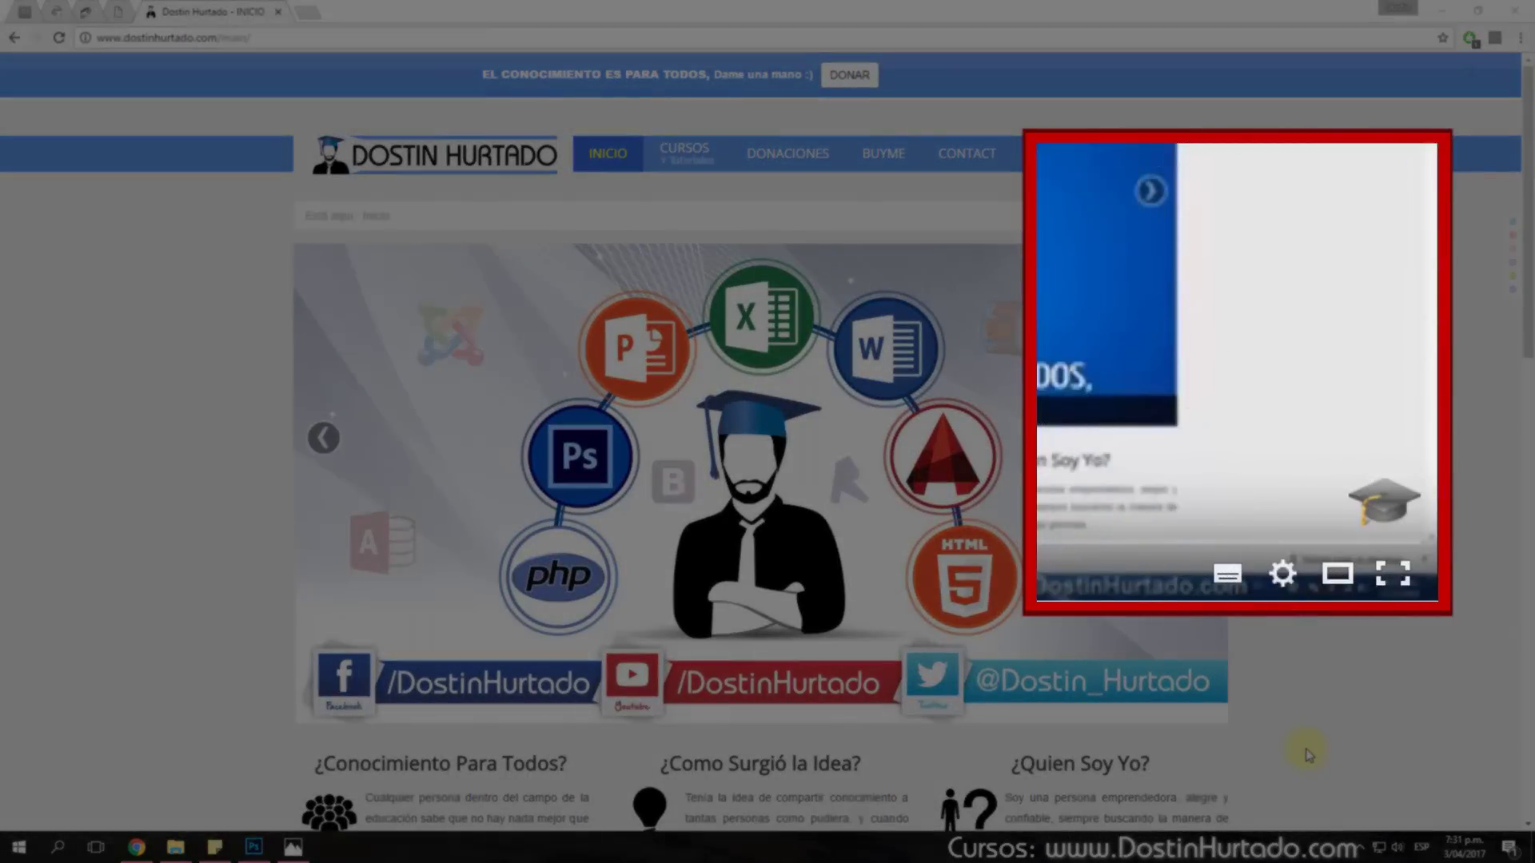
Step: Set the YouTube video to 1080p HD, preview Ejemplo.jpg, then bring Photoshop forward
left_click(1284, 576)
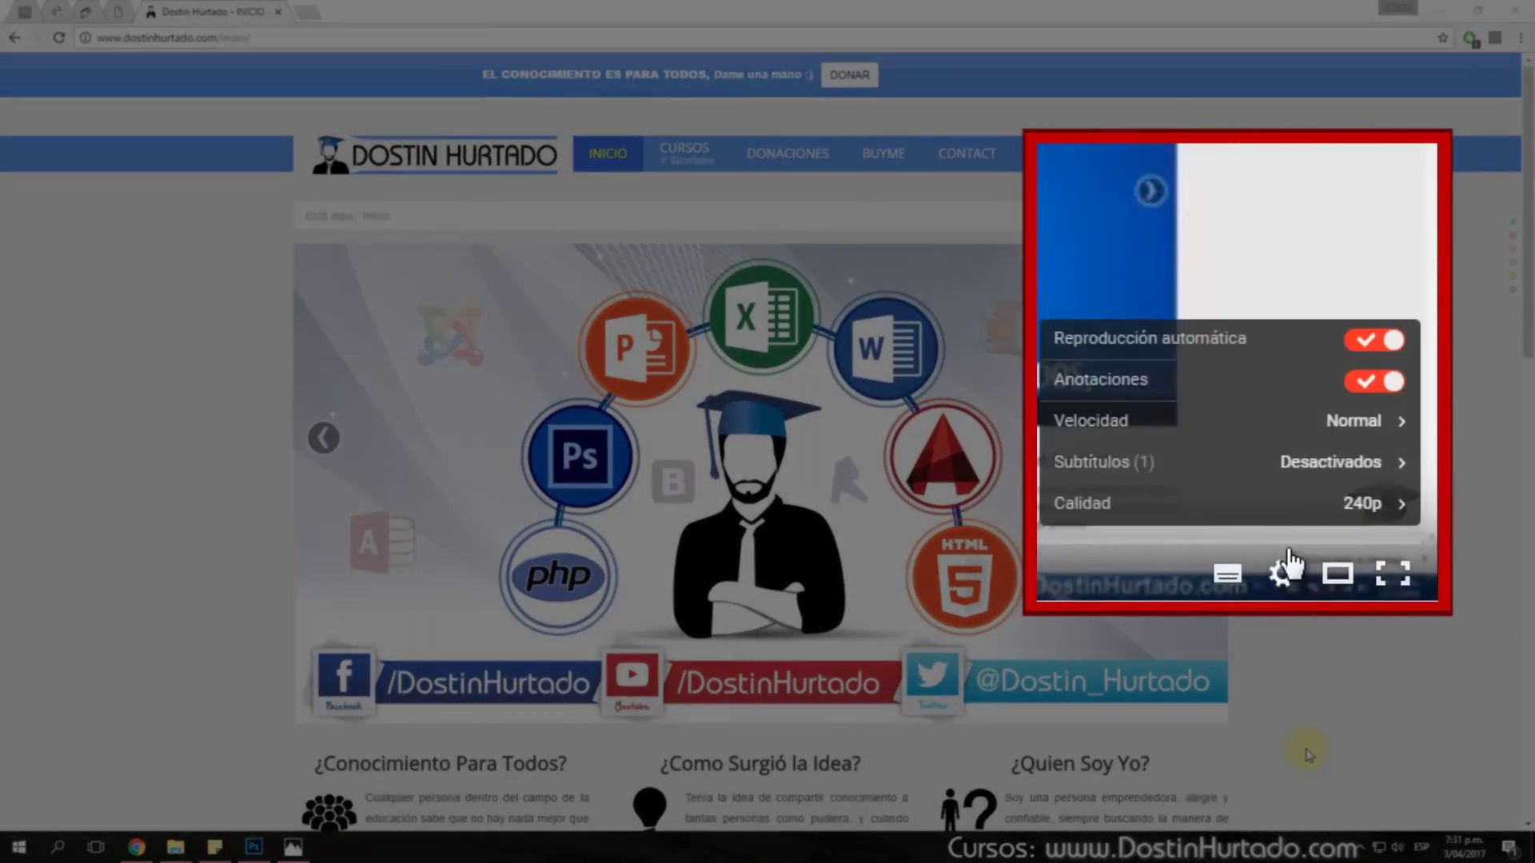
left_click(1288, 520)
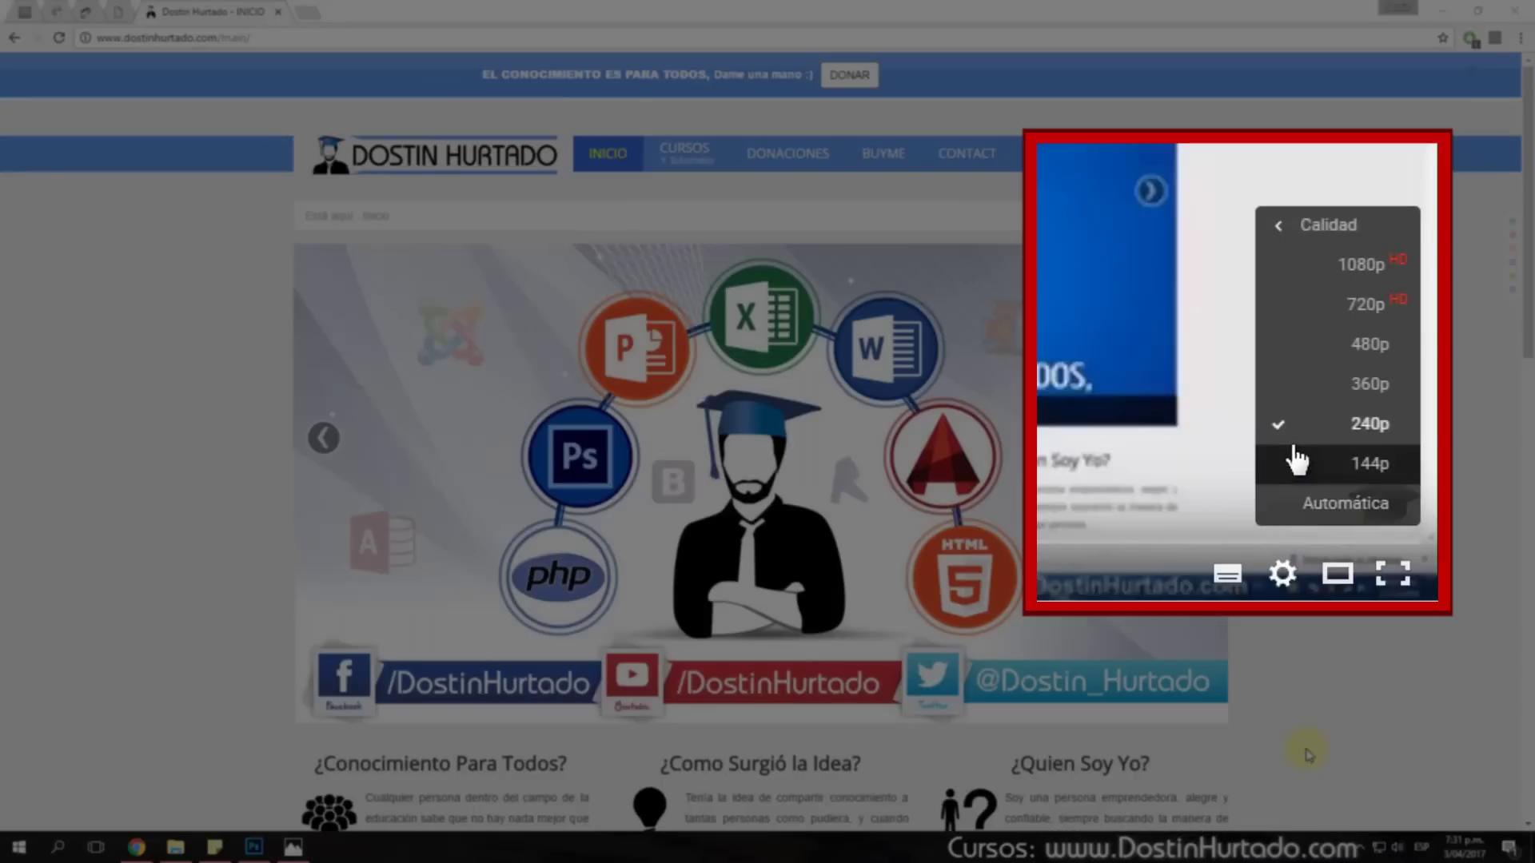
left_click(1311, 271)
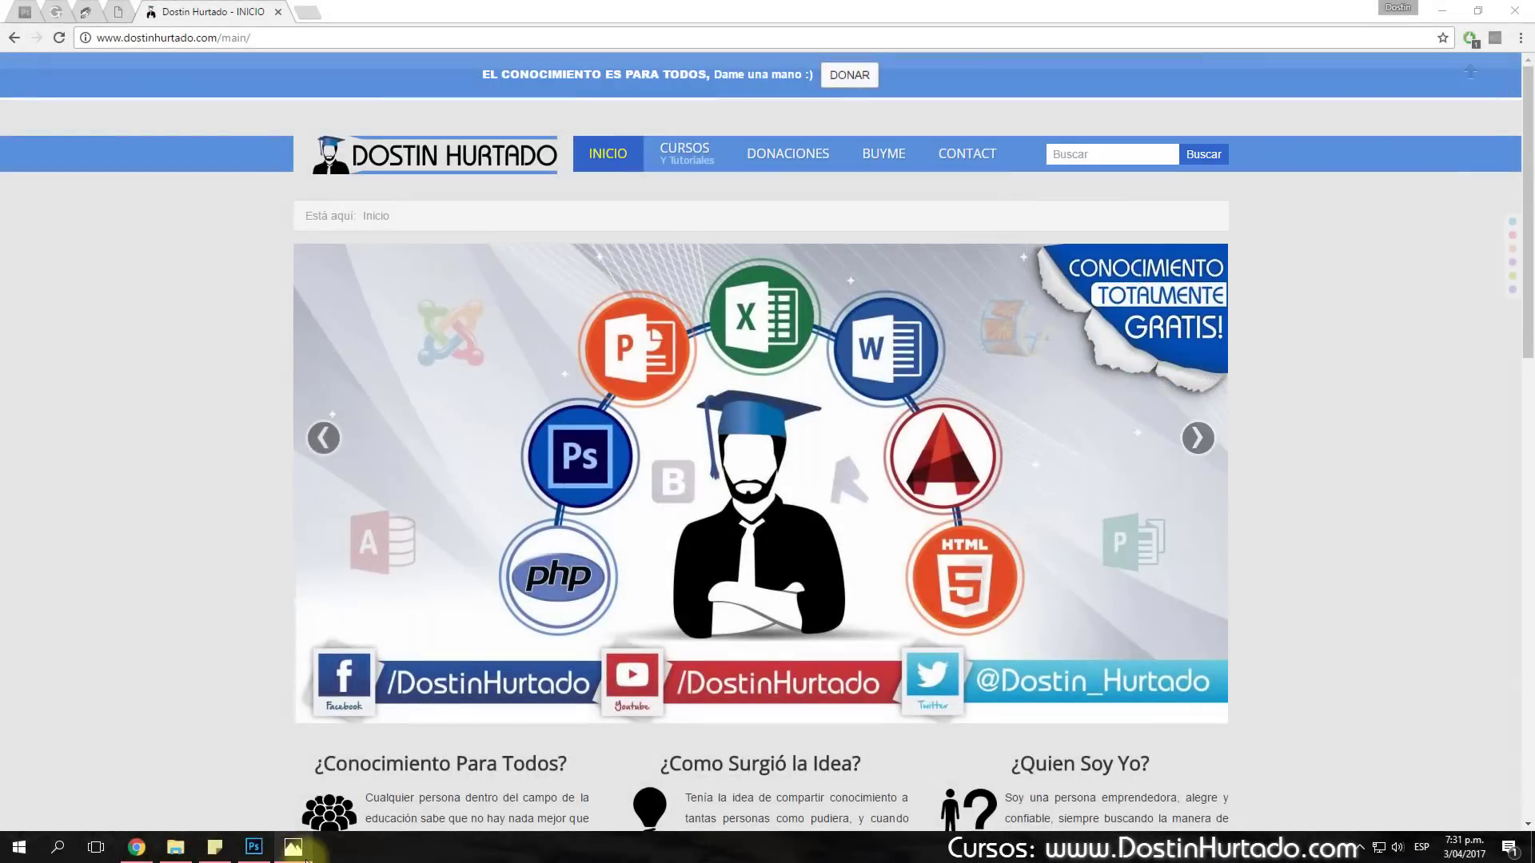
left_click(306, 854)
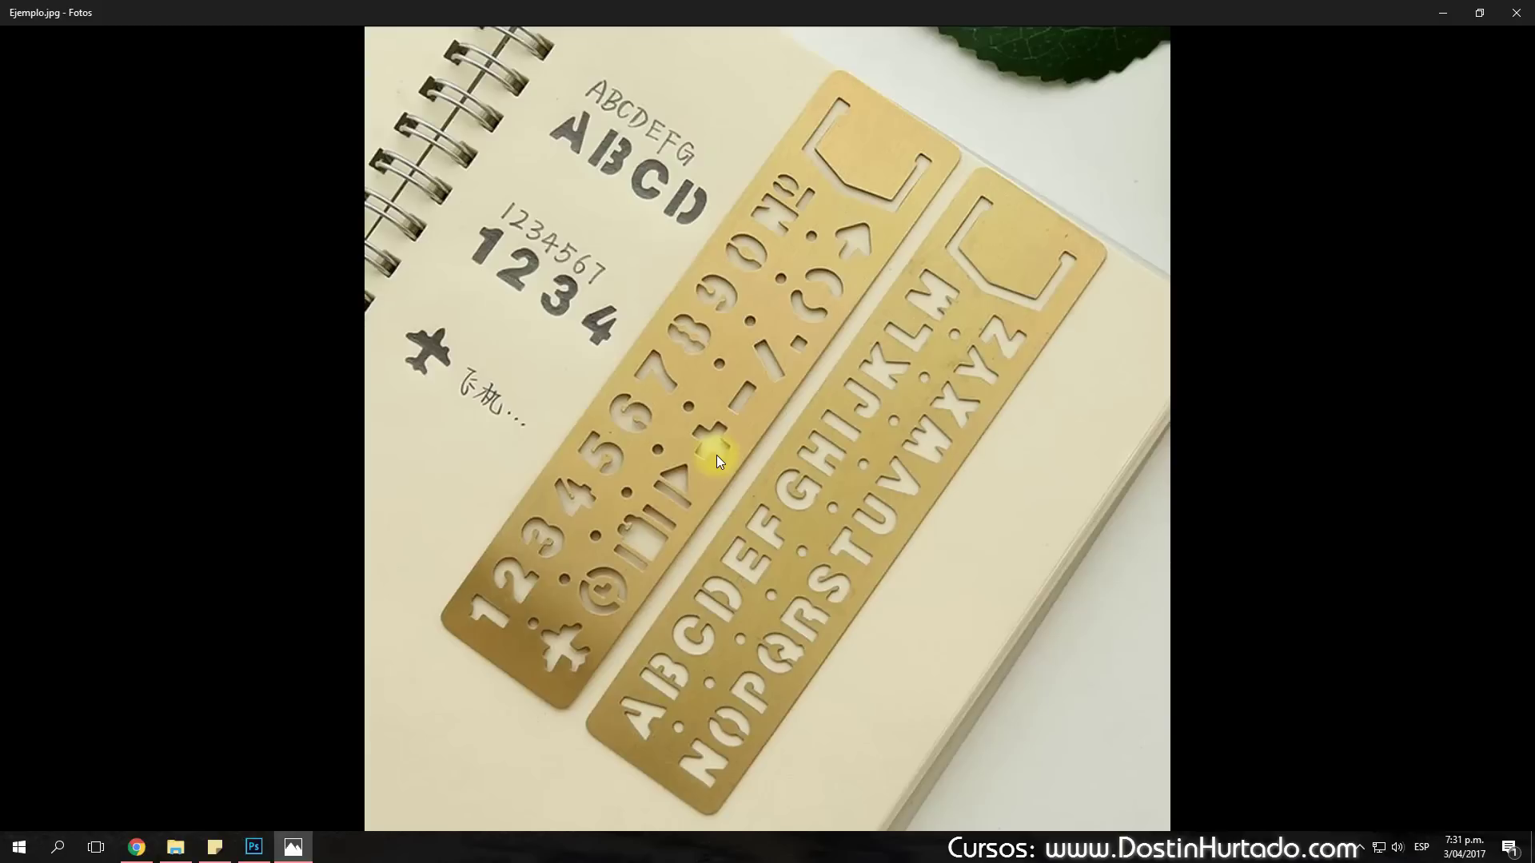
mouse_move(767, 431)
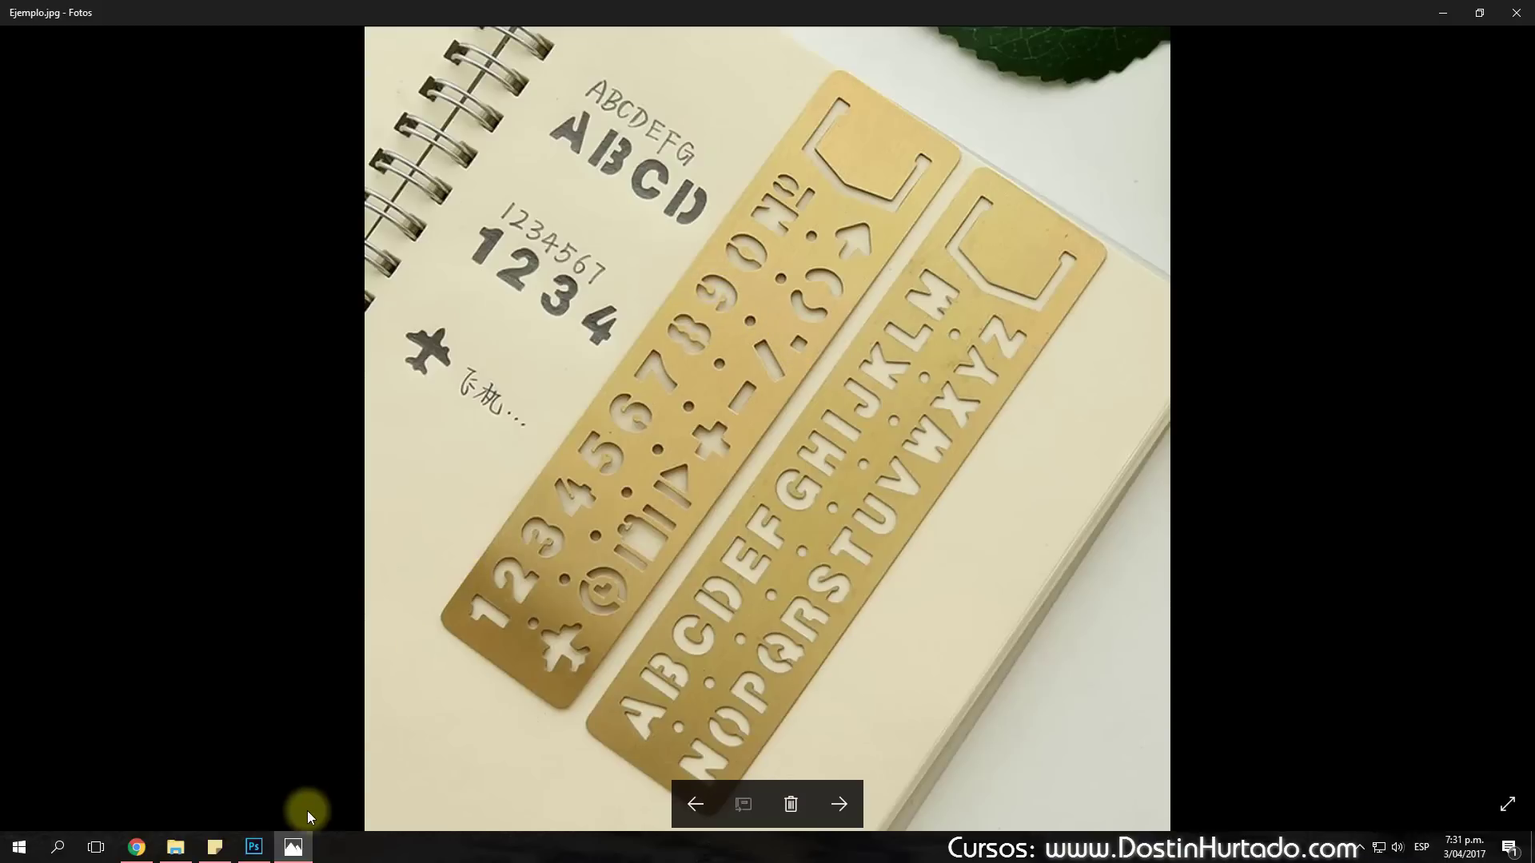
left_click(258, 846)
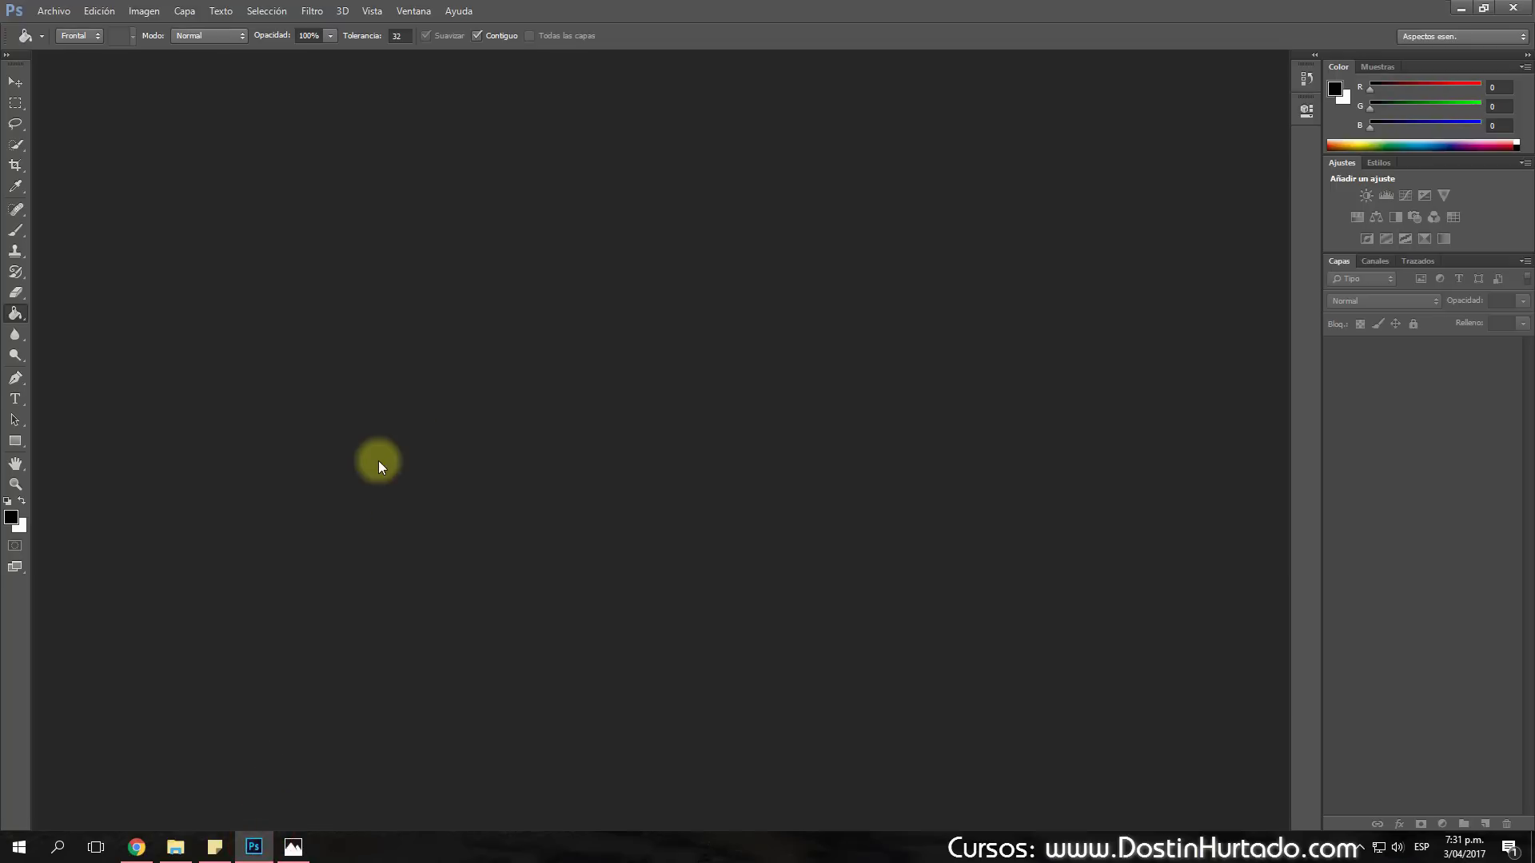
Step: Open the fire image '1' from the Mascaras folder and put the Explorer window away
left_click(54, 11)
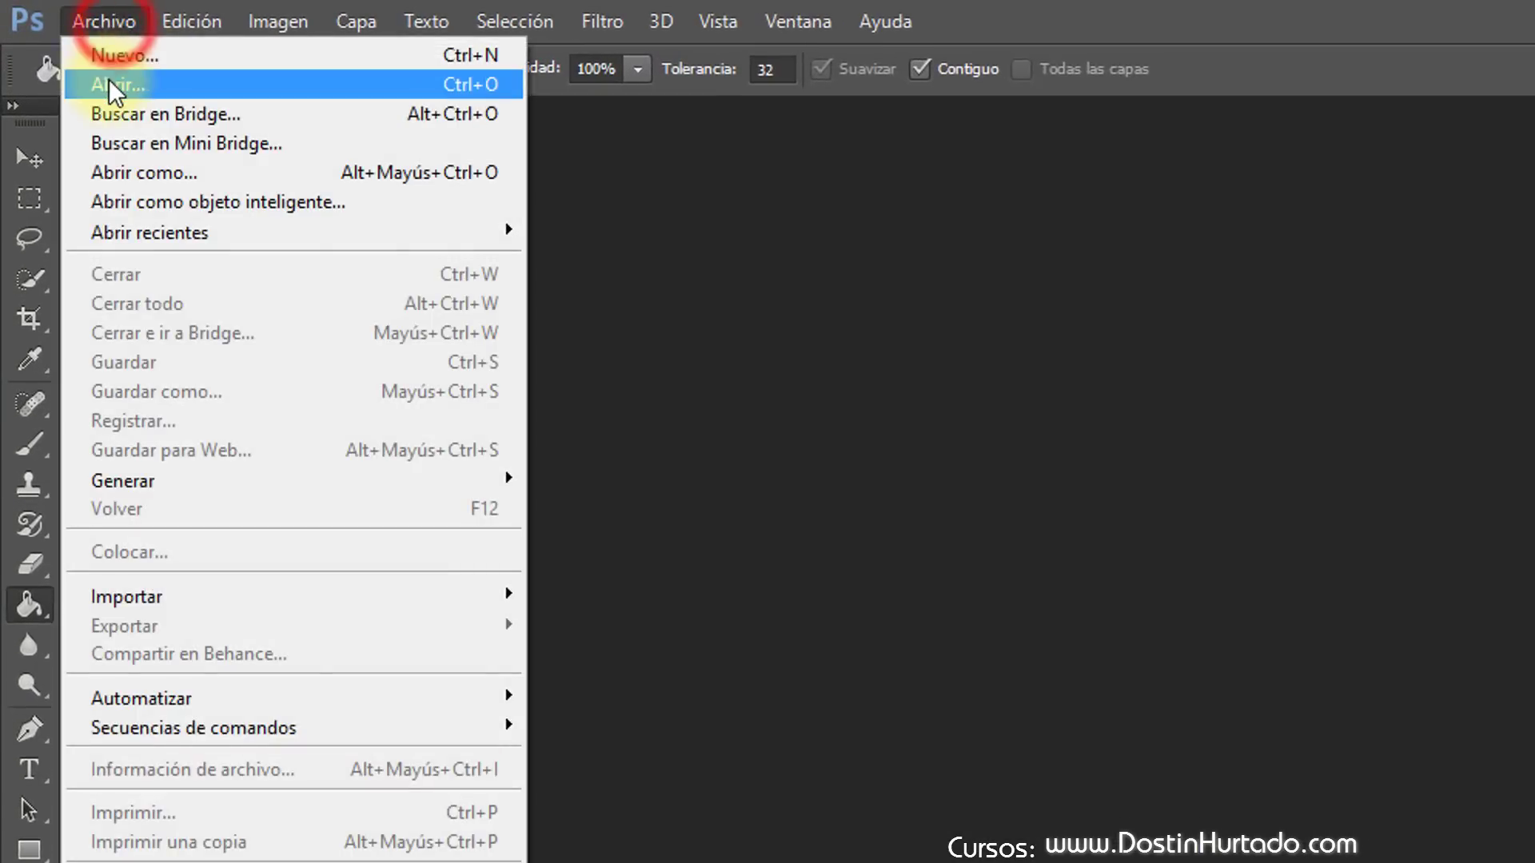
left_click(112, 84)
left_click(343, 296)
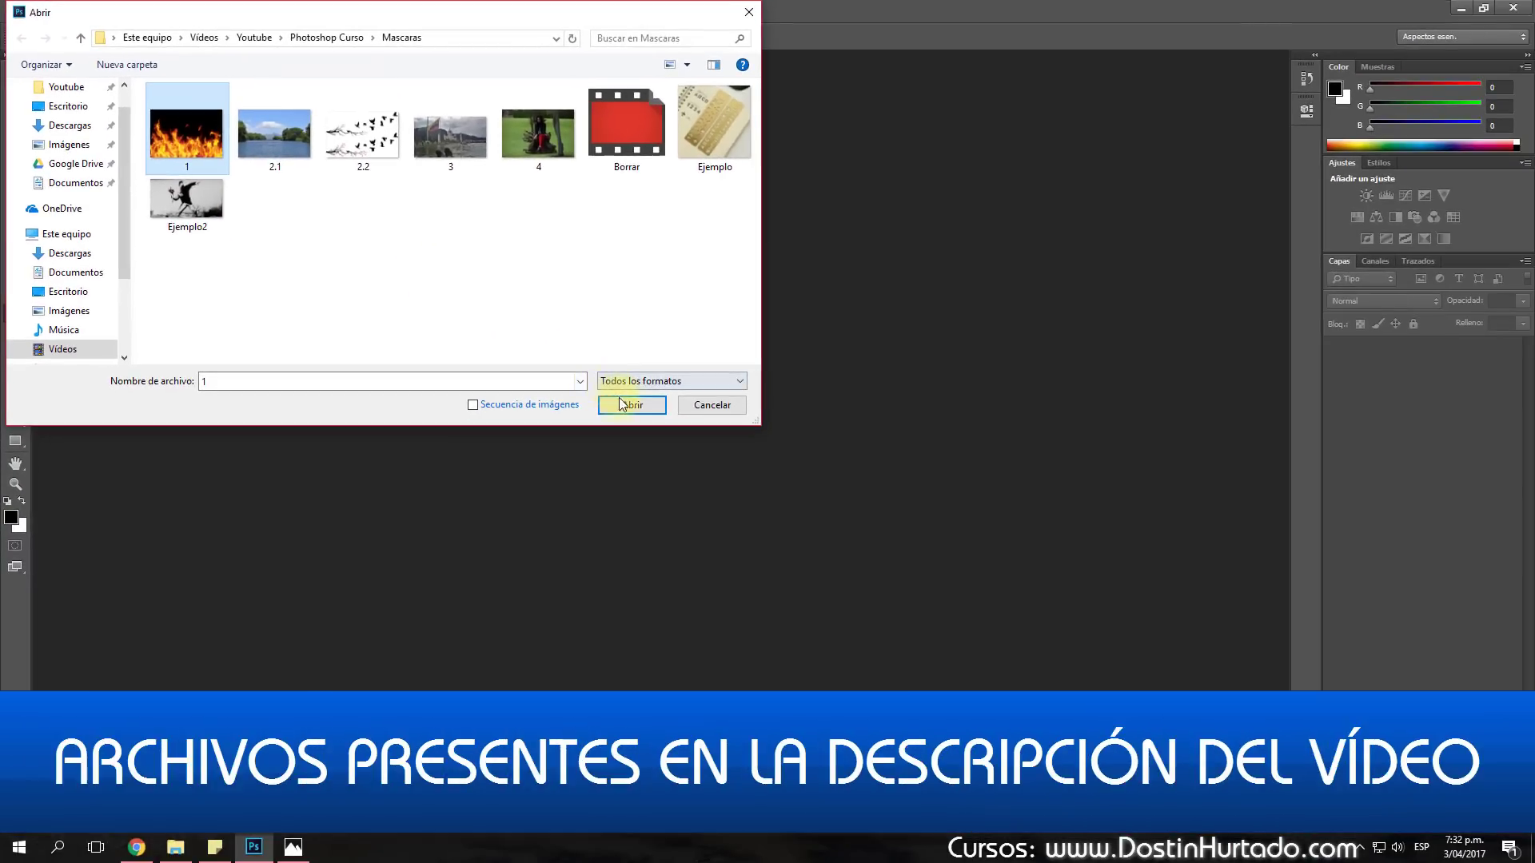
left_click(620, 396)
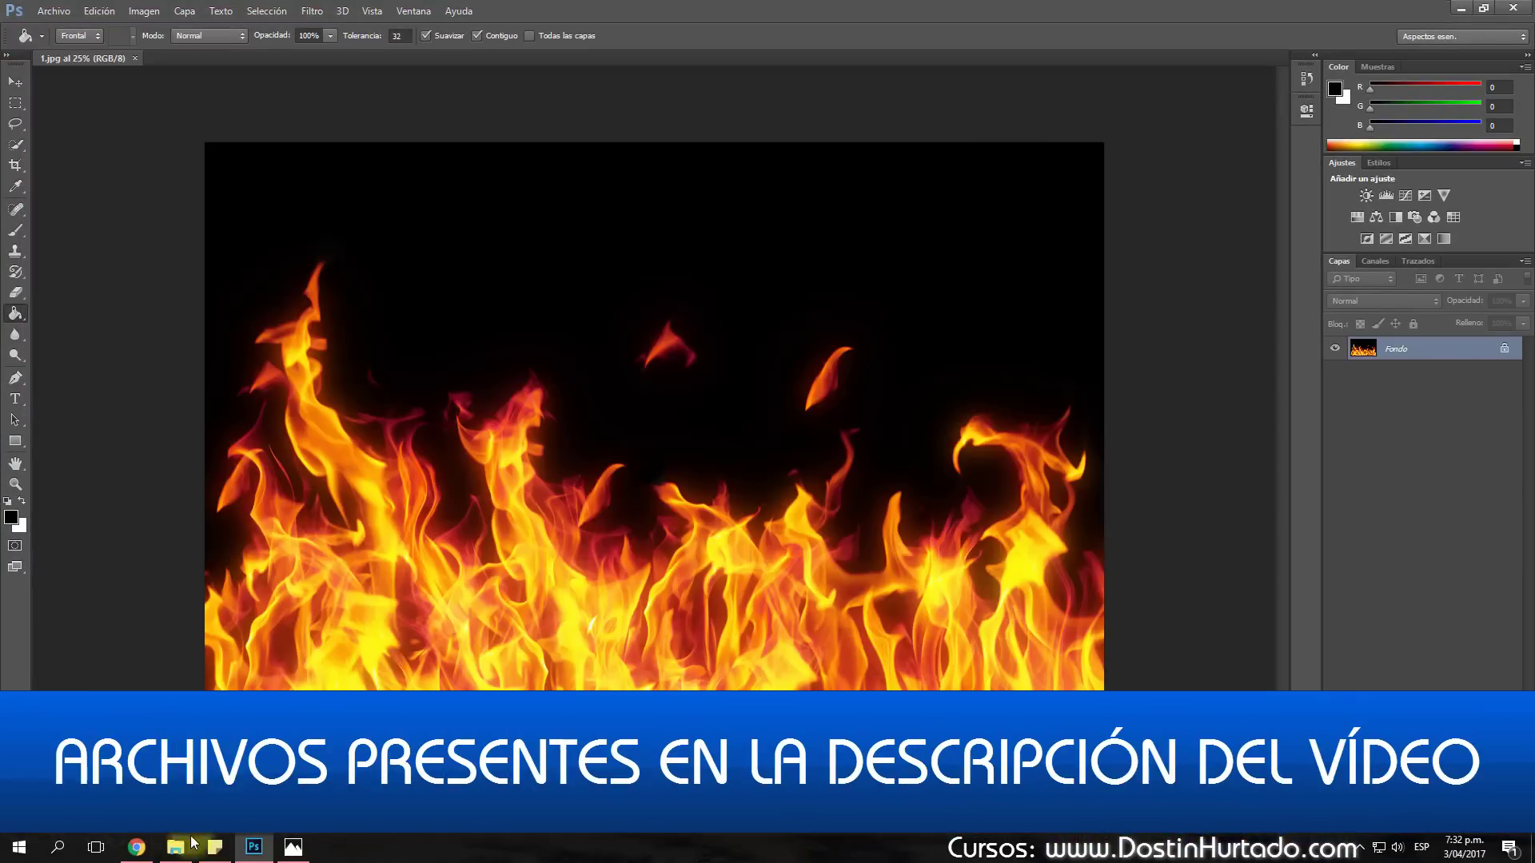
left_click(175, 847)
left_click_drag(846, 266, 558, 310)
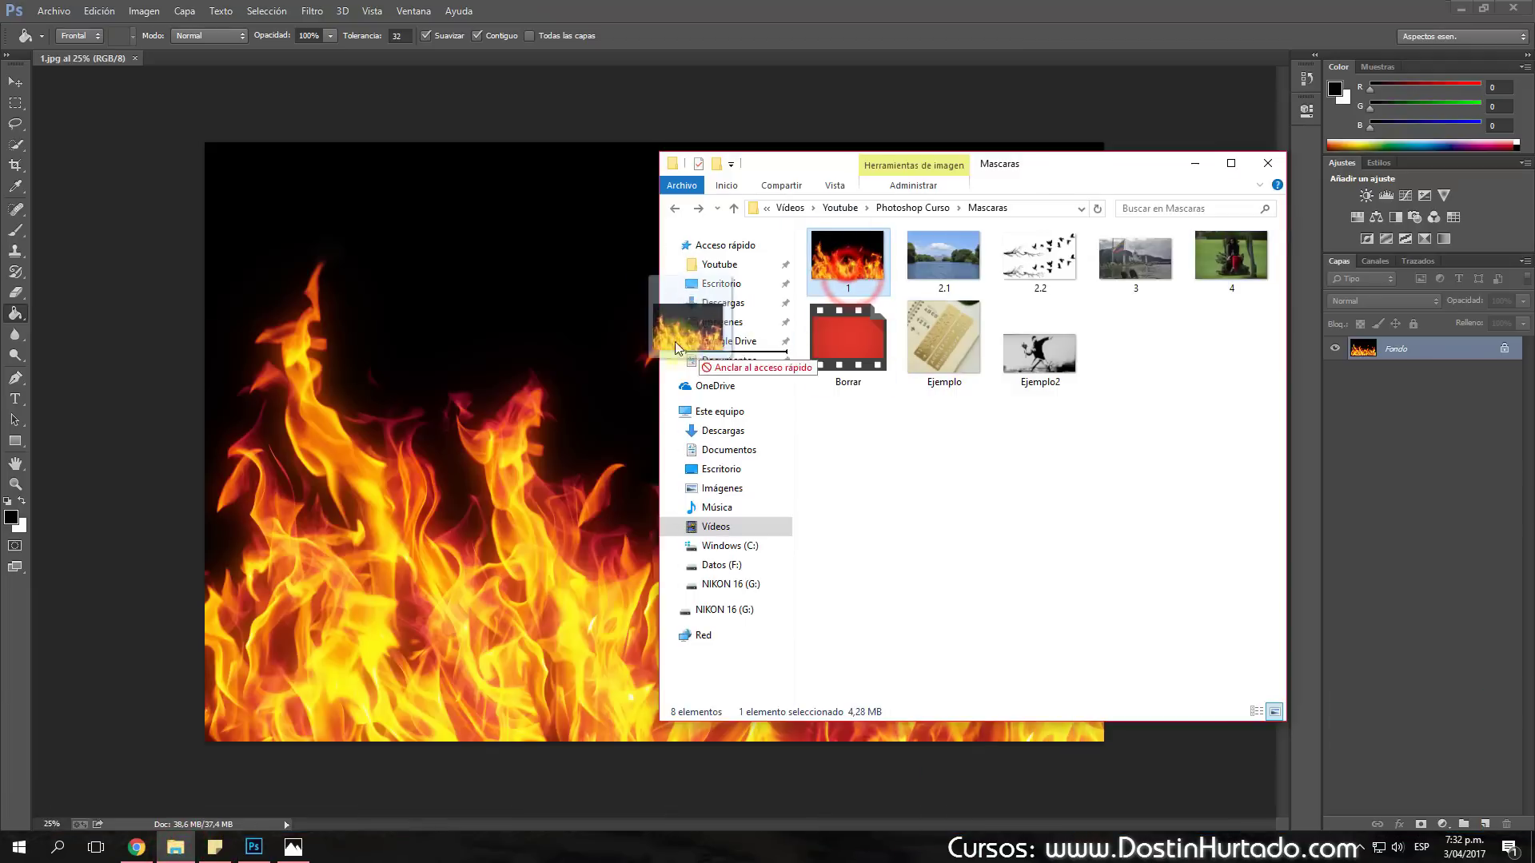
left_click(1194, 163)
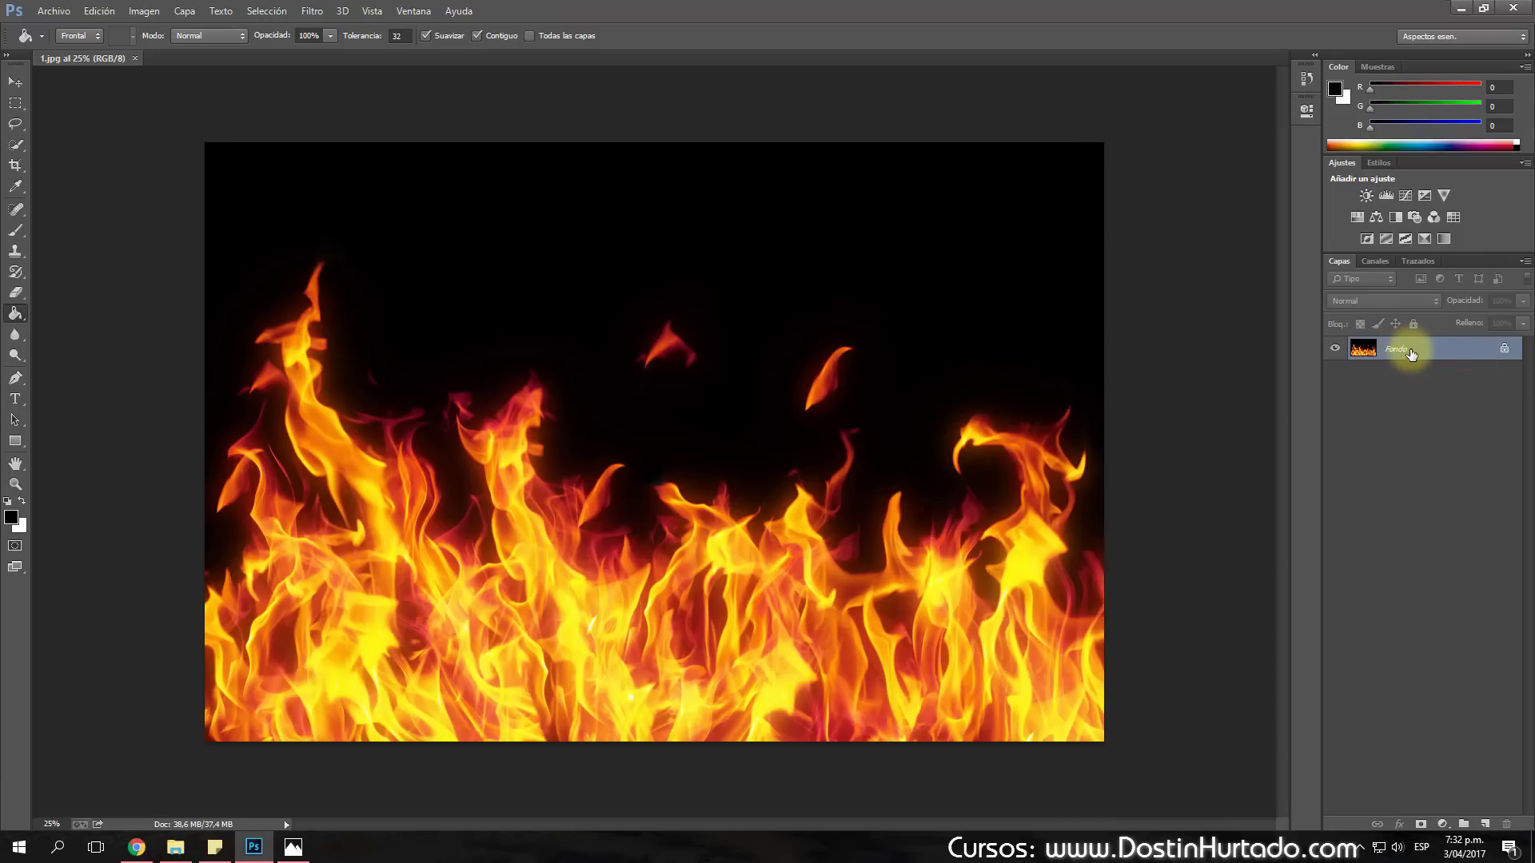
Step: Duplicate the fire layer, hide Fondo, and add large FUEGO text toward the lower left
key("ctrl+j")
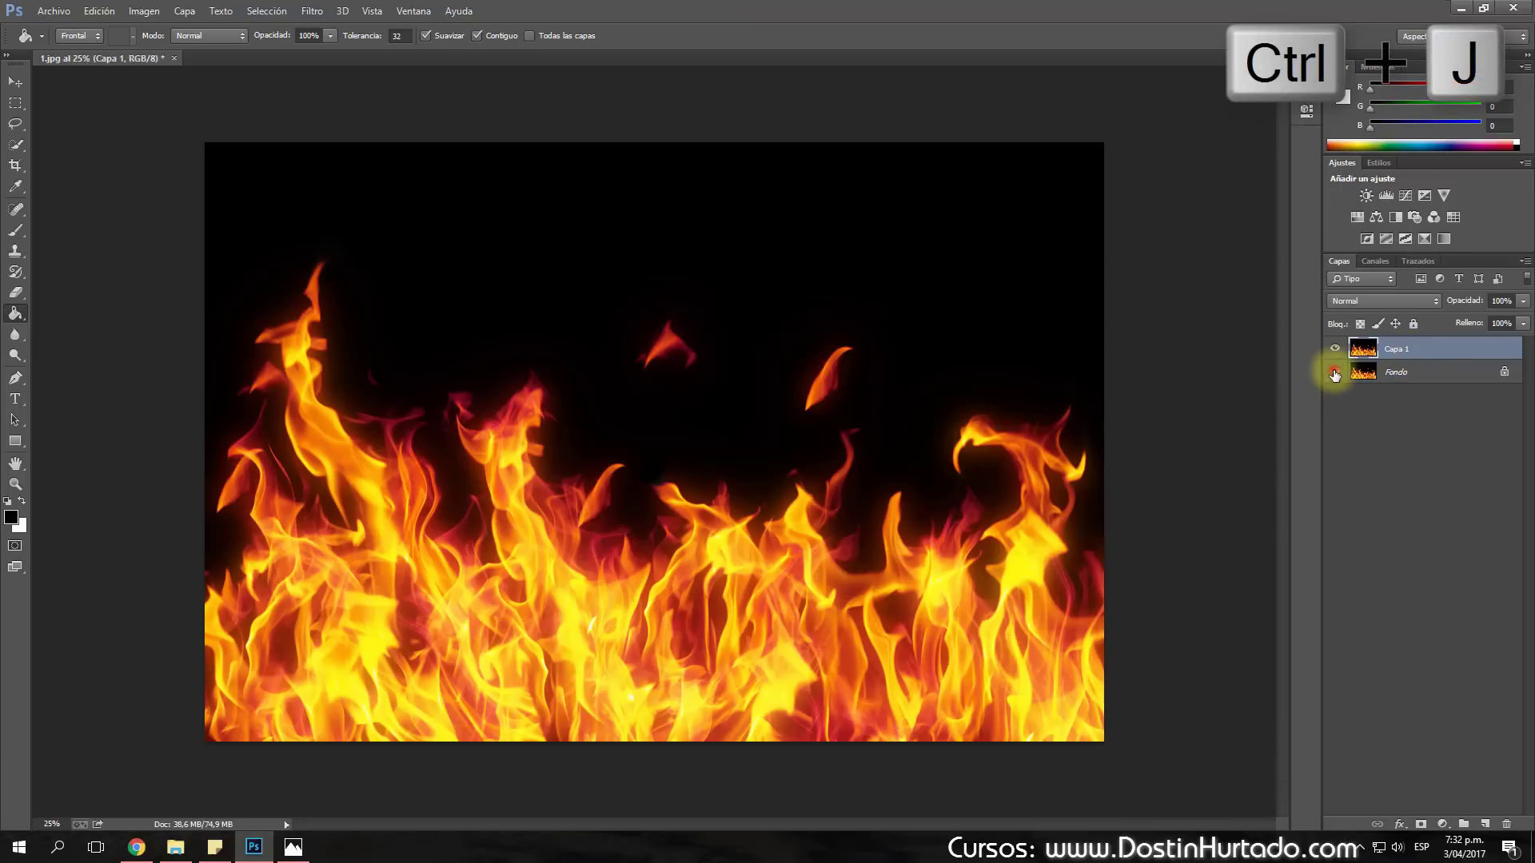
left_click(1334, 371)
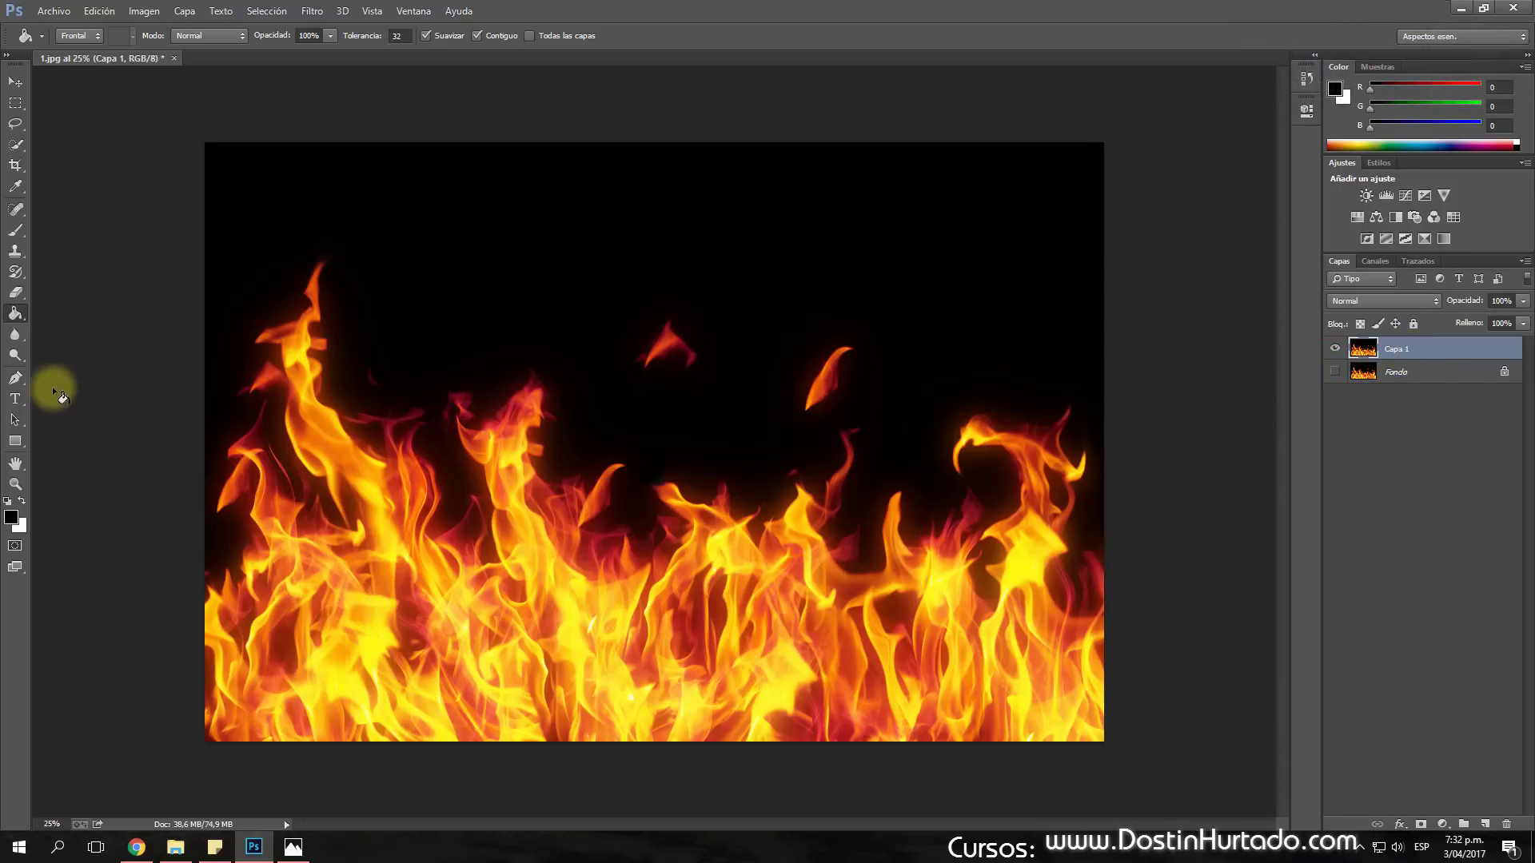
left_click(17, 397)
left_click(420, 397)
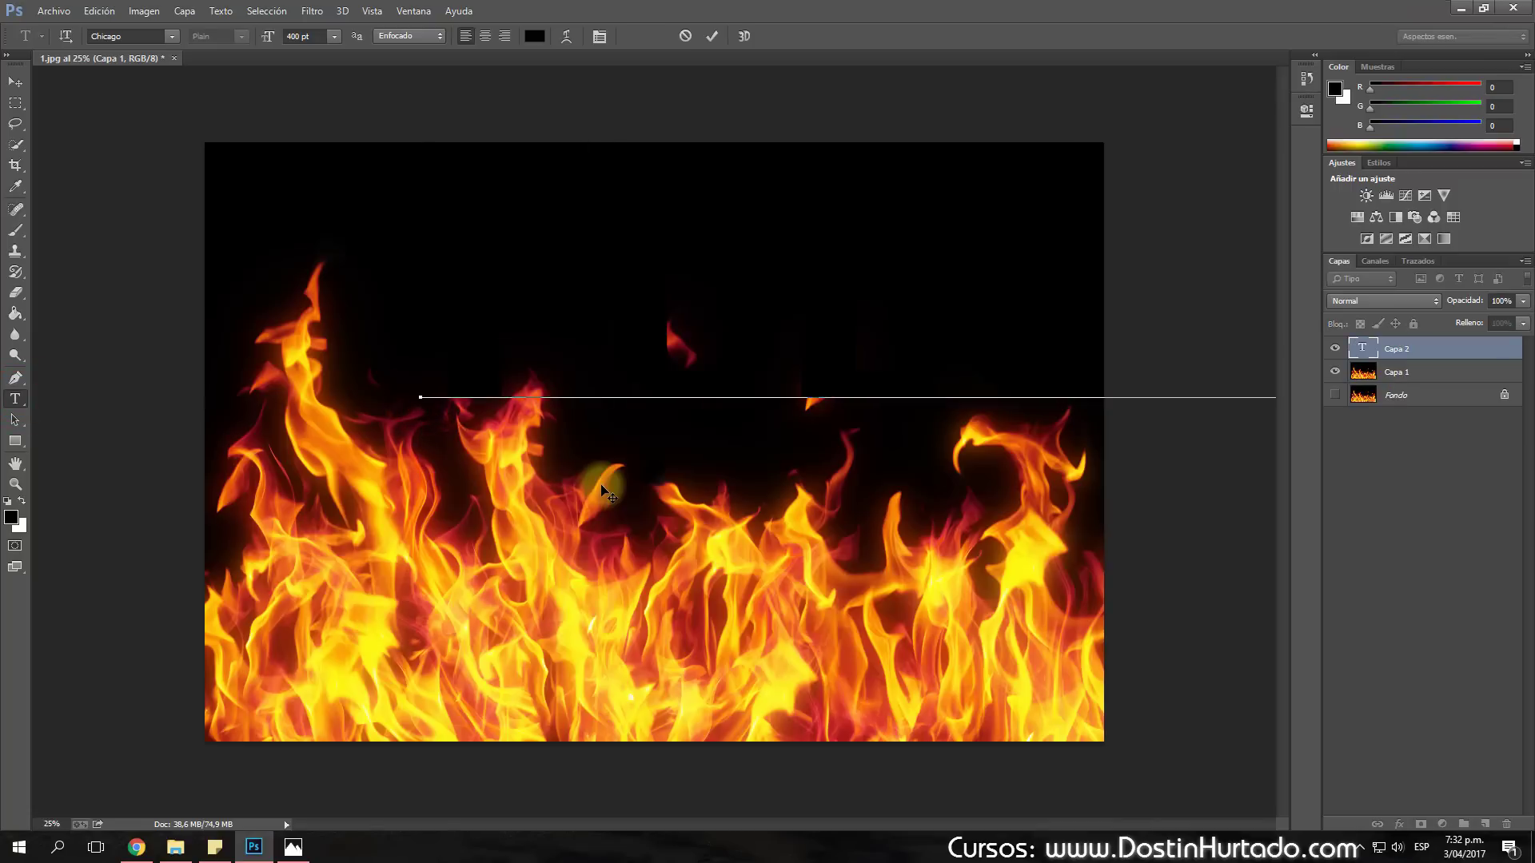
left_click(15, 81)
mouse_move(951, 359)
left_mouse_down()
mouse_move(668, 549)
mouse_move(601, 564)
mouse_move(599, 538)
left_mouse_up()
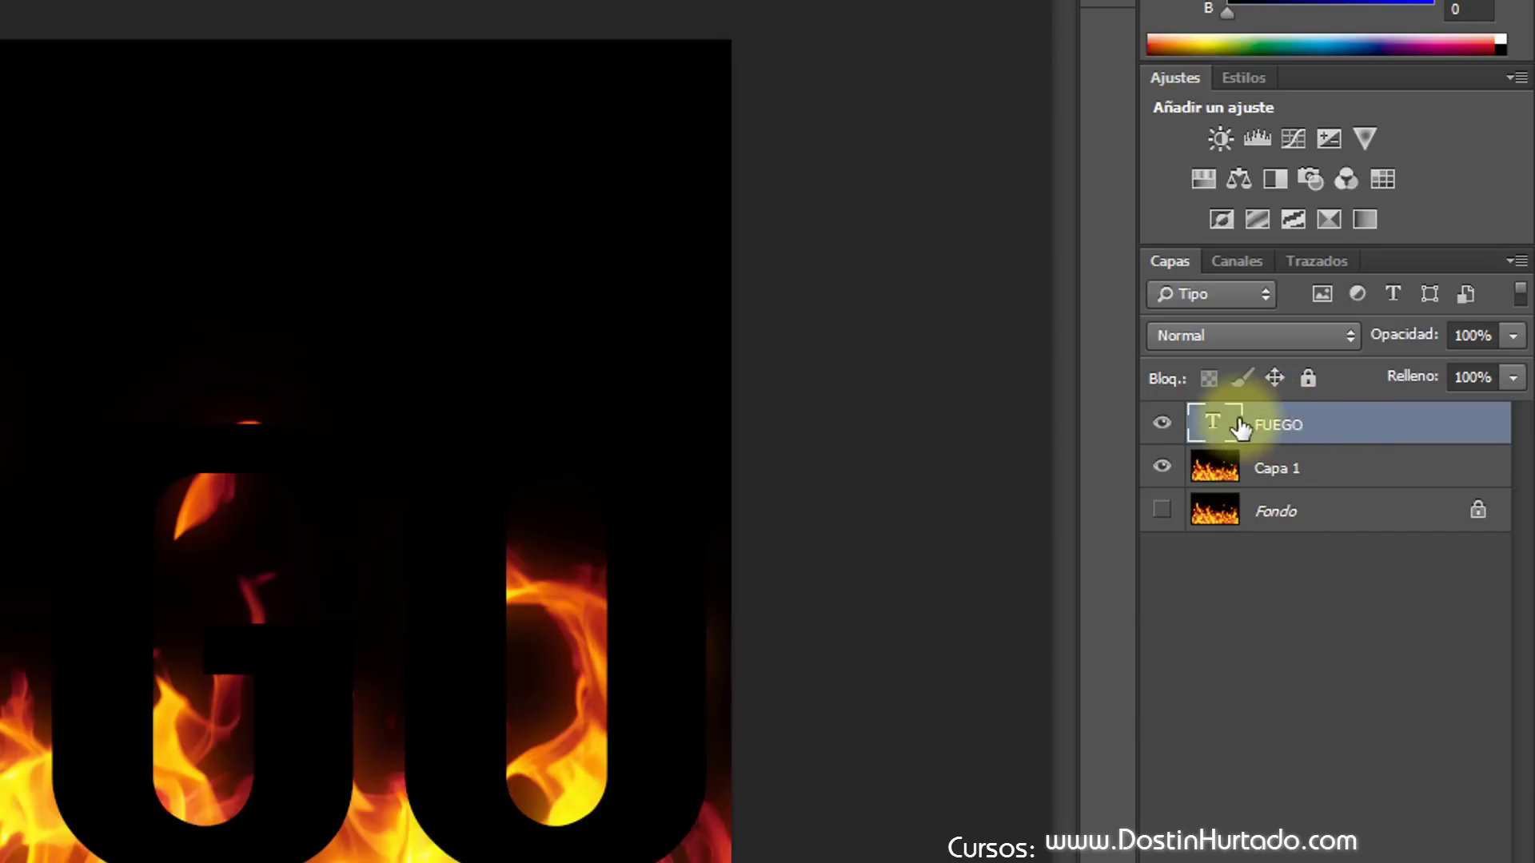
Step: Move FUEGO below Capa 1 and clip the Capa 1 flames to the text (Crear máscara de recorte)
left_click(1289, 425)
left_click_drag(1290, 424, 1283, 479)
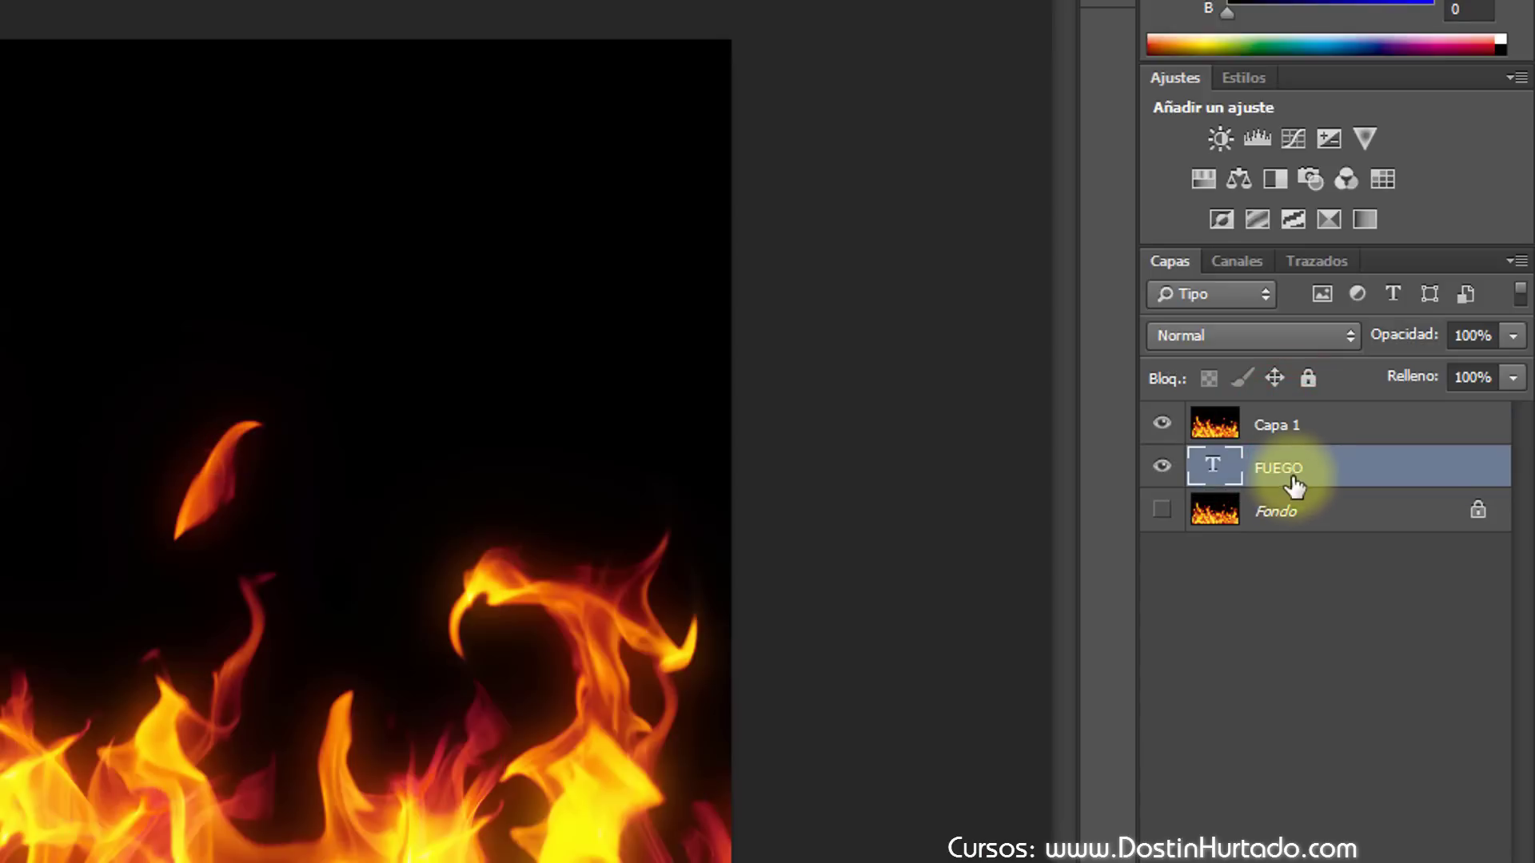
left_click(1263, 428)
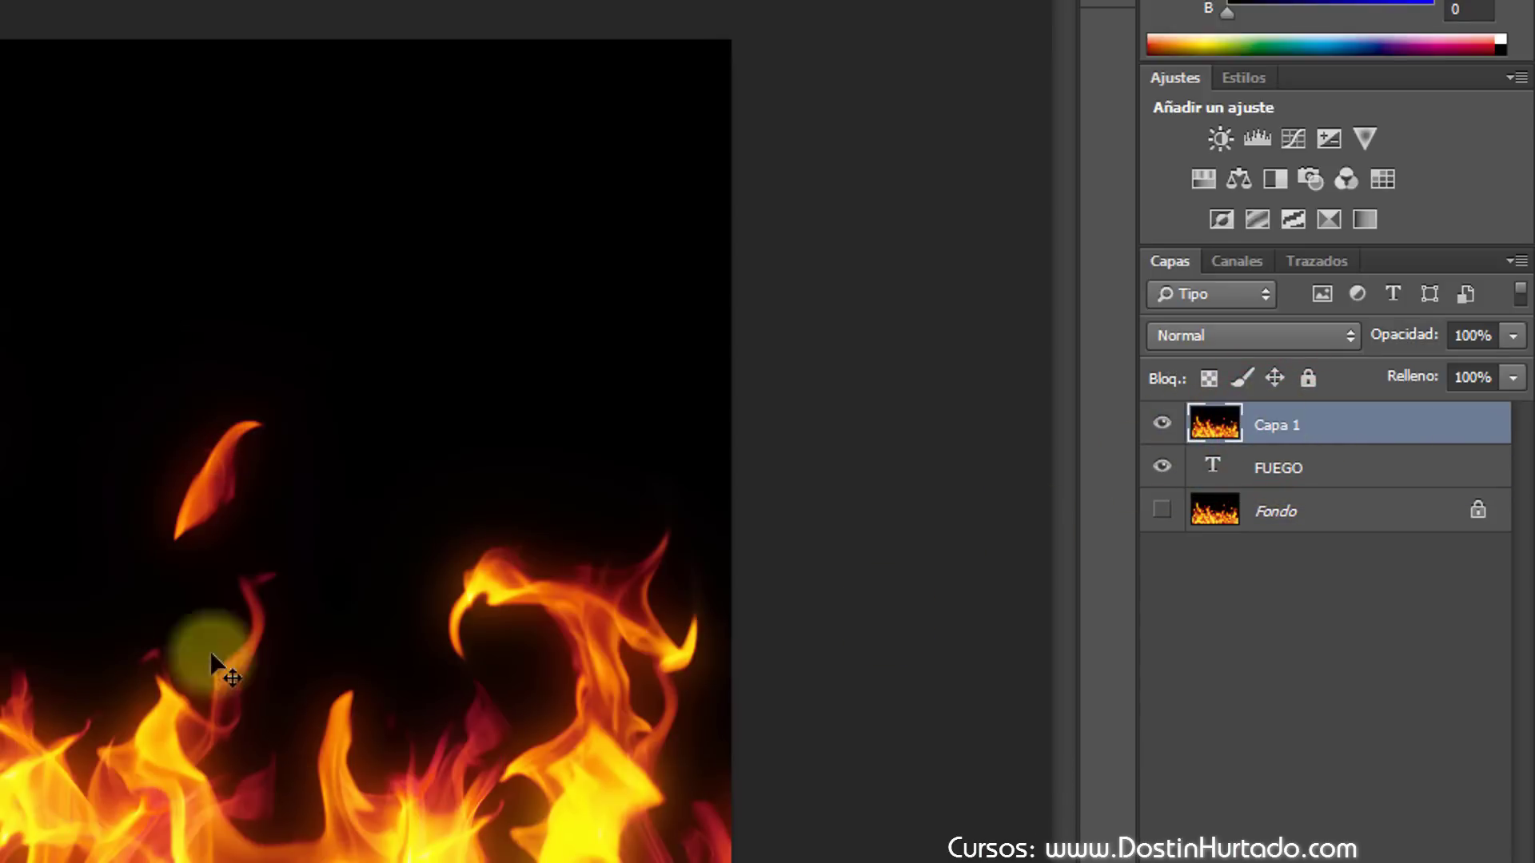
left_click(1299, 473)
left_click(1287, 429)
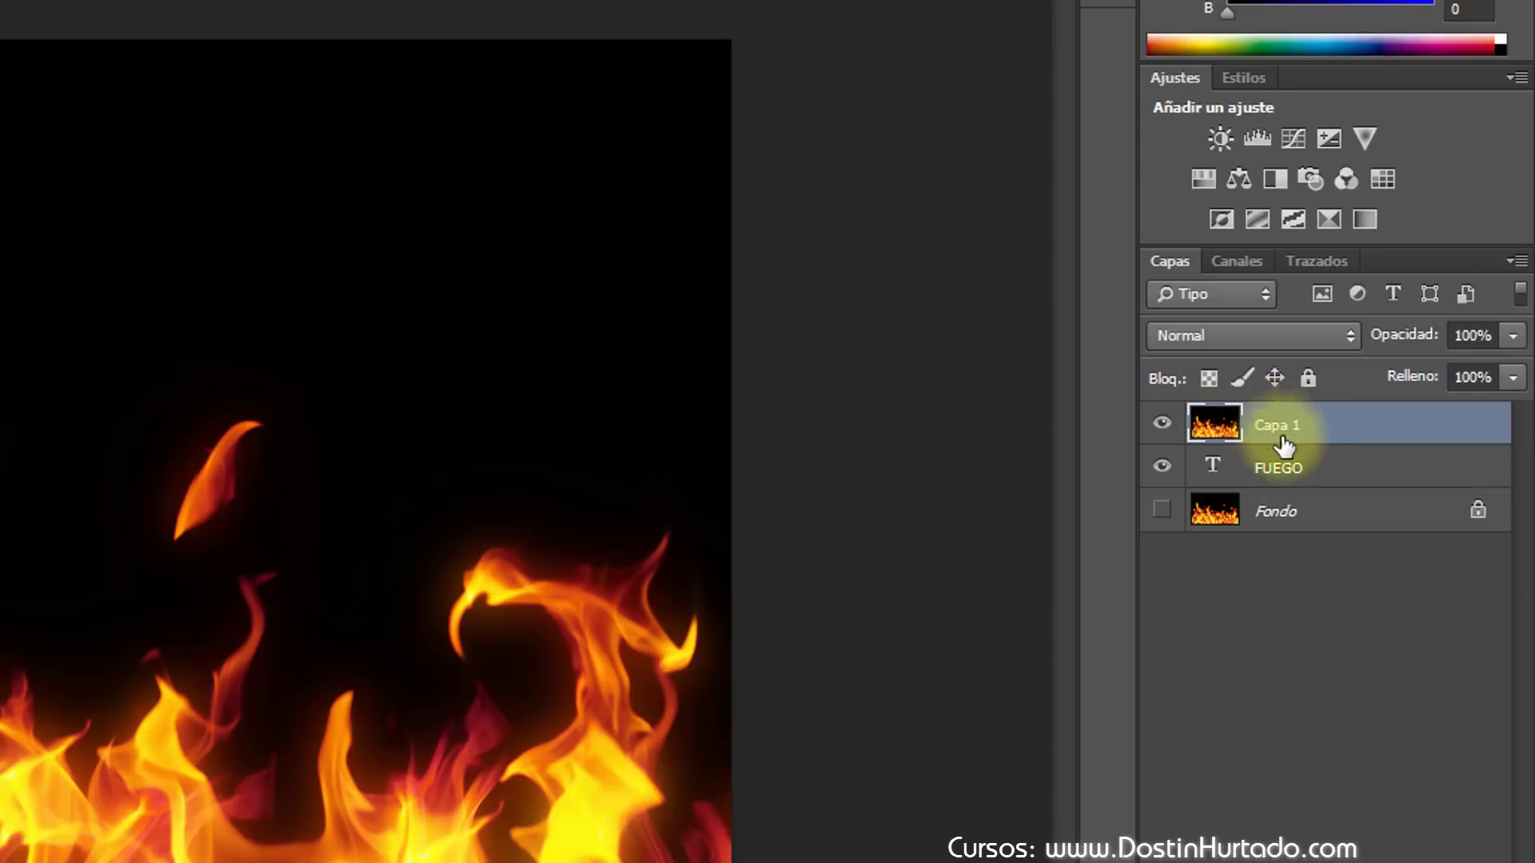
left_click(1271, 471)
left_click(1293, 424)
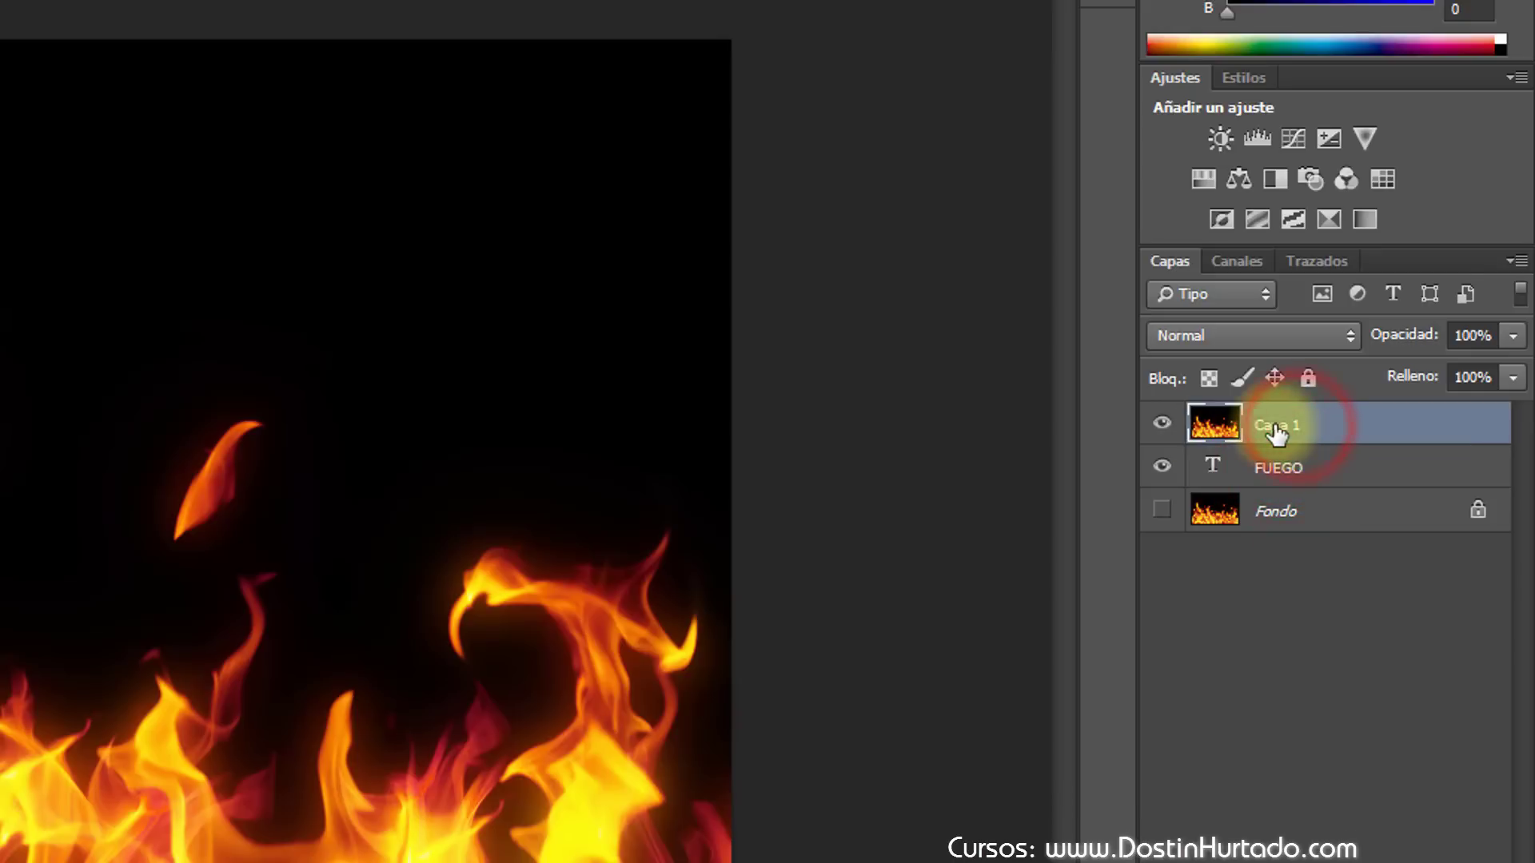
right_click(1276, 433)
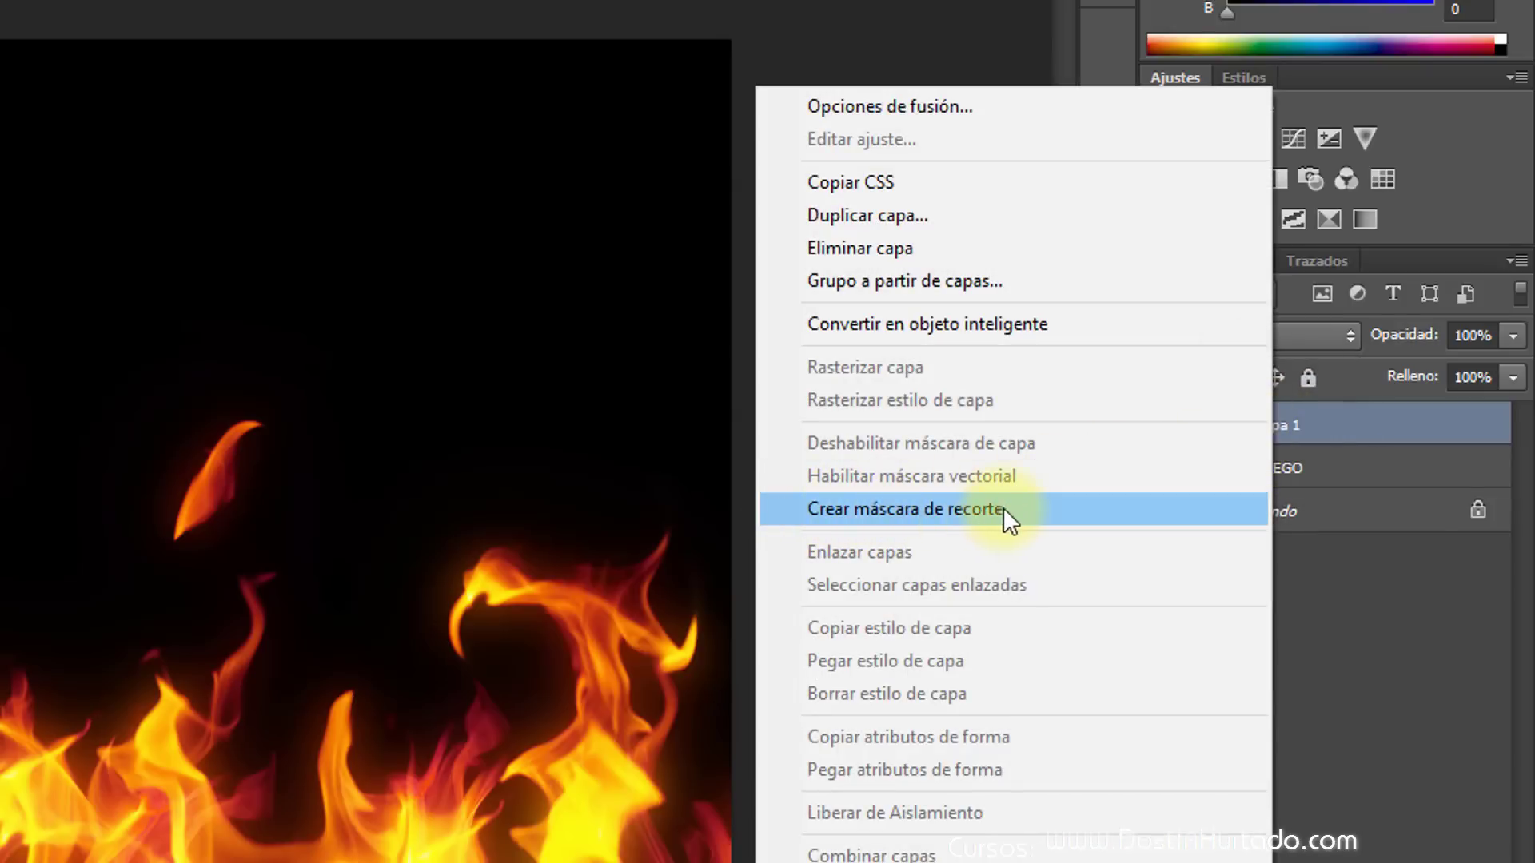
left_click(928, 510)
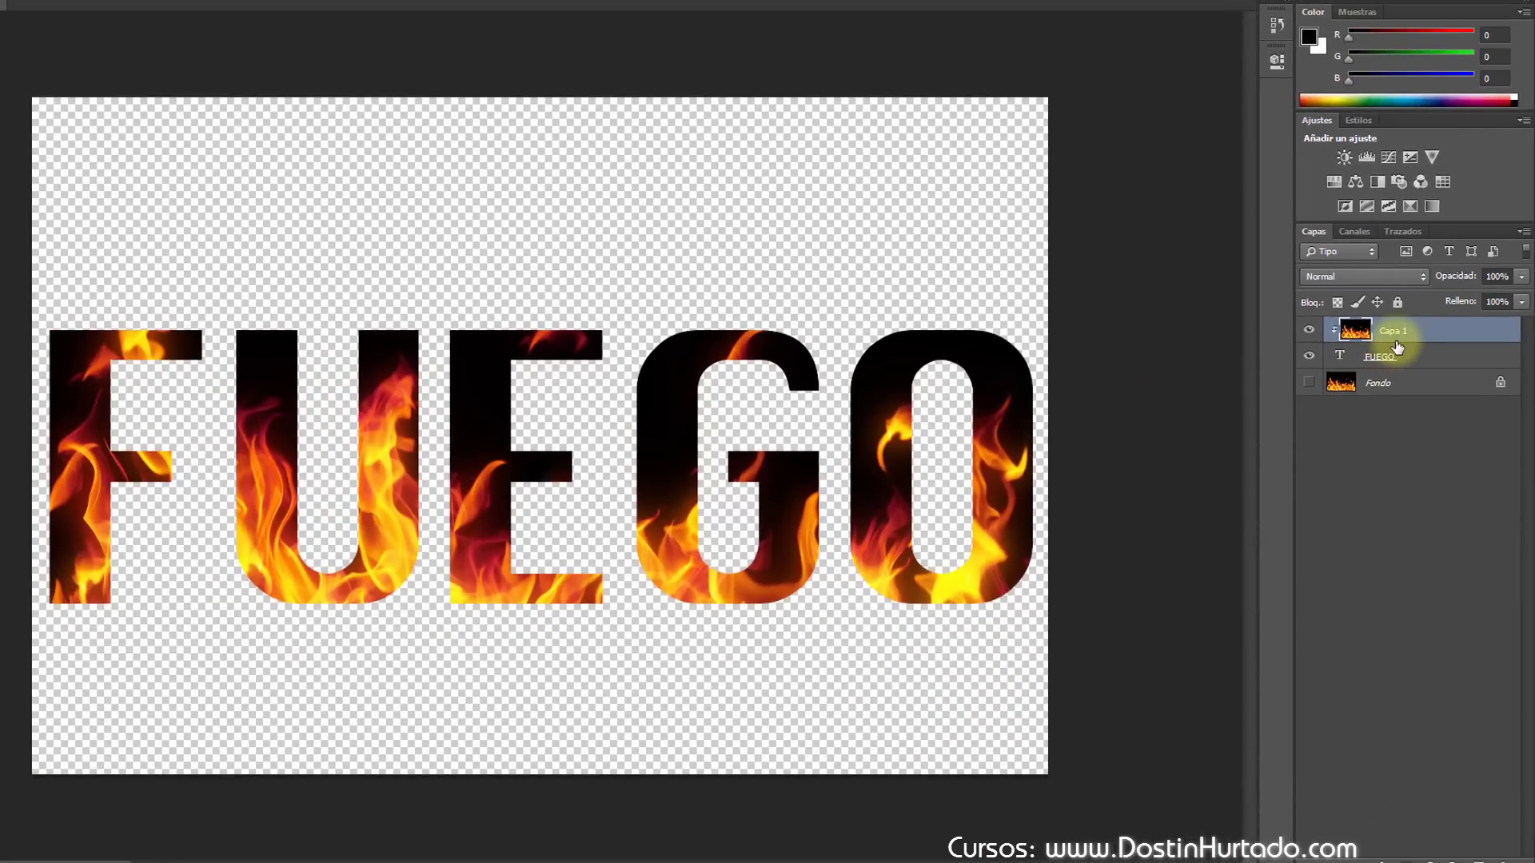
Step: Shift the flames upward inside the letters, then nudge the FUEGO text slightly higher
key("alt")
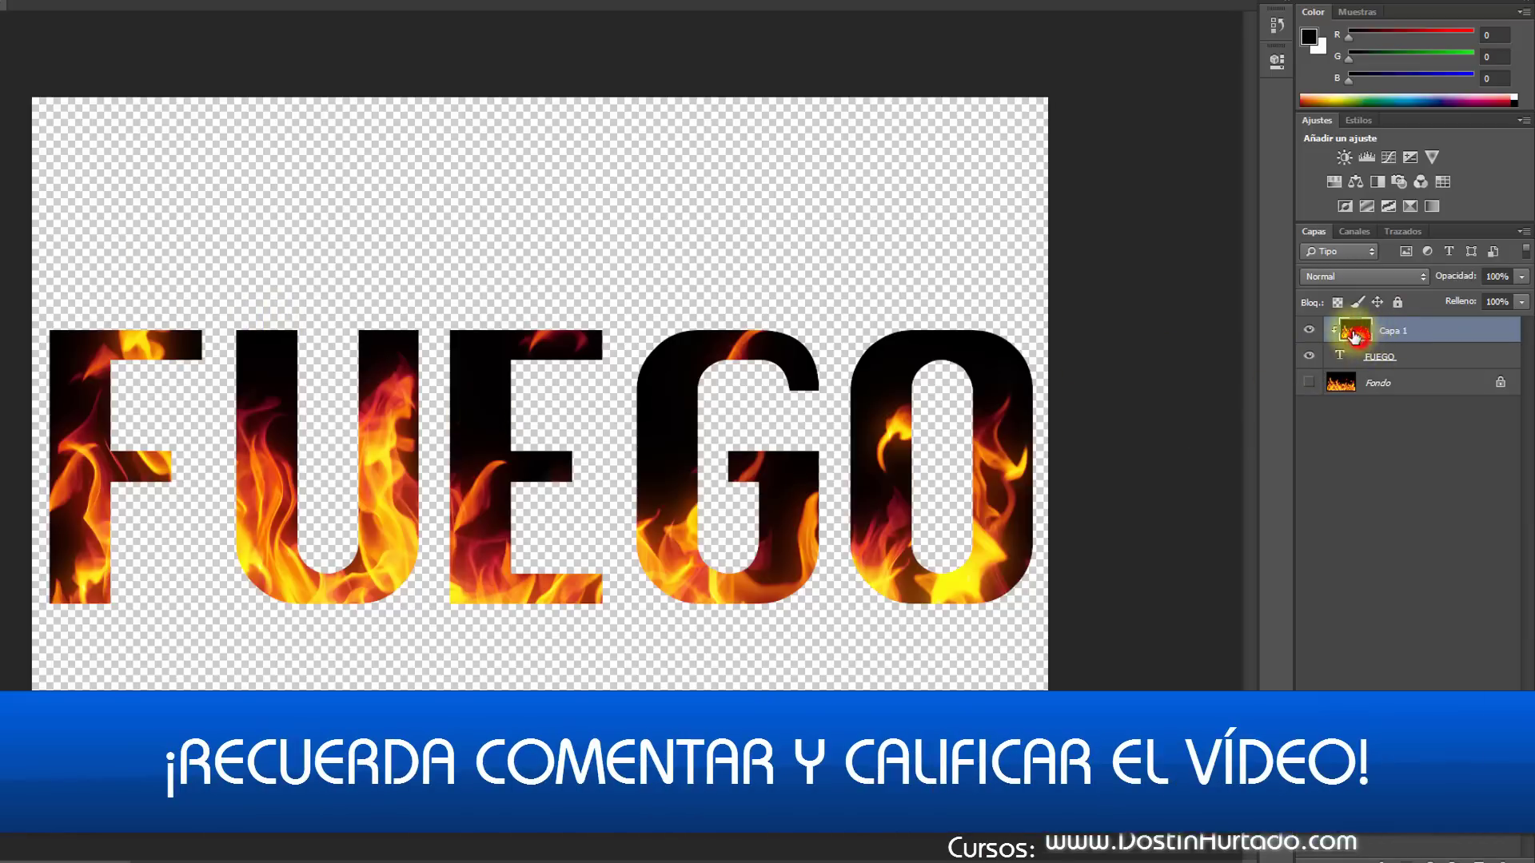
mouse_move(650, 425)
left_mouse_down()
mouse_move(644, 521)
mouse_move(643, 382)
left_mouse_up()
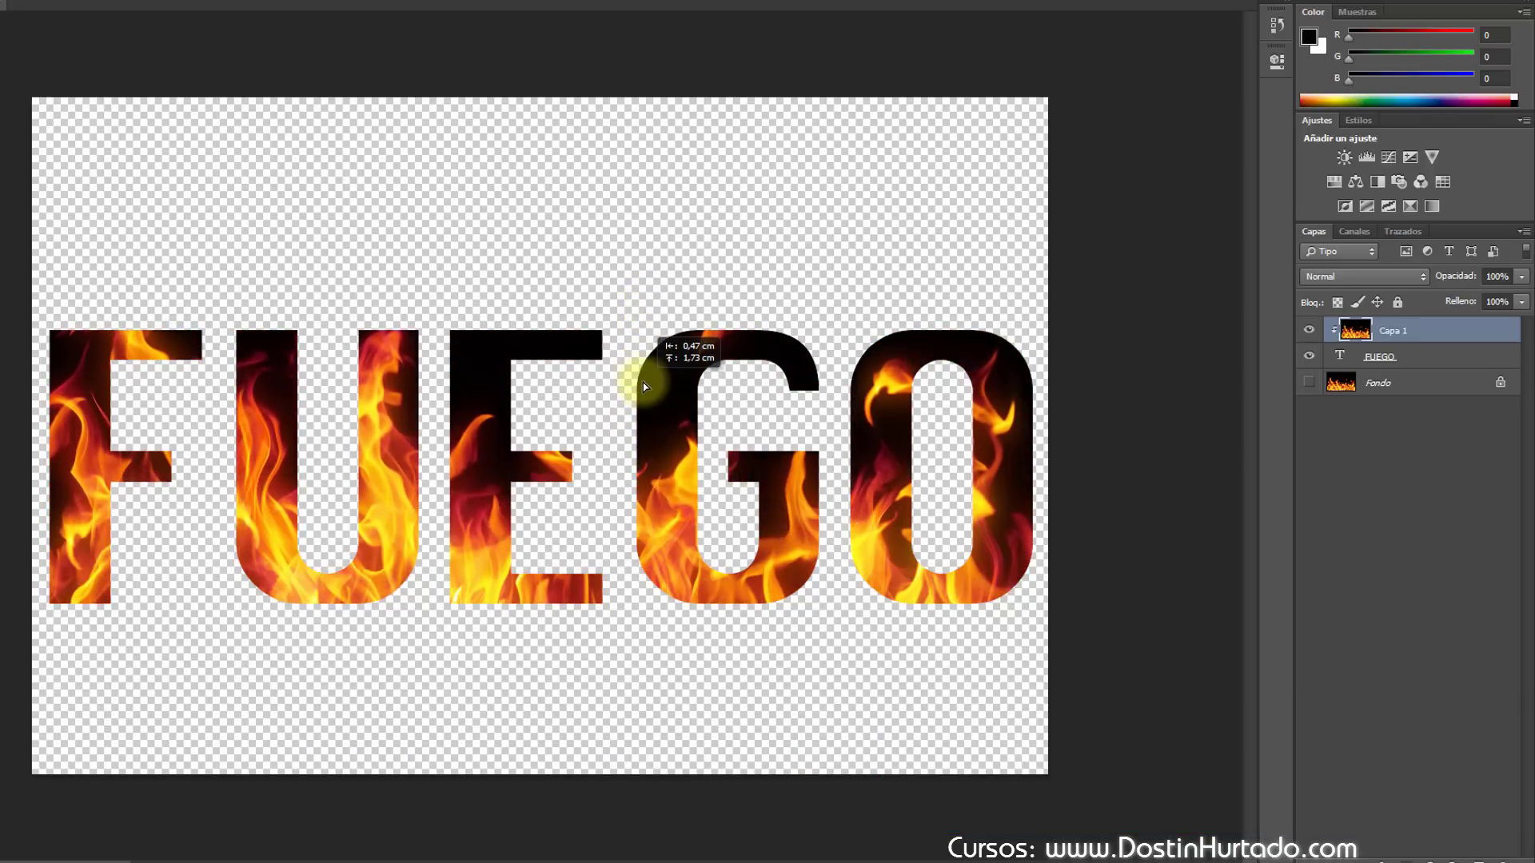
left_click(1350, 359)
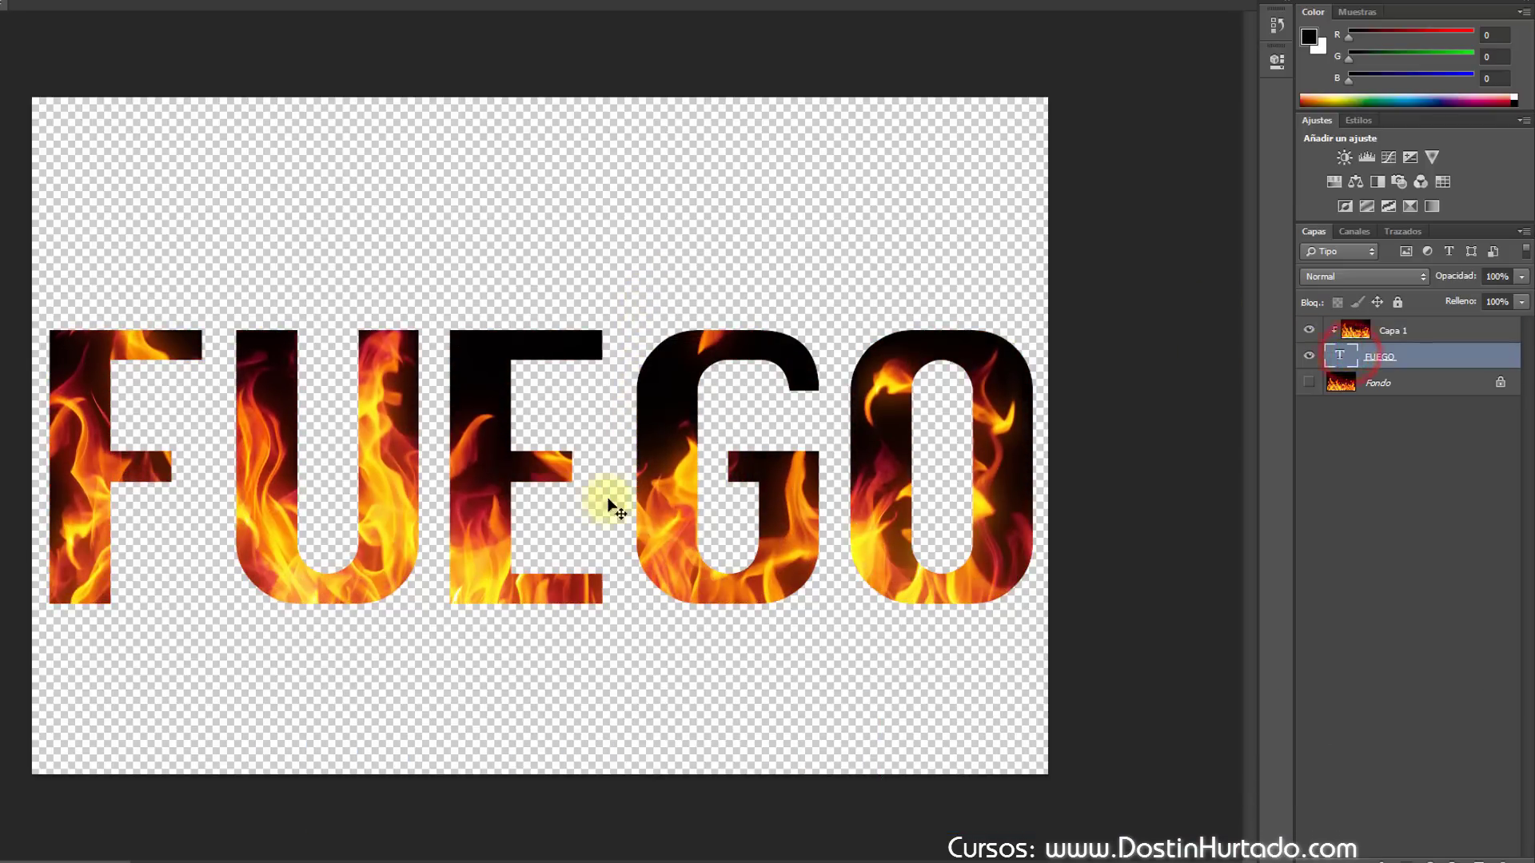
mouse_move(640, 493)
left_mouse_down()
mouse_move(644, 320)
mouse_move(644, 620)
mouse_move(643, 473)
left_mouse_up()
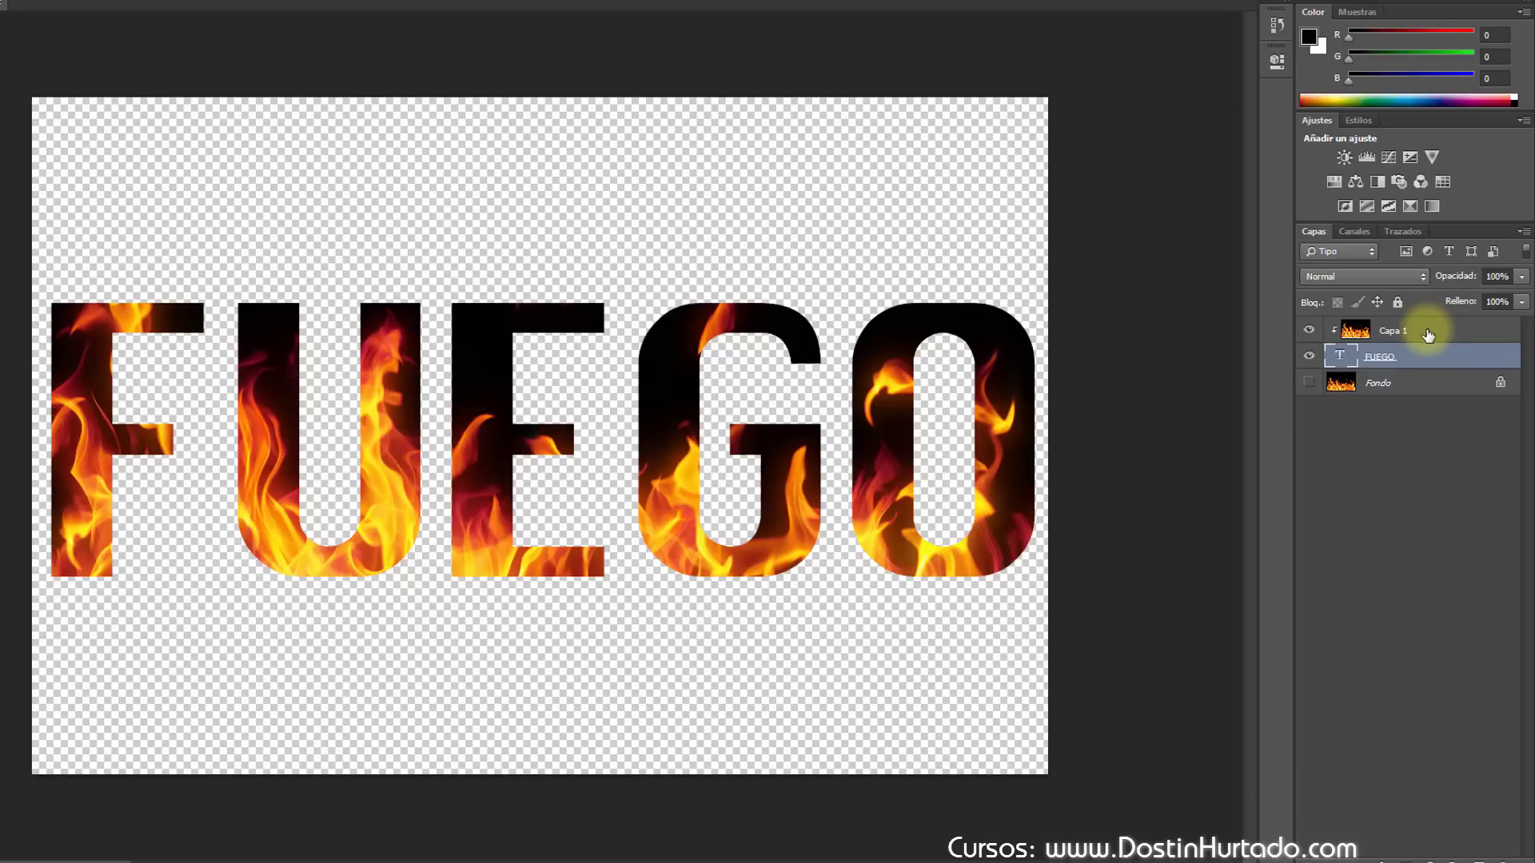
Step: Link Capa 1 and the FUEGO layer with Enlazar capas and move them together
left_click(1427, 330, "shift")
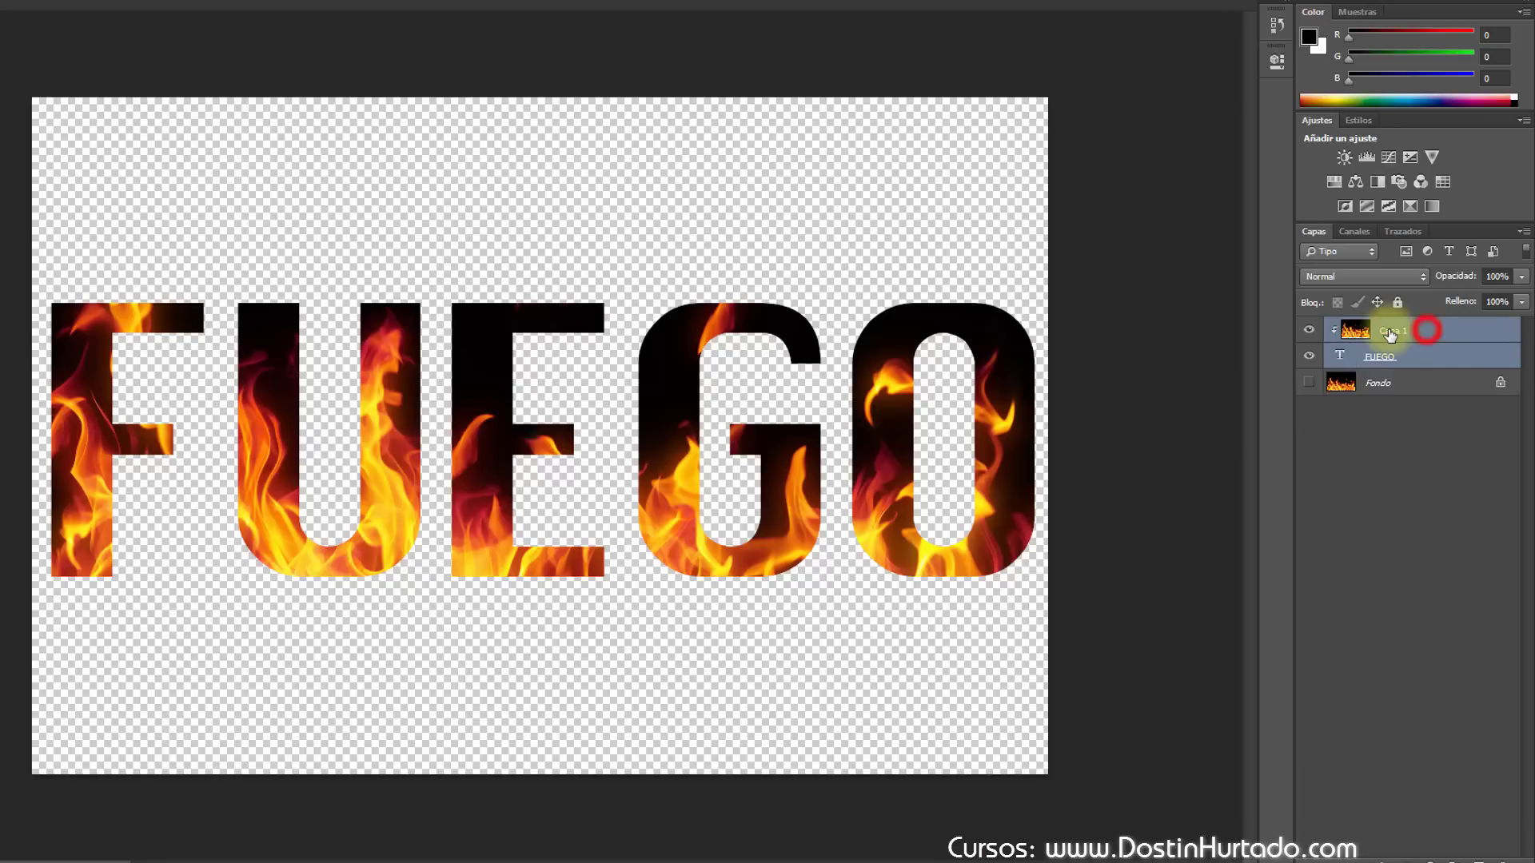
right_click(1431, 330)
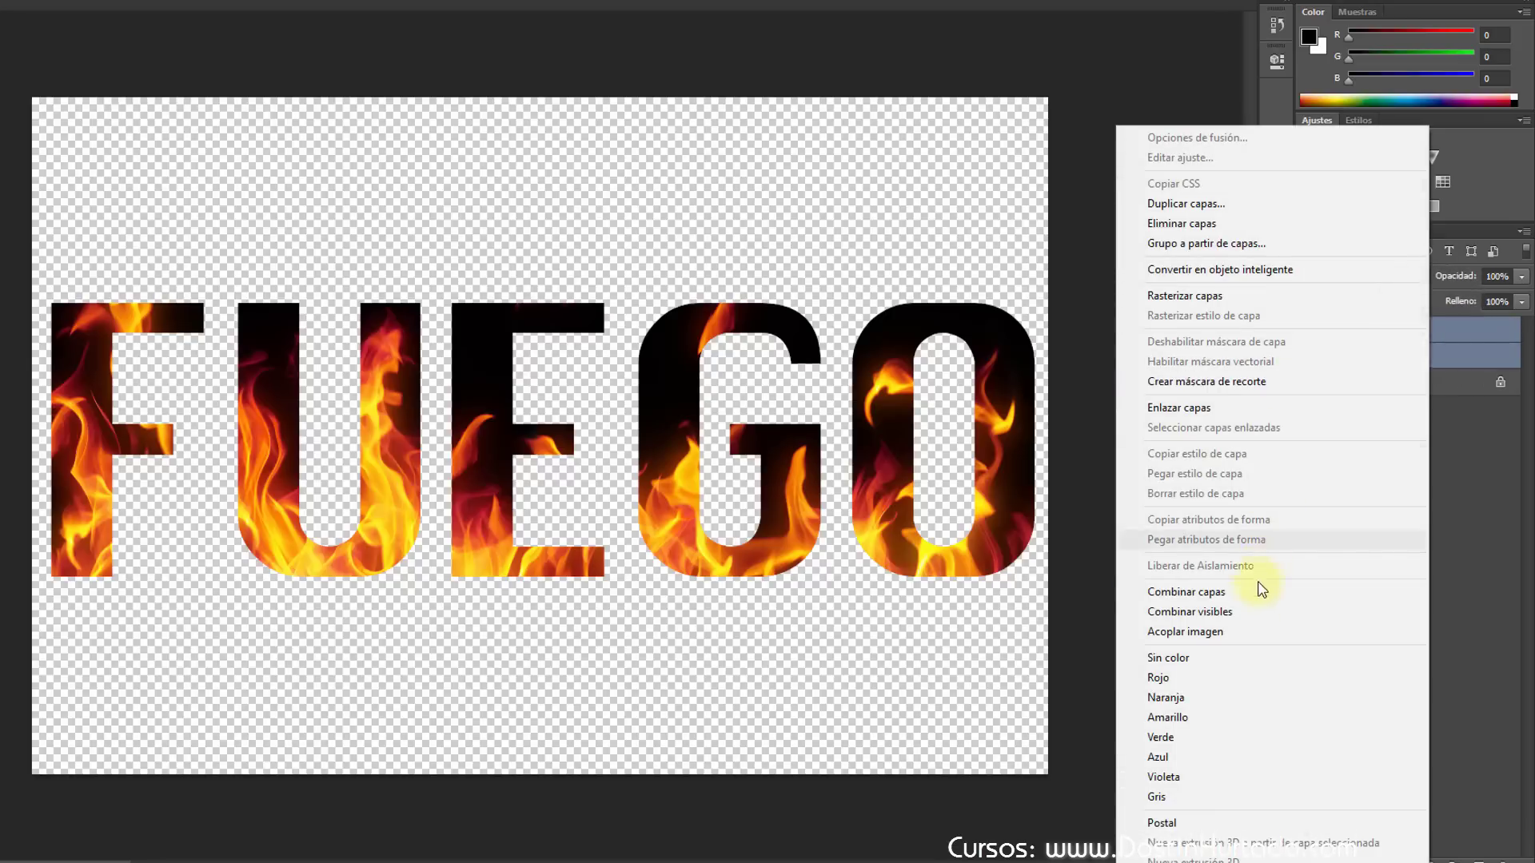
left_click(1171, 409)
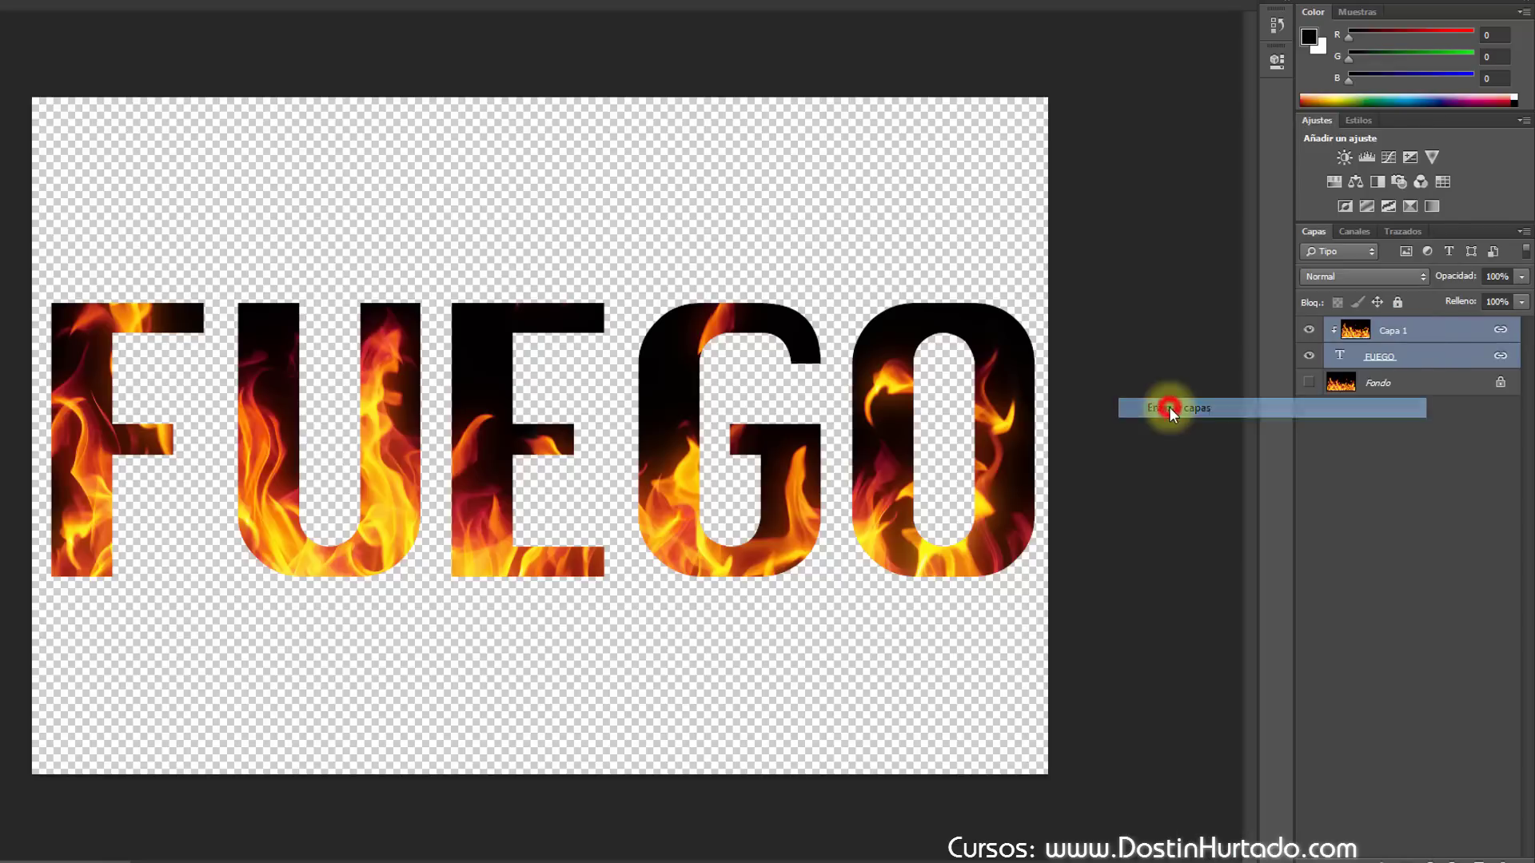
mouse_move(683, 405)
left_mouse_down()
mouse_move(671, 267)
mouse_move(662, 448)
mouse_move(676, 309)
mouse_move(669, 440)
mouse_move(673, 403)
left_mouse_up()
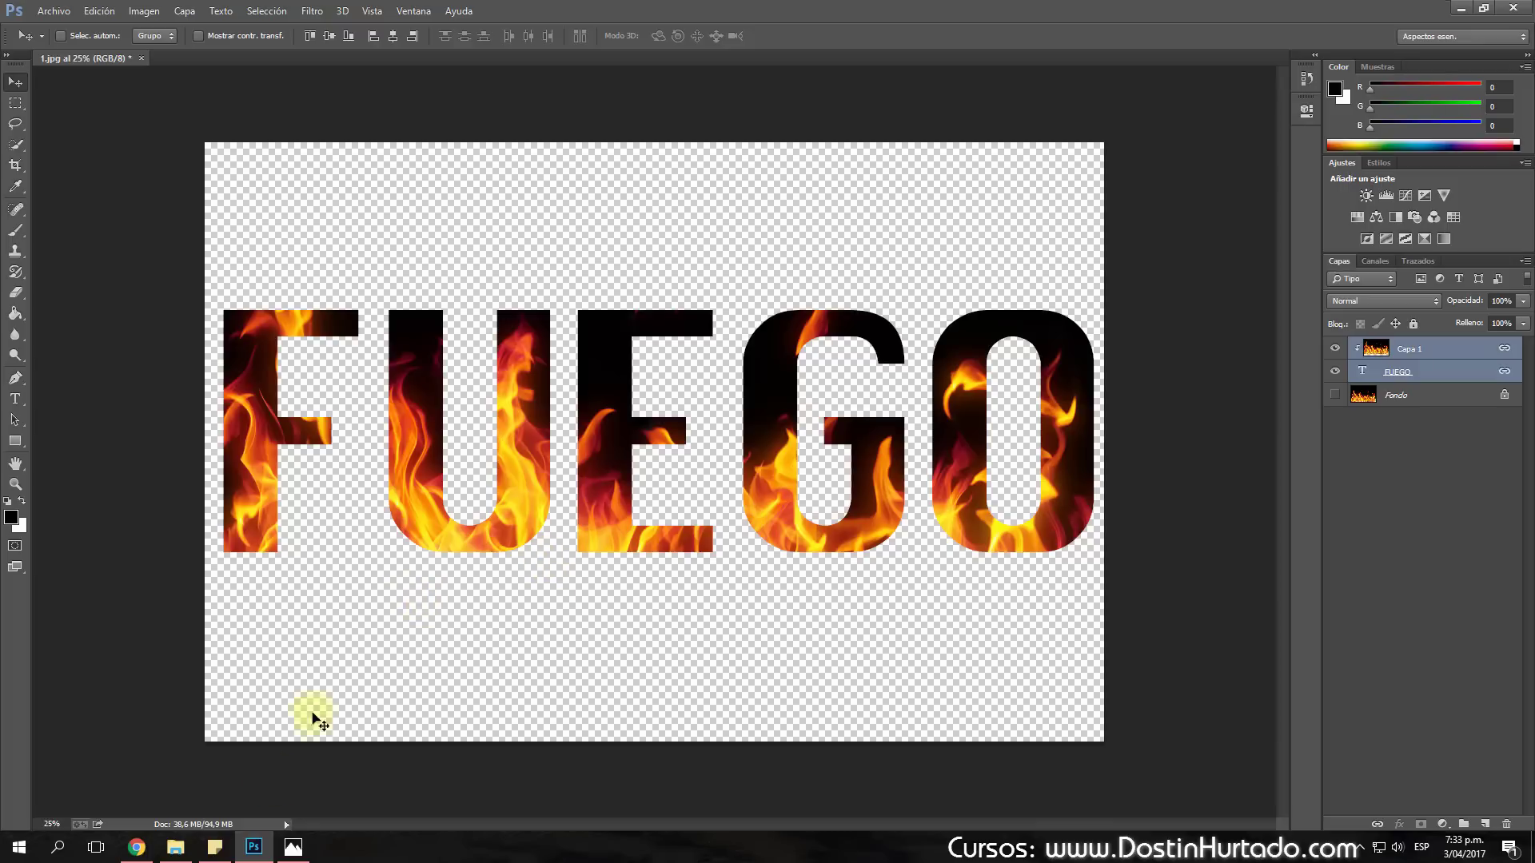
Step: Open the river photo 2.1.JPG from Mascaras, keeping its embedded profile
left_click(177, 847)
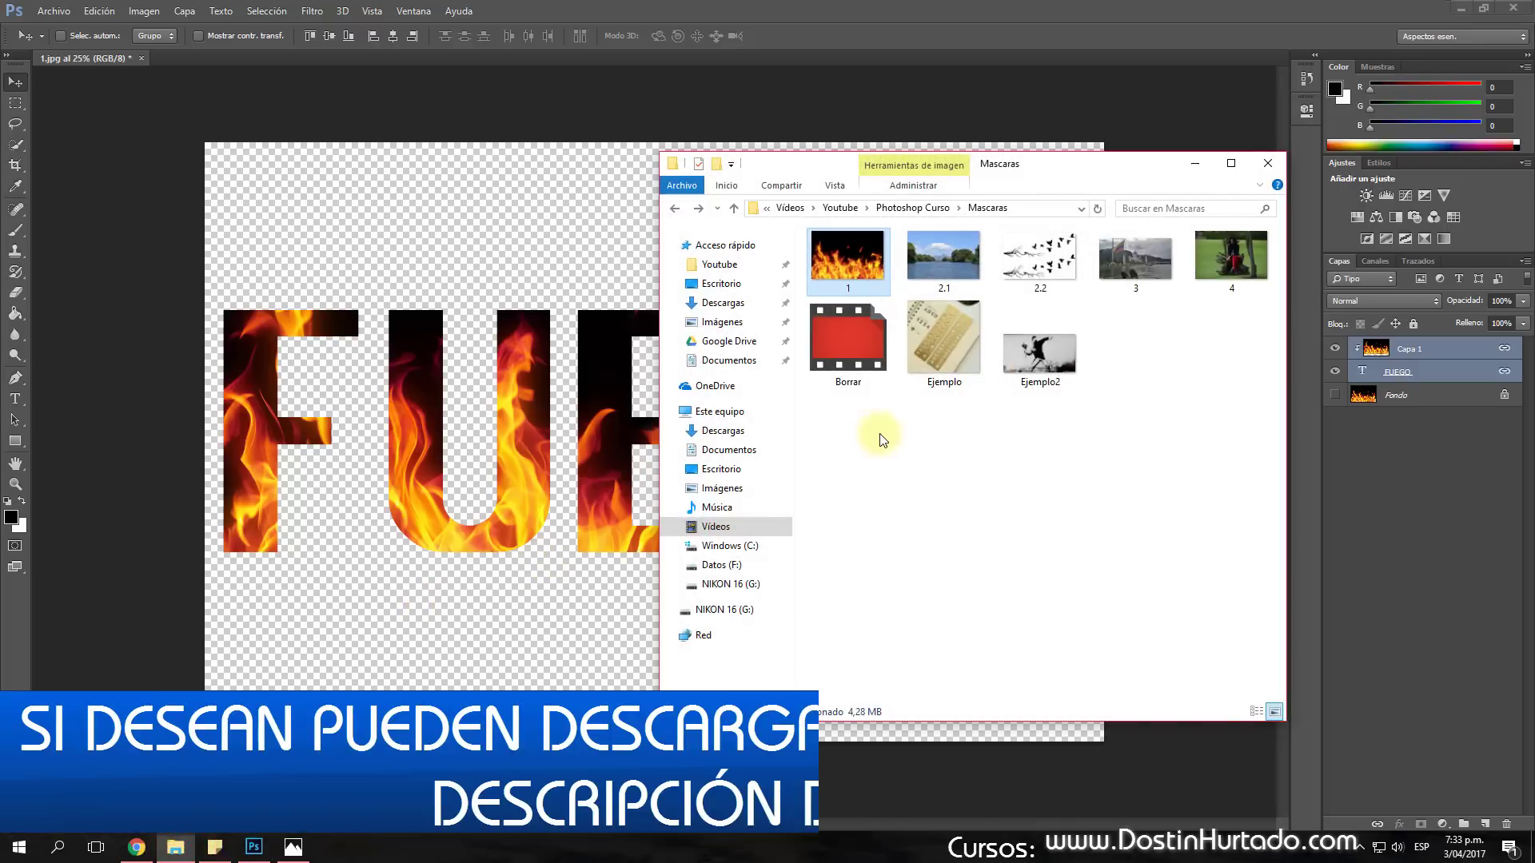
left_click(949, 253)
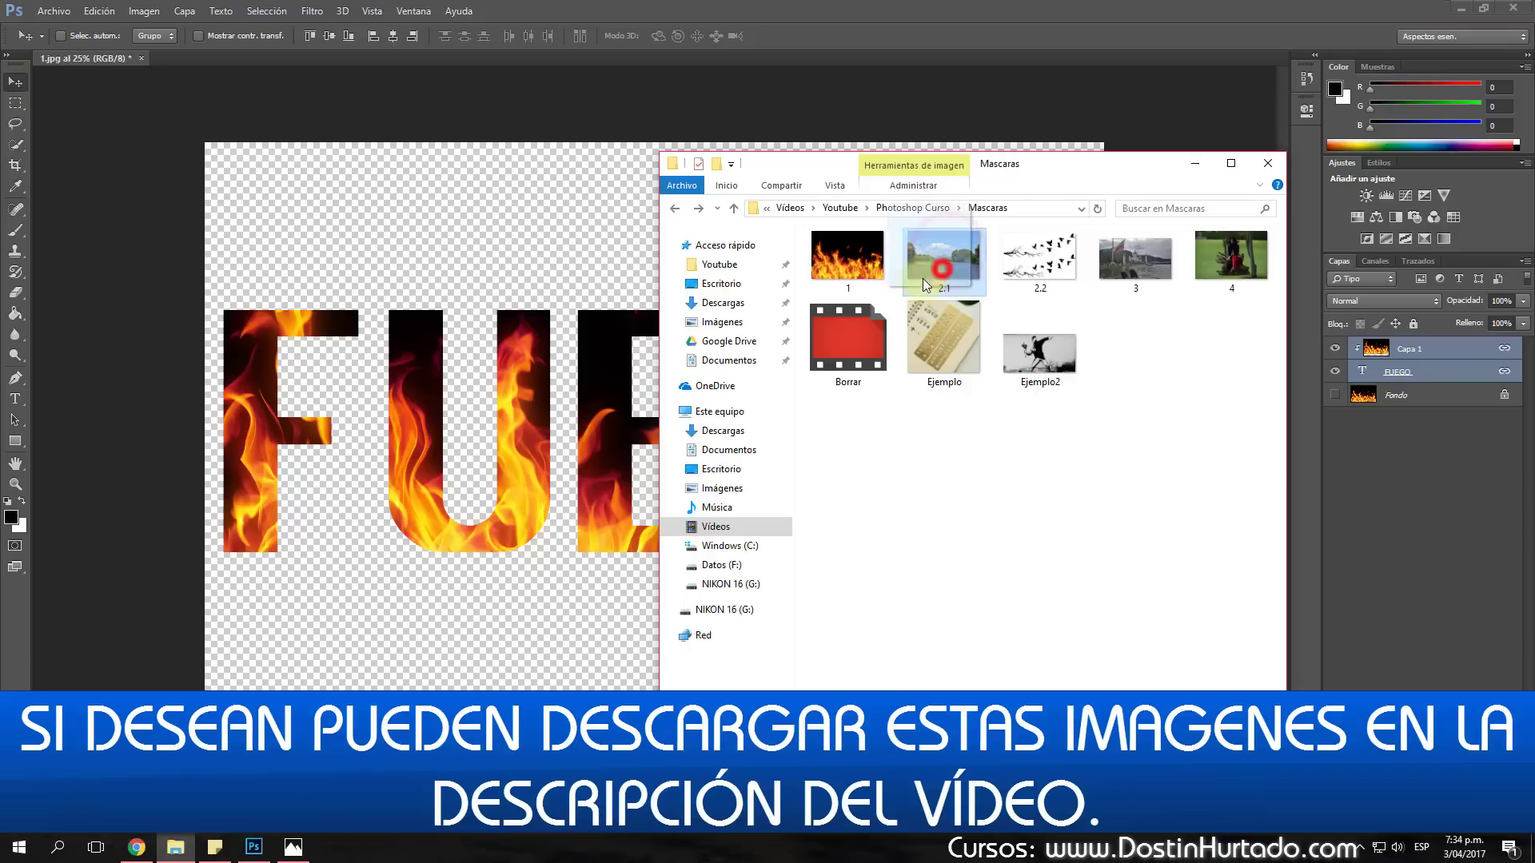
left_click_drag(606, 224, 336, 60)
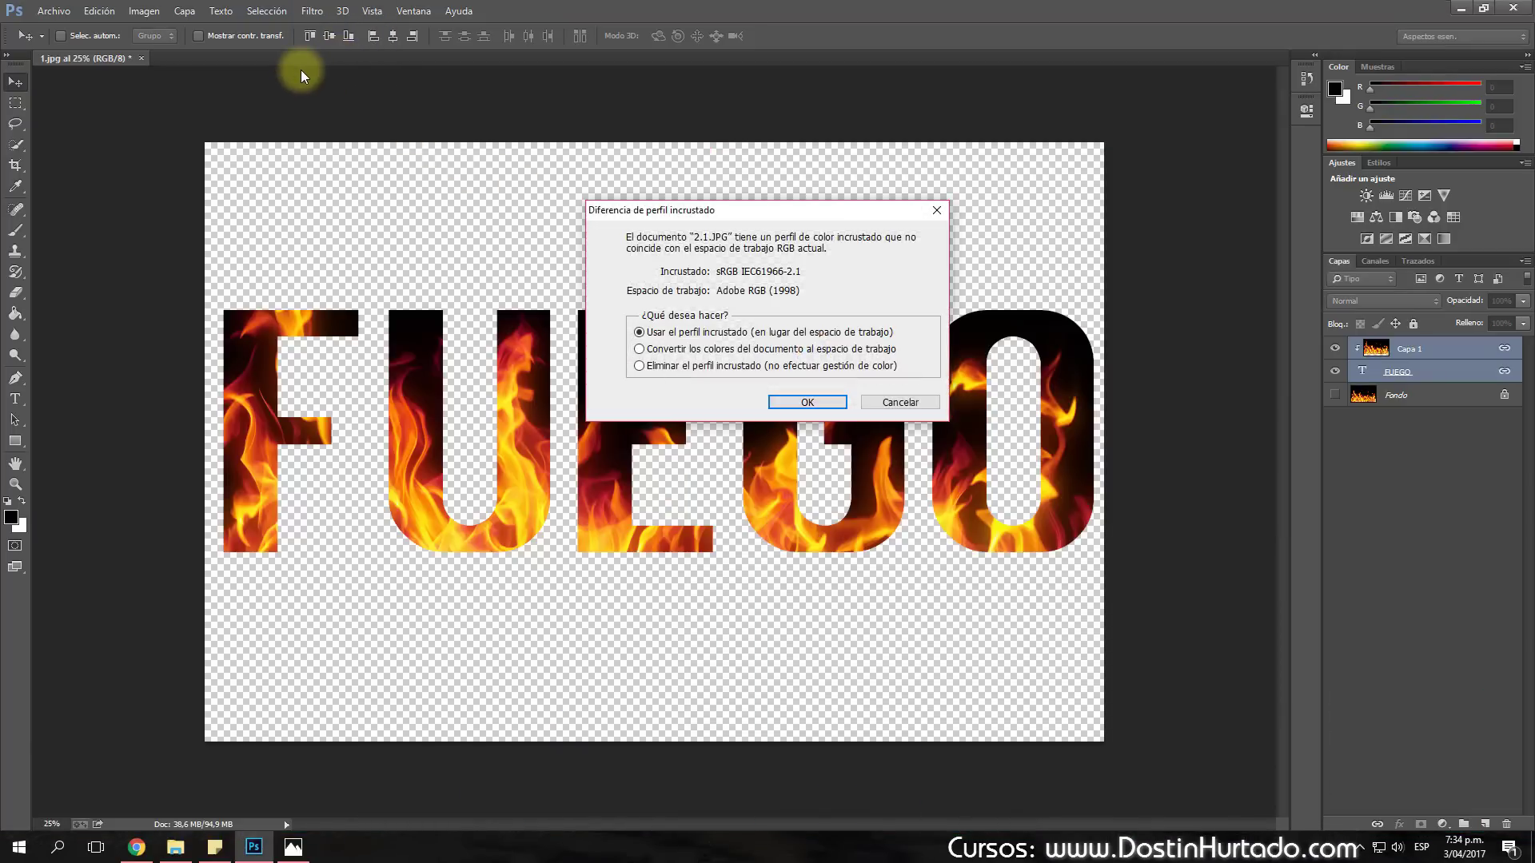
left_click(805, 404)
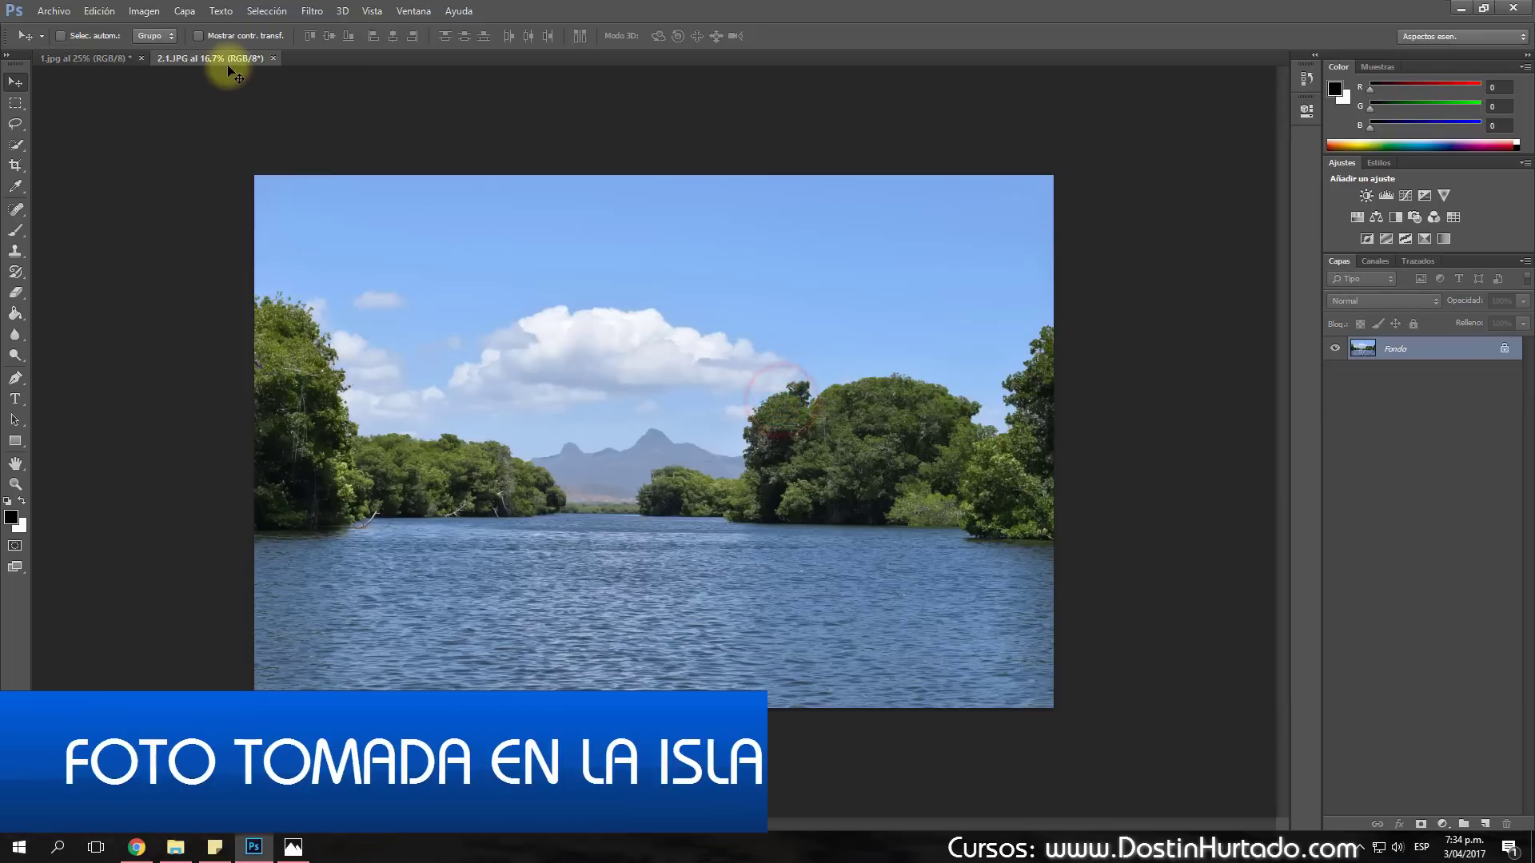
Step: Duplicate the Fondo background as Capa 1 and bring the Mascaras folder forward
left_click(47, 13)
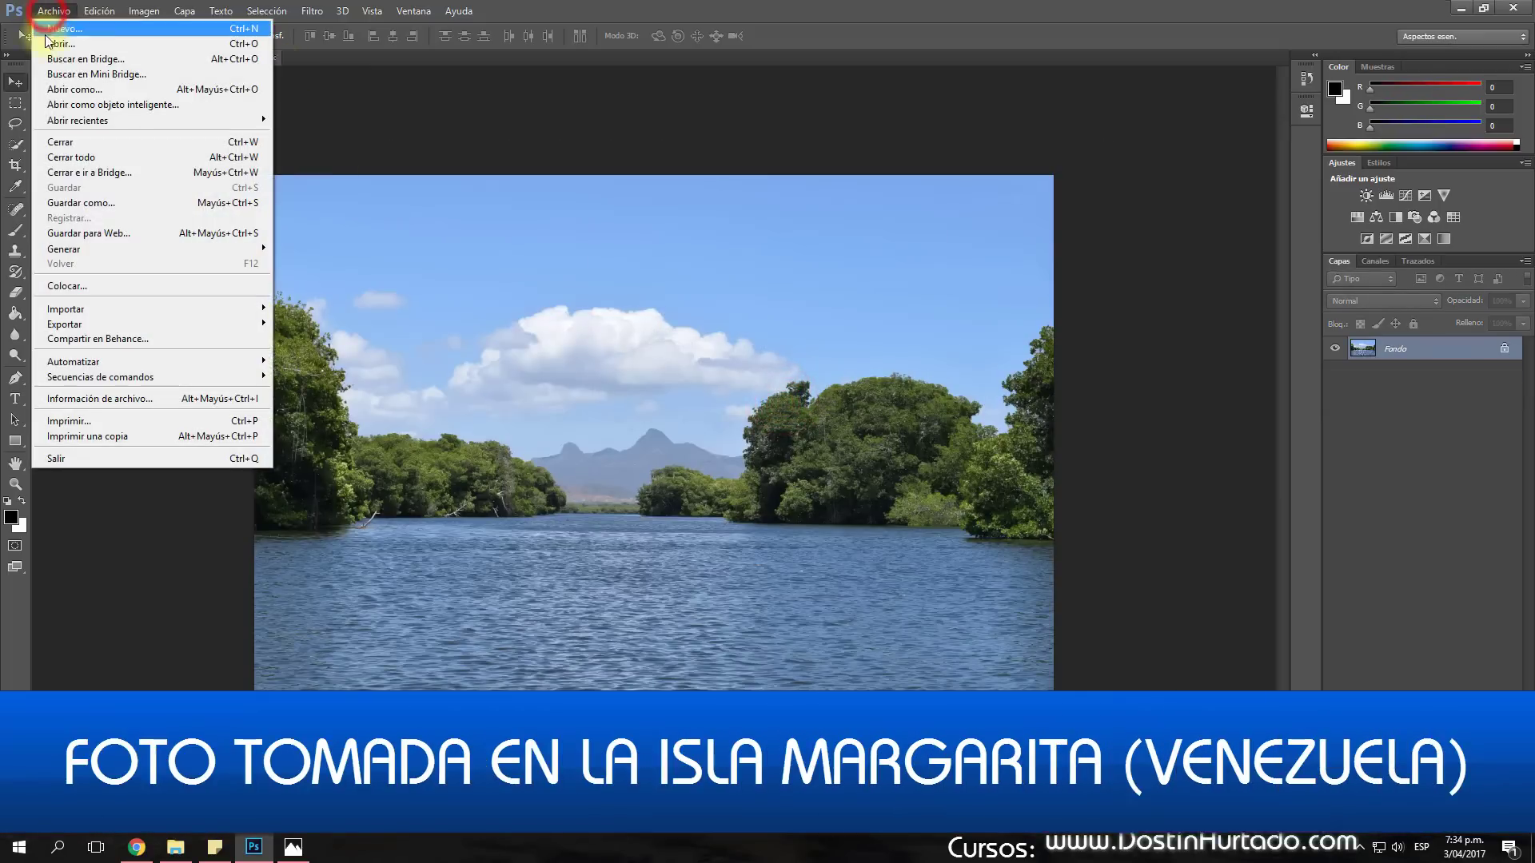
left_click(44, 44)
key("Escape")
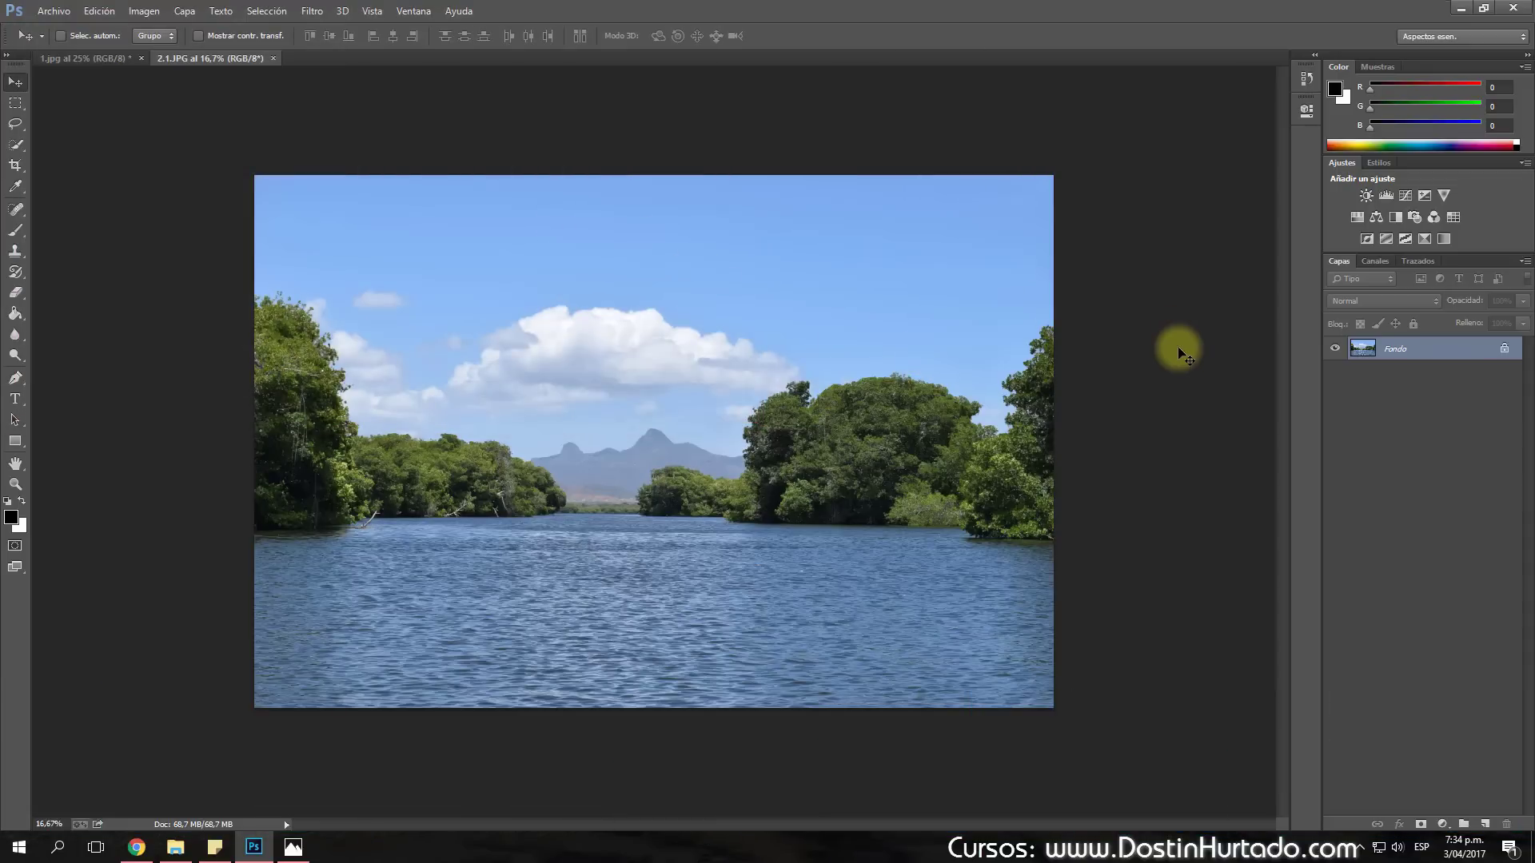
left_click(1392, 349)
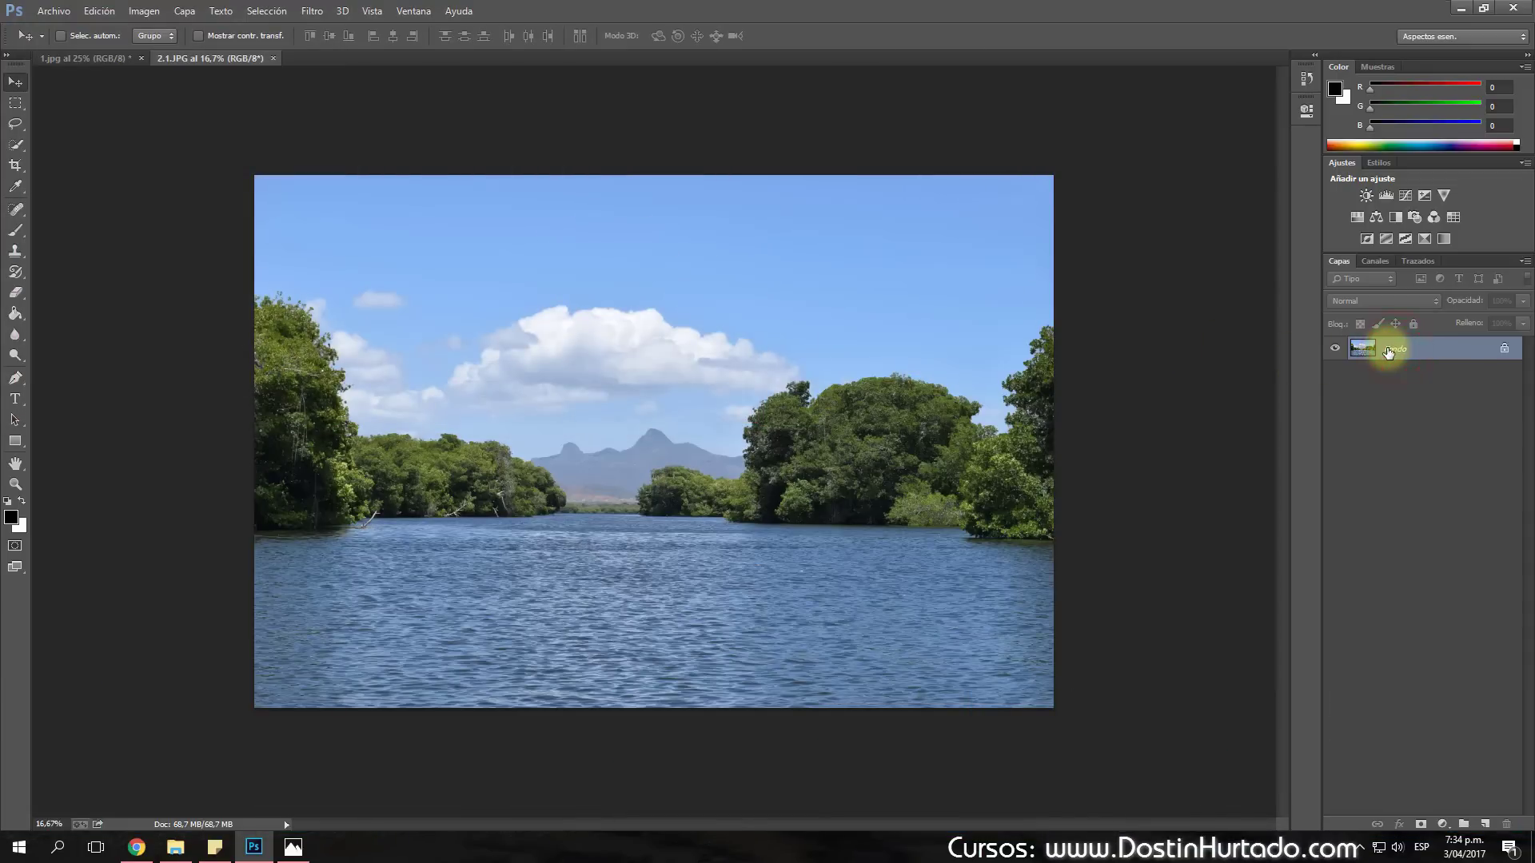
key("ctrl+j")
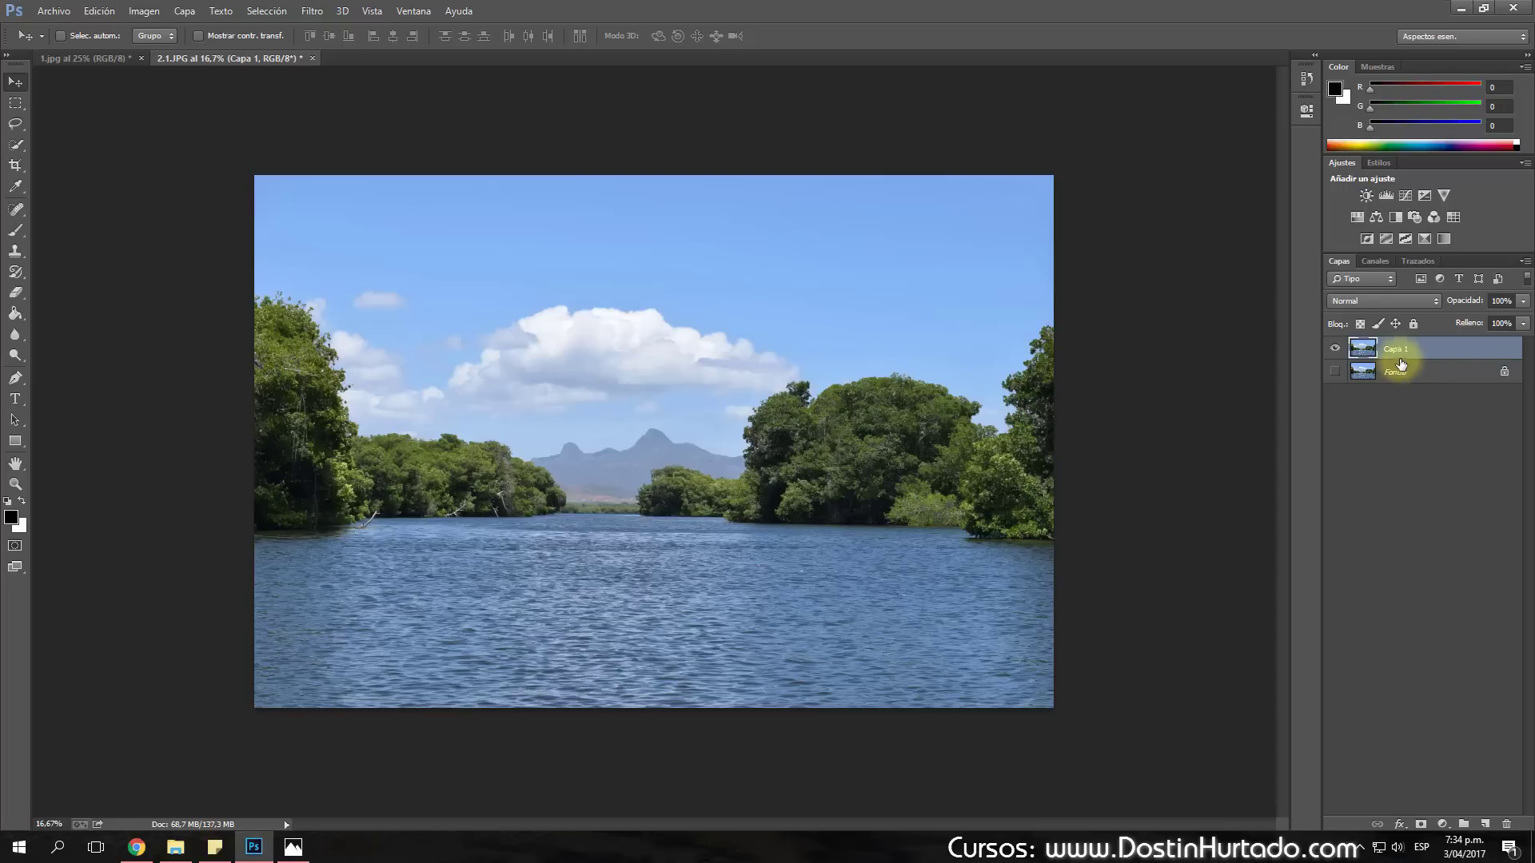
left_click(175, 846)
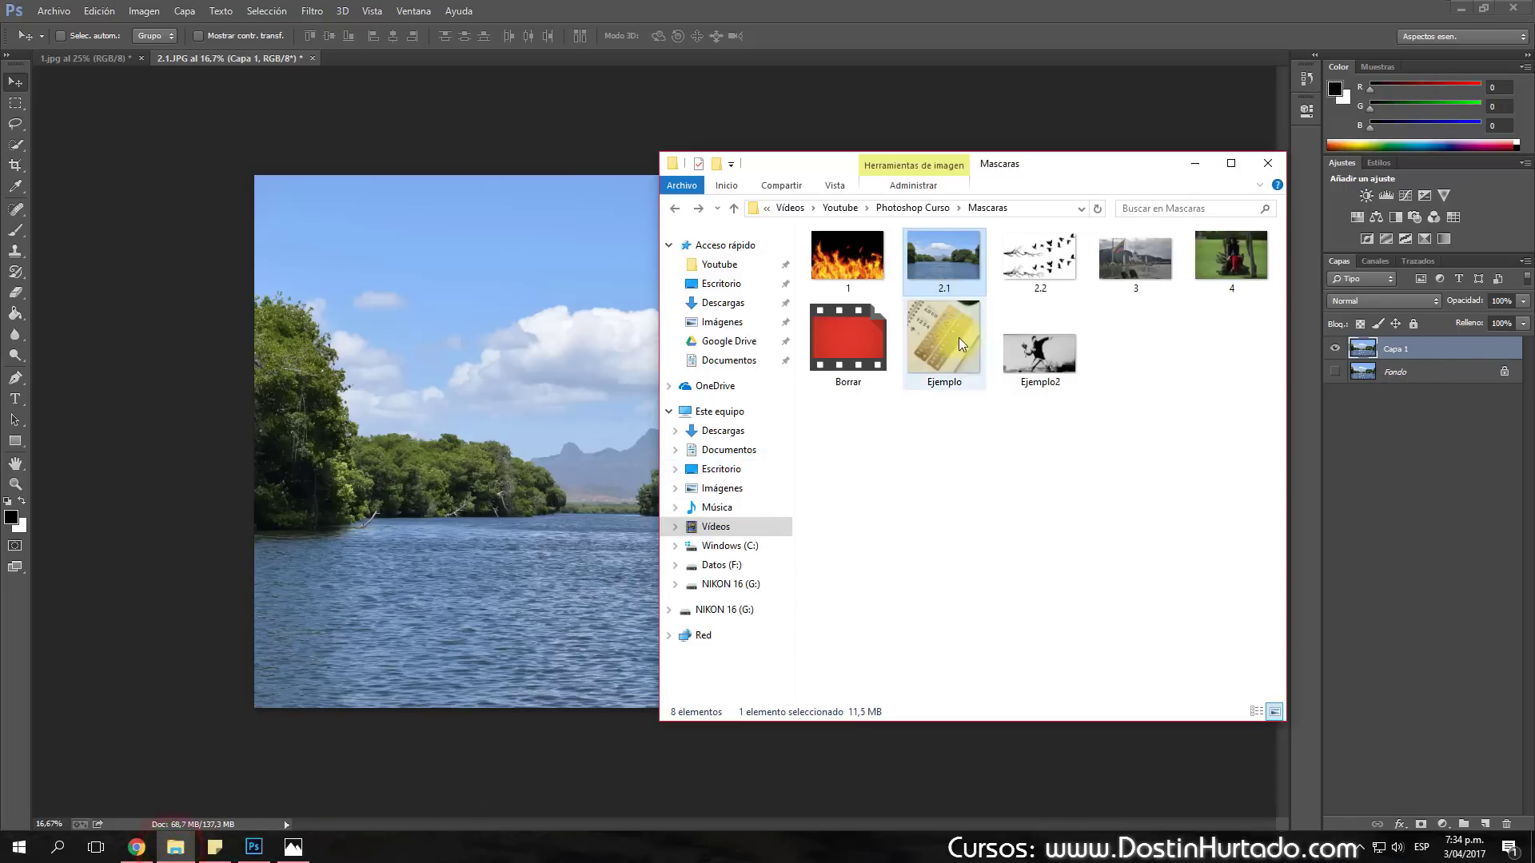
Step: Place the birds-and-branches image as layer 2.2 and nudge it slightly left
left_click_drag(958, 337, 531, 406)
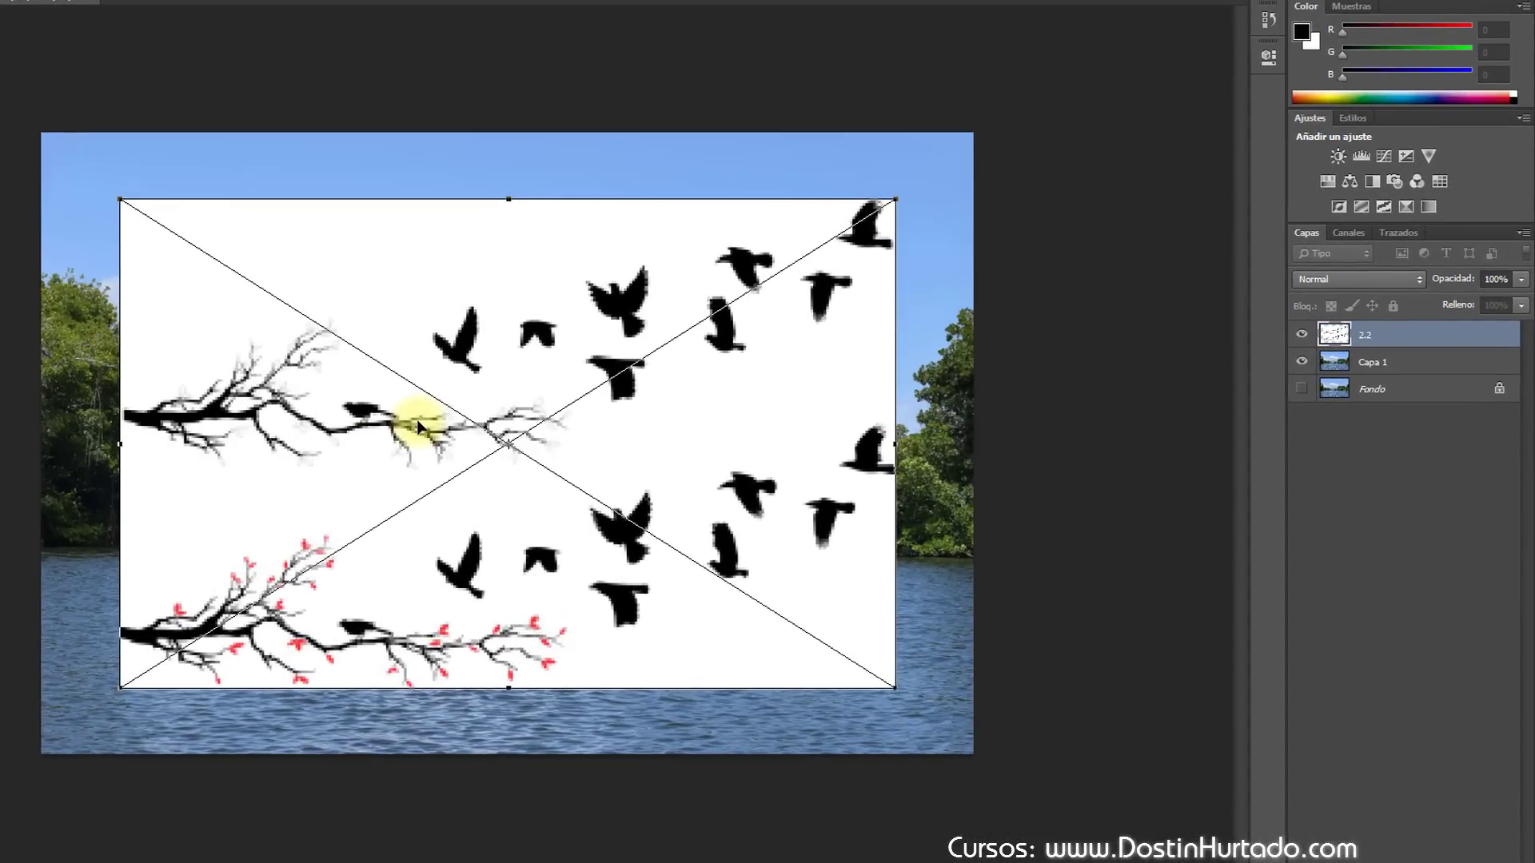
key("Return")
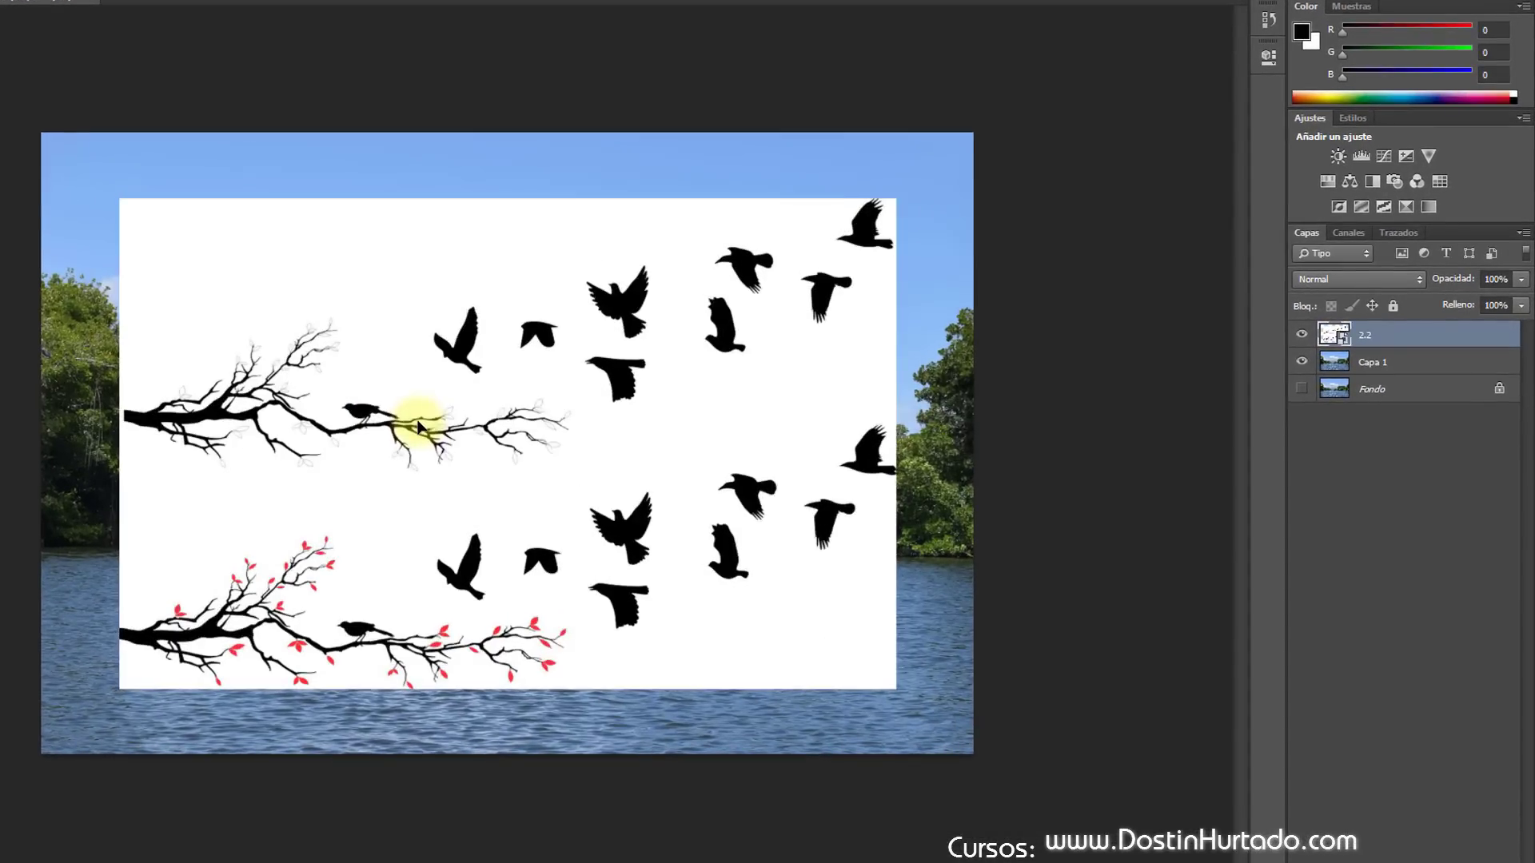
left_click_drag(490, 427, 478, 427)
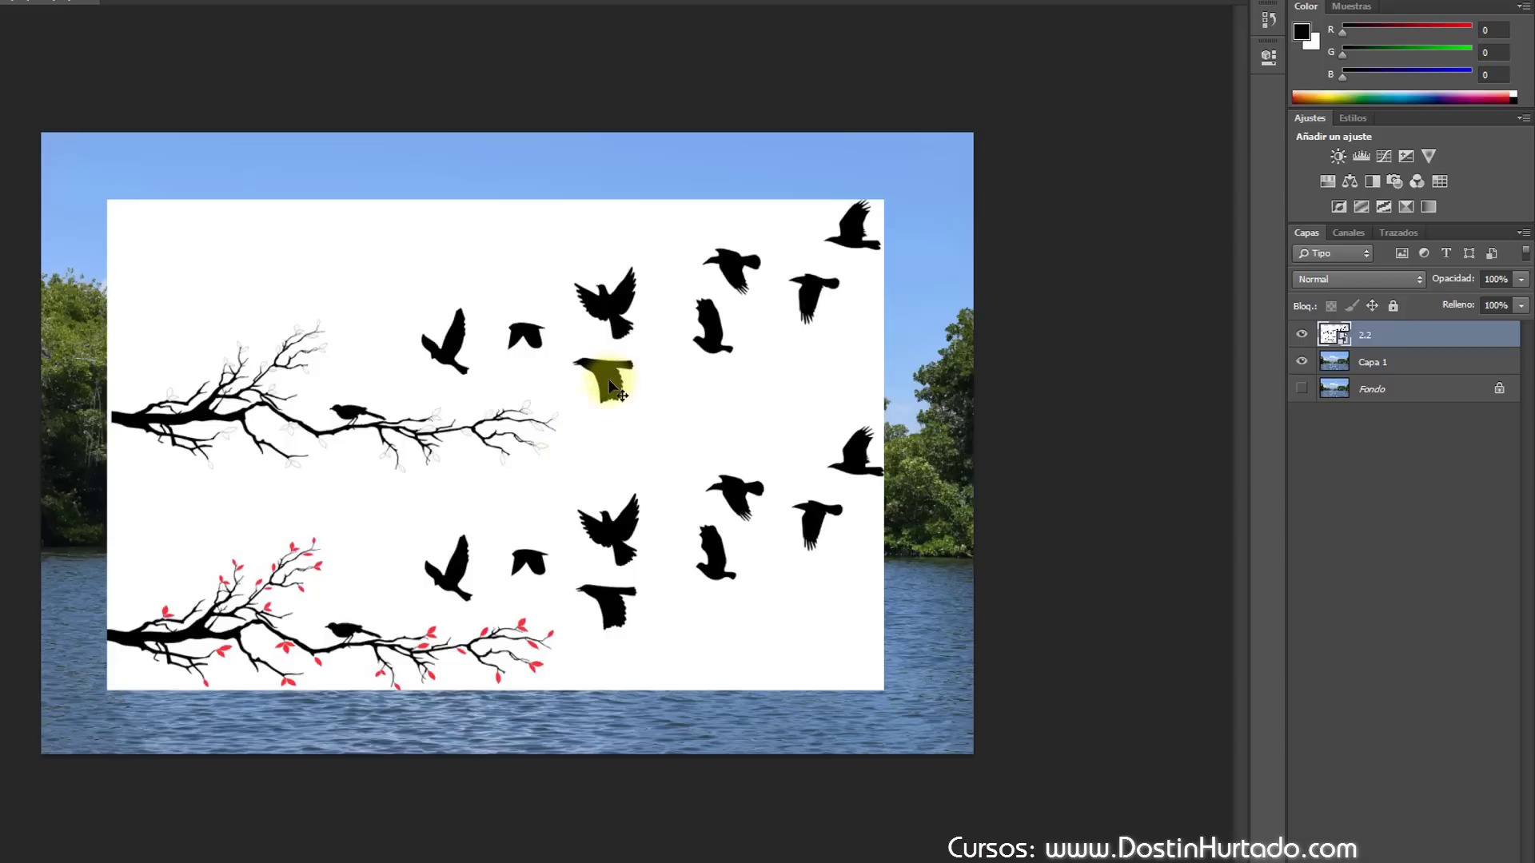
Step: Blend layer 2.2 in Multiplicar, shift it up-left, and duplicate it as 2.2 copia
left_click(1412, 283)
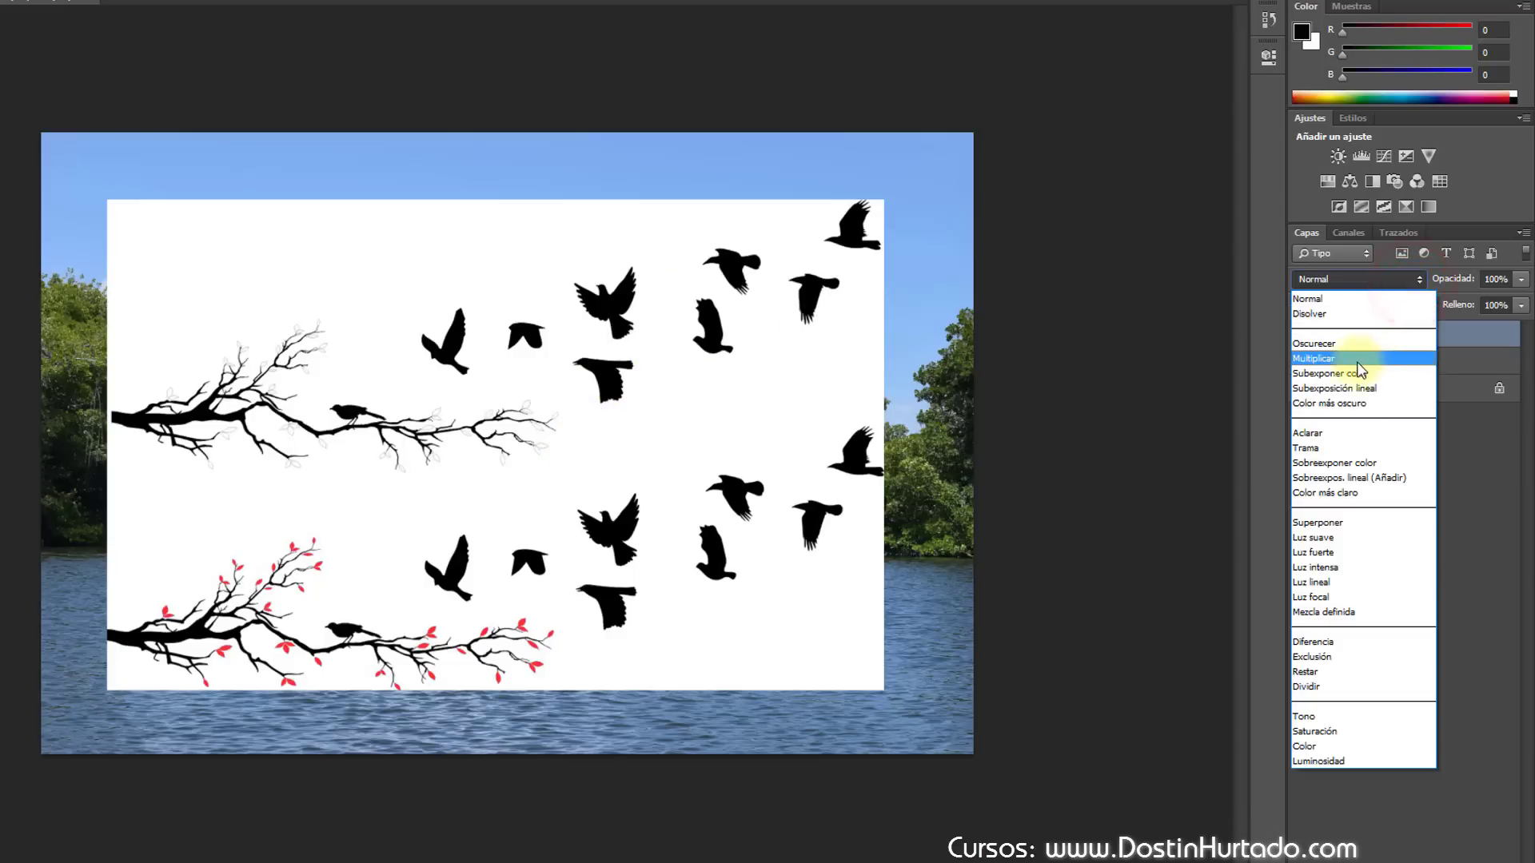
left_click(1356, 364)
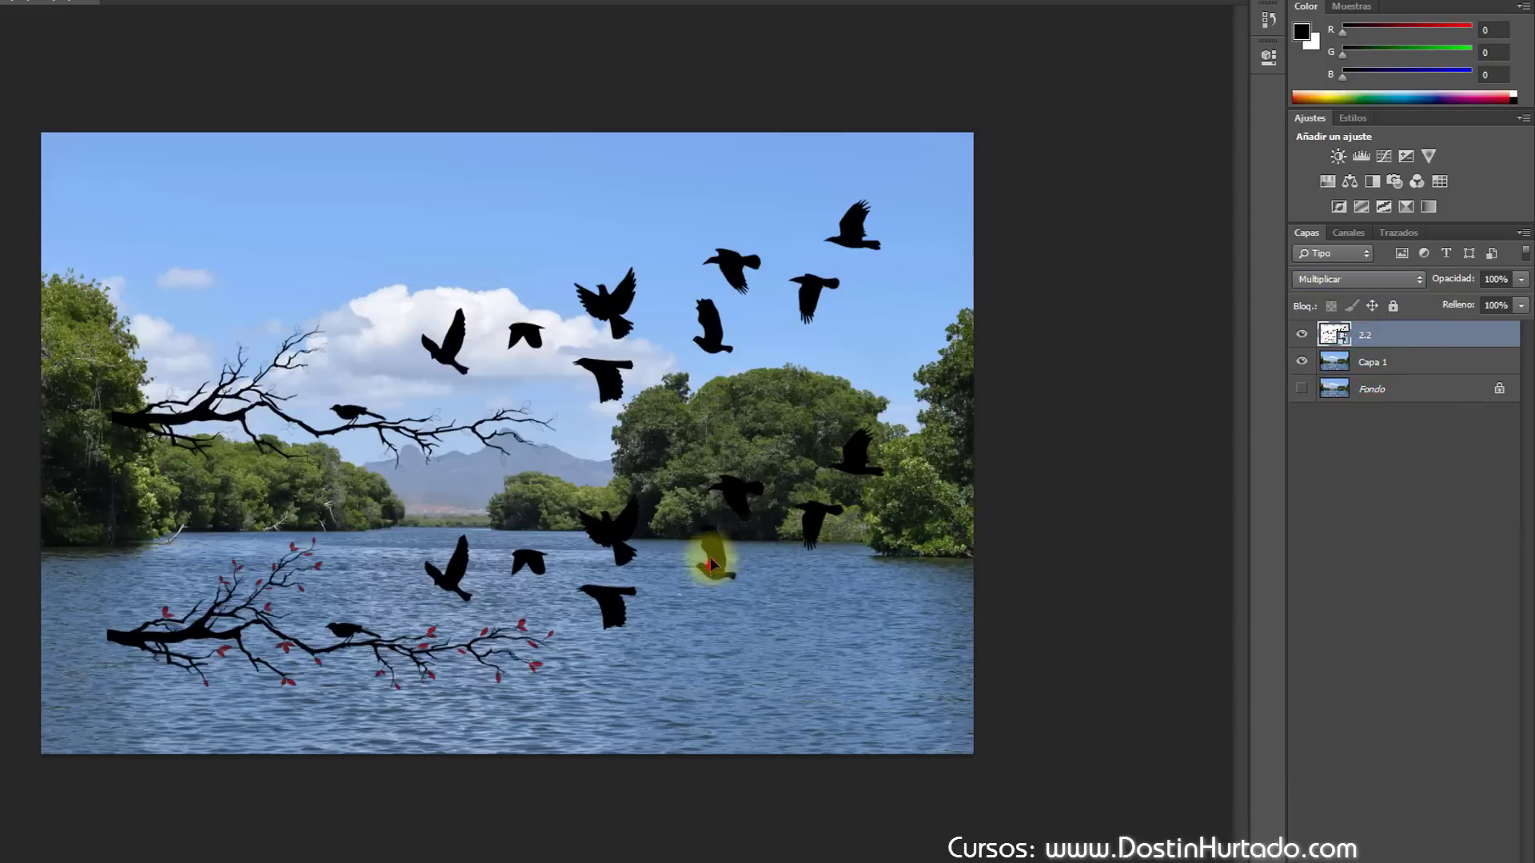
left_click_drag(710, 564, 690, 547)
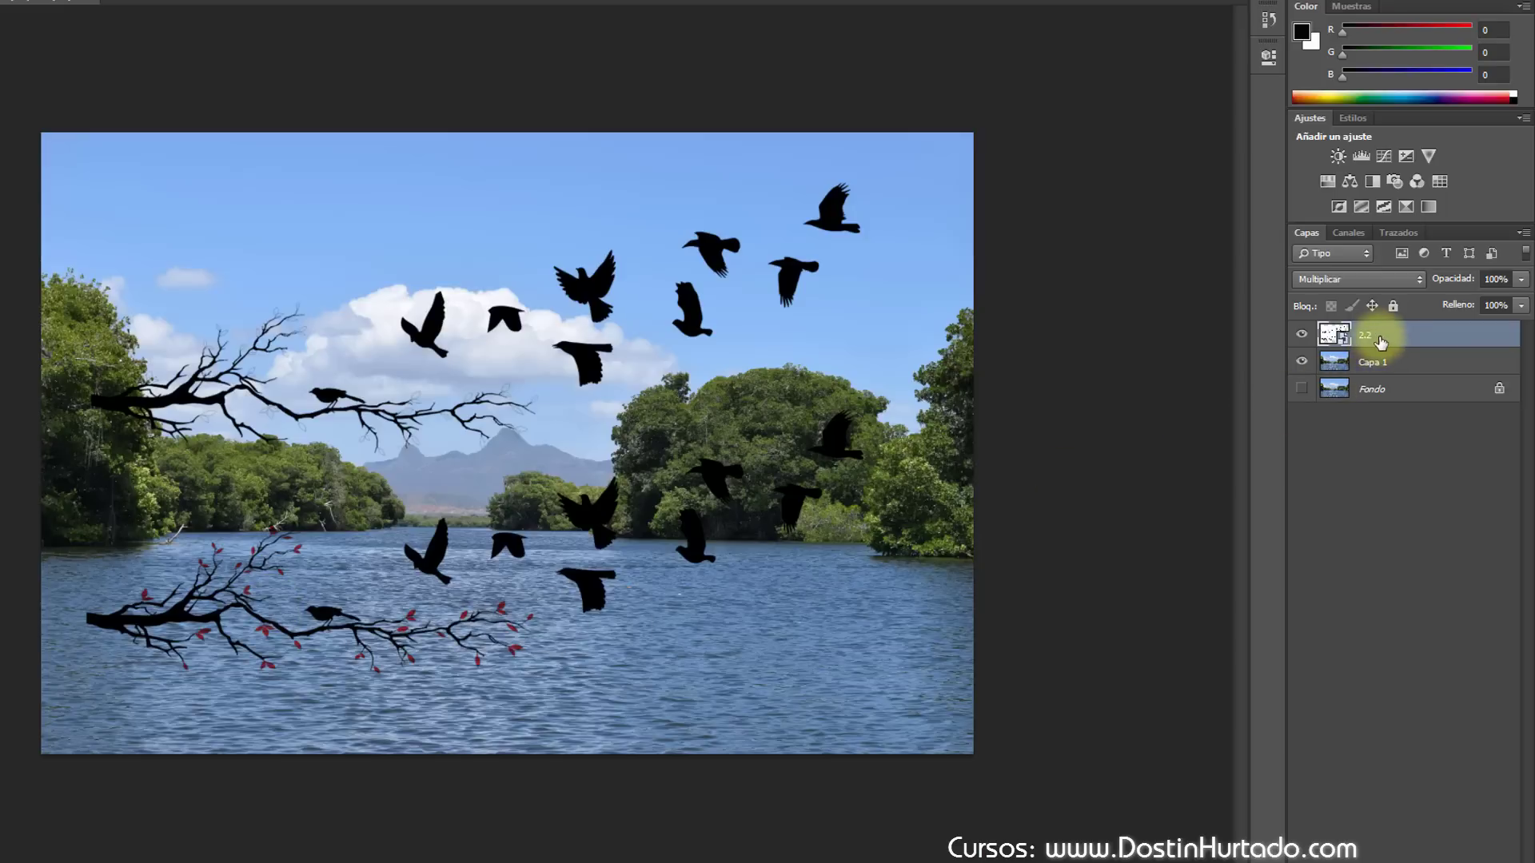
left_click_drag(1380, 342, 1476, 817)
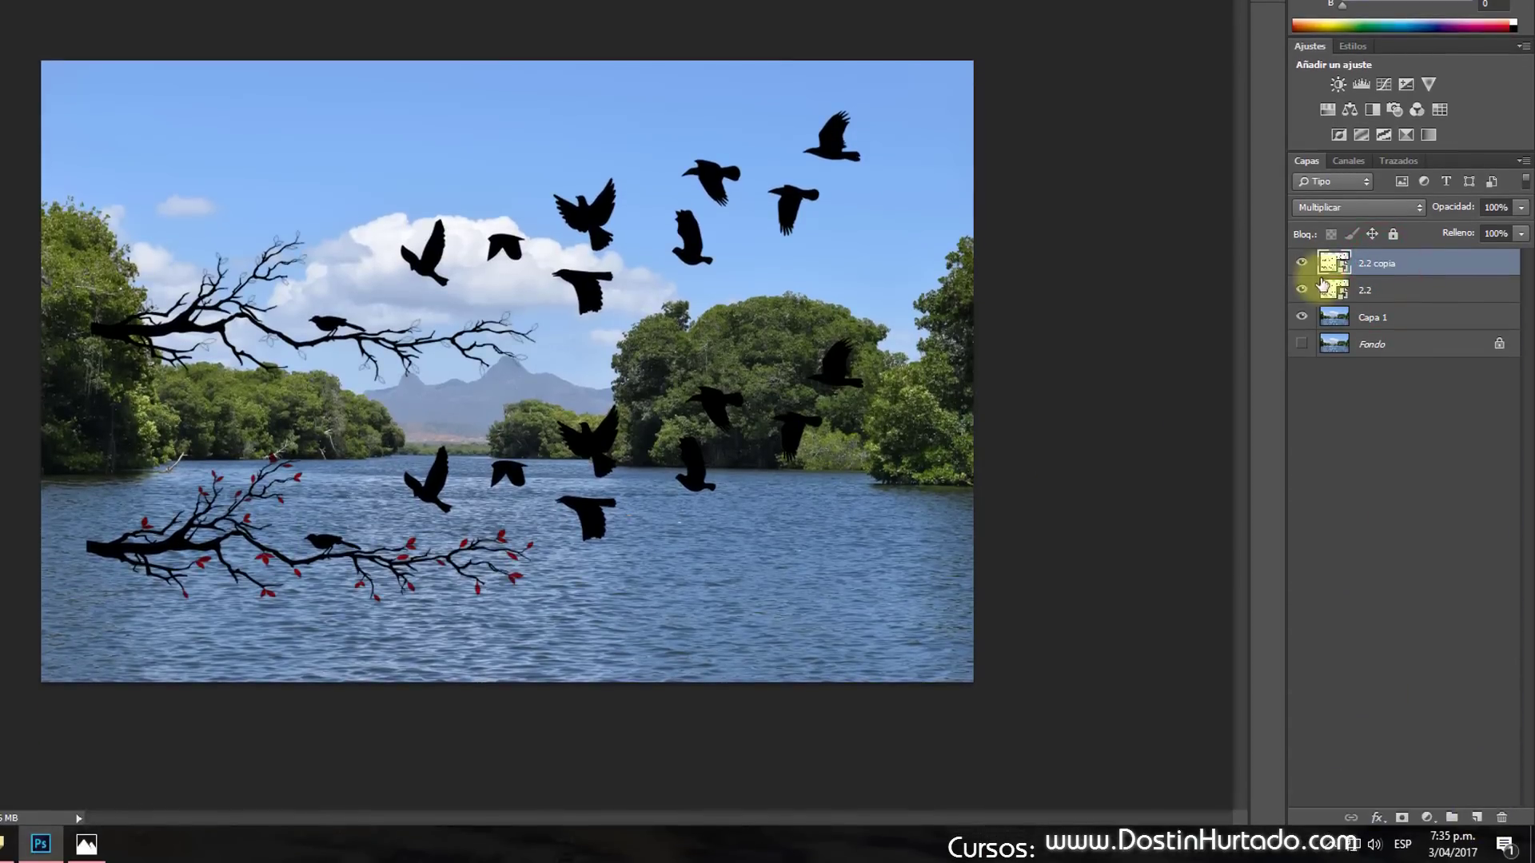
Step: Hide layer 2.2 and rasterize the 2.2 copia layer
left_click(1301, 289)
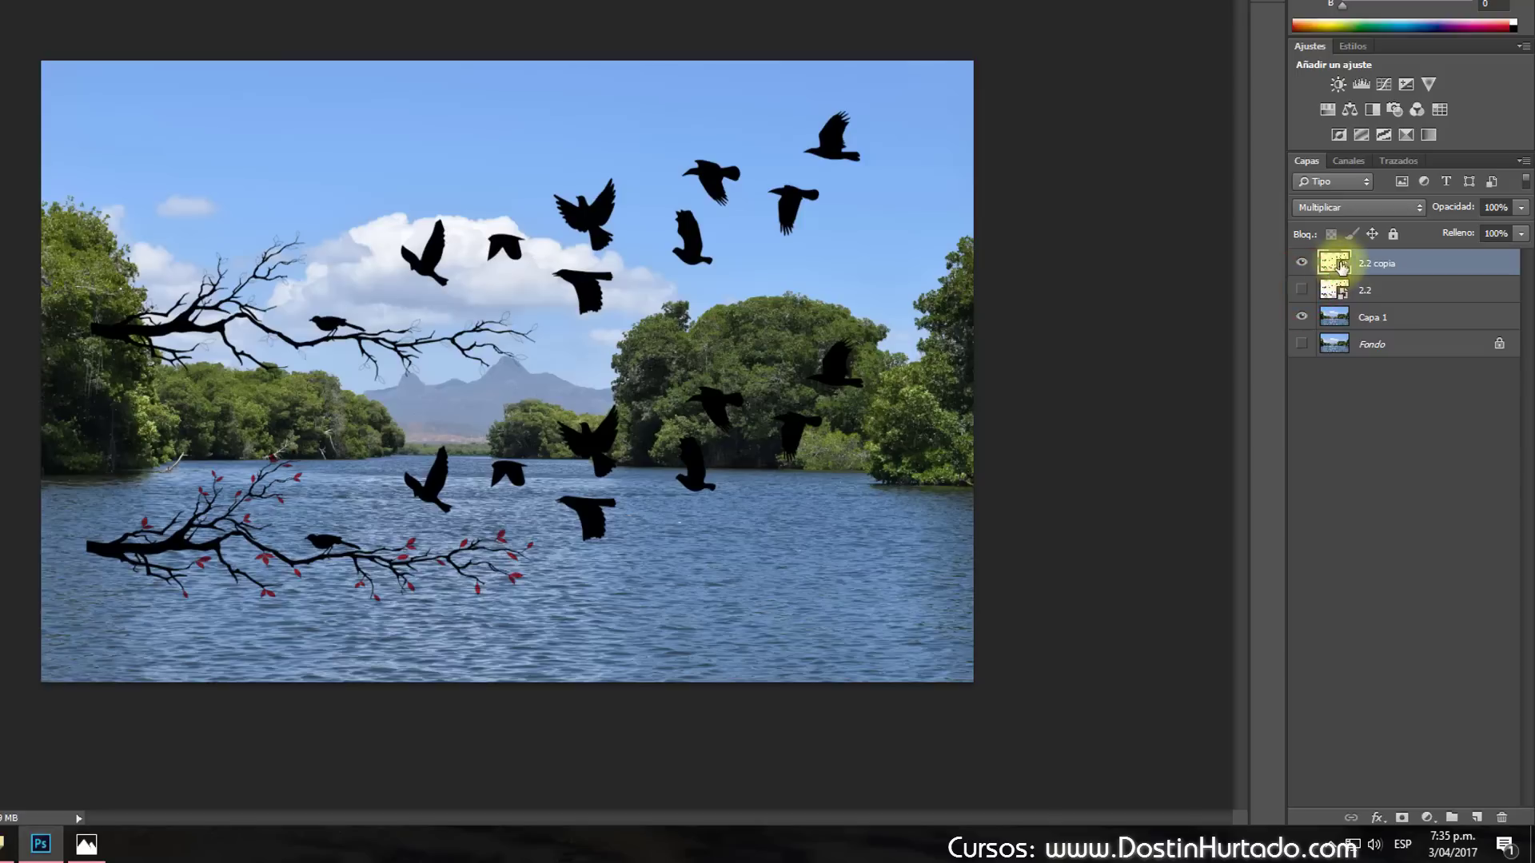
right_click(1368, 264)
left_click(1220, 275)
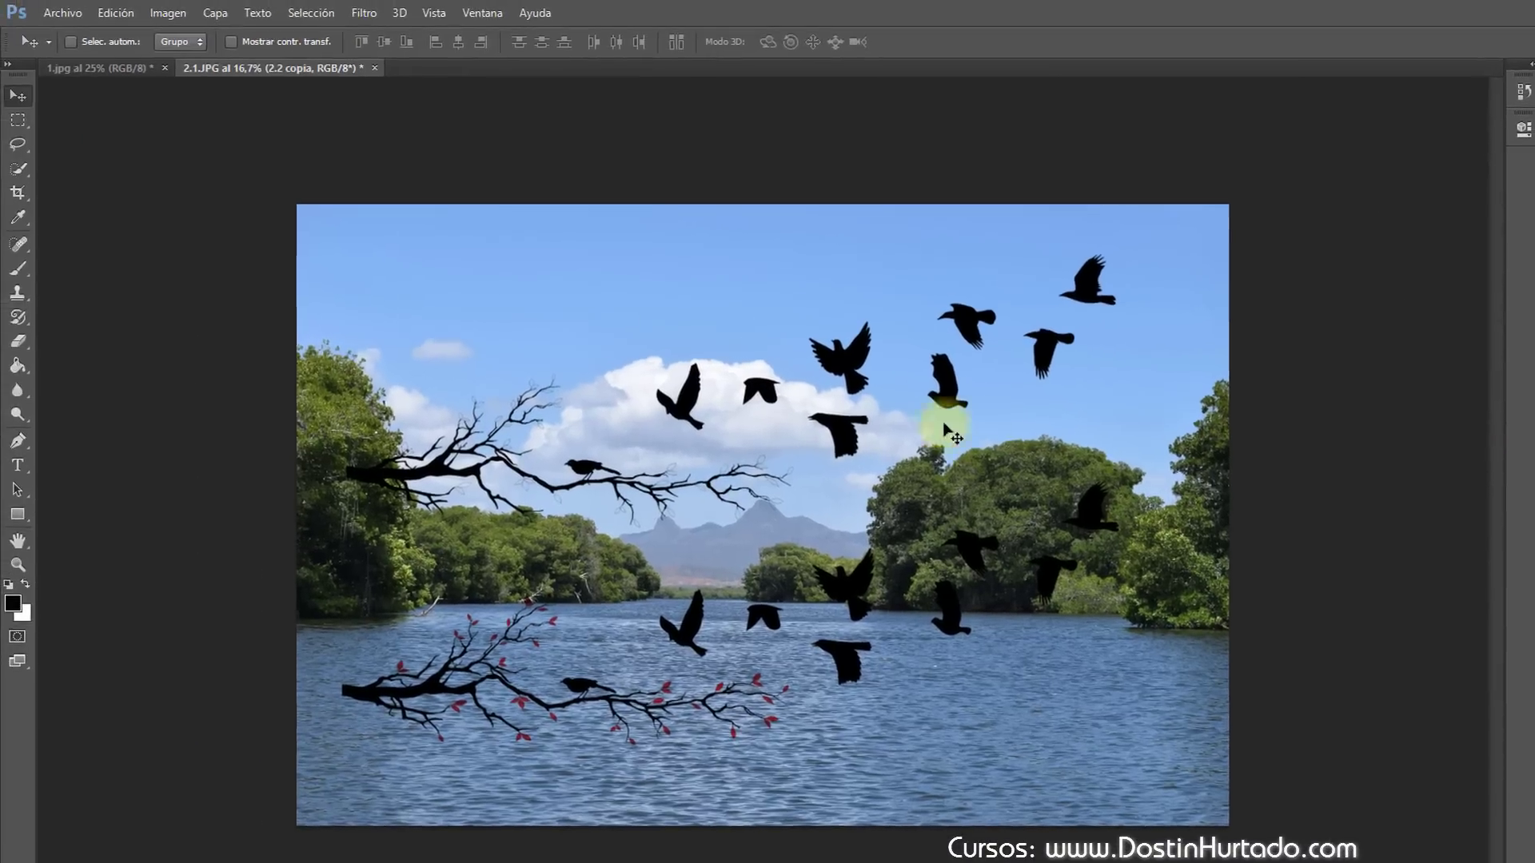
Step: With a large eraser brush, erase both branches and the birds over the water
left_click(17, 342)
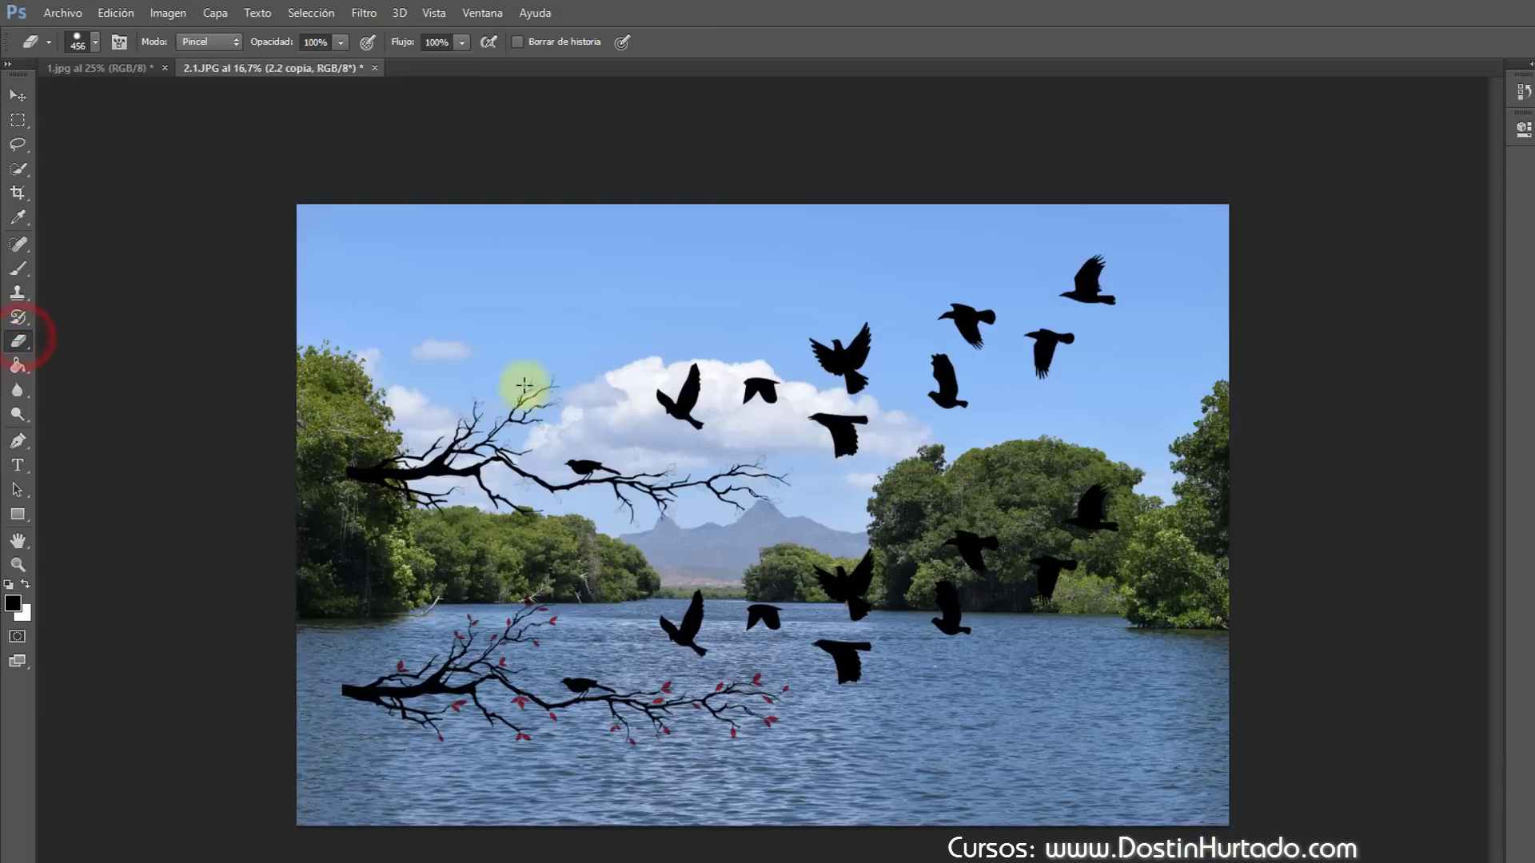
right_click(735, 318)
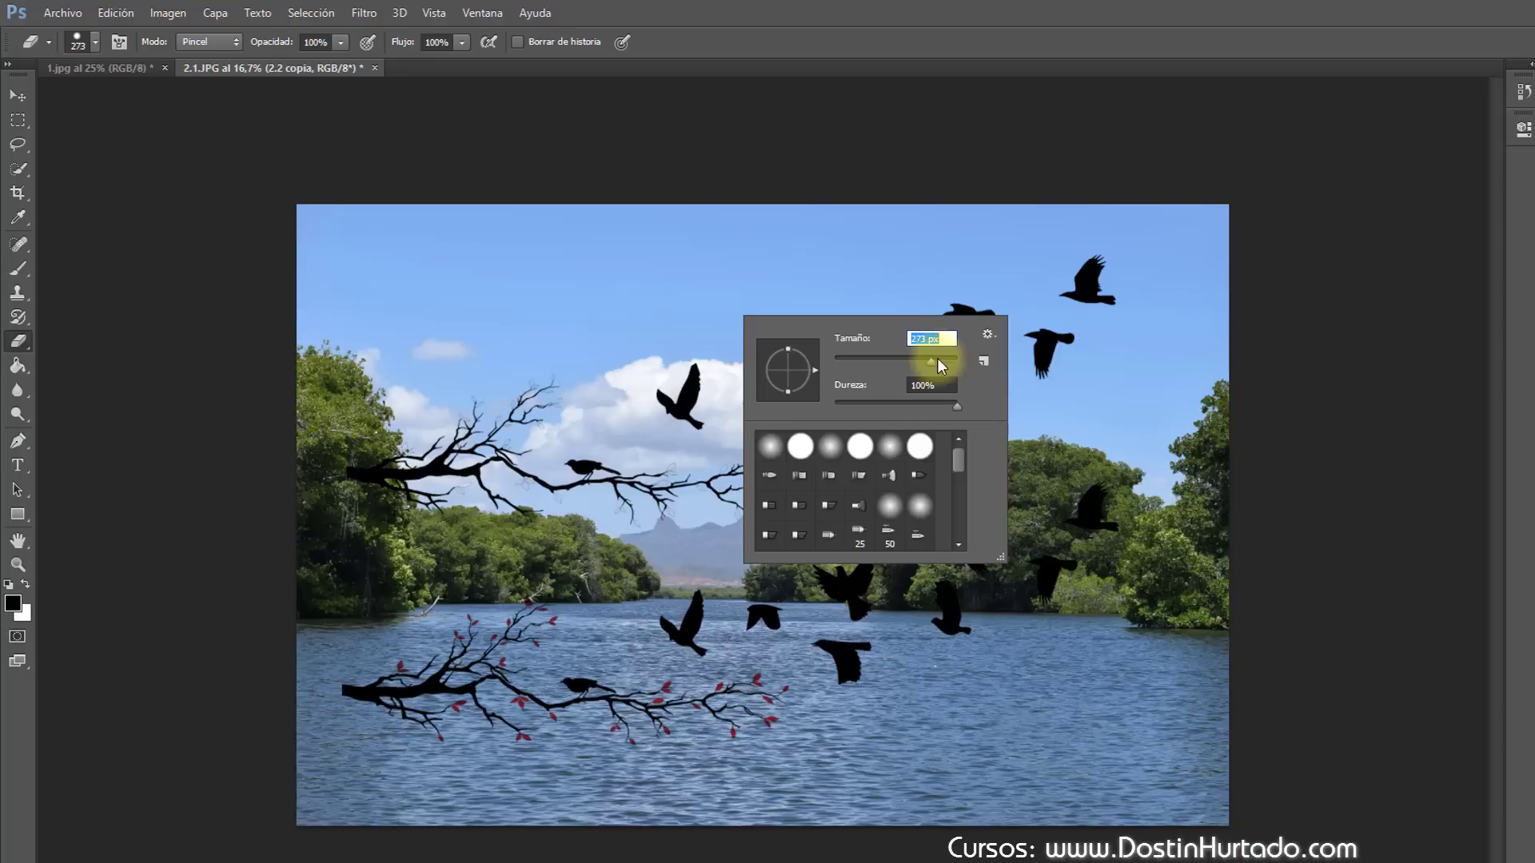
left_click(675, 376)
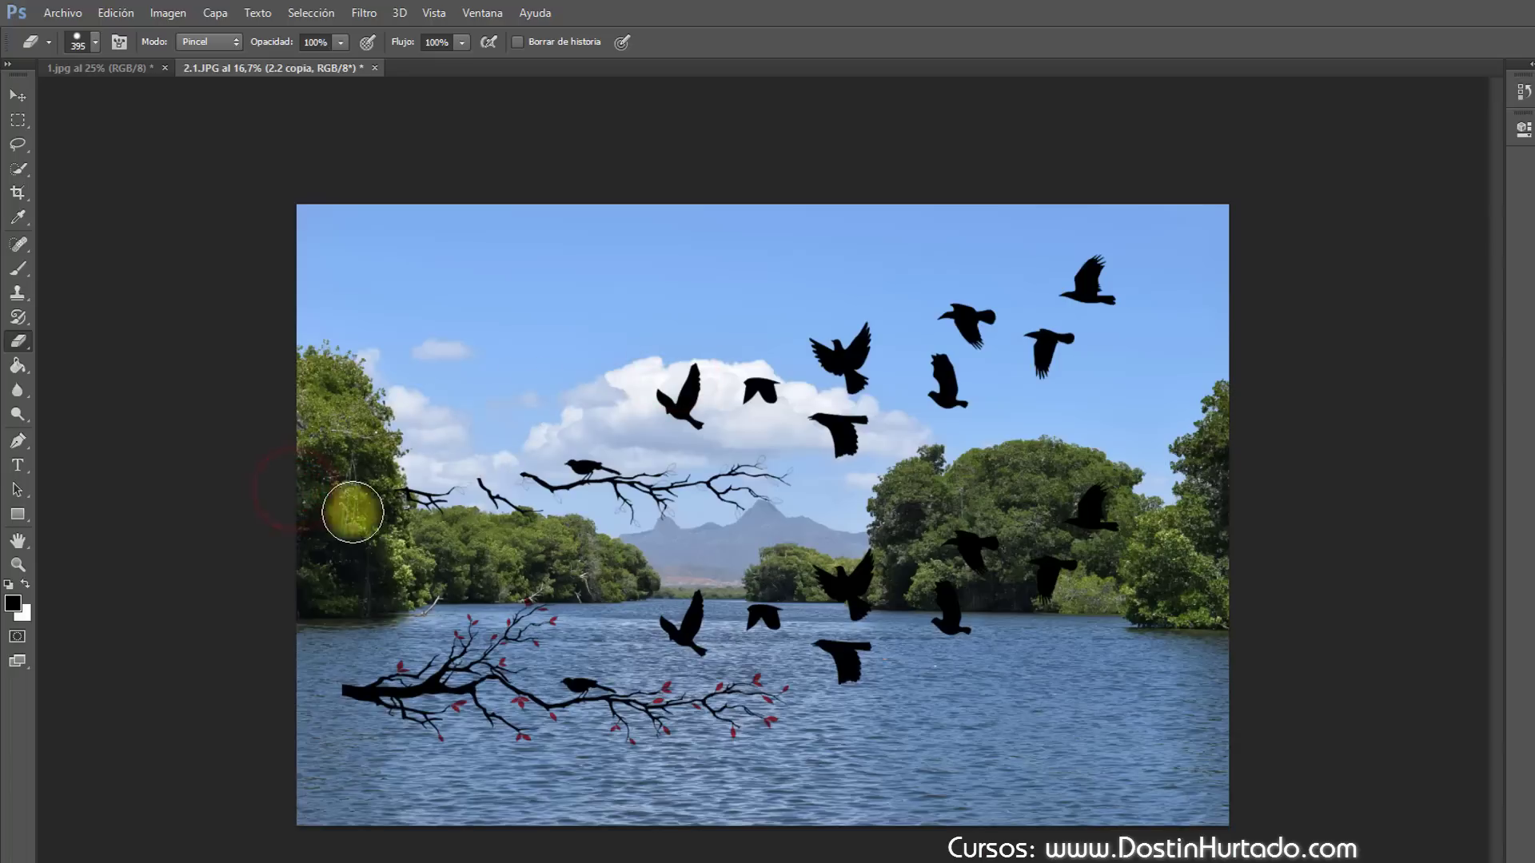
left_click_drag(349, 507, 720, 485)
left_click_drag(514, 626, 438, 628)
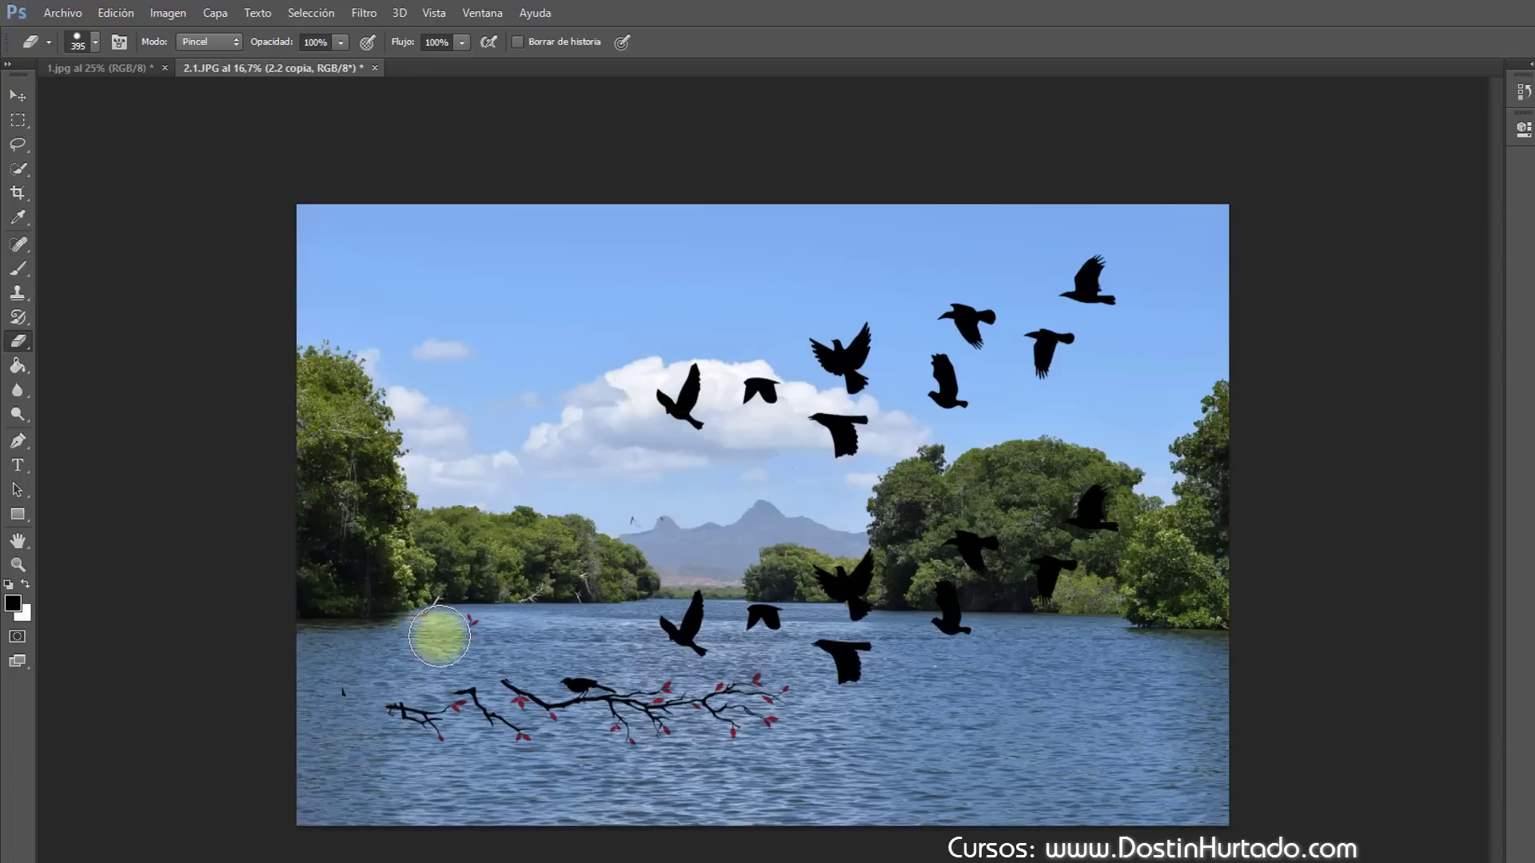
mouse_move(887, 564)
left_mouse_down()
mouse_move(840, 618)
mouse_move(898, 648)
left_mouse_up()
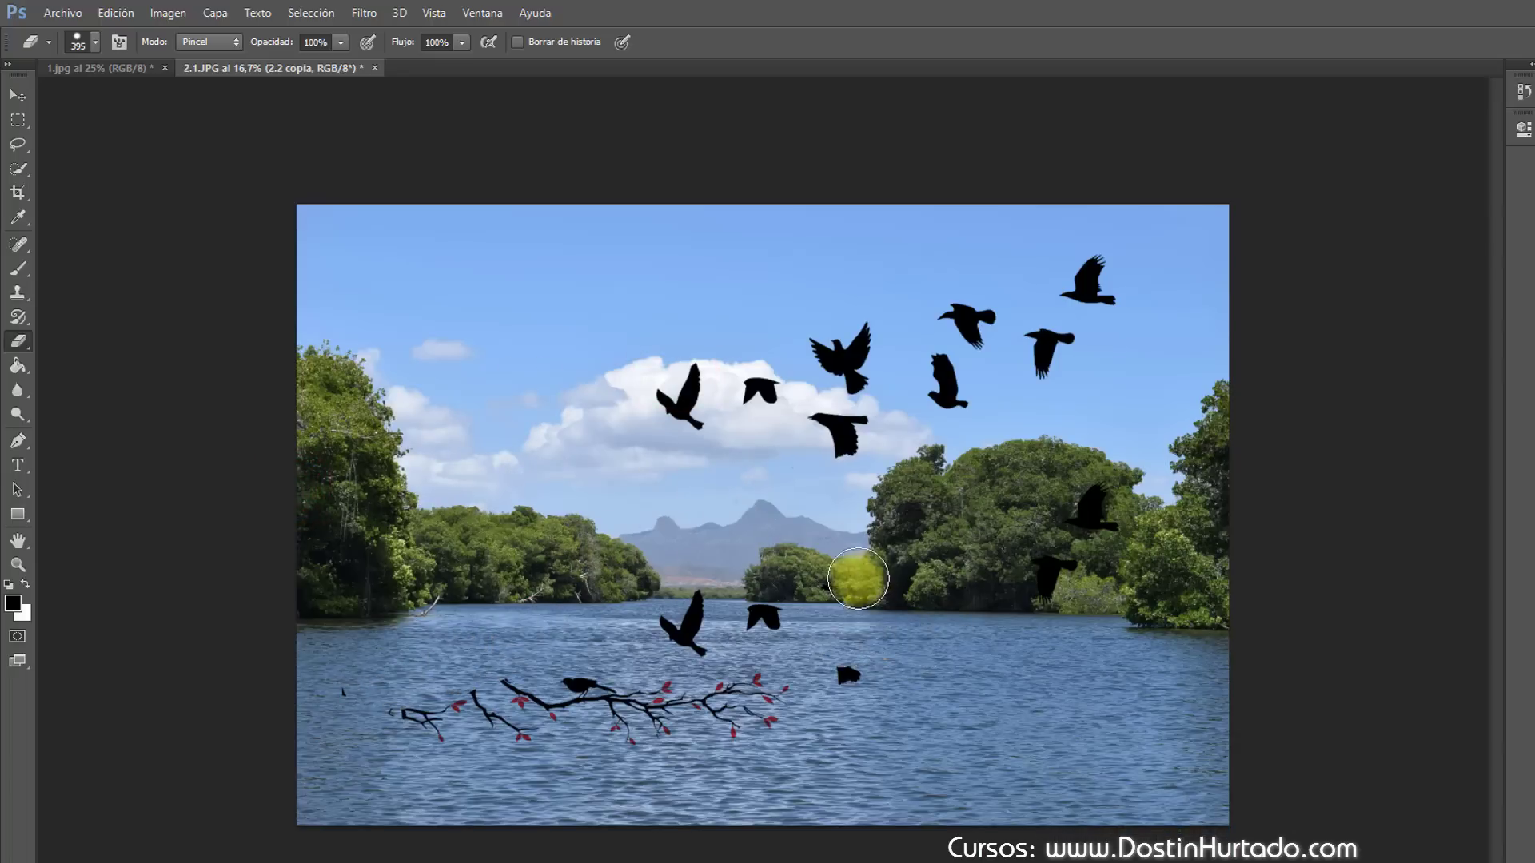
mouse_move(847, 596)
left_mouse_down()
mouse_move(846, 672)
mouse_move(743, 730)
mouse_move(771, 640)
mouse_move(719, 589)
mouse_move(528, 713)
mouse_move(678, 685)
mouse_move(376, 705)
left_mouse_up()
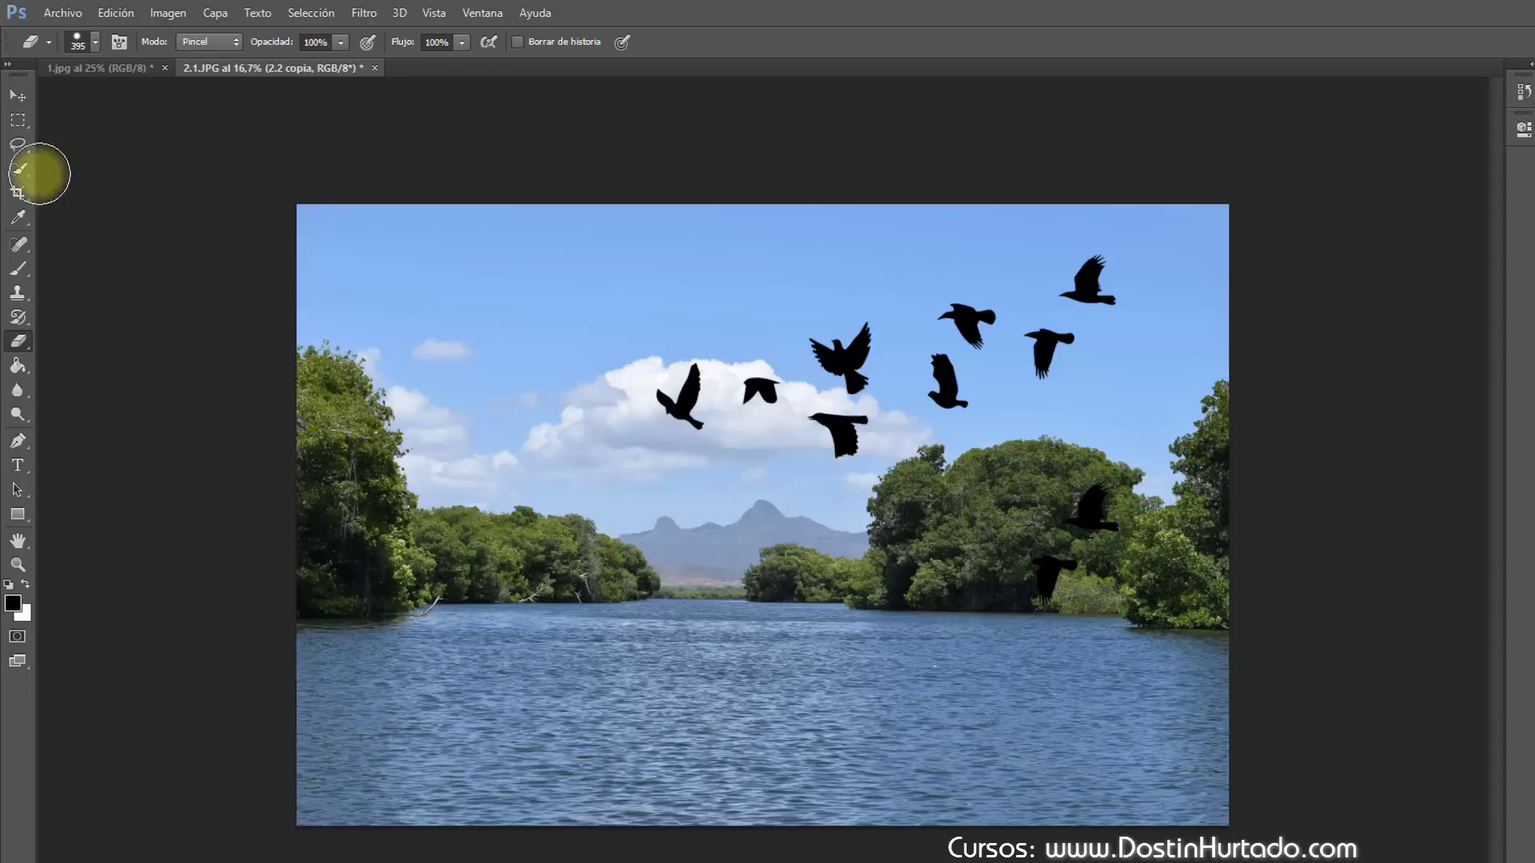
Step: Shift the birds left, delete the 2.2 copia layer and make layer 2.2 visible again
left_click(17, 94)
left_click_drag(885, 404, 790, 398)
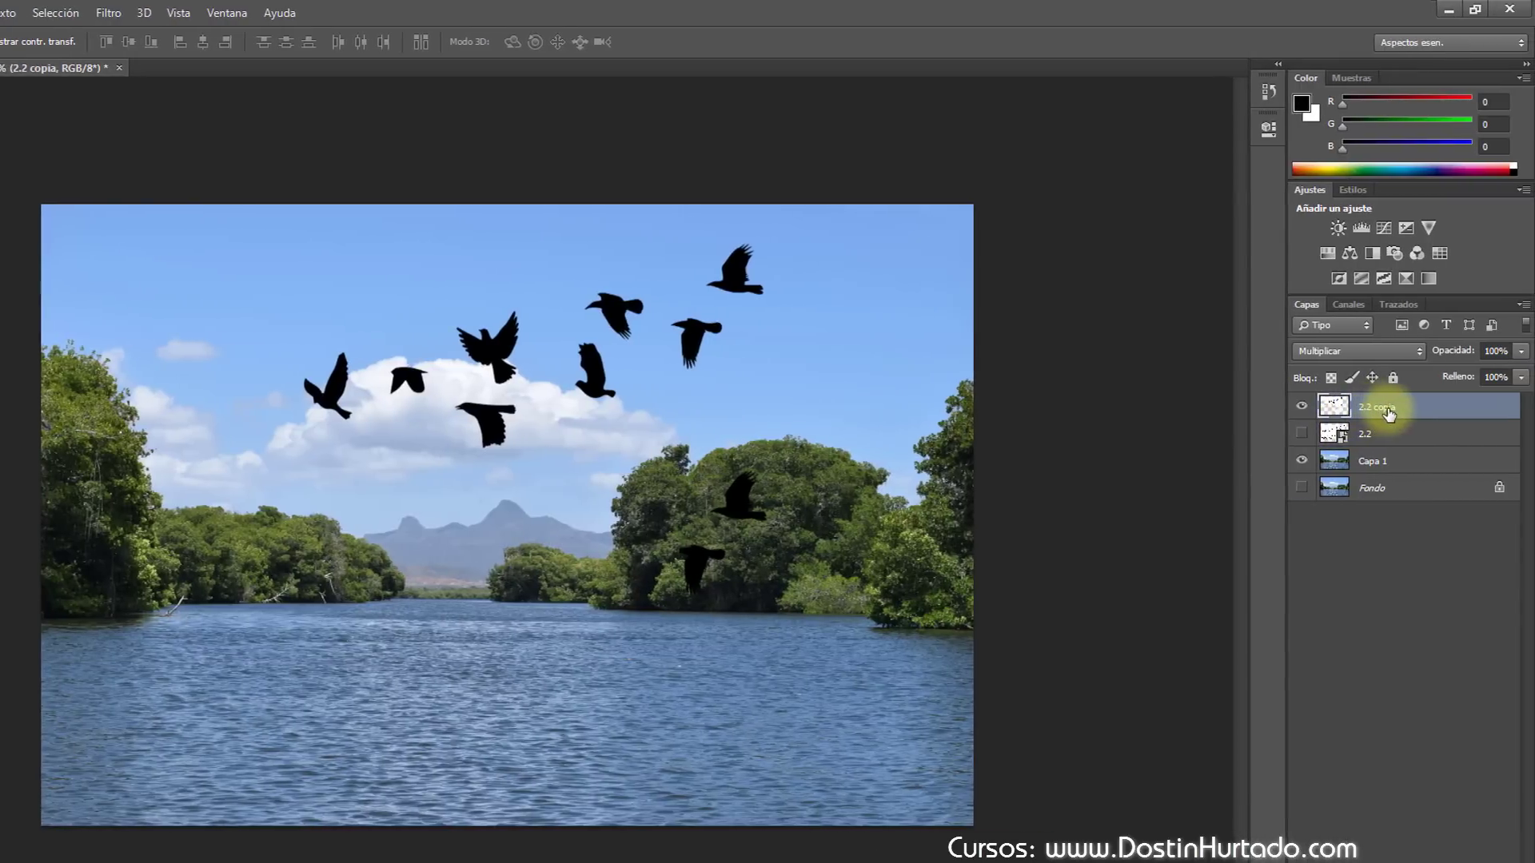
key("ctrl+e")
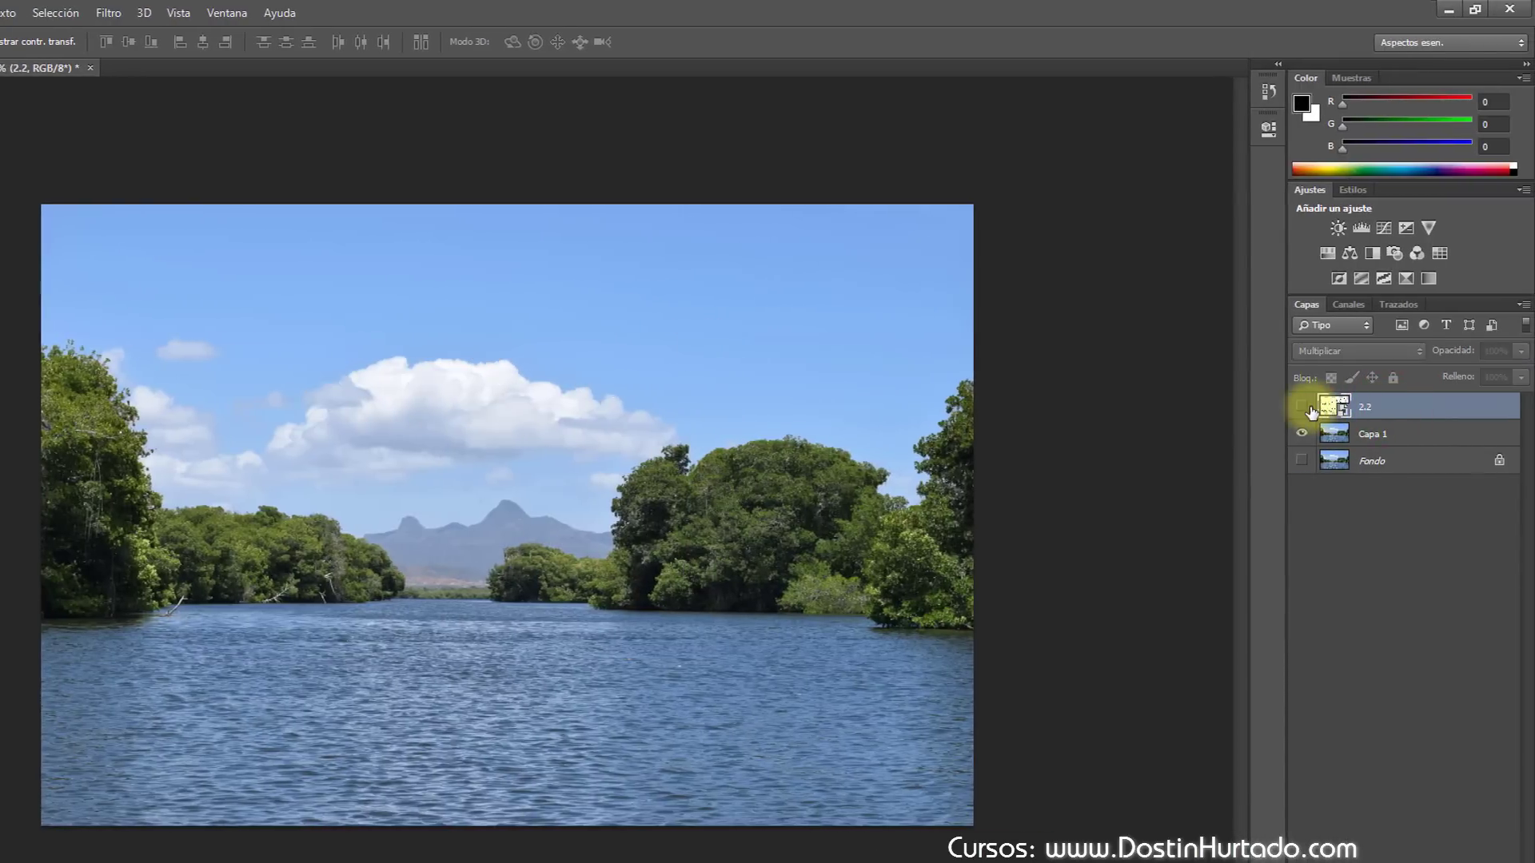
left_click(1301, 406)
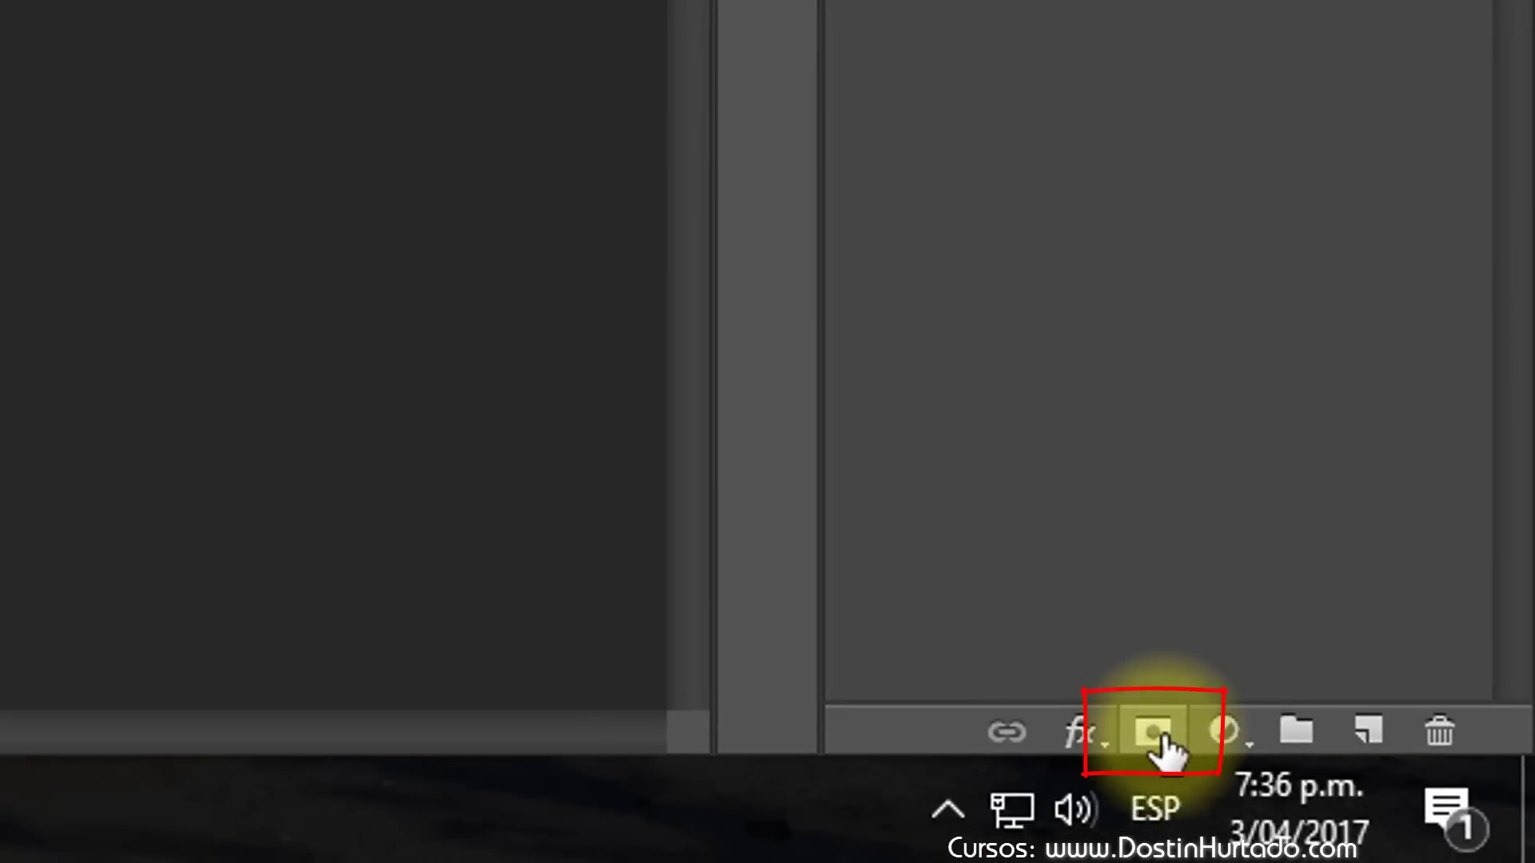
Step: Add a white layer mask to layer 2.2 and target the mask thumbnail for editing
left_click(1160, 737)
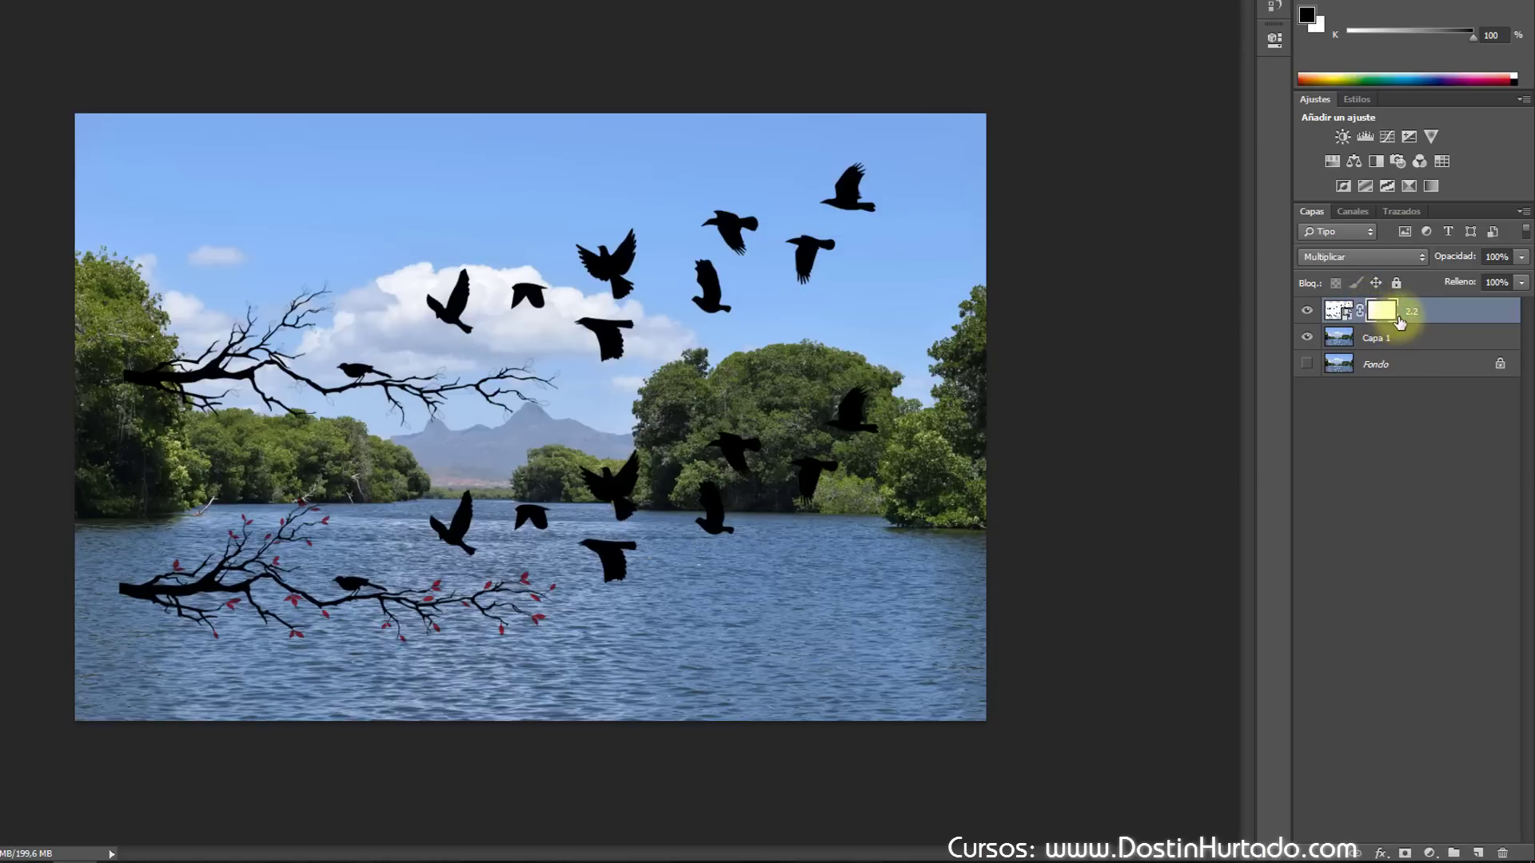
left_click(1336, 310)
left_click(1339, 313)
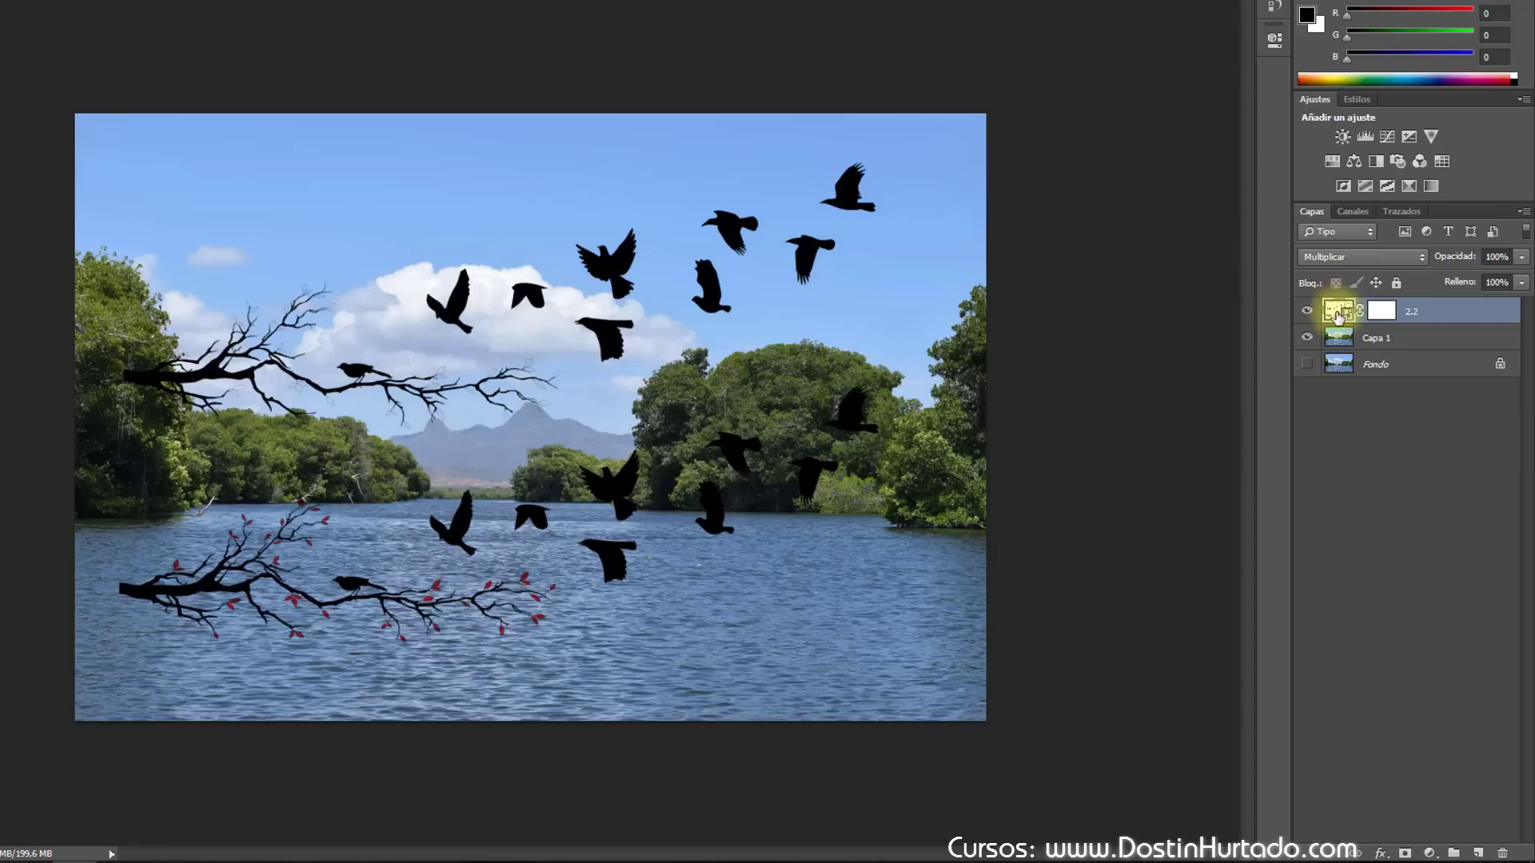
left_click(1376, 313)
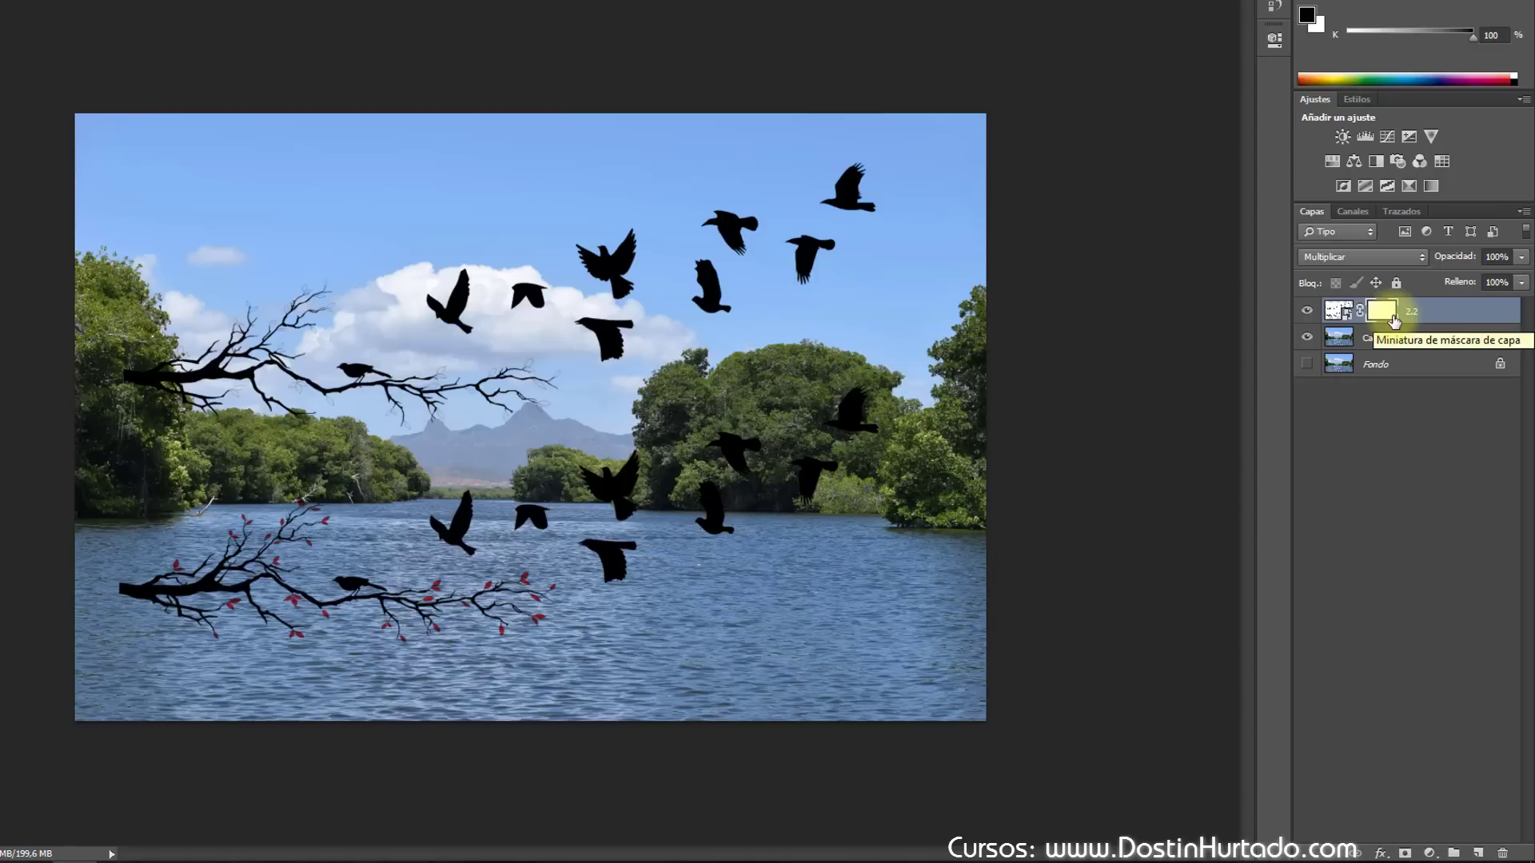
left_click(1393, 320)
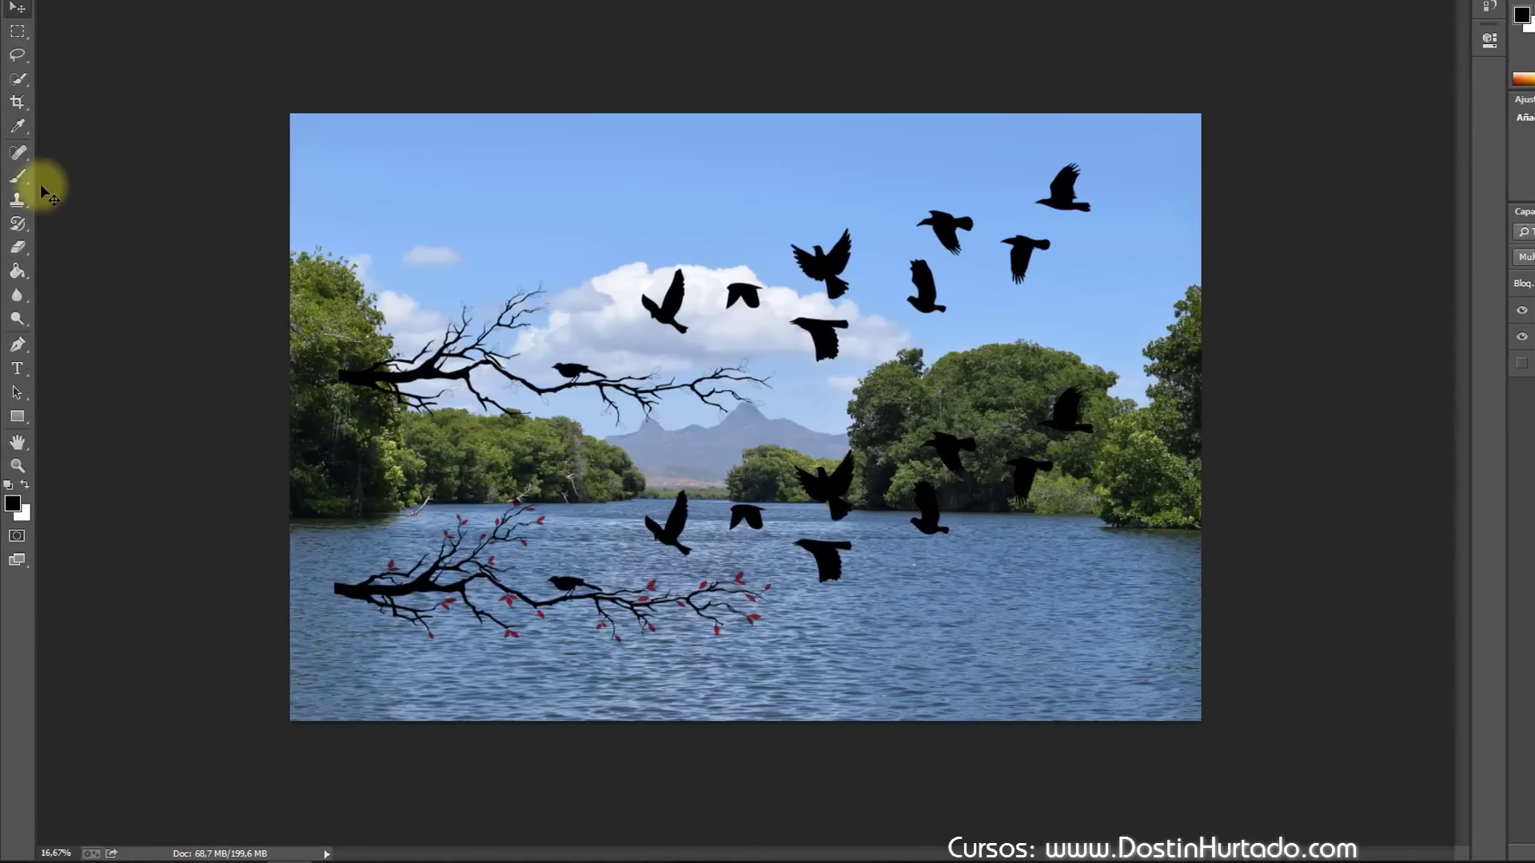
Step: Set up the Brush tool and target layer 2.2's mask for painting
left_click(21, 182)
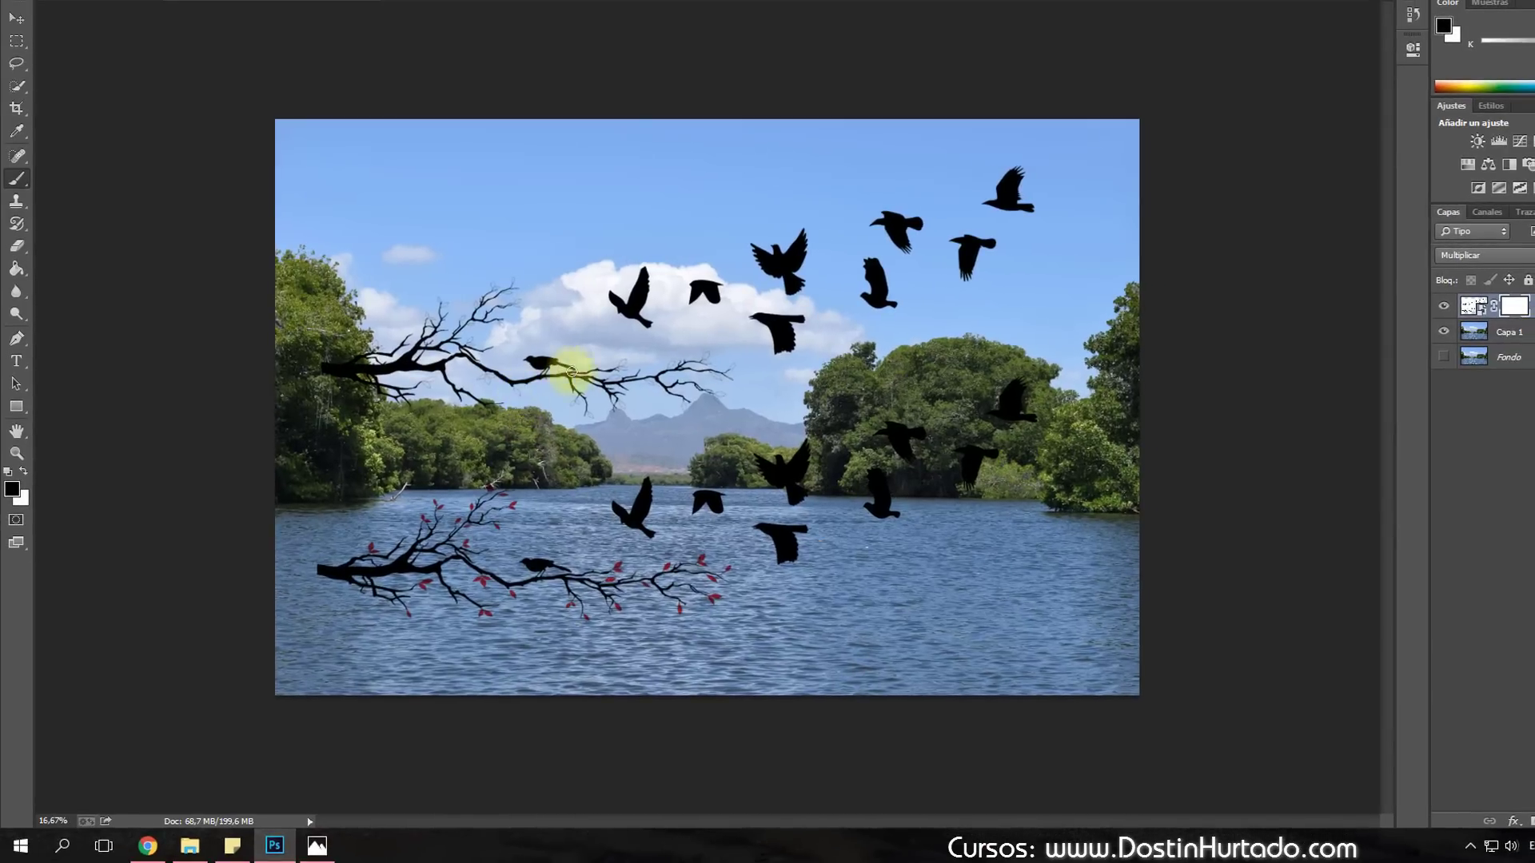
right_click(574, 370)
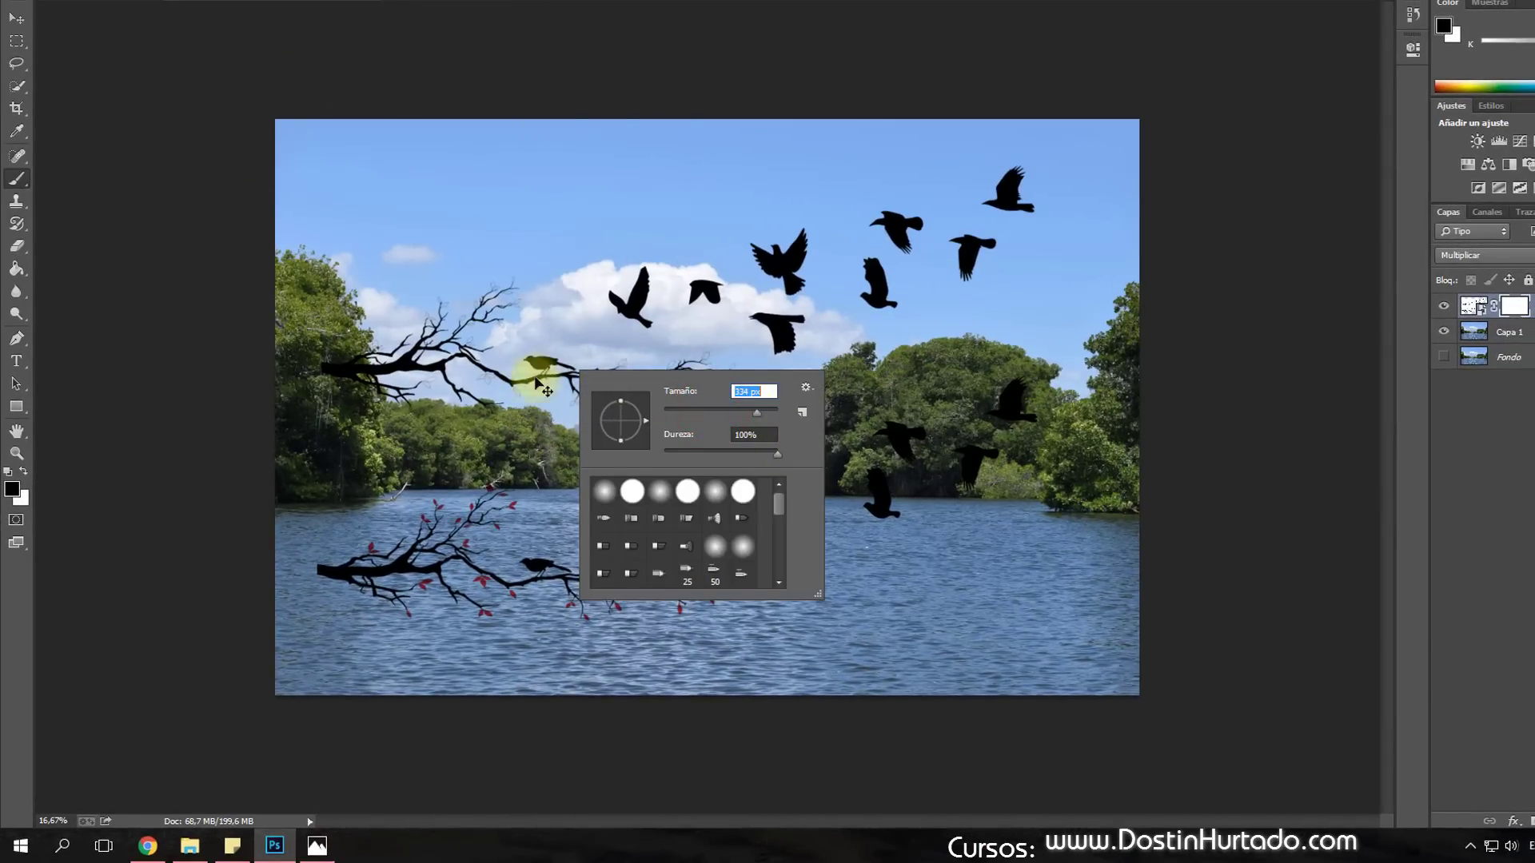
left_click(524, 415)
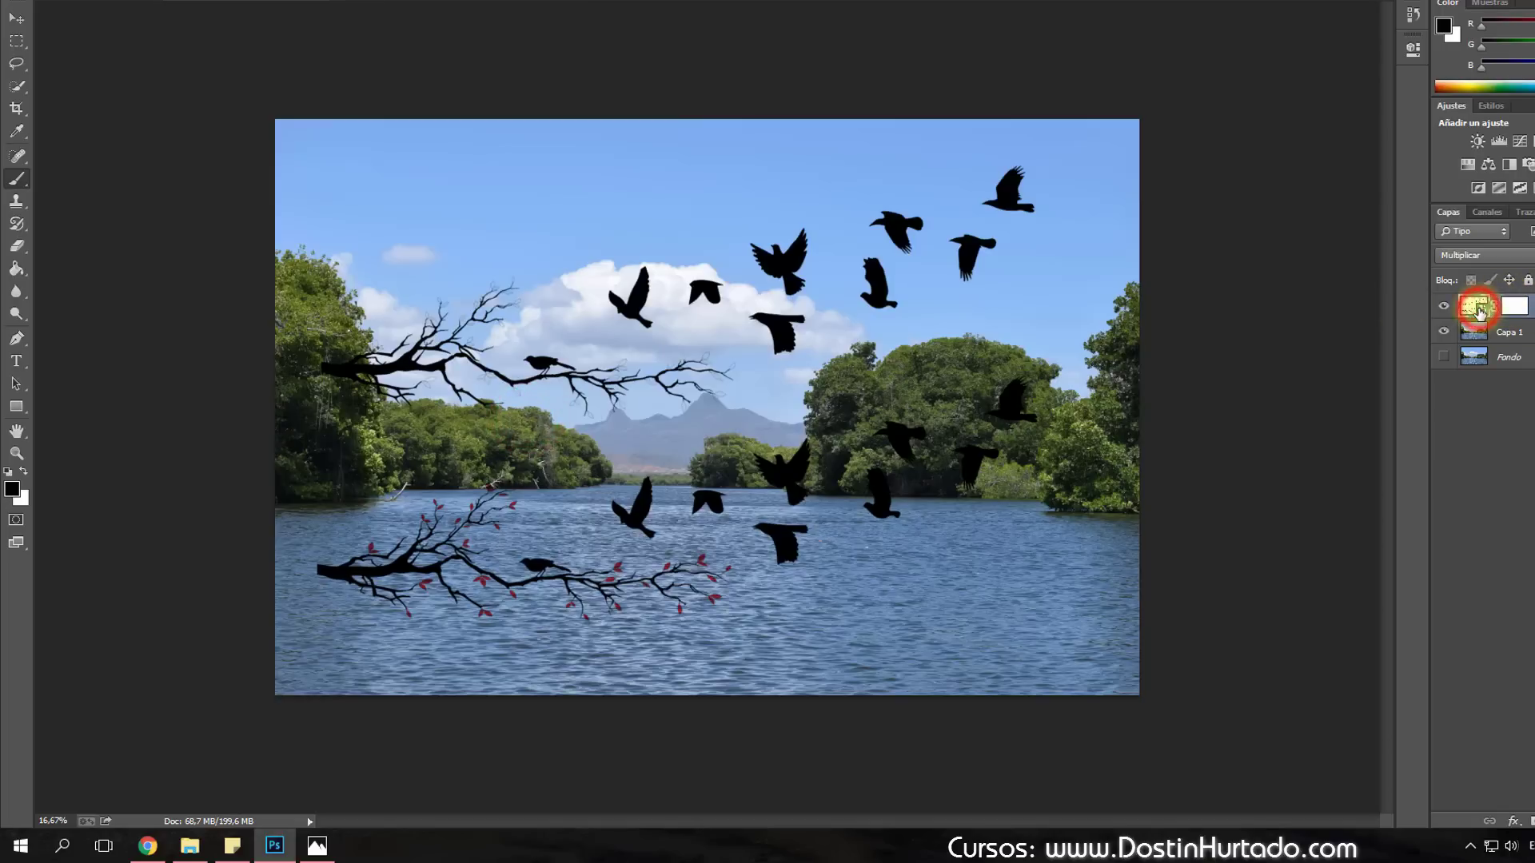
left_click(1508, 306)
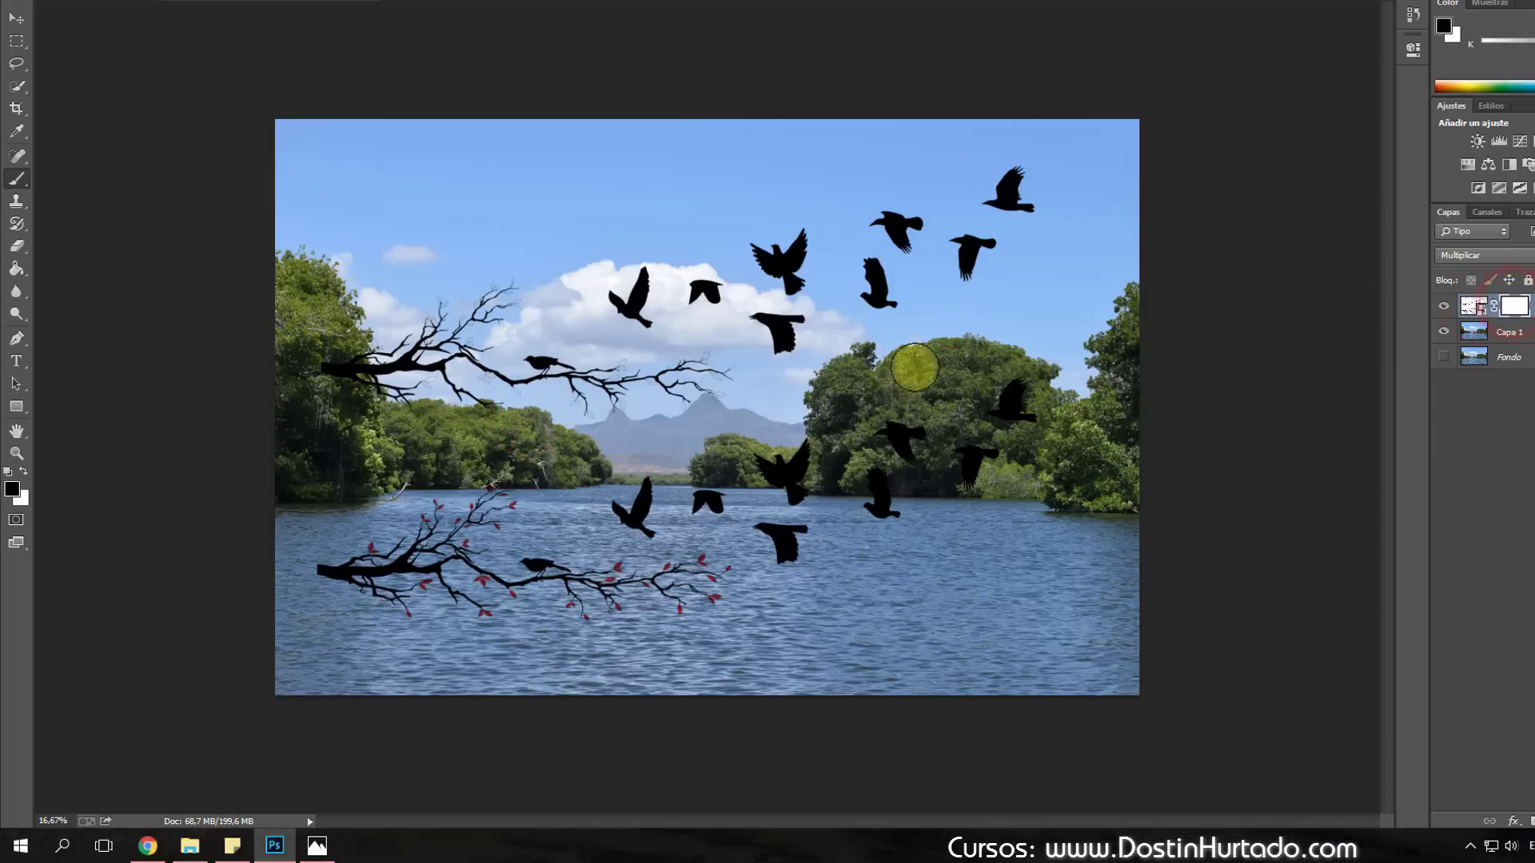
Step: Paint black over the upper branch and its twigs, then view the mask alone
left_click_drag(345, 364, 511, 282)
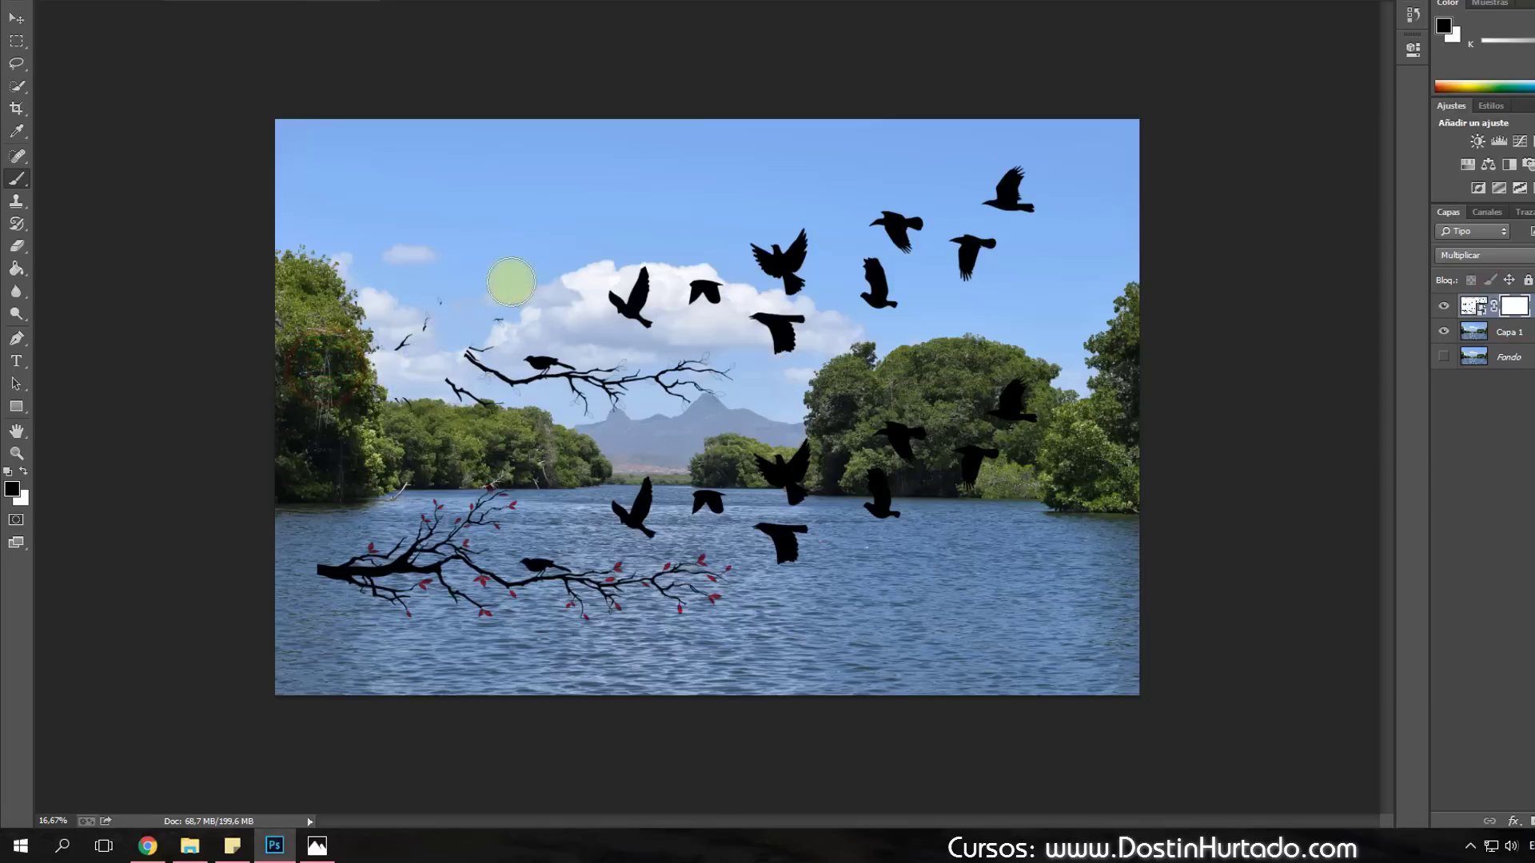
left_click_drag(398, 349, 458, 402)
mouse_move(488, 340)
left_mouse_down()
mouse_move(490, 387)
mouse_move(723, 364)
left_mouse_up()
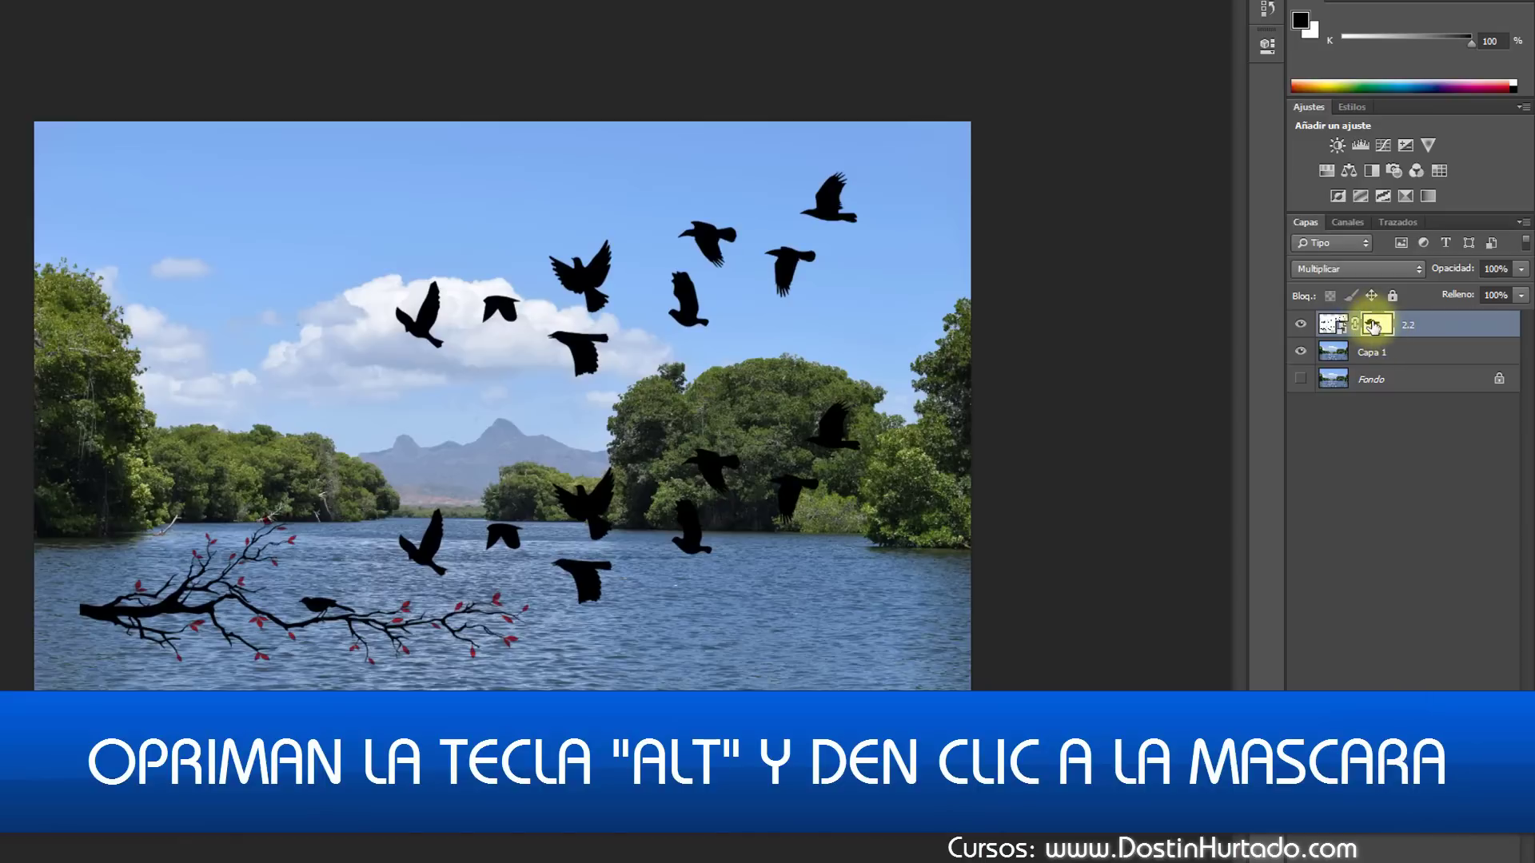
left_click(1372, 324, "alt")
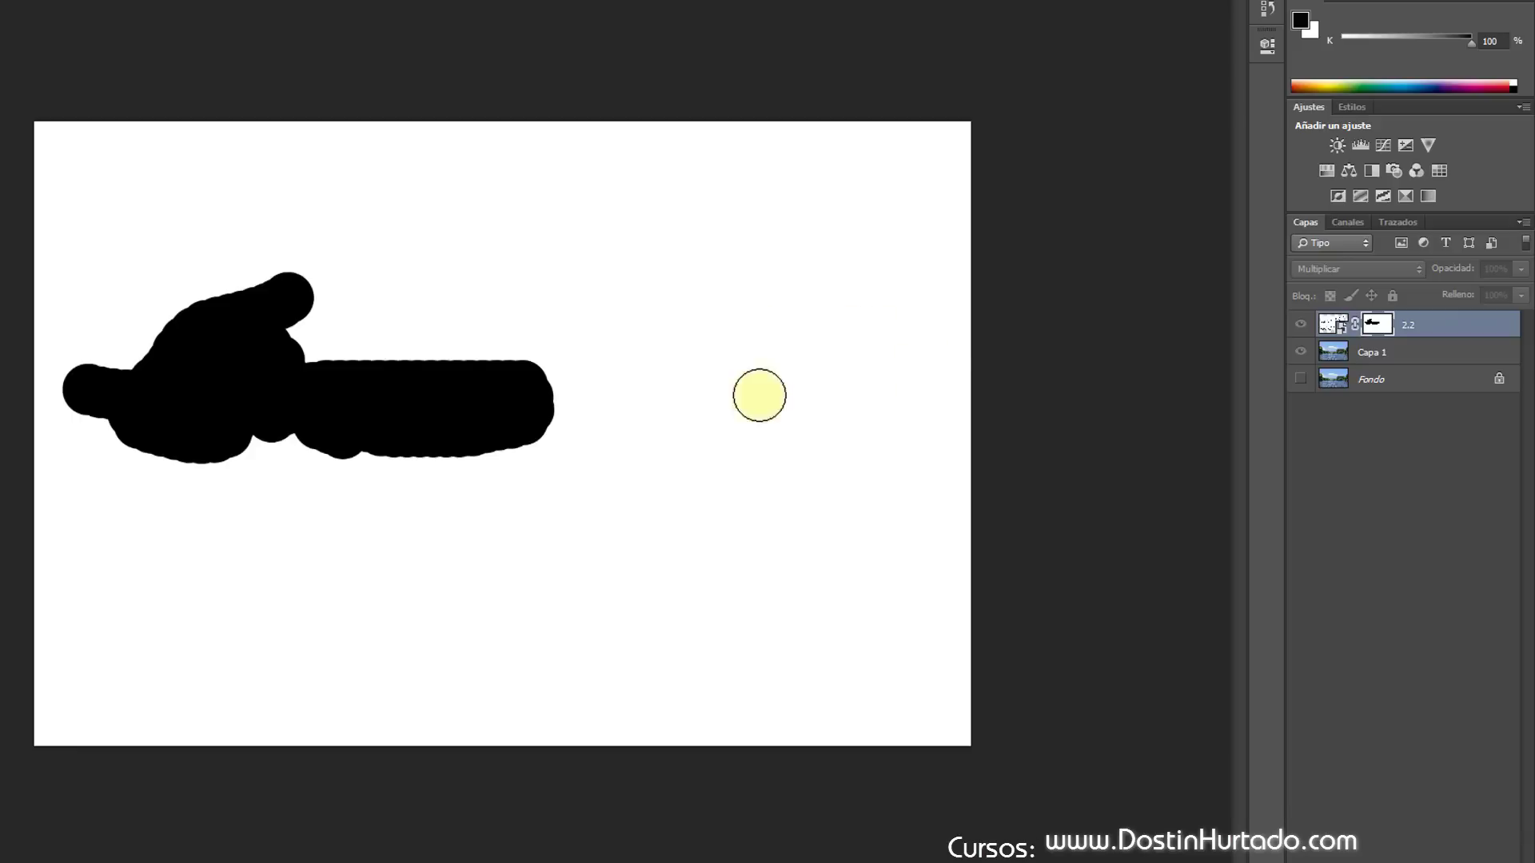
Step: Back in normal view, paint out the birds over the right-hand trees and shift the birds left
left_click(1375, 323, "alt")
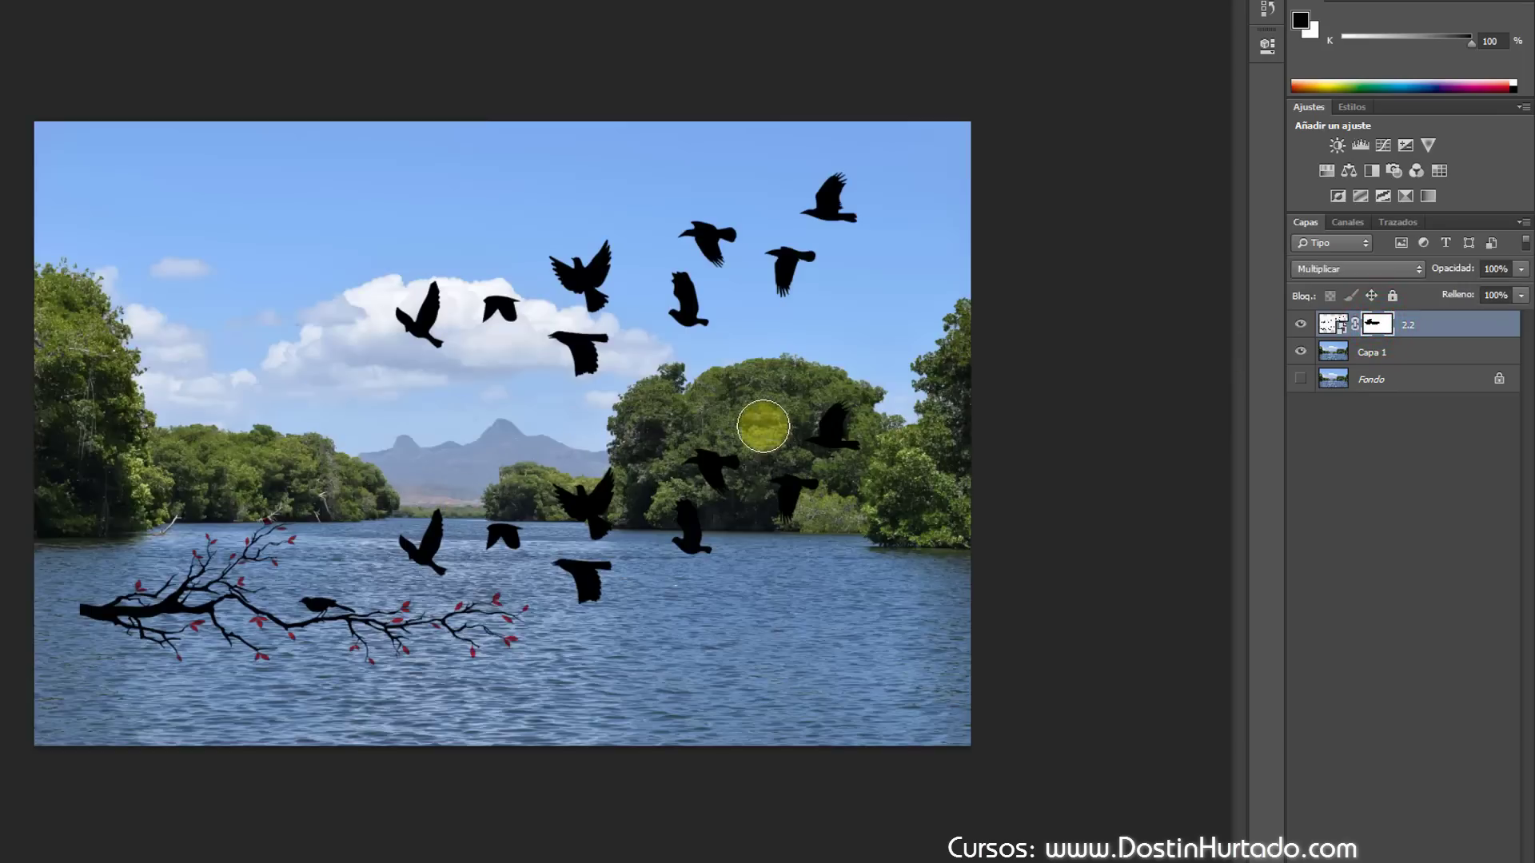
mouse_move(811, 407)
left_mouse_down()
mouse_move(839, 422)
mouse_move(842, 486)
mouse_move(715, 460)
mouse_move(692, 520)
mouse_move(568, 523)
mouse_move(691, 552)
mouse_move(568, 567)
mouse_move(538, 538)
mouse_move(387, 555)
mouse_move(483, 583)
mouse_move(555, 641)
mouse_move(343, 626)
mouse_move(424, 616)
mouse_move(257, 496)
mouse_move(206, 637)
mouse_move(131, 603)
left_mouse_up()
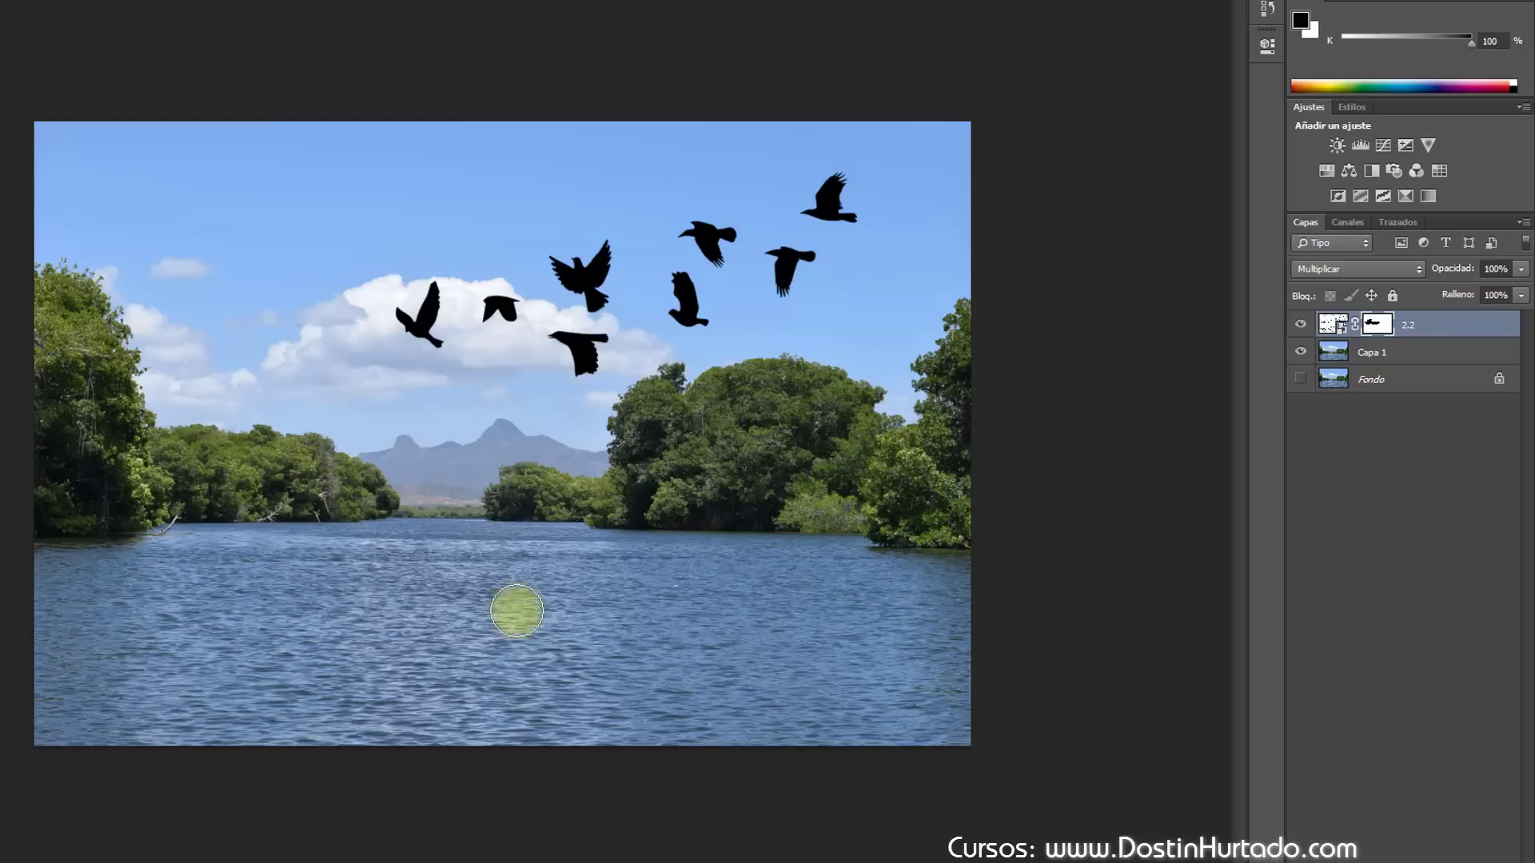
mouse_move(583, 267)
left_mouse_down()
mouse_move(525, 279)
mouse_move(550, 290)
left_mouse_up()
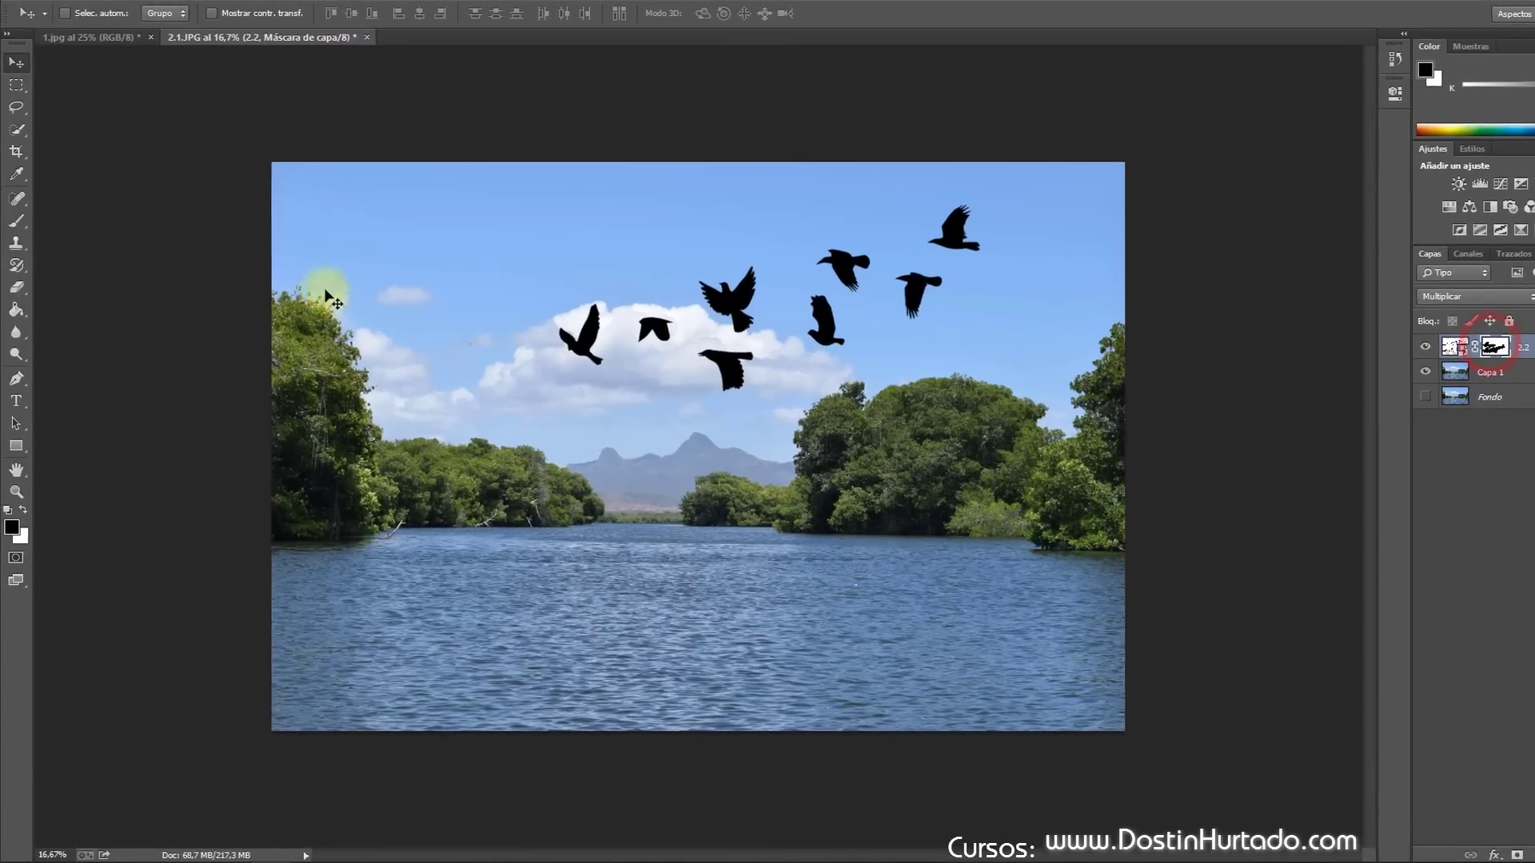
Step: Try painting white on the mask to reveal the branch and lower birds, then undo it
left_click(21, 215)
left_click(25, 511)
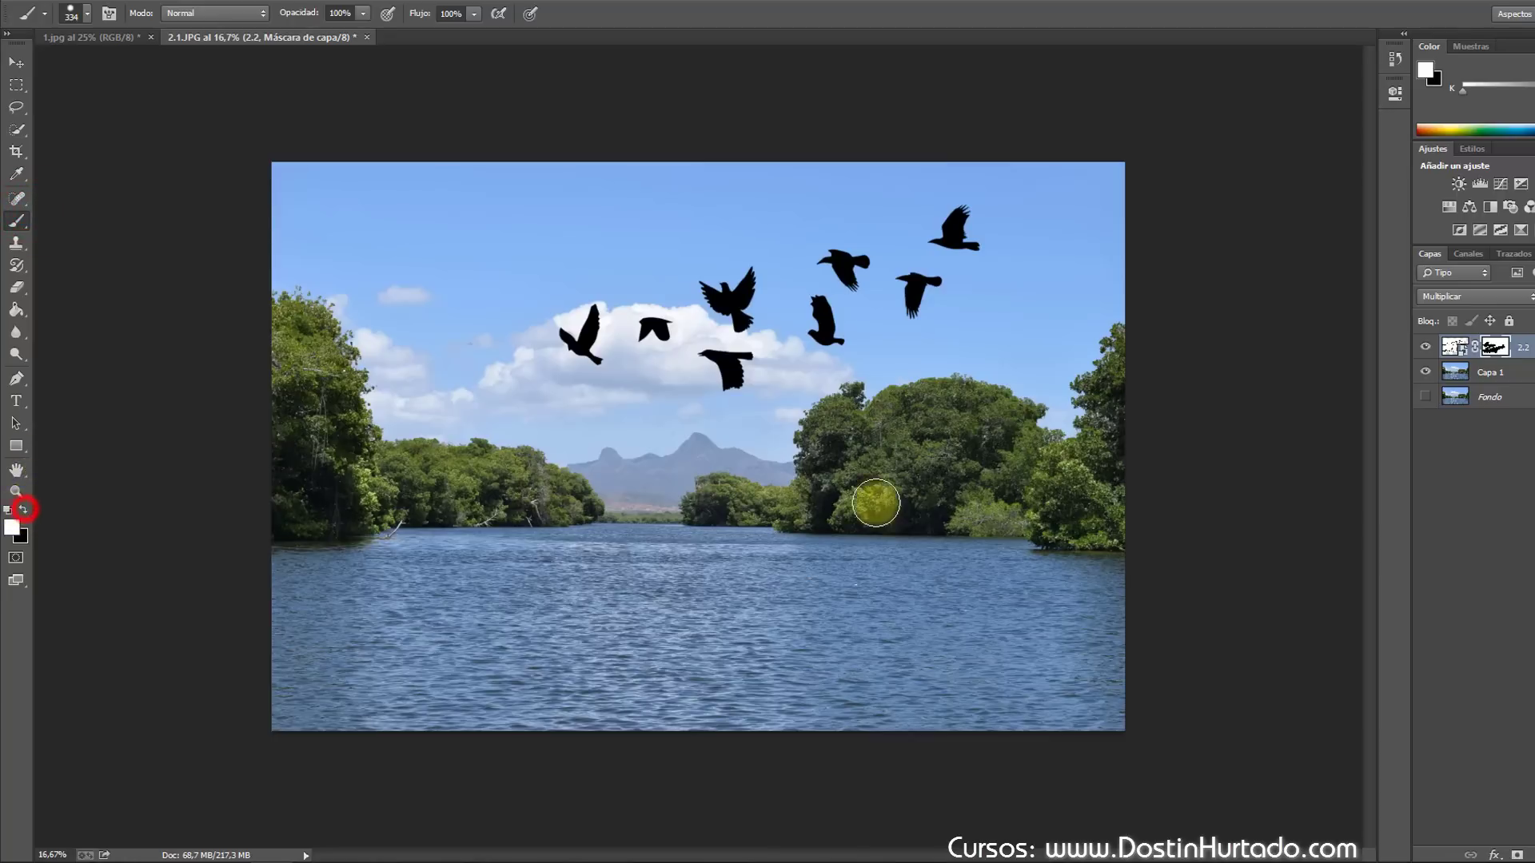
left_click(1495, 348, "alt")
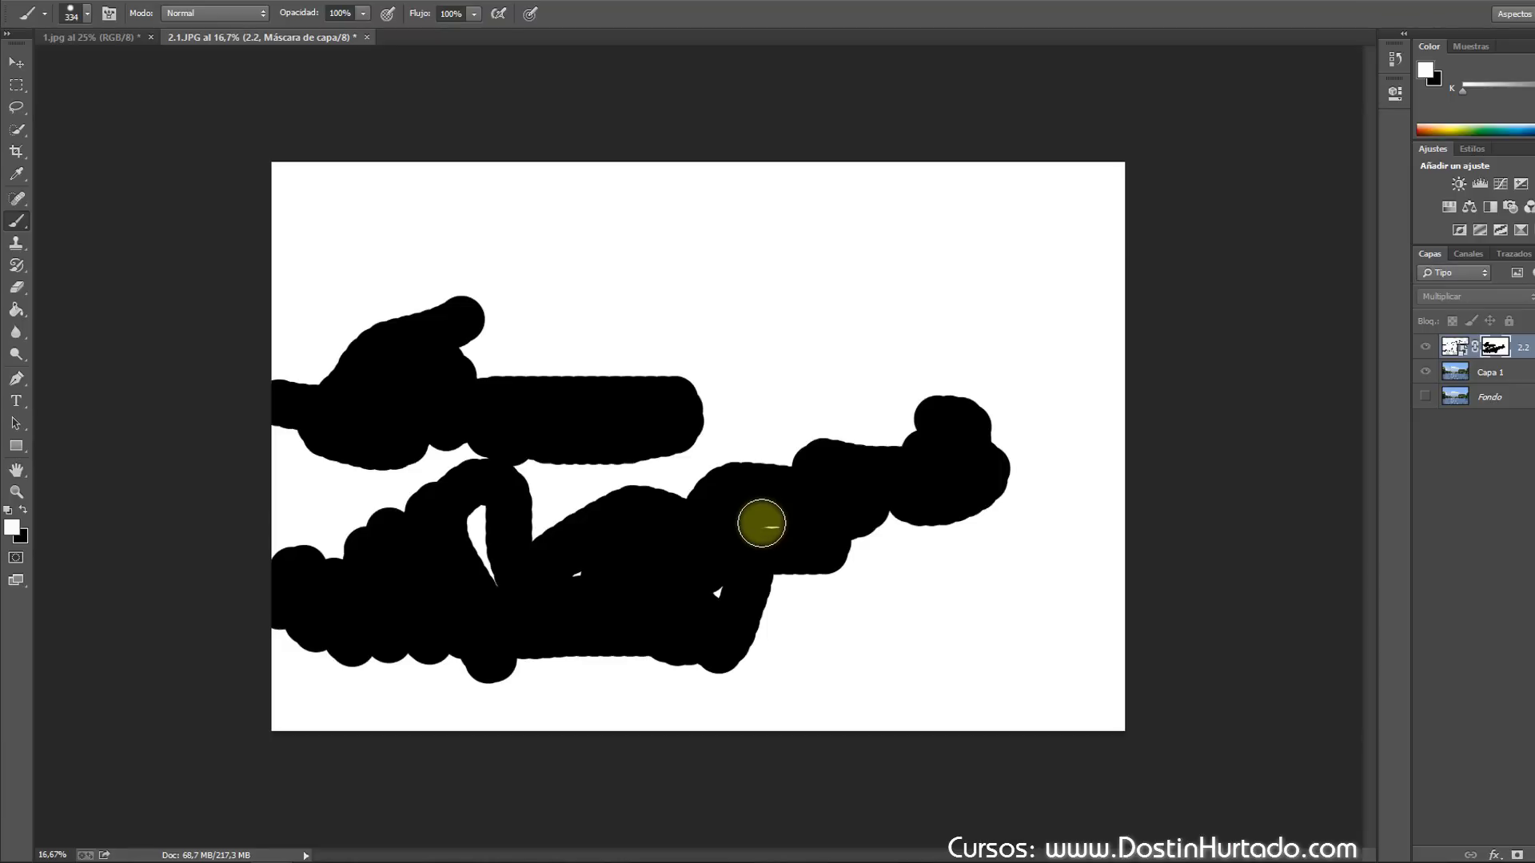
left_click(1495, 346, "alt")
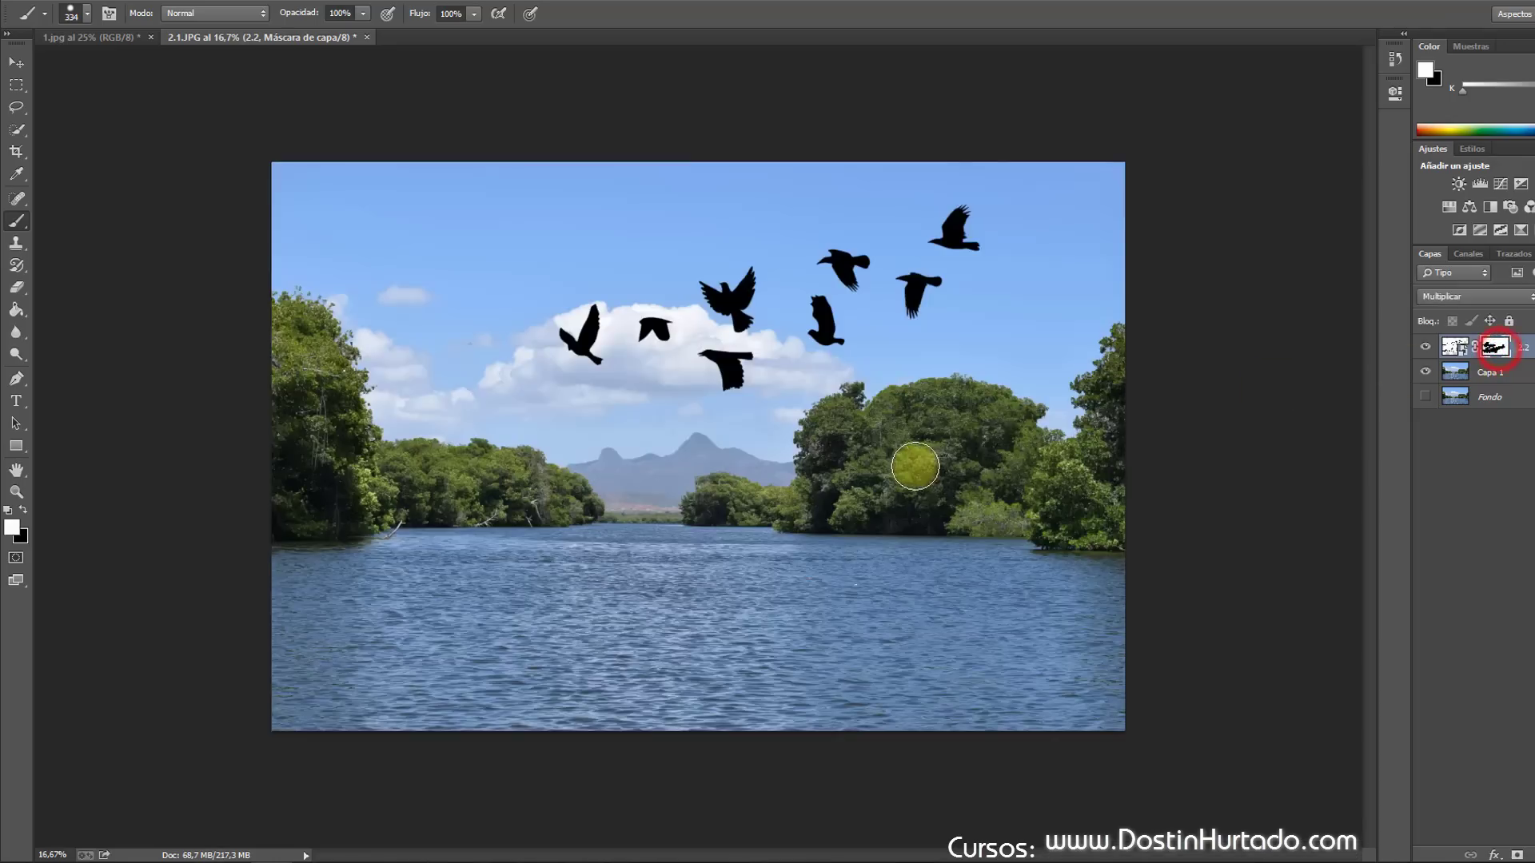
mouse_move(907, 453)
left_mouse_down()
mouse_move(685, 514)
mouse_move(871, 435)
mouse_move(689, 599)
mouse_move(974, 443)
mouse_move(664, 631)
mouse_move(644, 500)
mouse_move(343, 472)
mouse_move(429, 531)
mouse_move(476, 590)
mouse_move(287, 491)
mouse_move(730, 616)
mouse_move(871, 487)
mouse_move(1049, 448)
mouse_move(950, 533)
left_mouse_up()
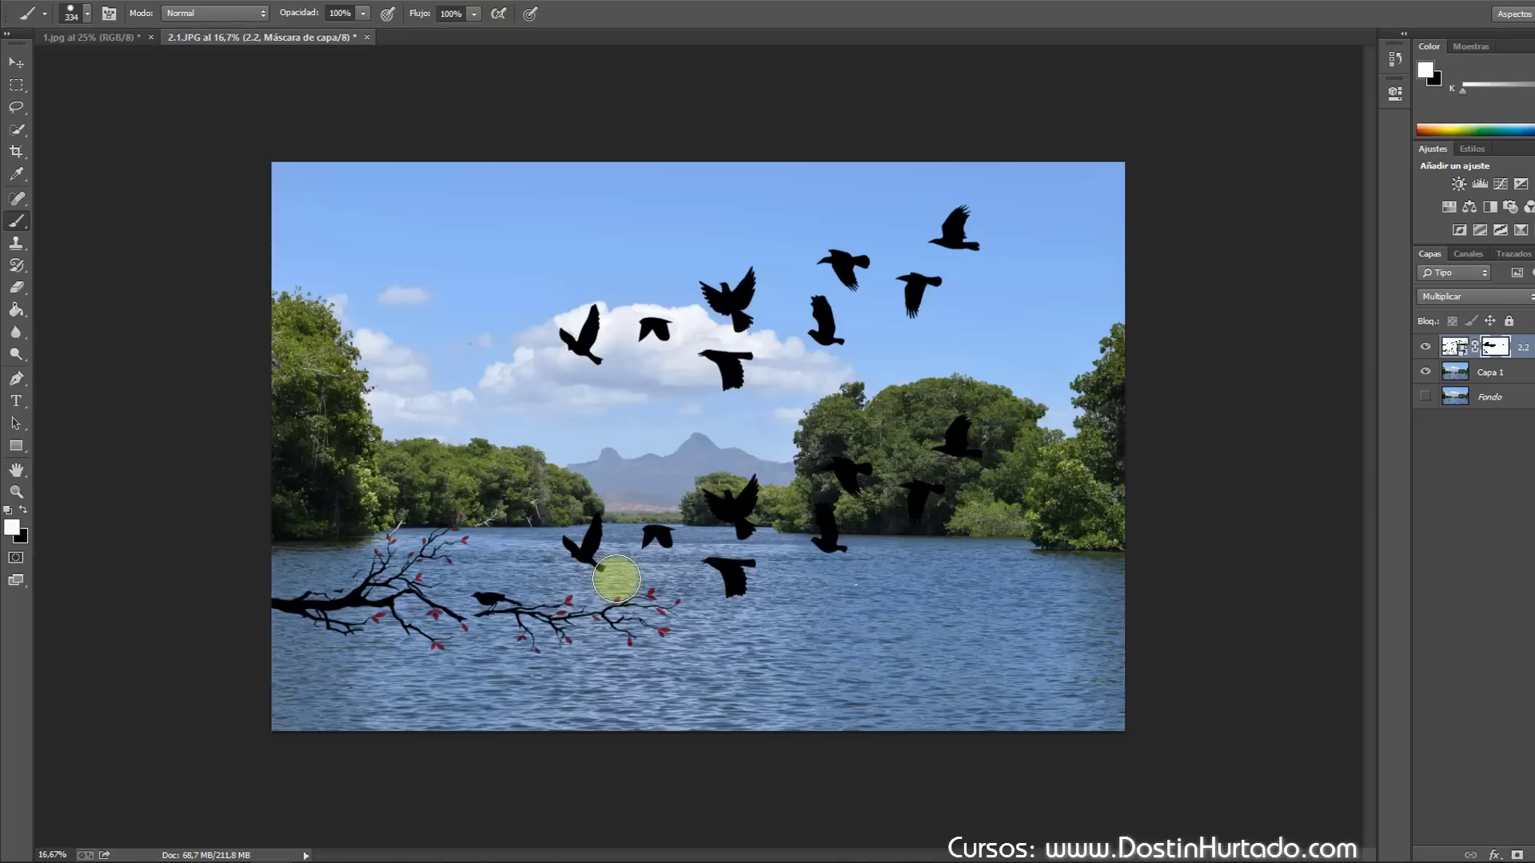
key("ctrl+z")
Step: Scale the bird flock down to about 39% and move it over the clouds
left_click(16, 62)
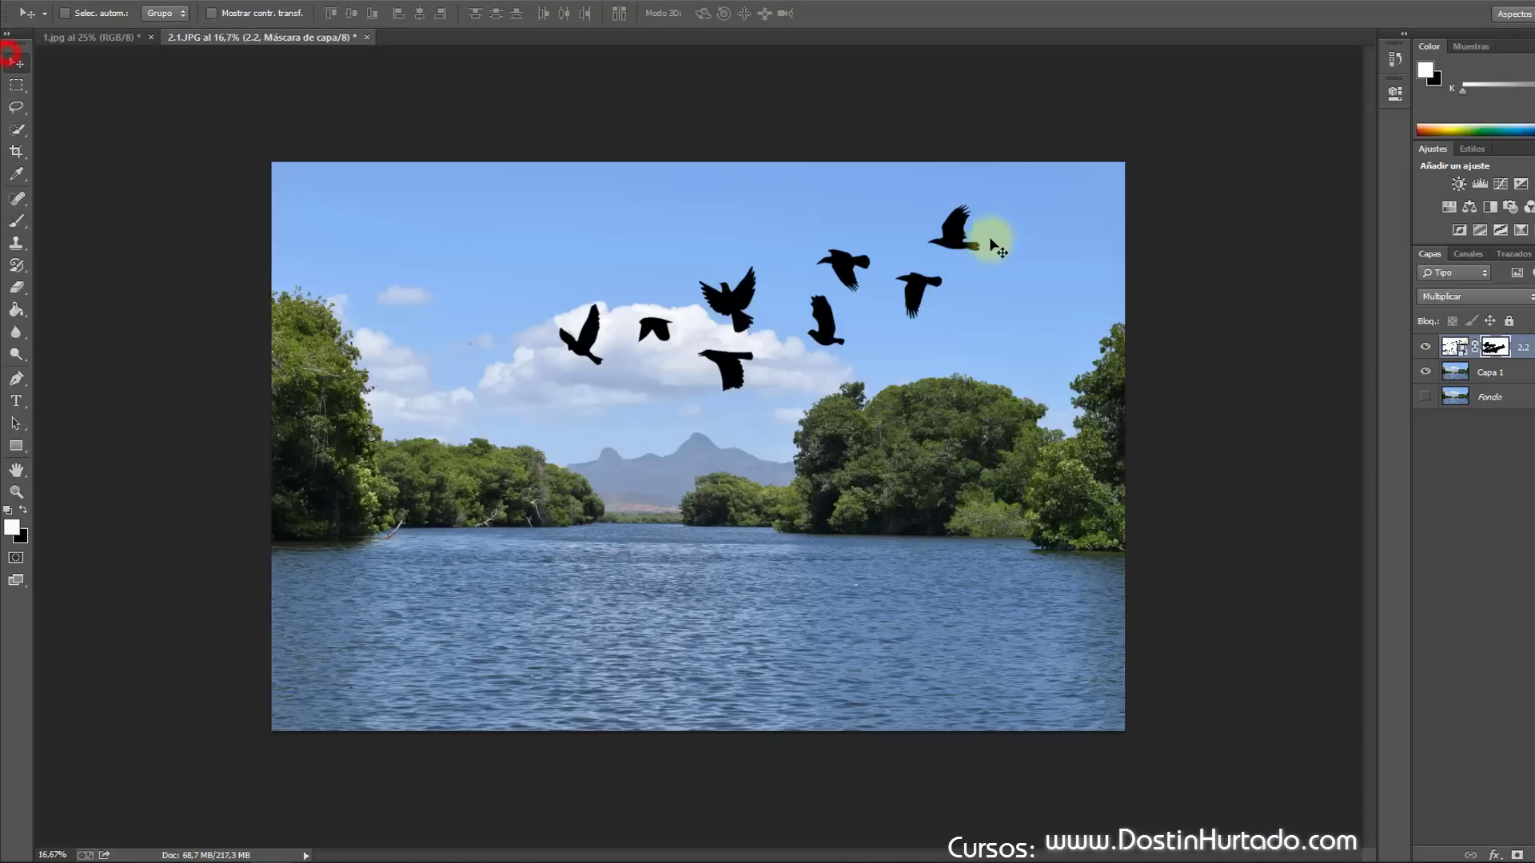
key("ctrl+t")
mouse_move(983, 204)
left_mouse_down()
mouse_move(546, 482)
mouse_move(668, 409)
mouse_move(610, 421)
left_mouse_up()
key("Return")
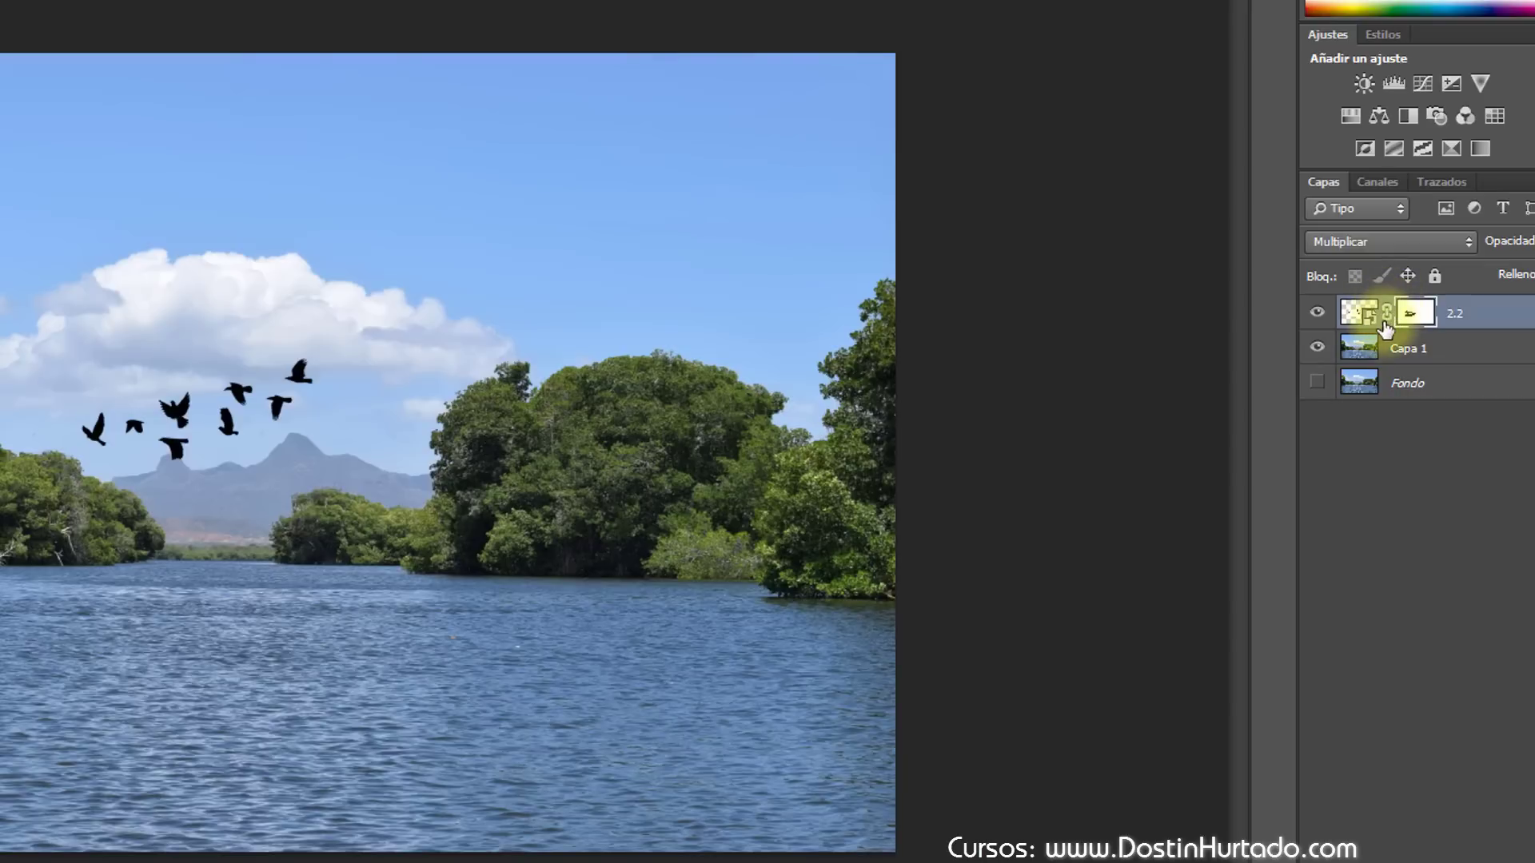
left_click_drag(167, 426, 222, 382)
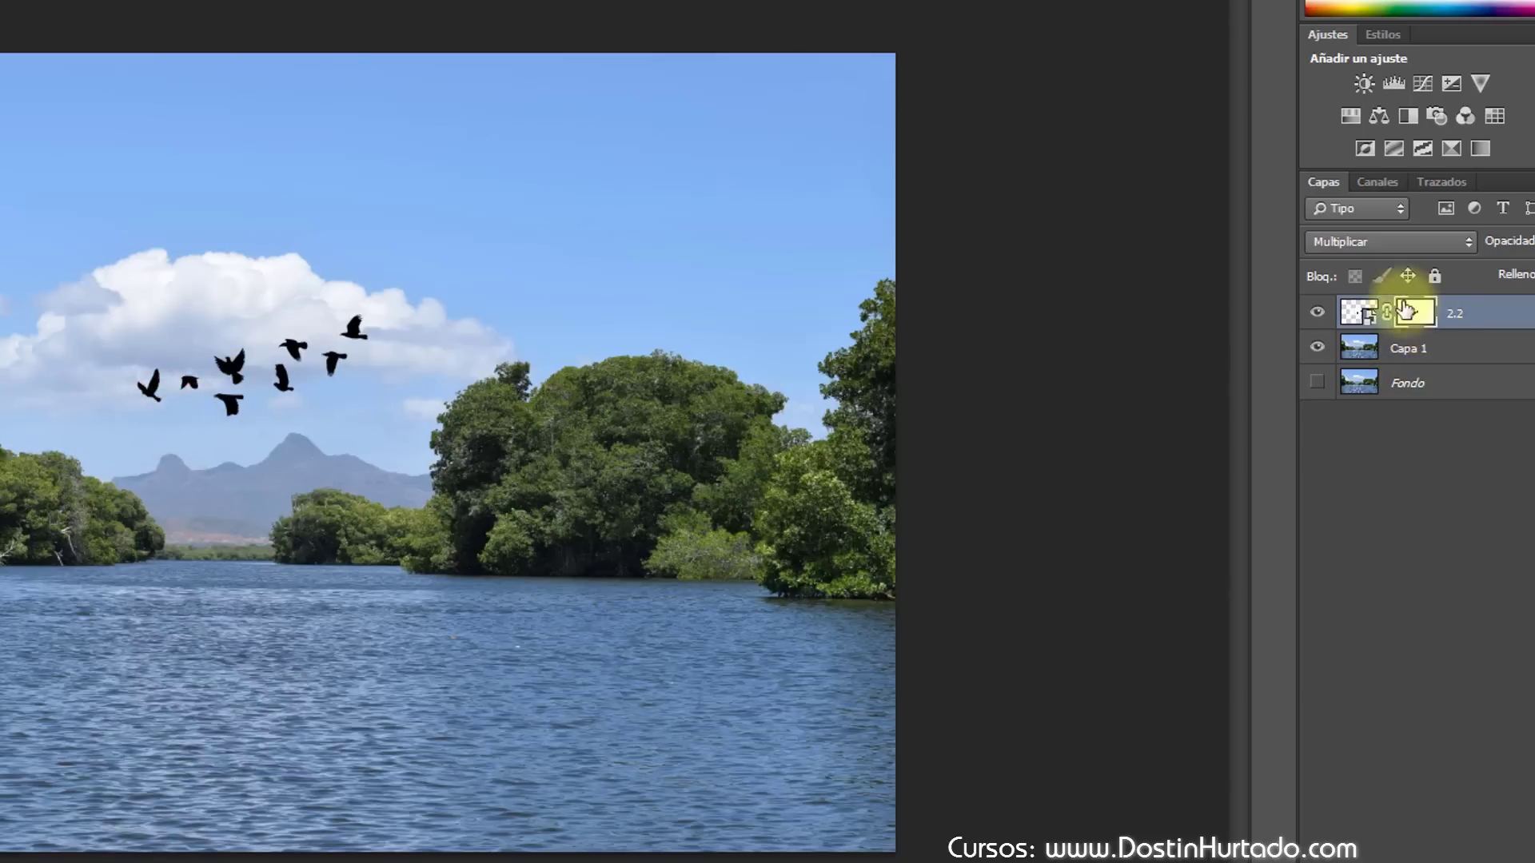
Step: Unlink the mask, reposition the birds within it, and relink layer and mask
left_click(1389, 320)
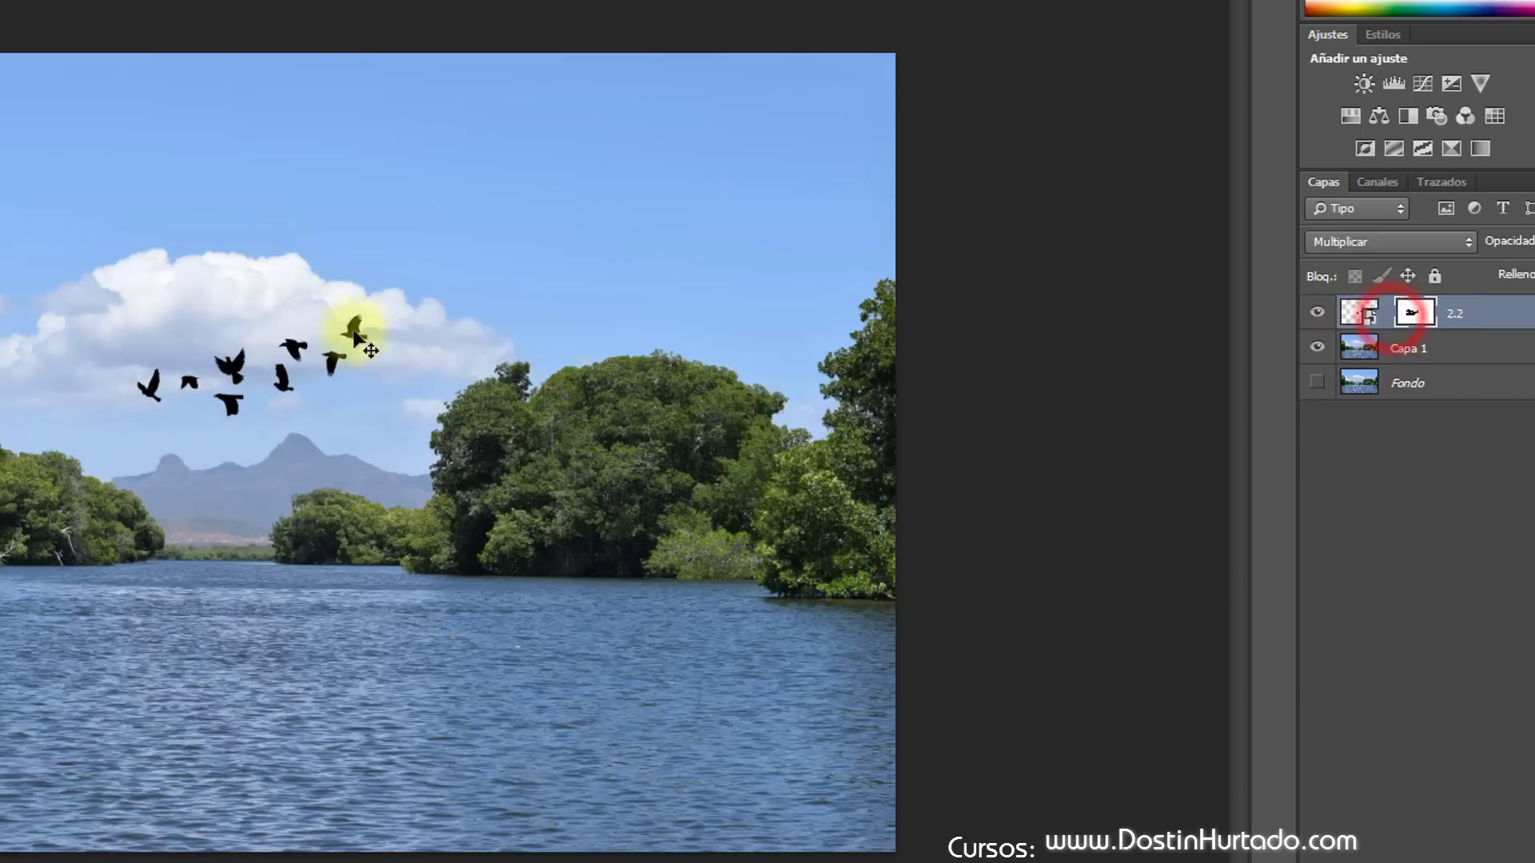
left_click_drag(288, 343, 242, 348)
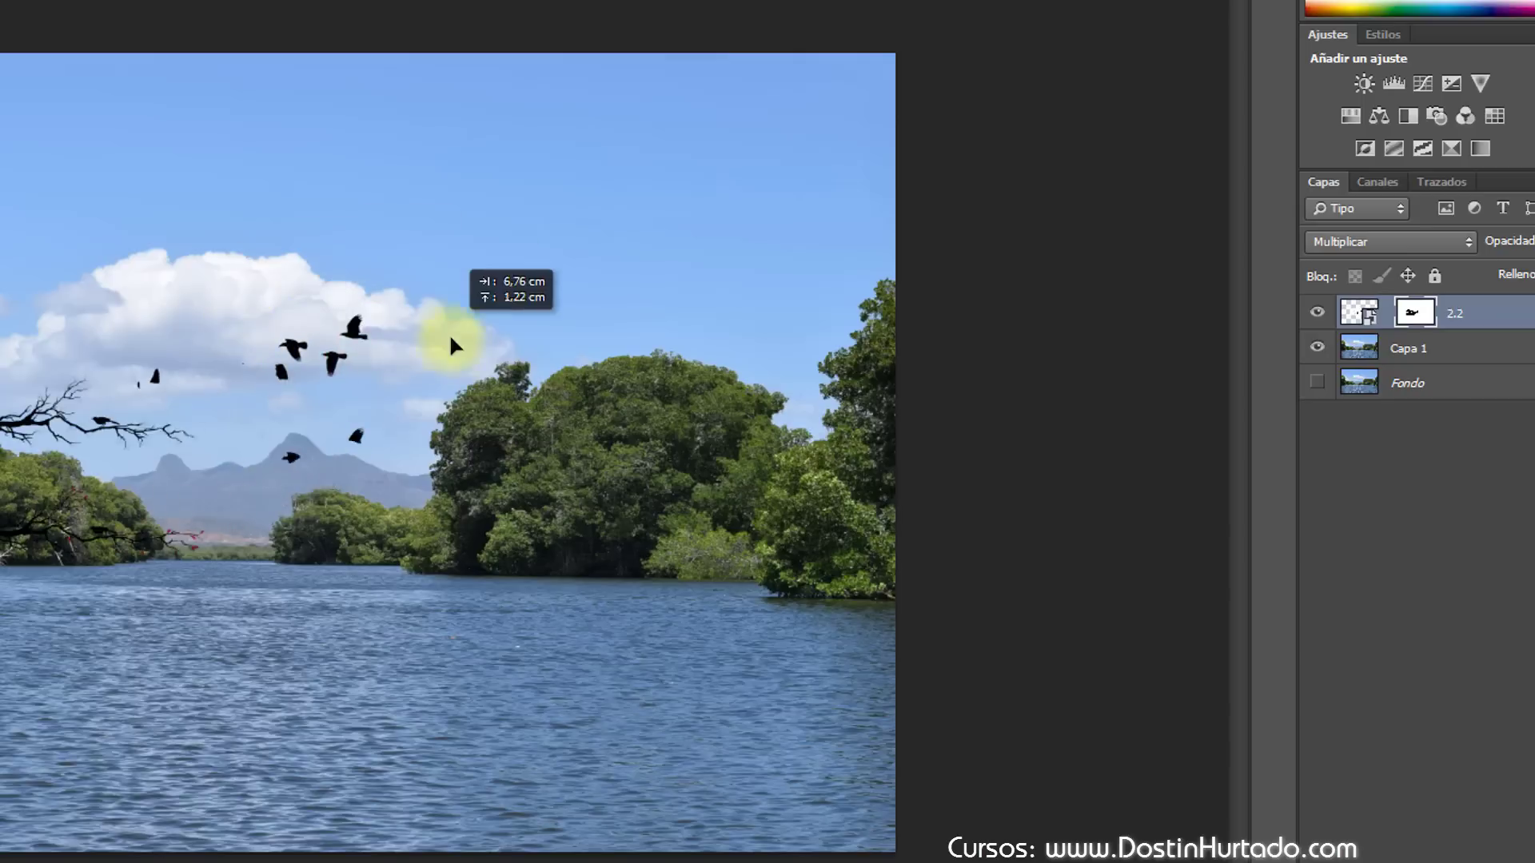
left_click_drag(242, 348, 326, 379)
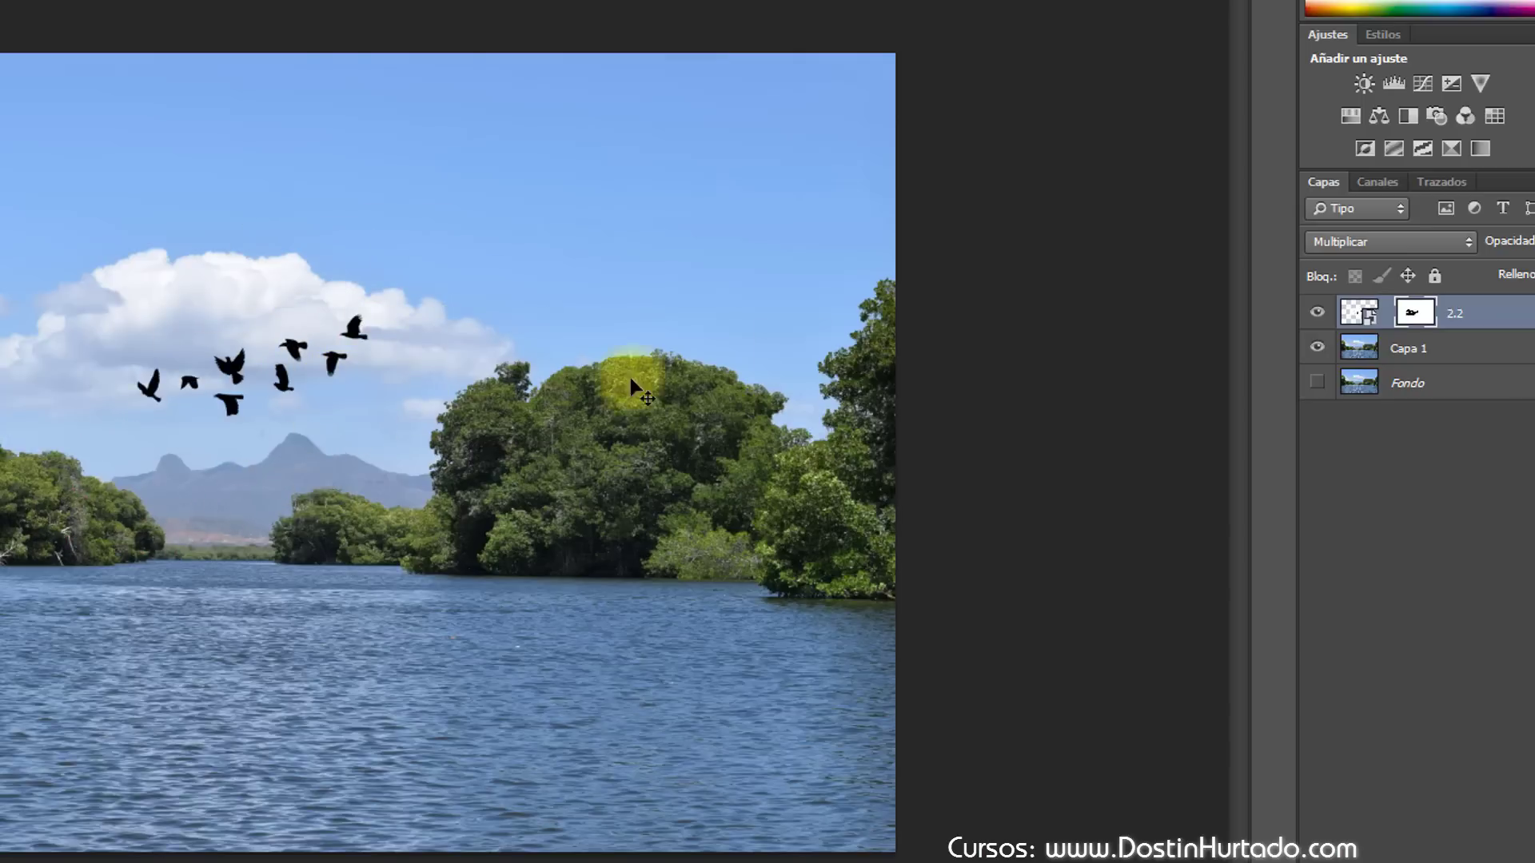
left_click(1383, 315)
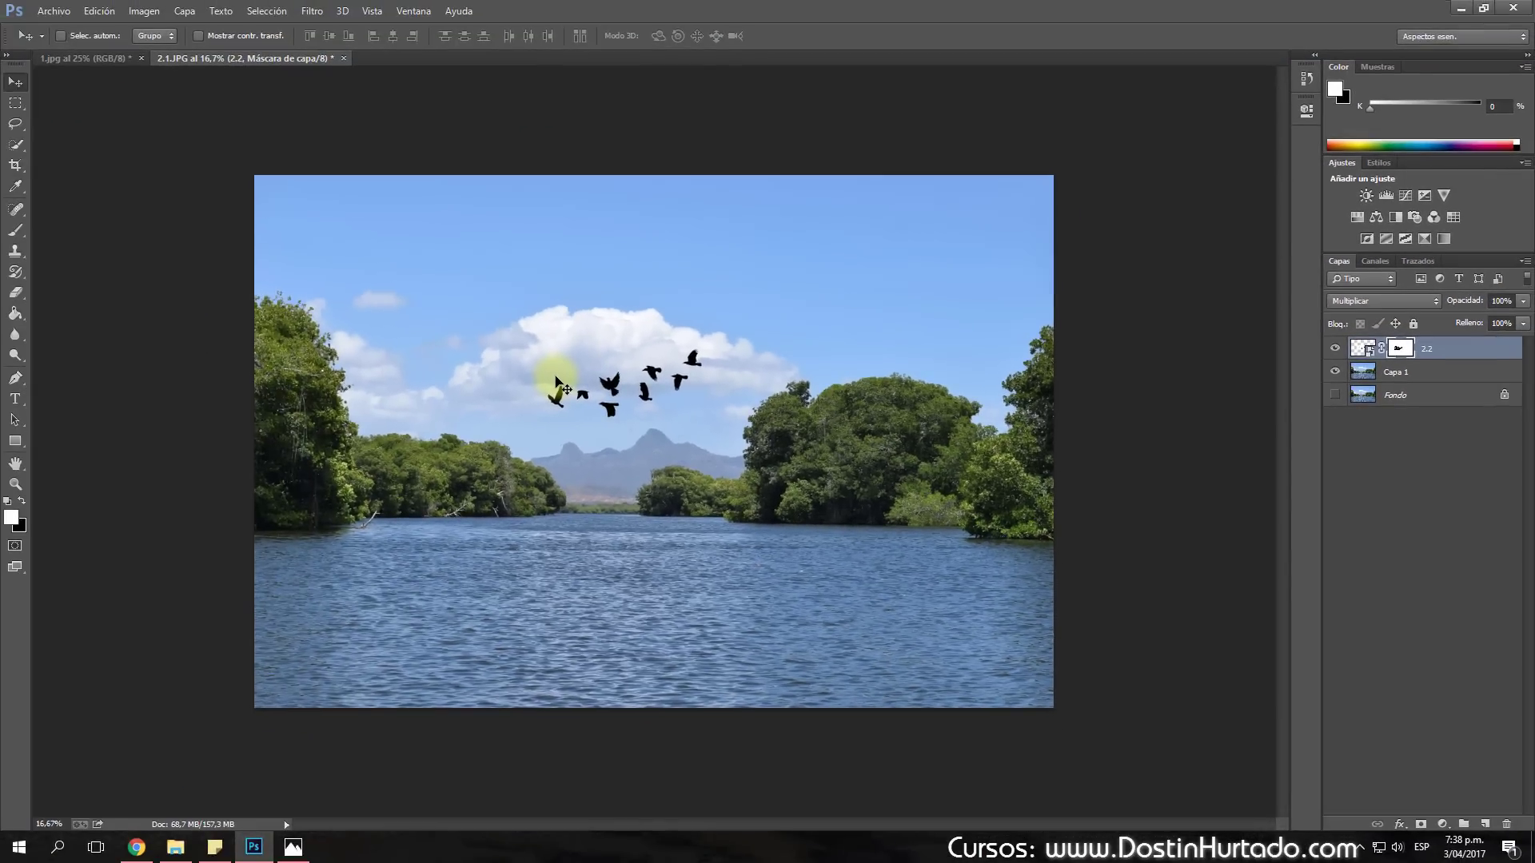
Step: Drag image 3.jpg from the Mascaras folder into Photoshop
left_click(175, 847)
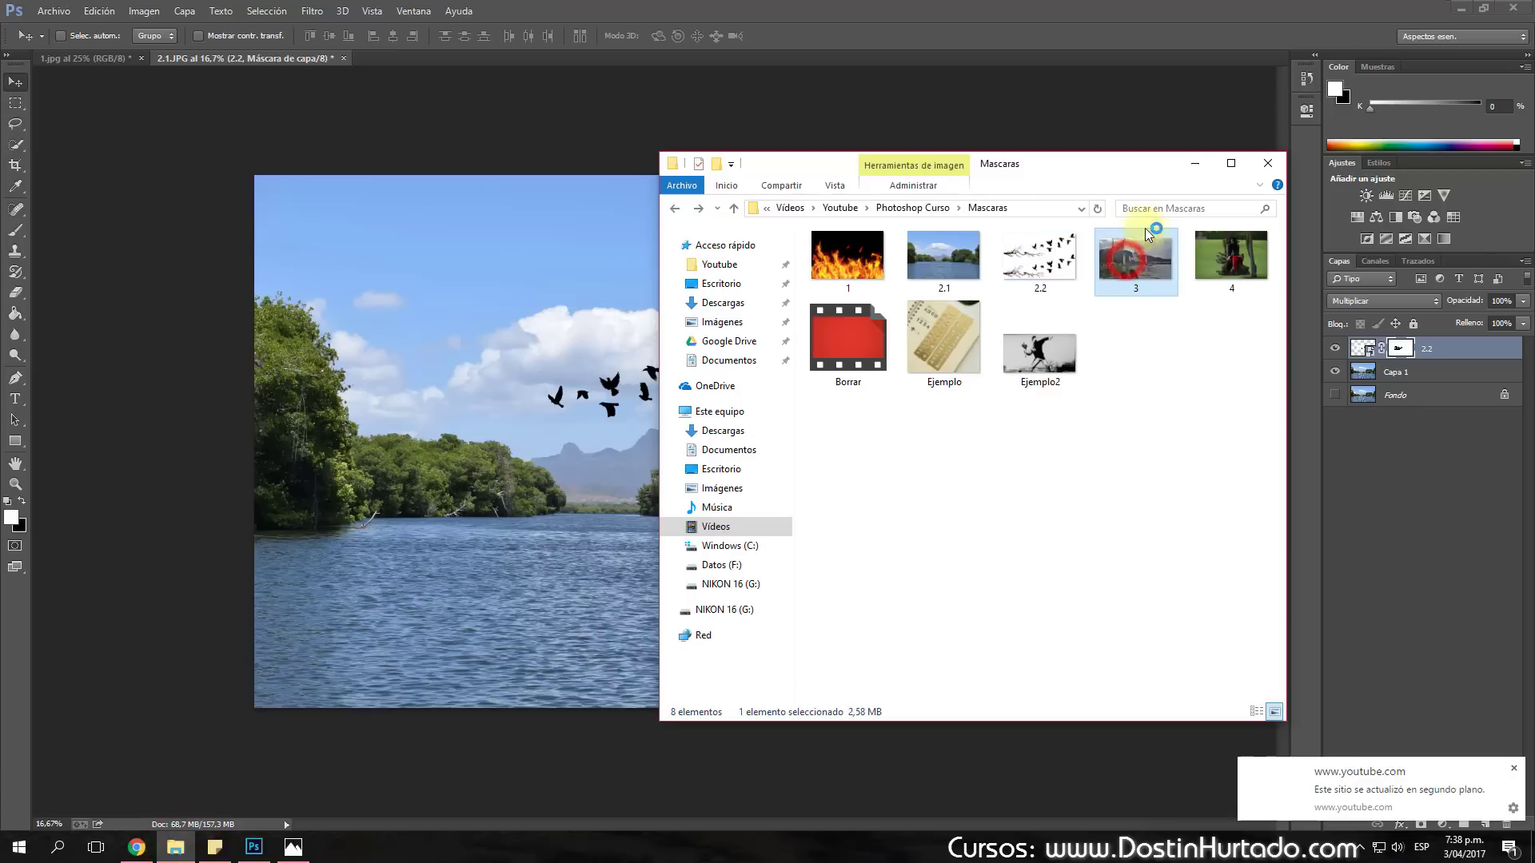
left_click(1513, 768)
mouse_move(1142, 268)
left_mouse_down()
mouse_move(668, 90)
mouse_move(616, 54)
left_mouse_up()
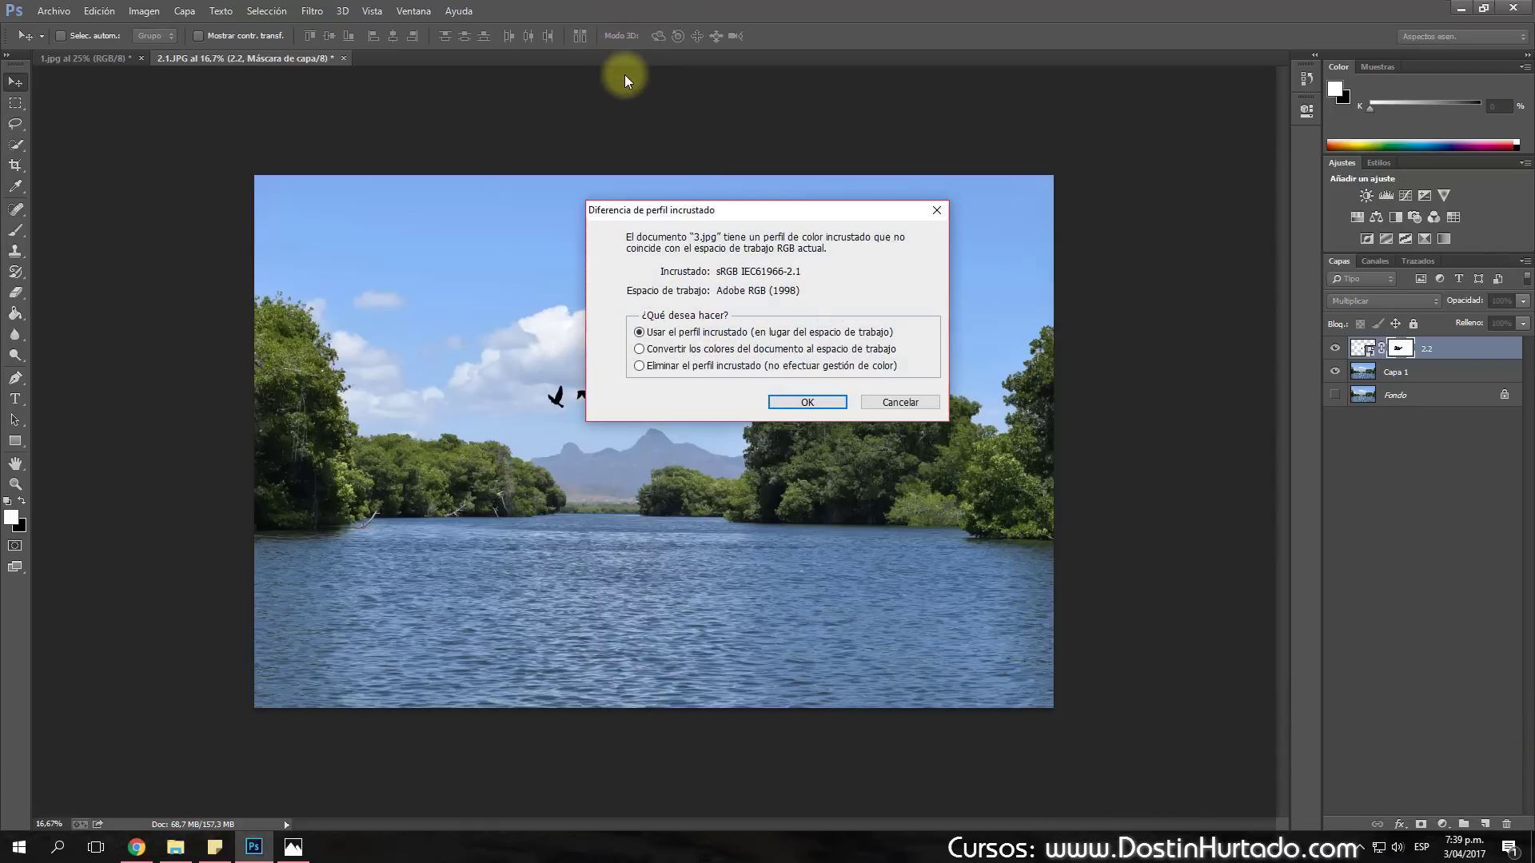
Step: Keep the embedded colour profile and open 3.jpg
left_click(807, 400)
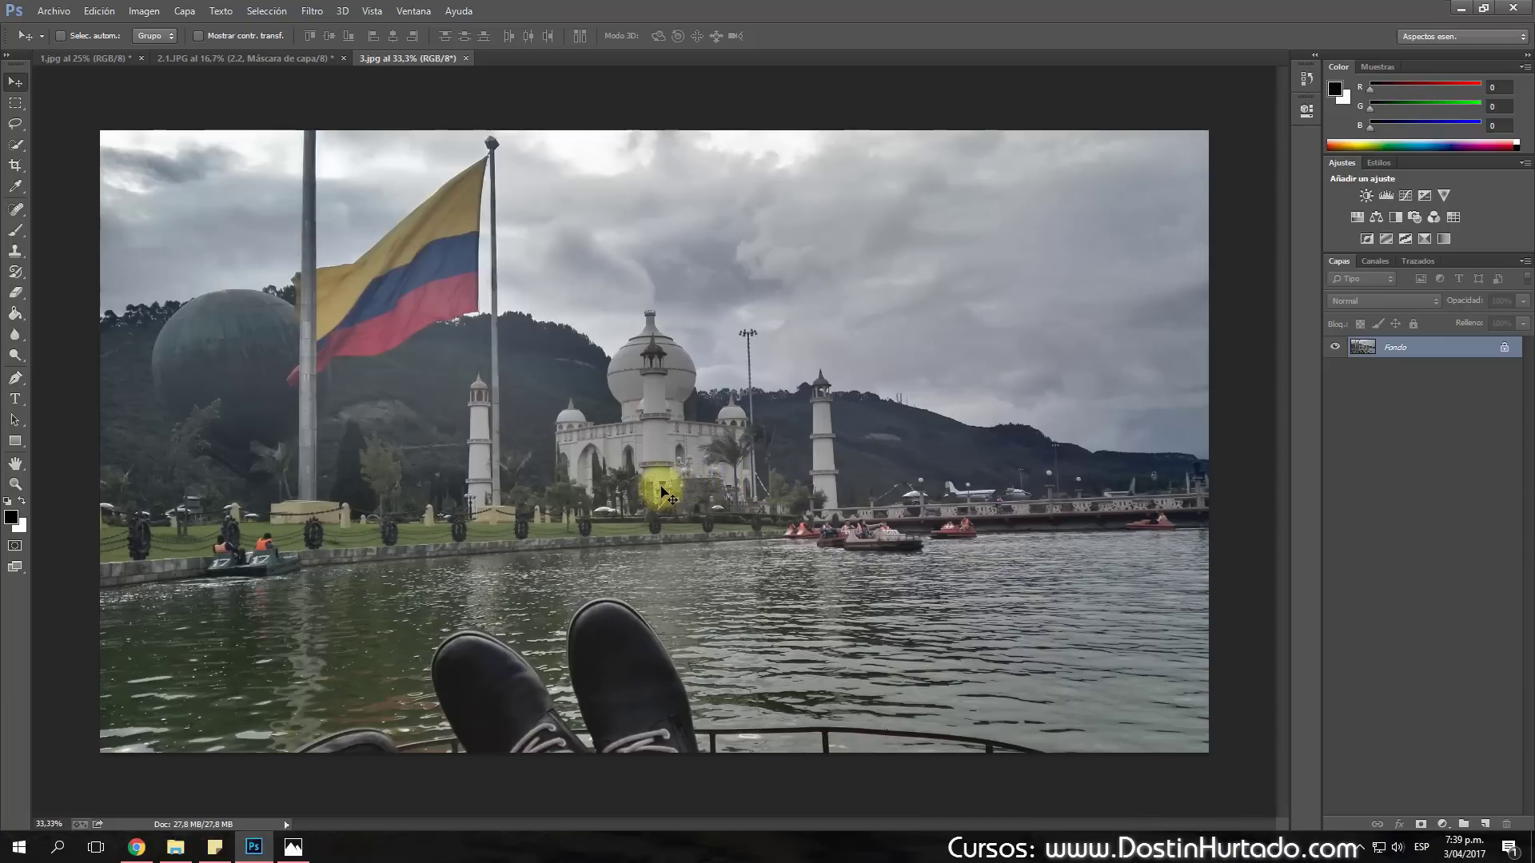
Step: Preview a Hue/Saturation boost without applying it, then duplicate the background into Capa 1
key("ctrl+u")
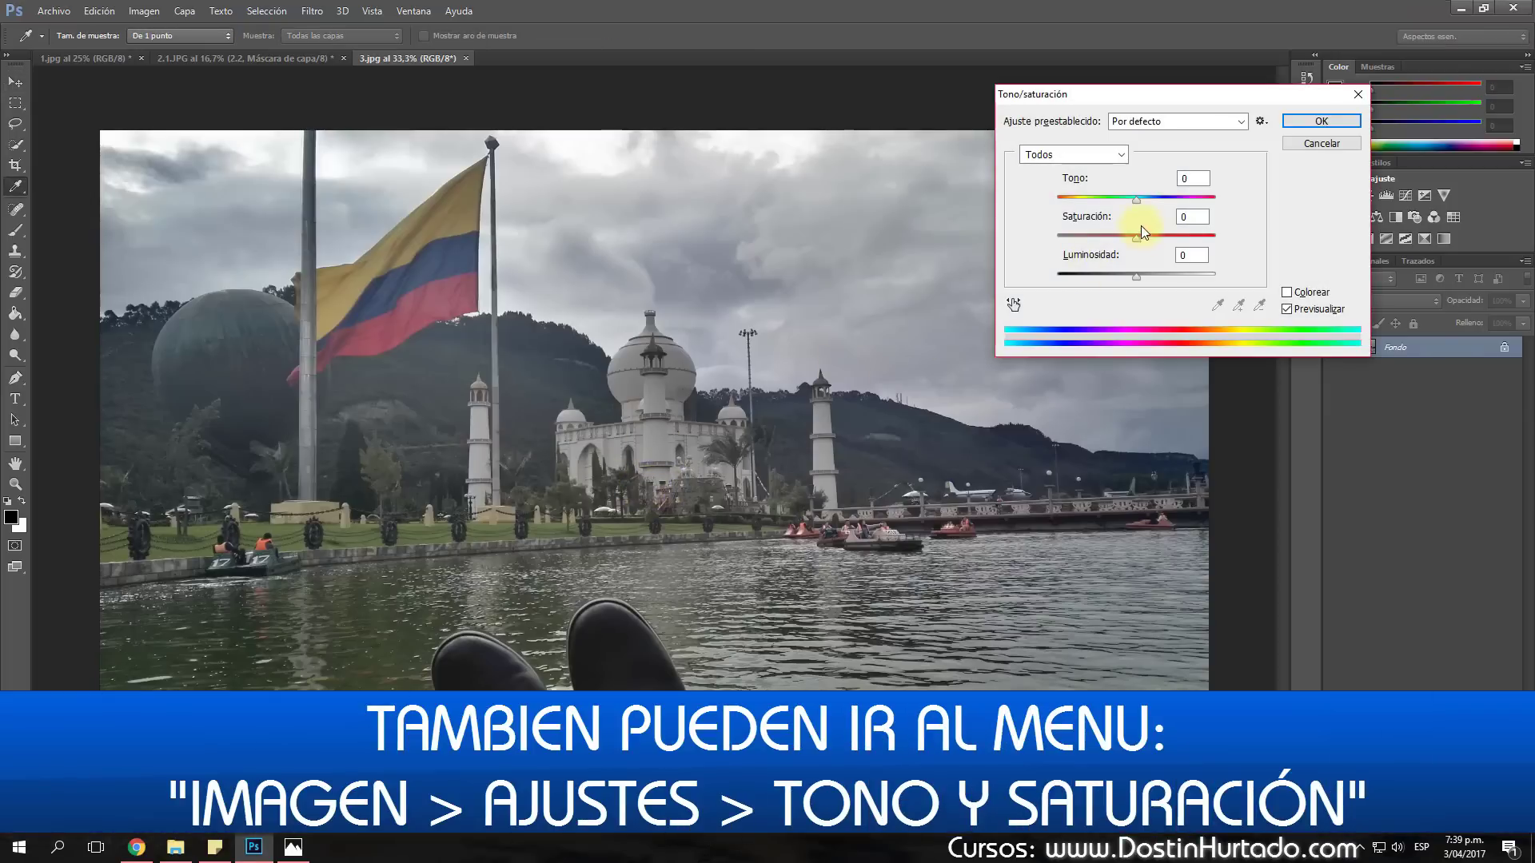
mouse_move(1136, 238)
left_mouse_down()
mouse_move(1202, 238)
mouse_move(1136, 277)
left_mouse_up()
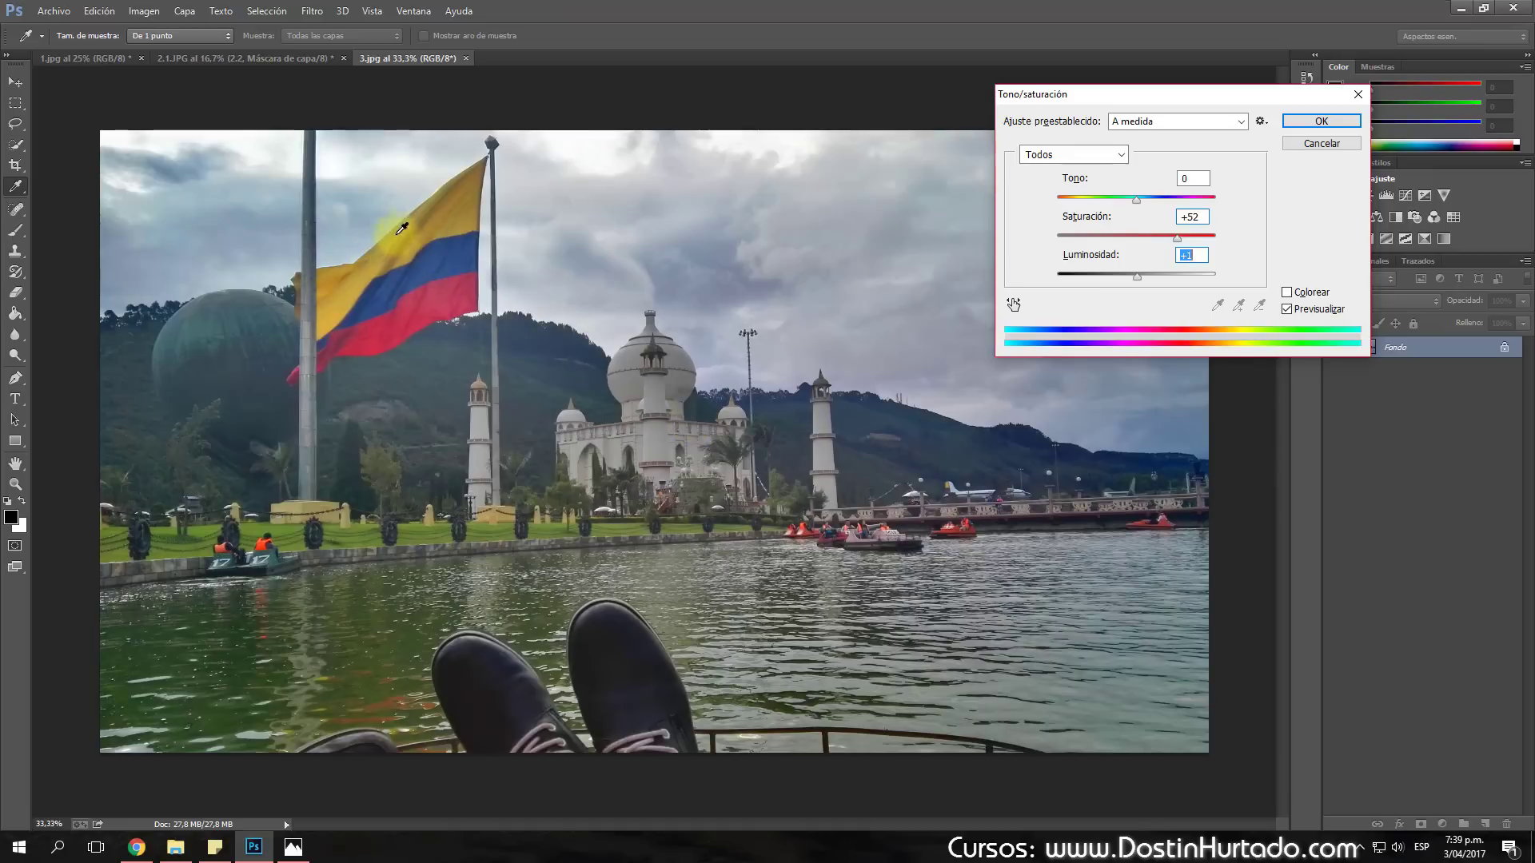
key("Return")
key("v")
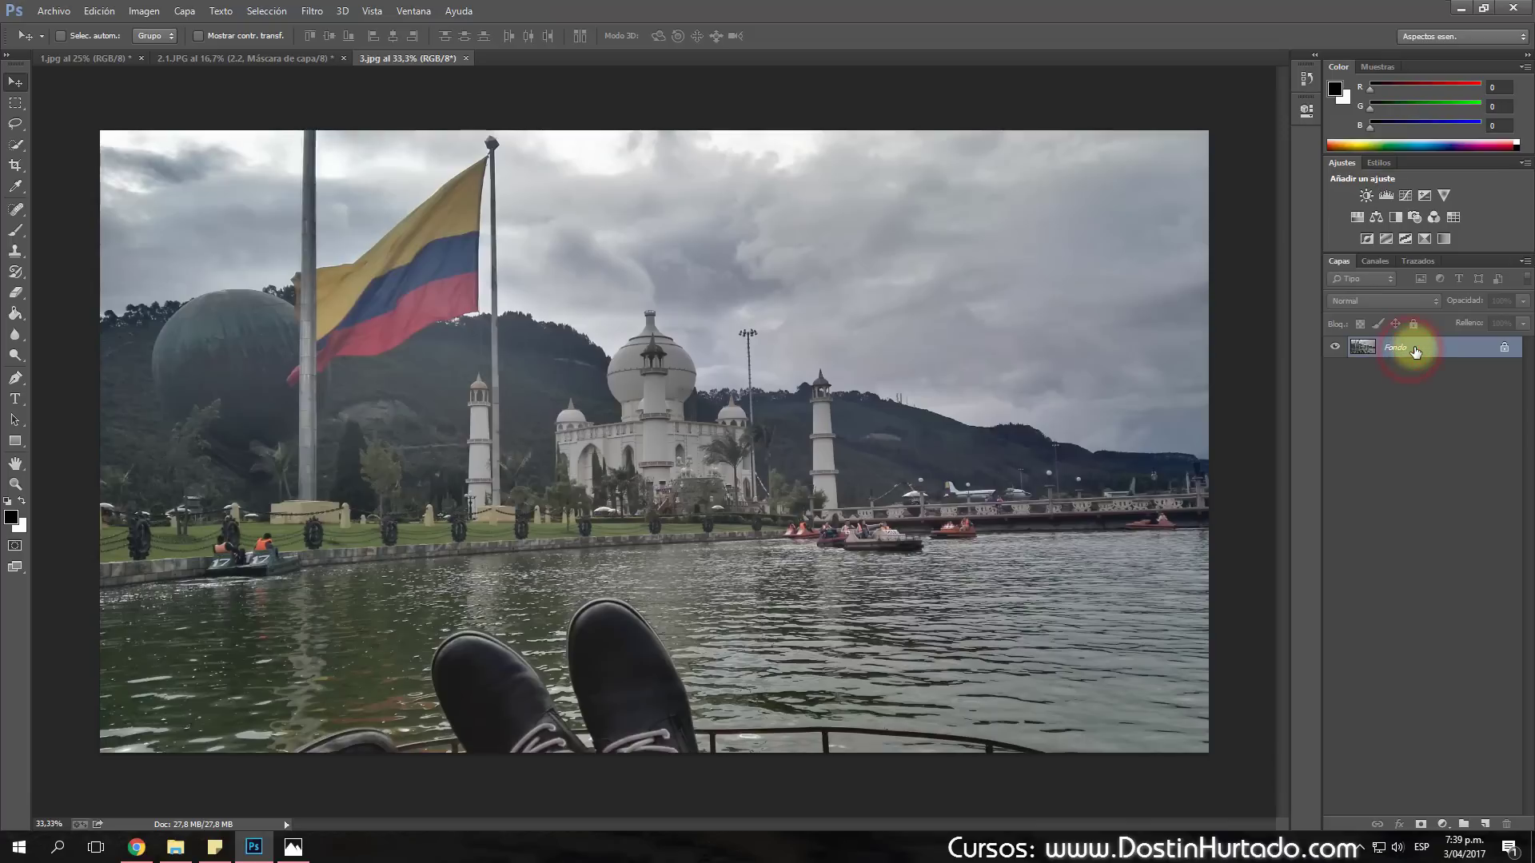
key("ctrl+j")
Step: Hide the Fondo layer and bring up the new fill or adjustment layer list
left_click(1333, 368)
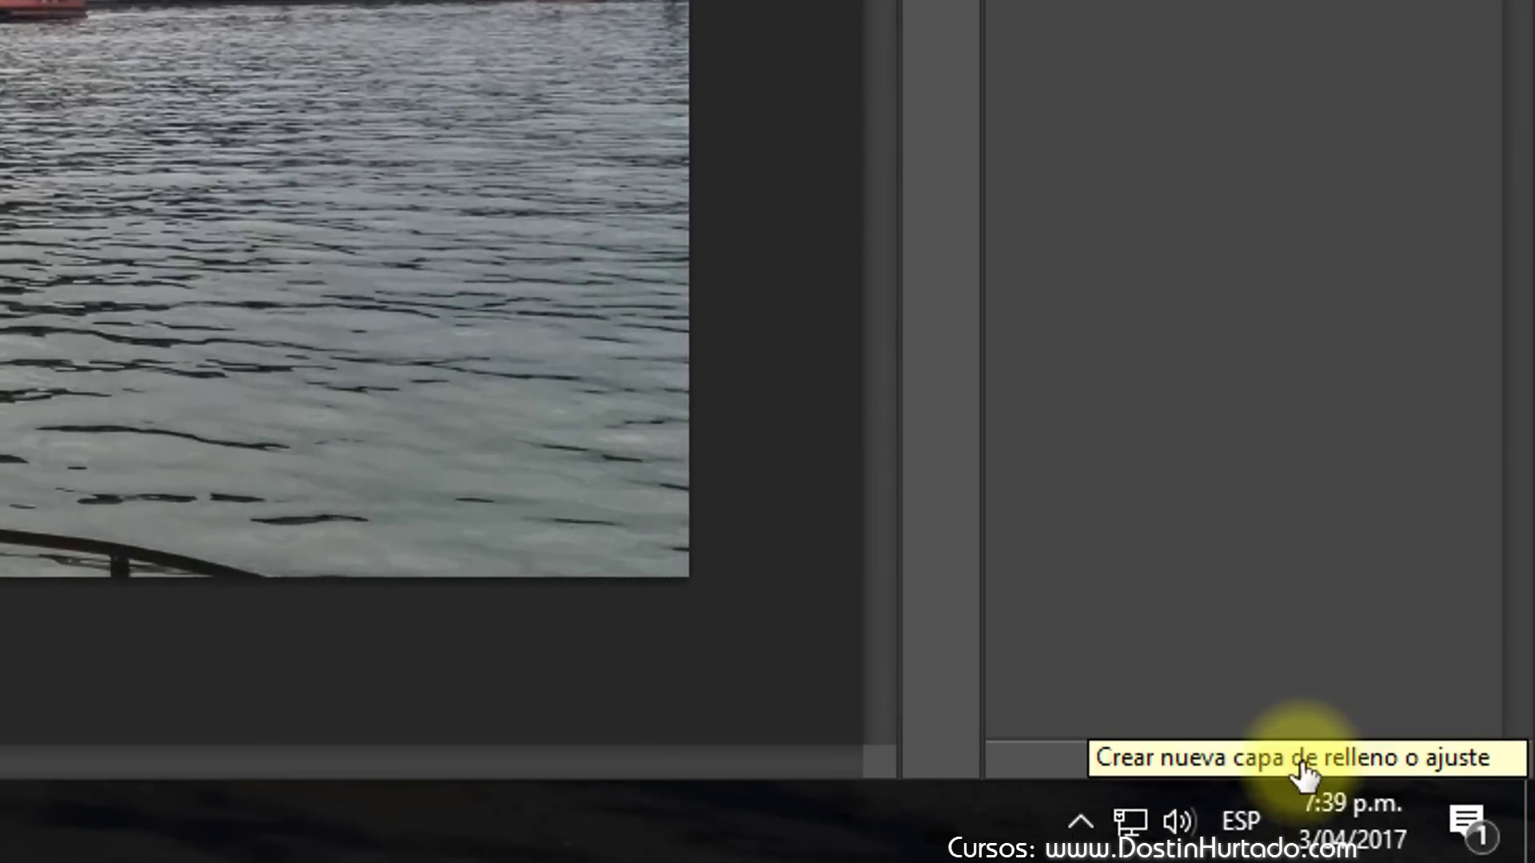
left_click(1296, 763)
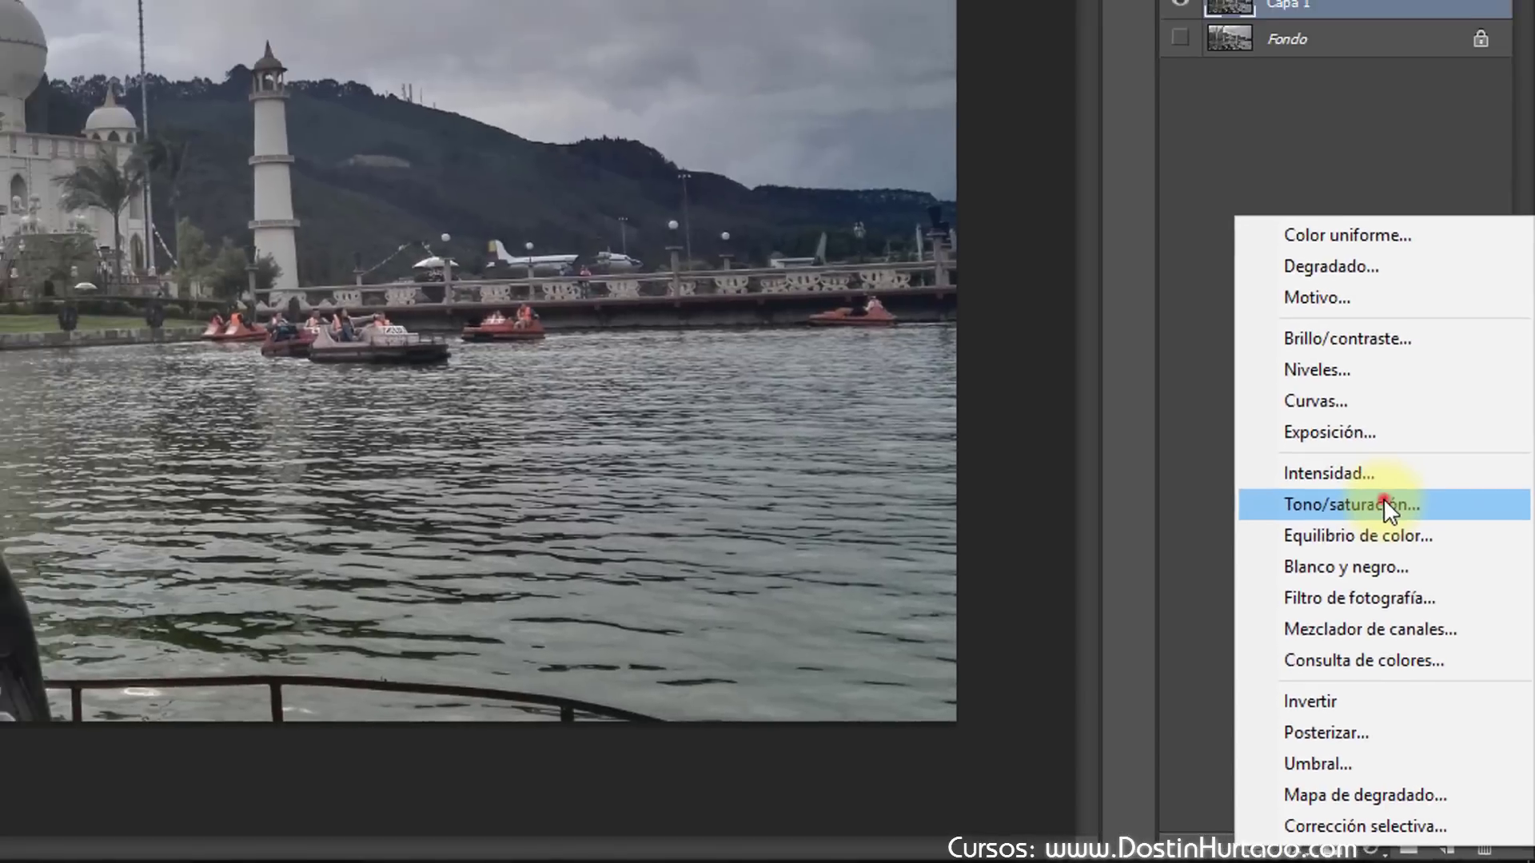
Step: Add a default Tono/saturación adjustment layer above Capa 1 and collapse its Properties panel
left_click(1383, 465)
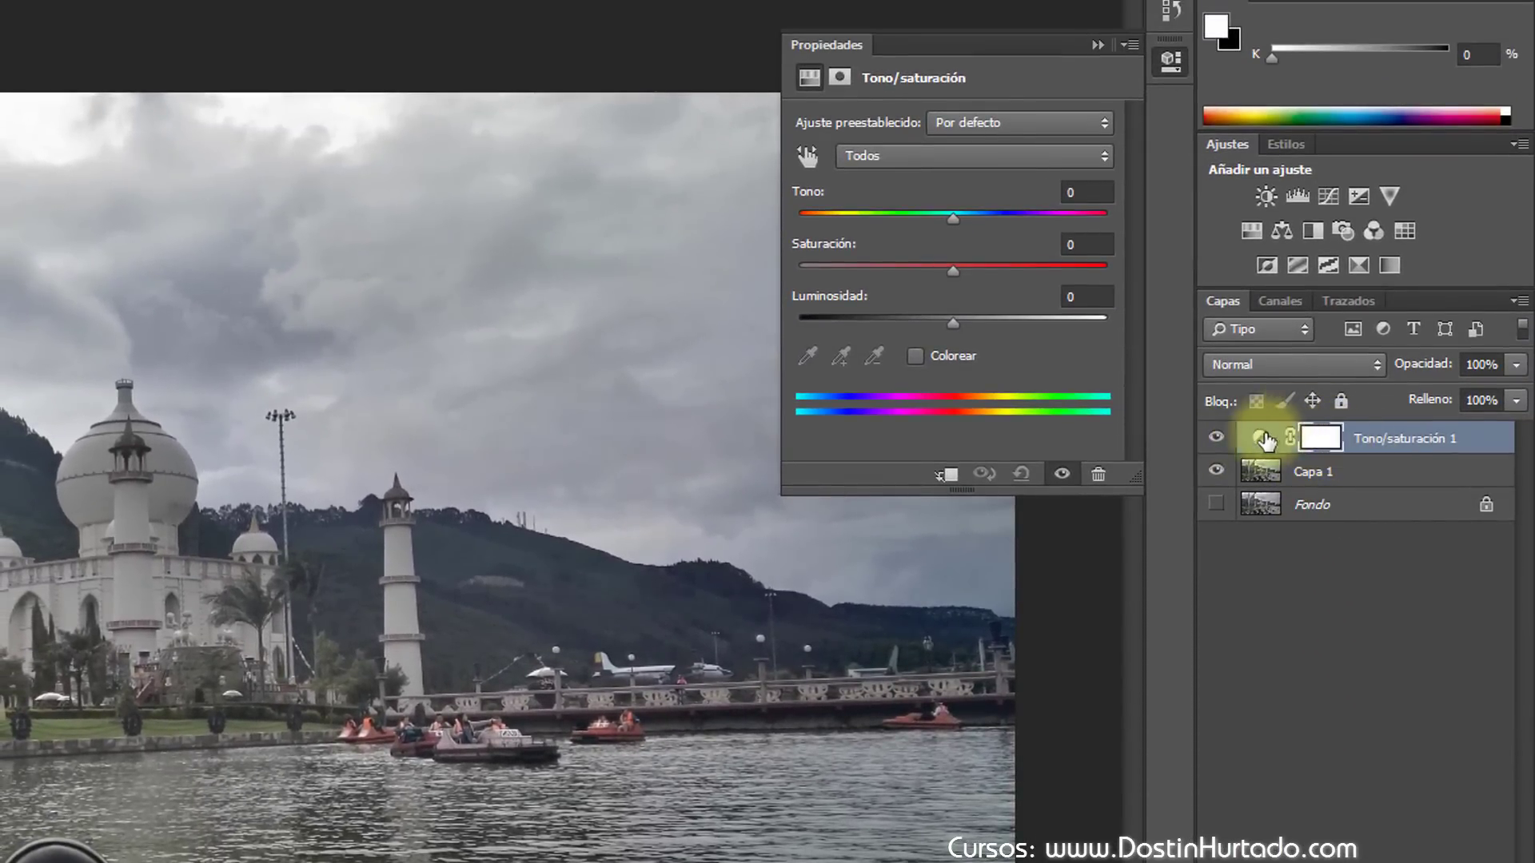
left_click(1261, 438)
left_click(1317, 438)
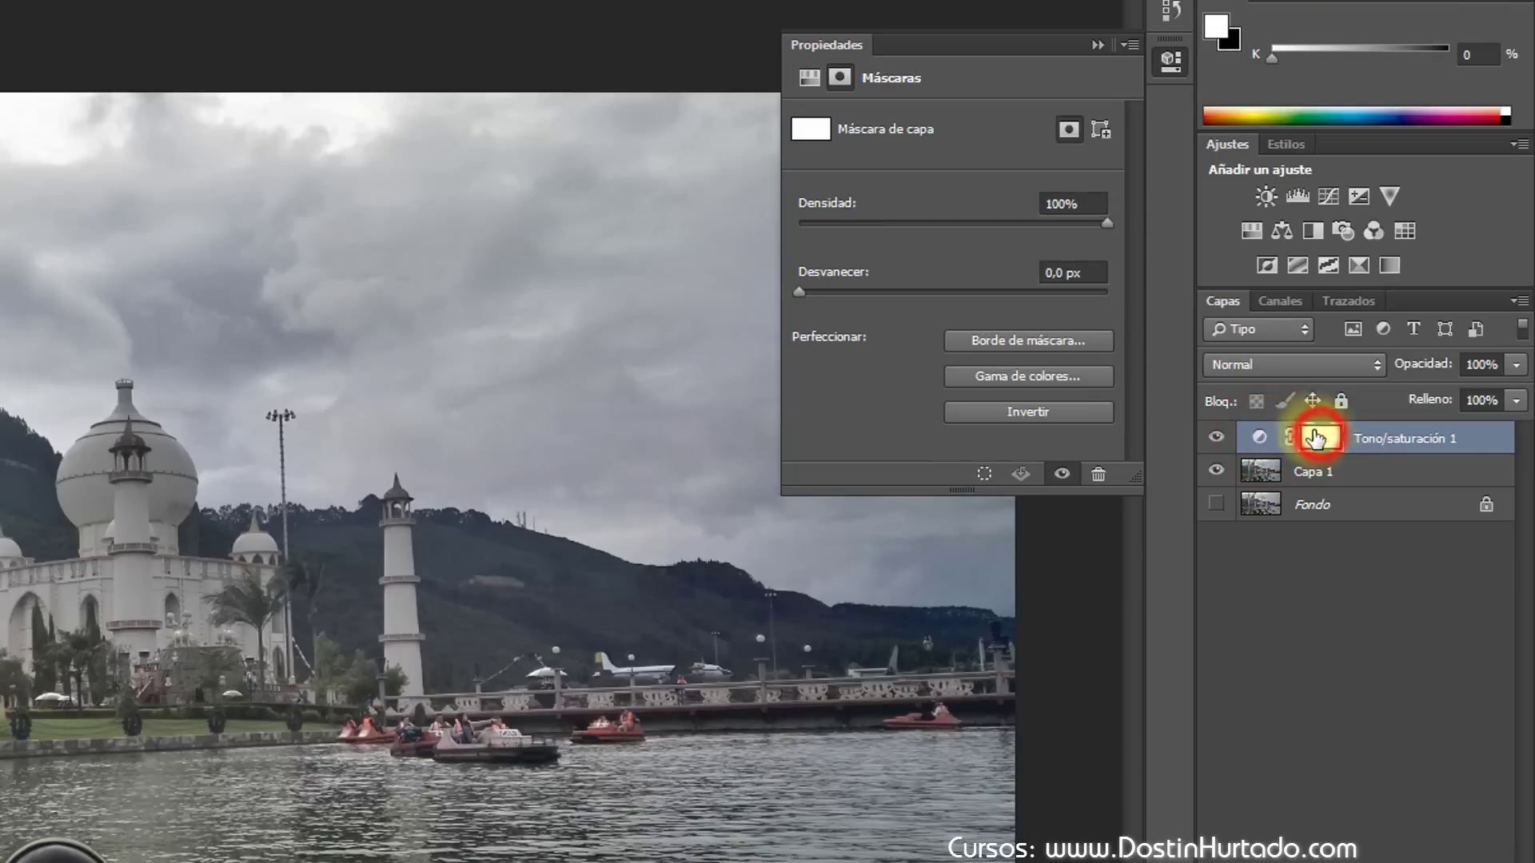
left_click(1260, 438)
left_click(1317, 438)
left_click(1262, 438)
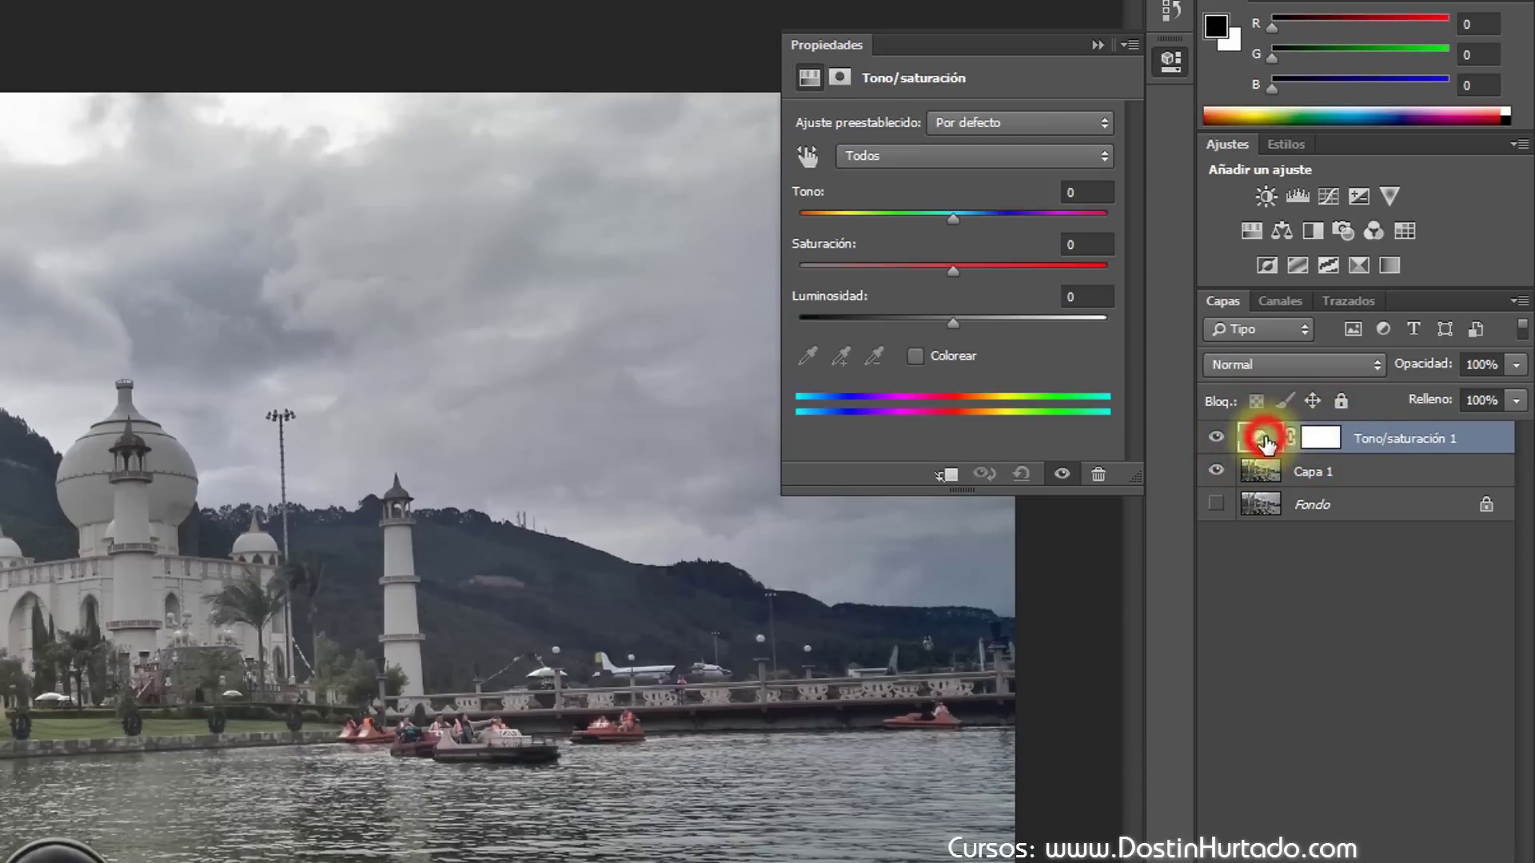
left_click(1170, 64)
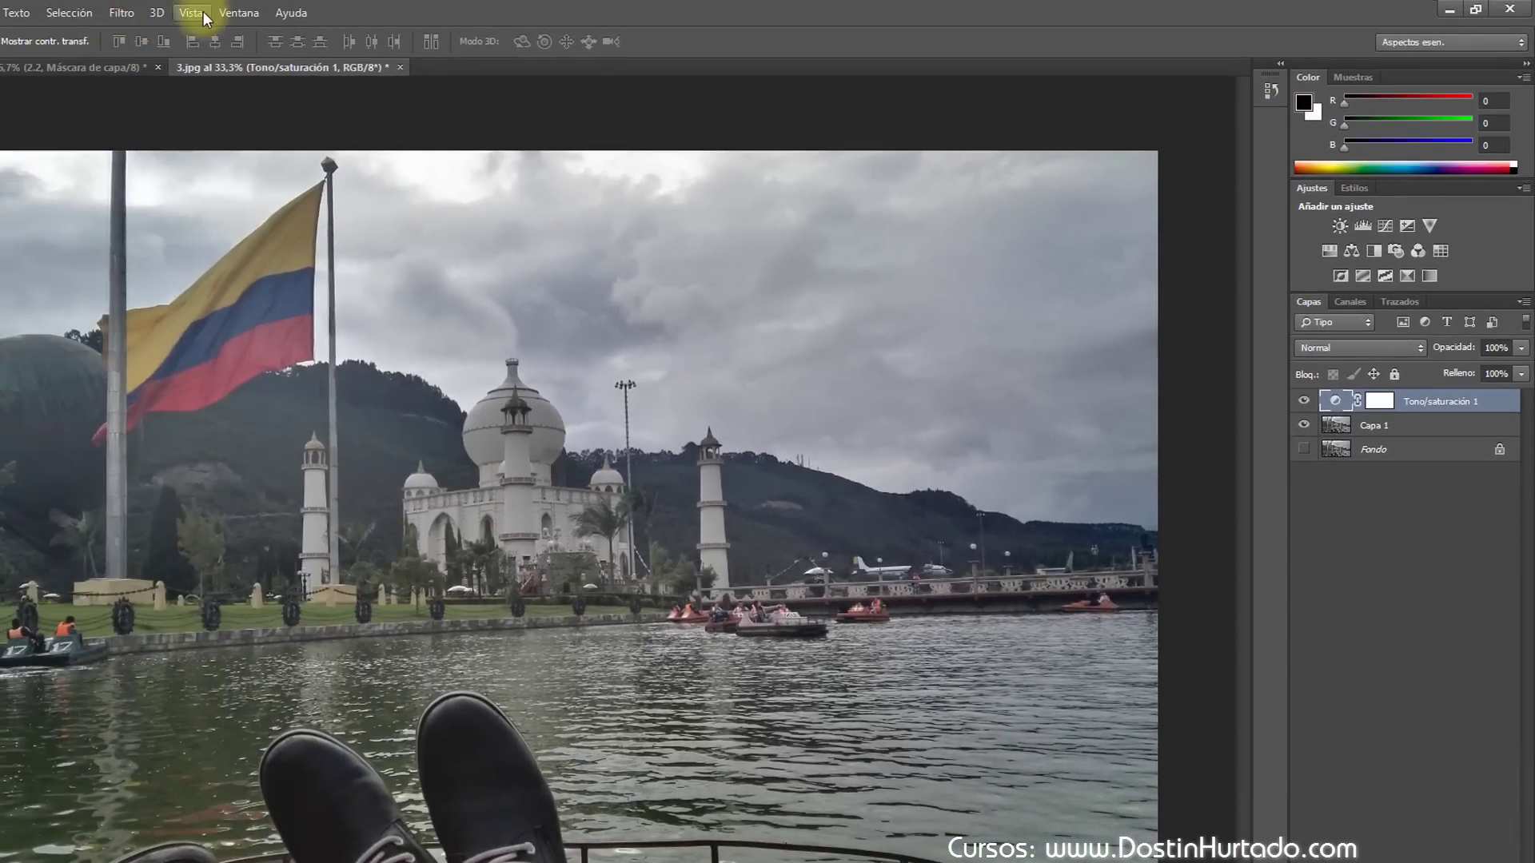
left_click(238, 13)
left_click(282, 509)
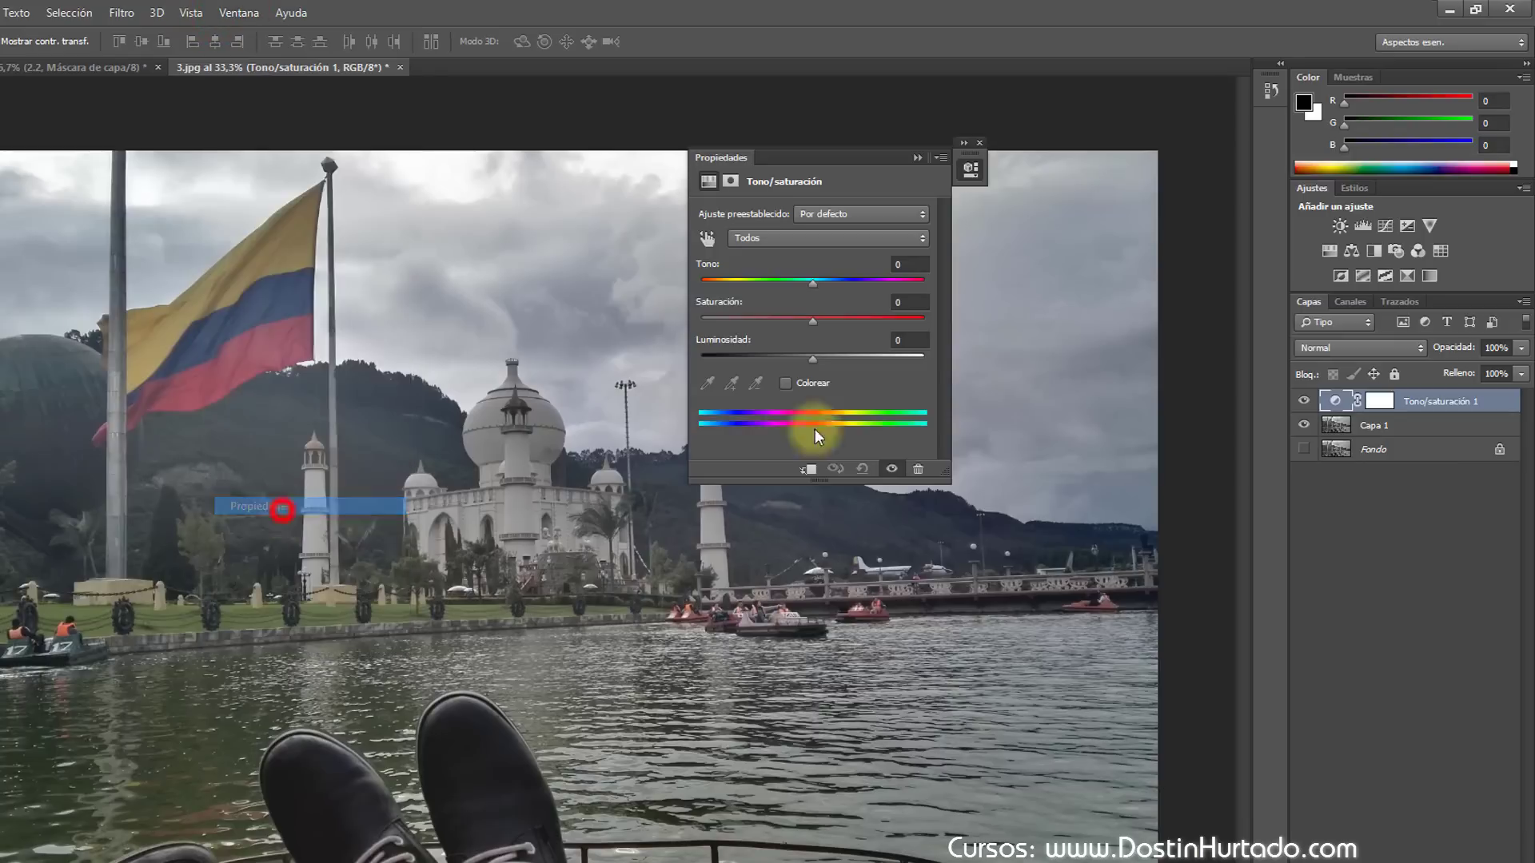
mouse_move(968, 168)
left_mouse_down()
mouse_move(1188, 174)
mouse_move(1261, 150)
left_mouse_up()
left_click(1272, 129)
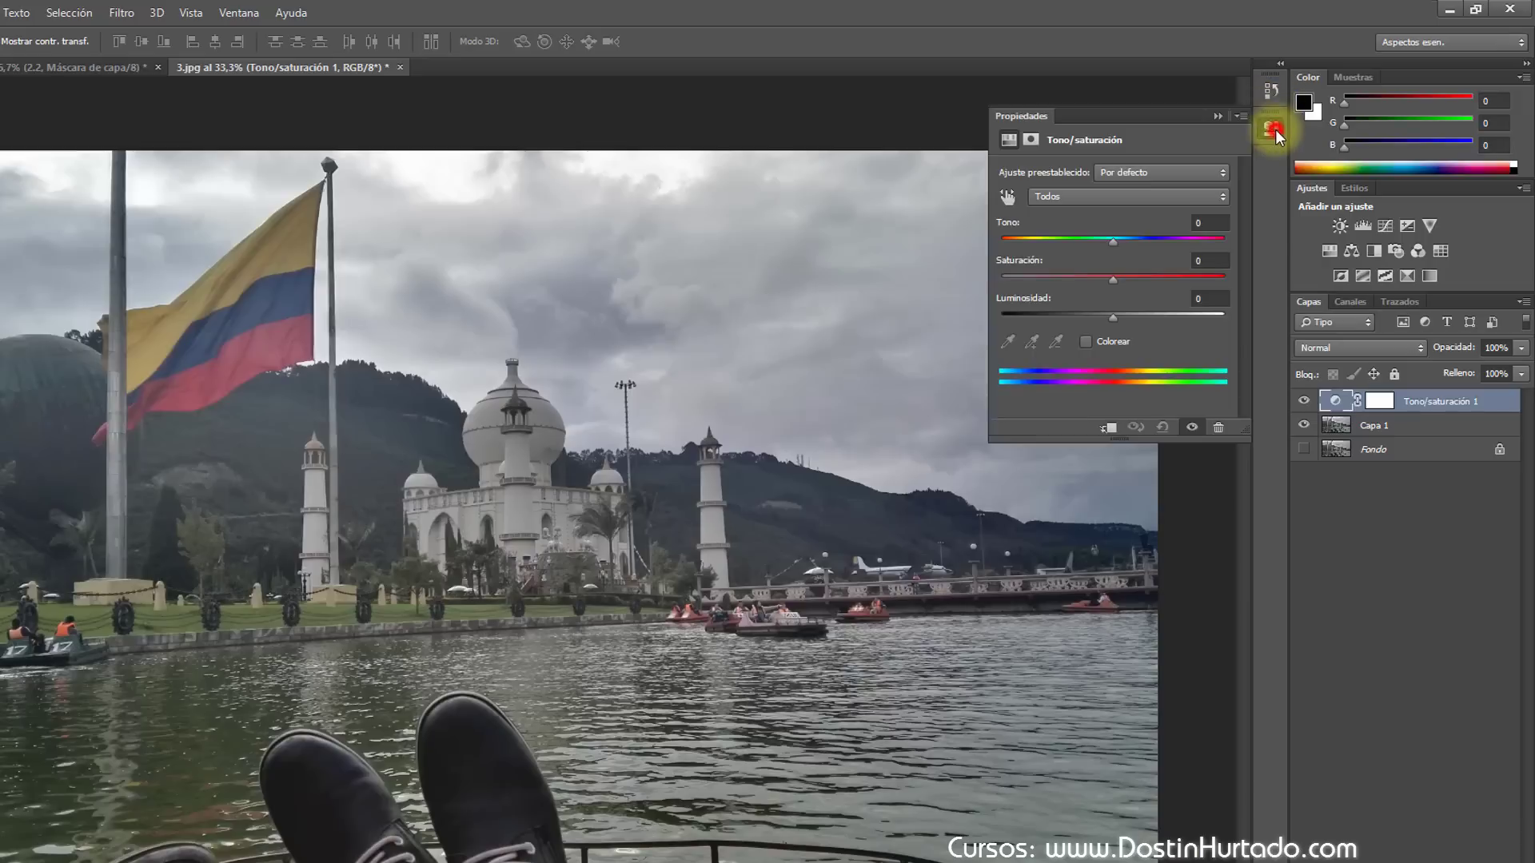
left_click(1273, 131)
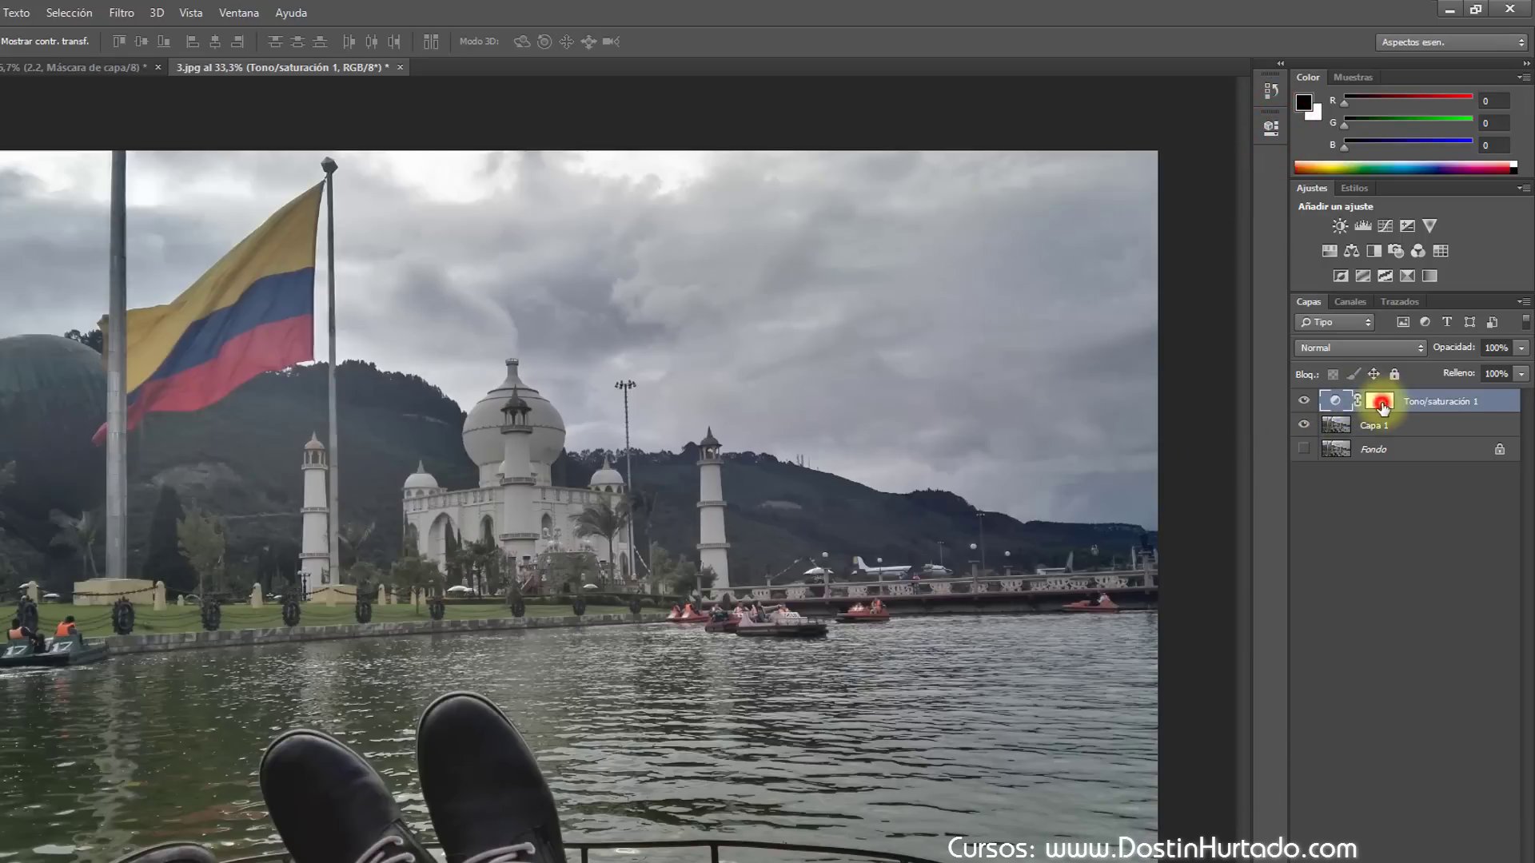
left_click(1382, 408)
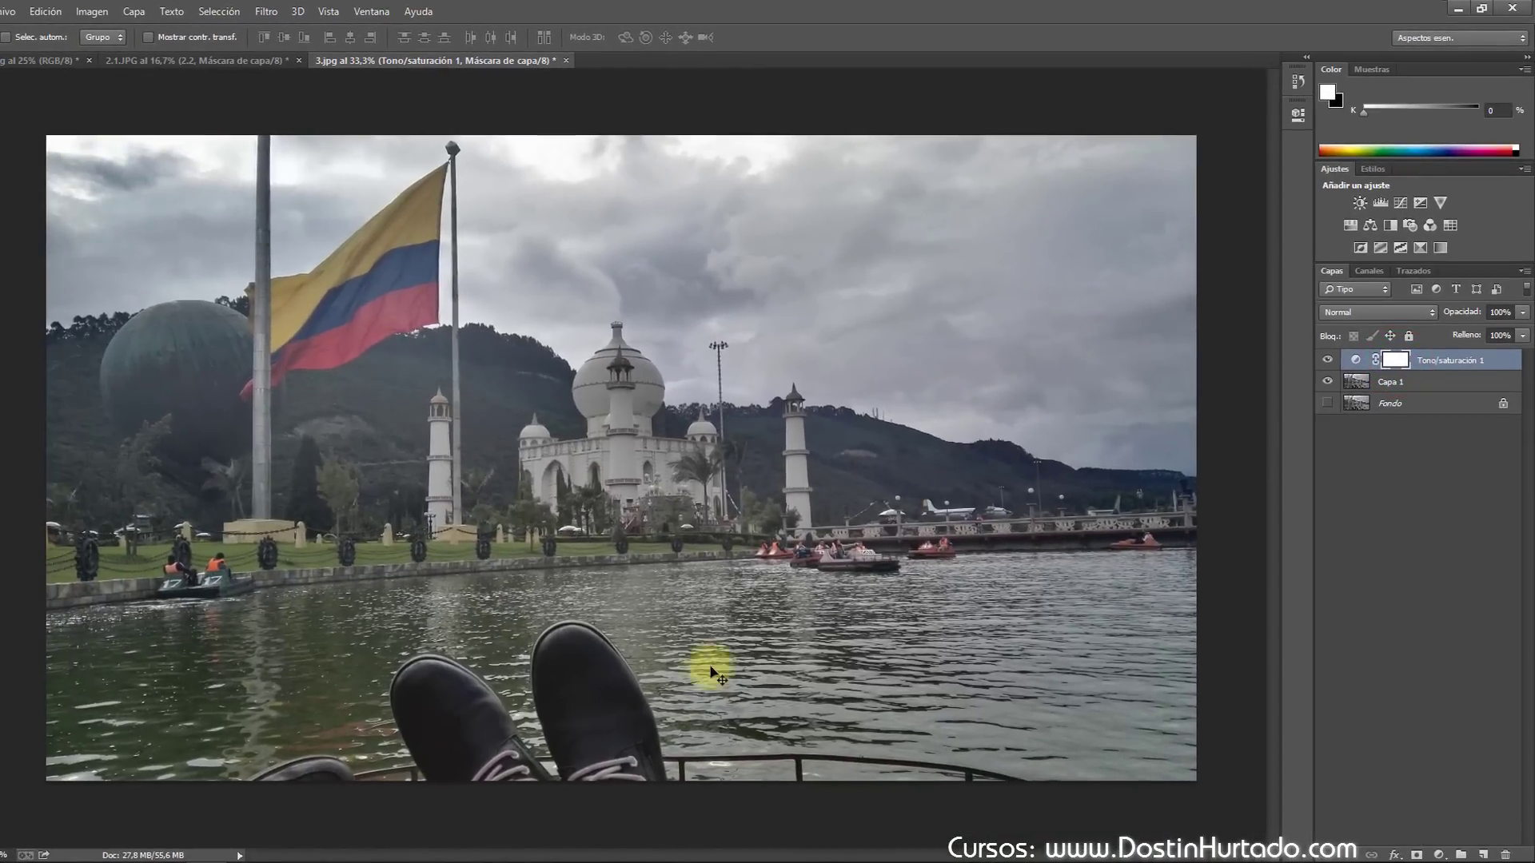
left_click(1355, 360)
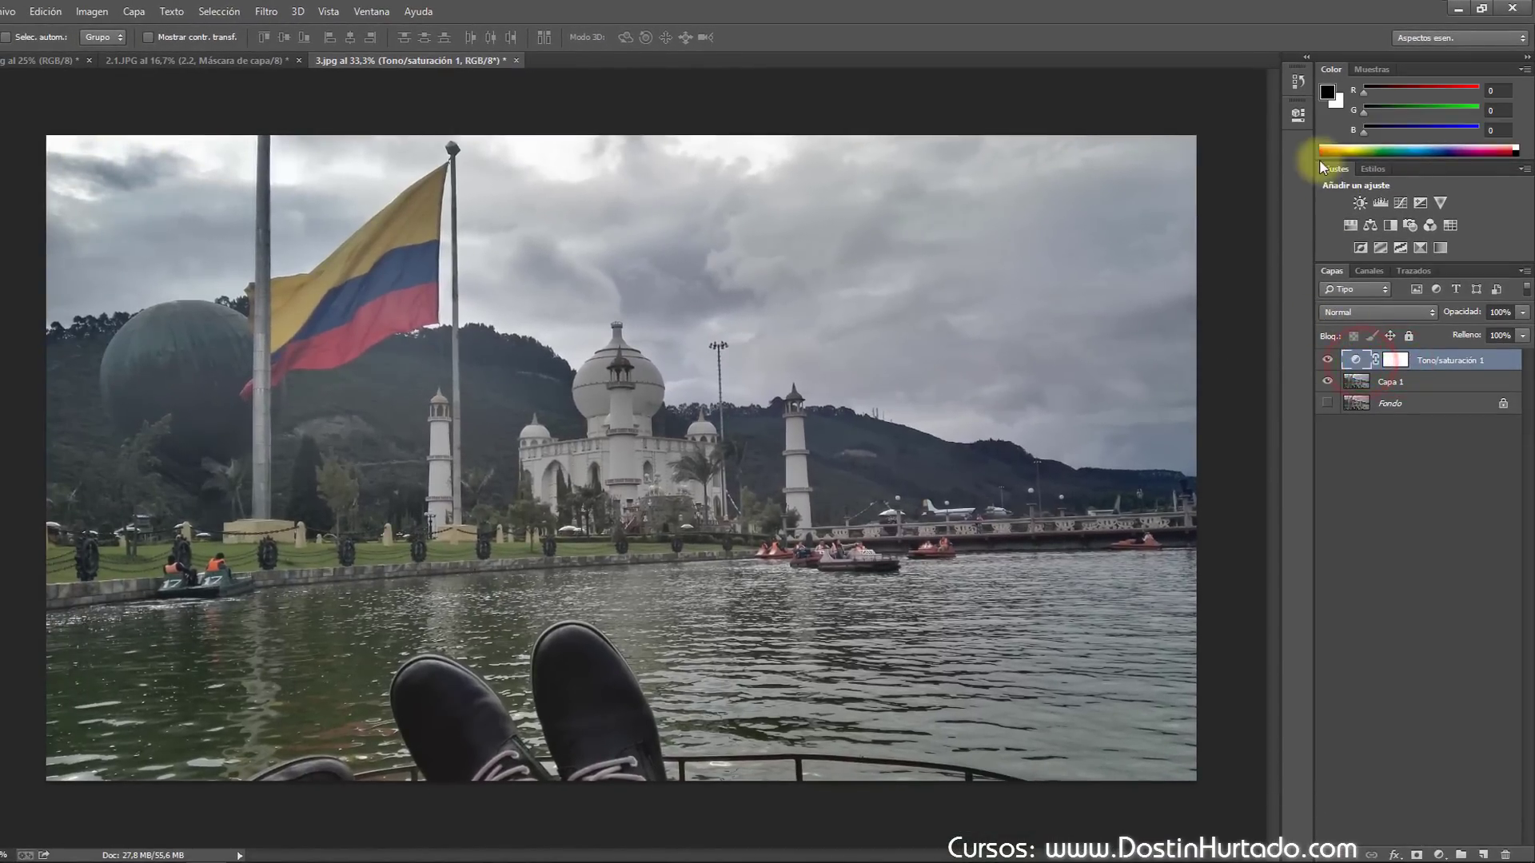
left_click(1295, 124)
mouse_move(1159, 218)
left_mouse_down()
mouse_move(1226, 215)
mouse_move(1216, 252)
left_mouse_up()
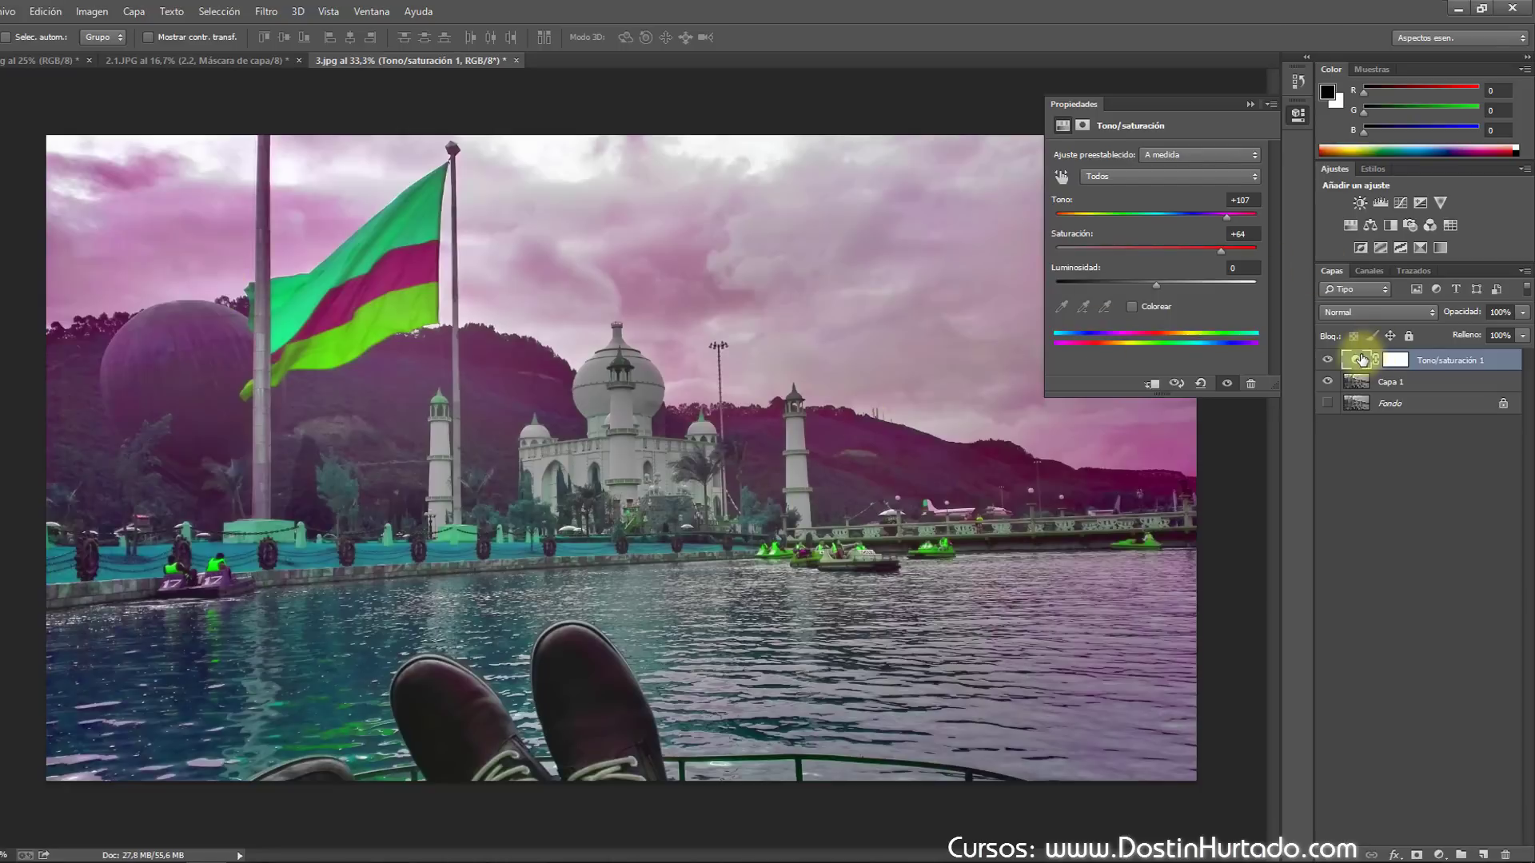
key("ctrl+alt+z")
key("ctrl+alt+z")
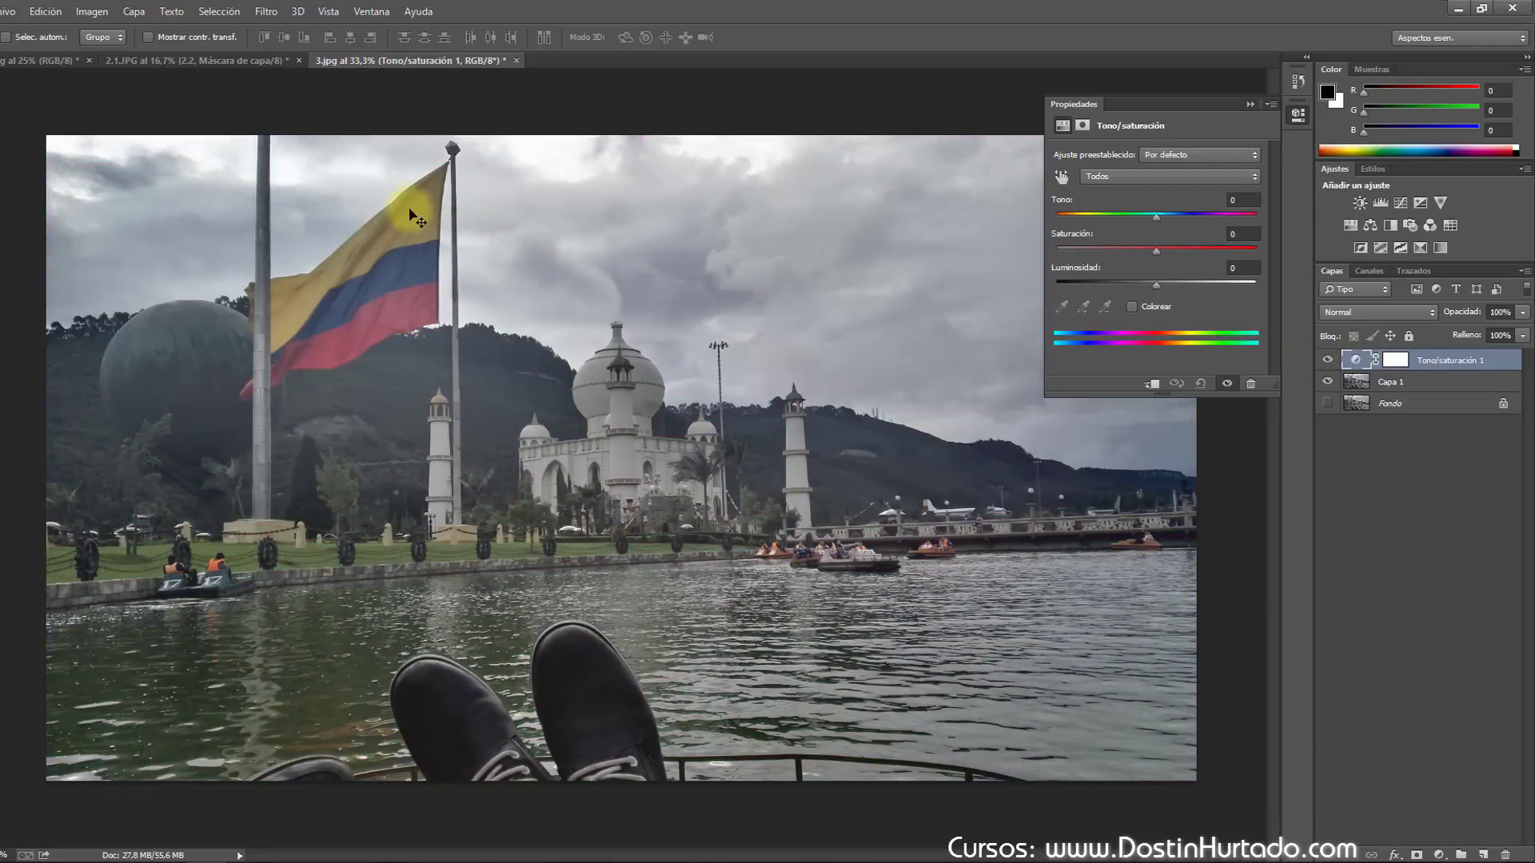
left_click(1250, 104)
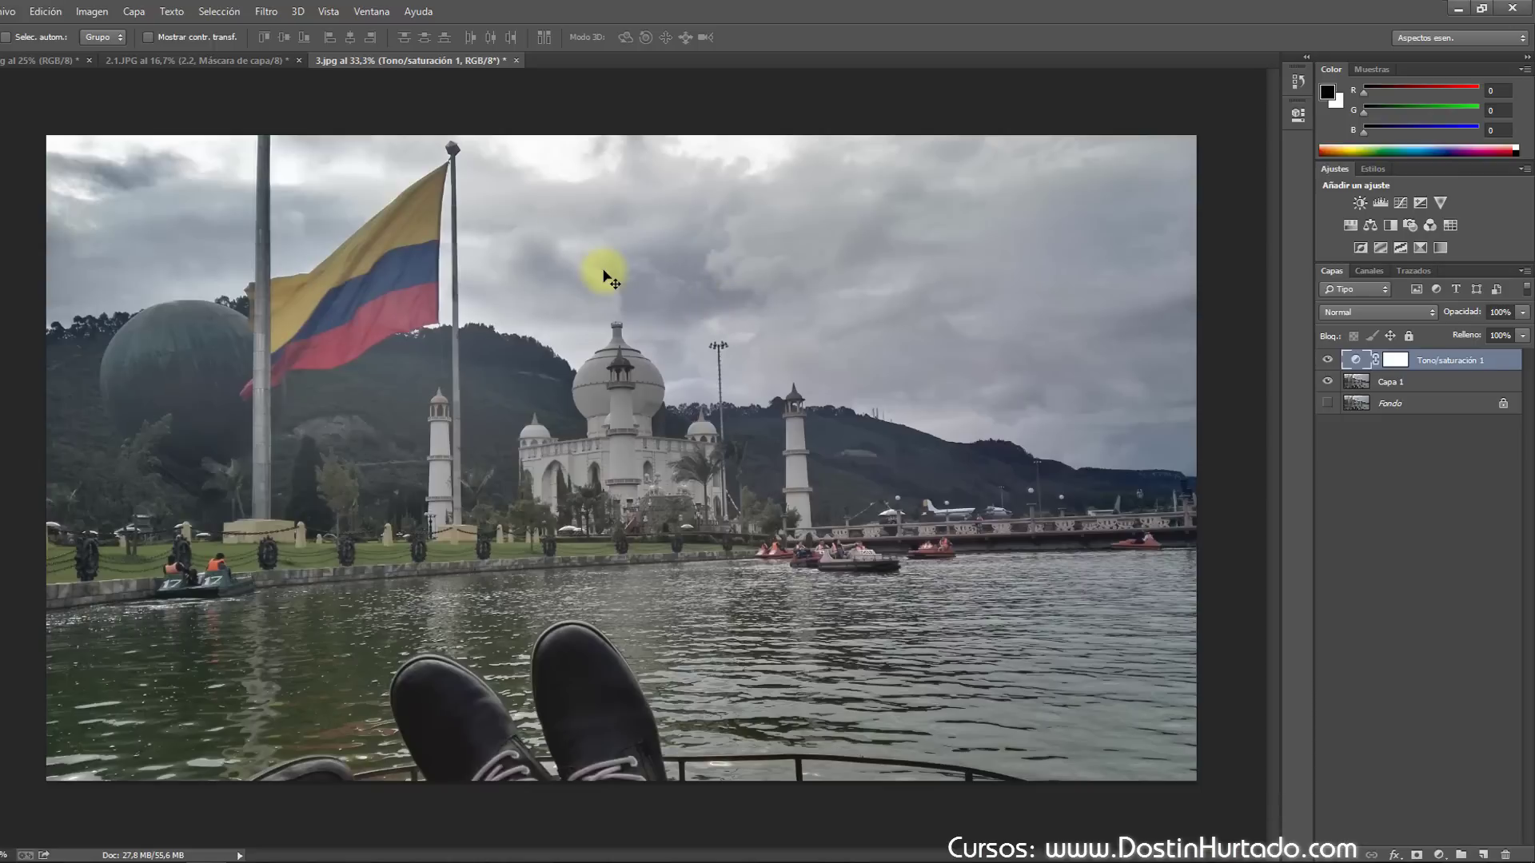
Step: Zoom to the flag, target the adjustment mask, and set a black 132 px brush
scroll(300, 187, "up", 3)
scroll(318, 226, "up", 3)
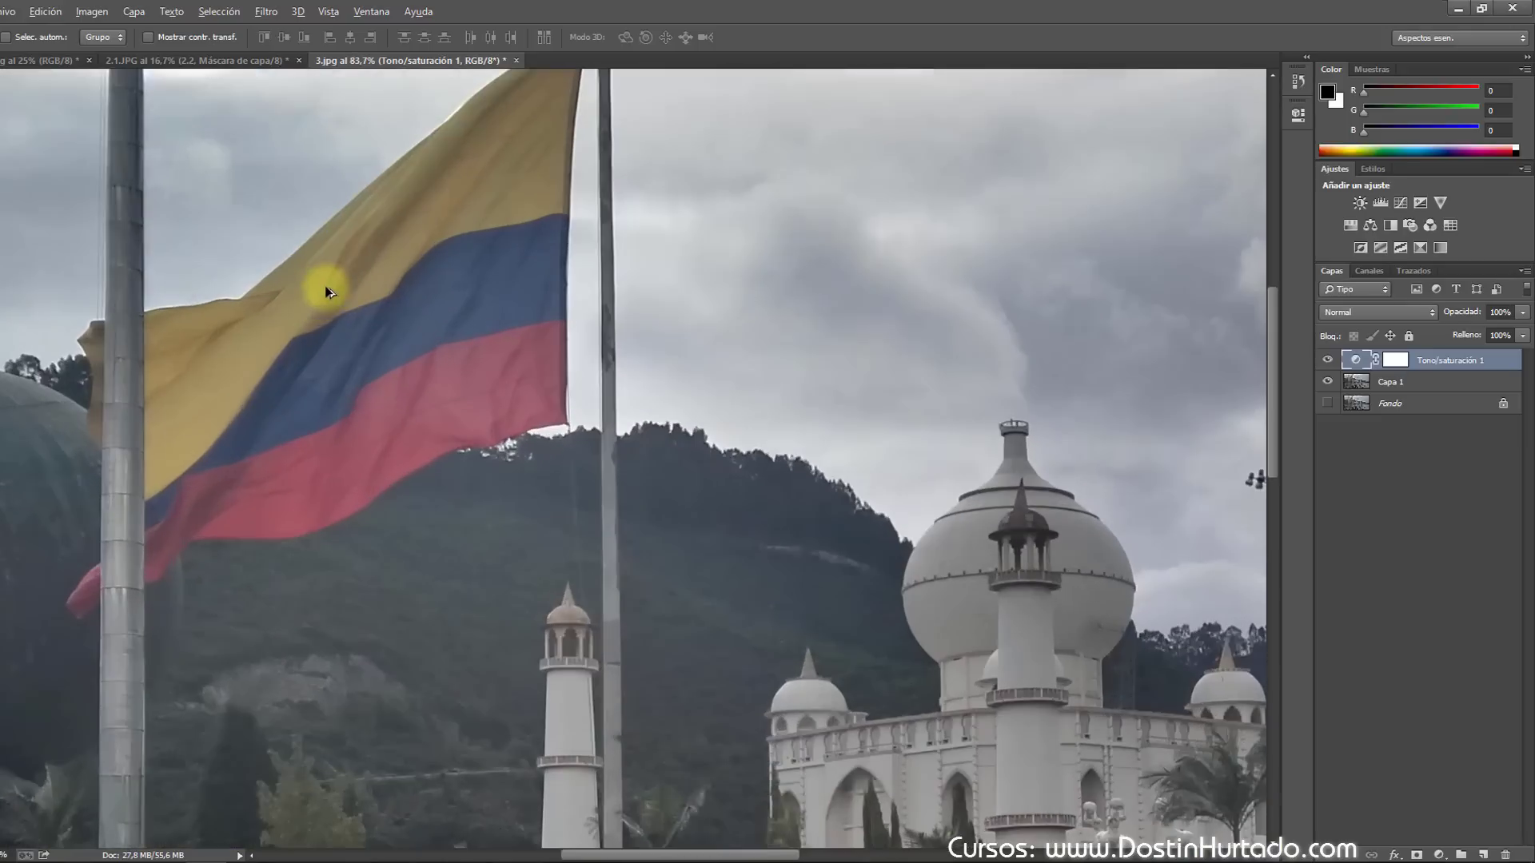
left_click_drag(301, 332, 472, 434)
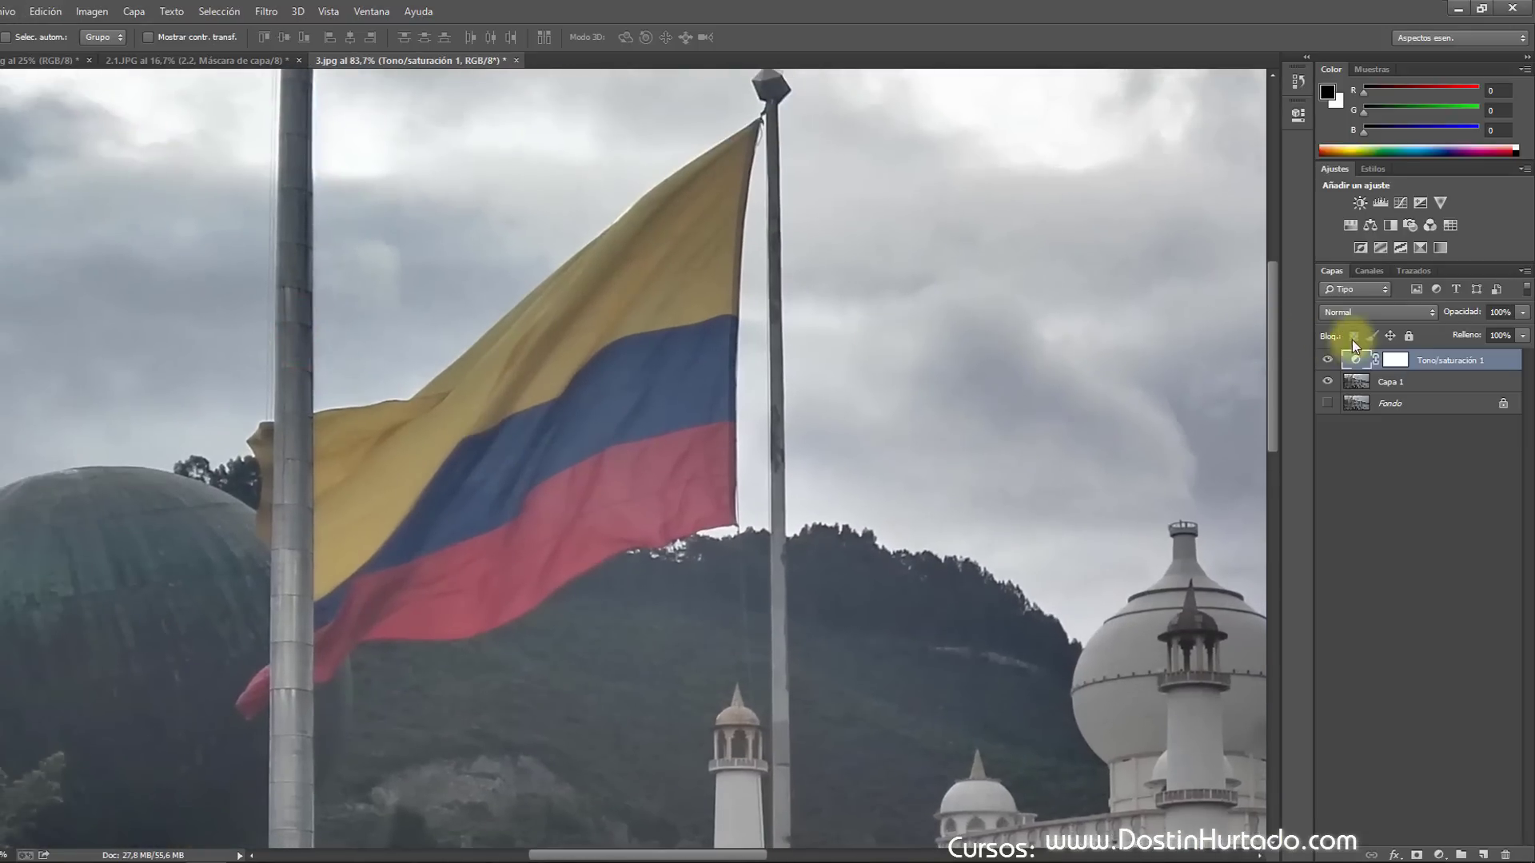
left_click(1395, 360)
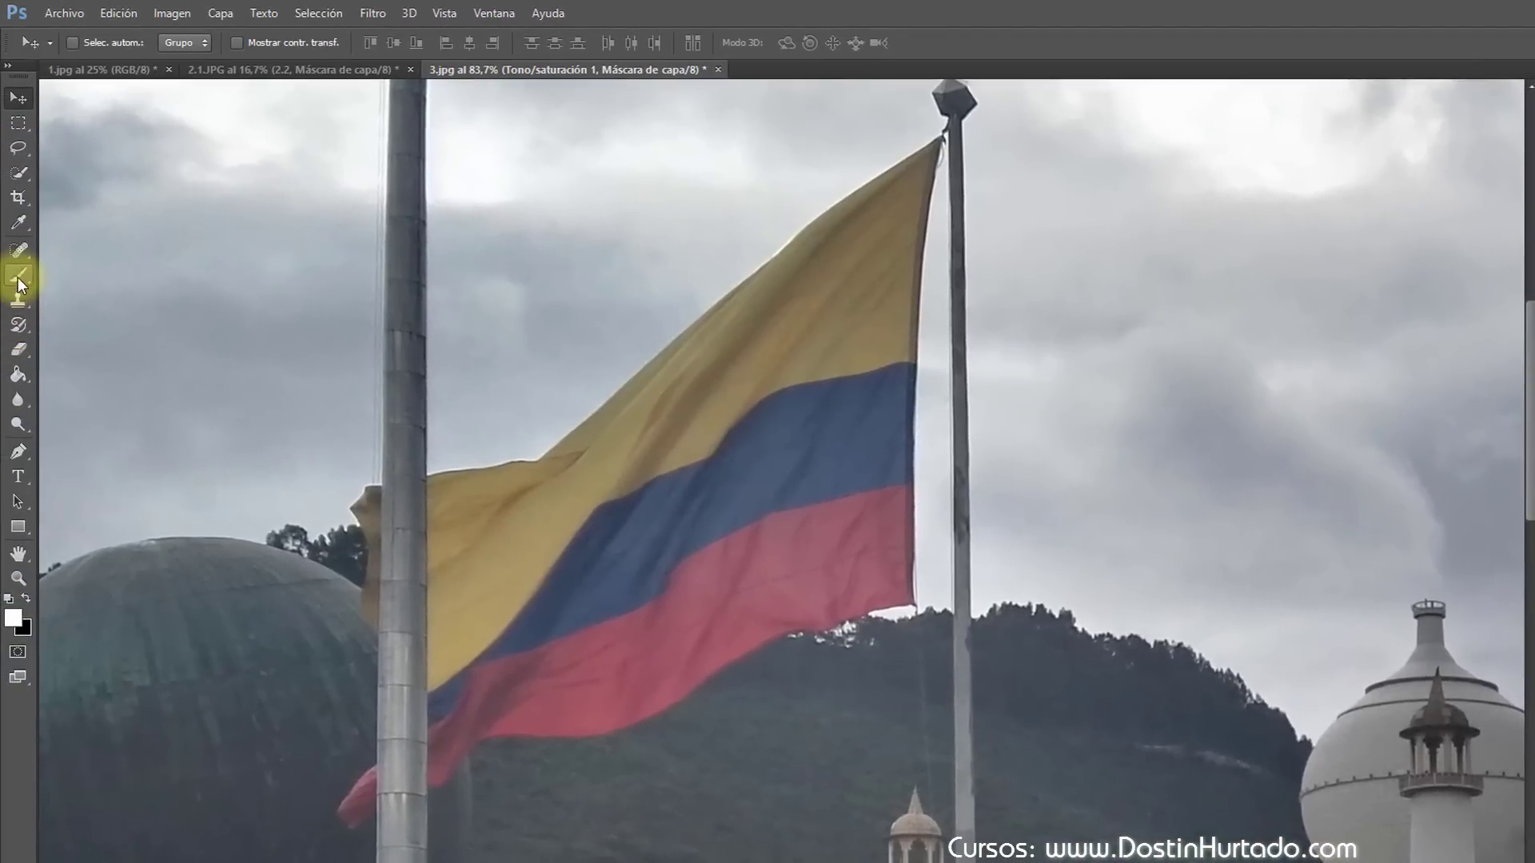
left_click(19, 275)
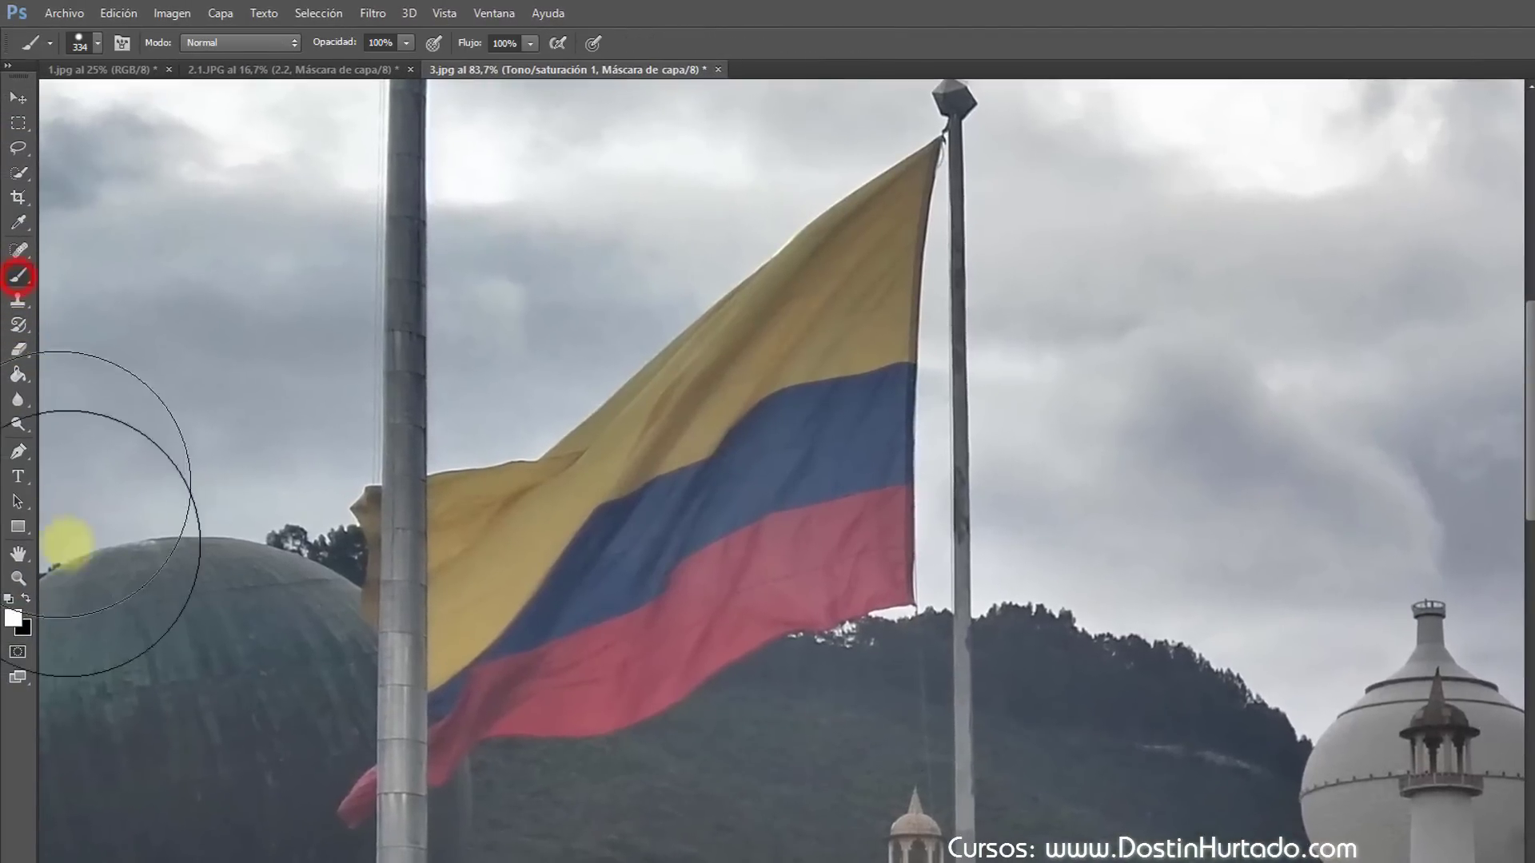
left_click(25, 598)
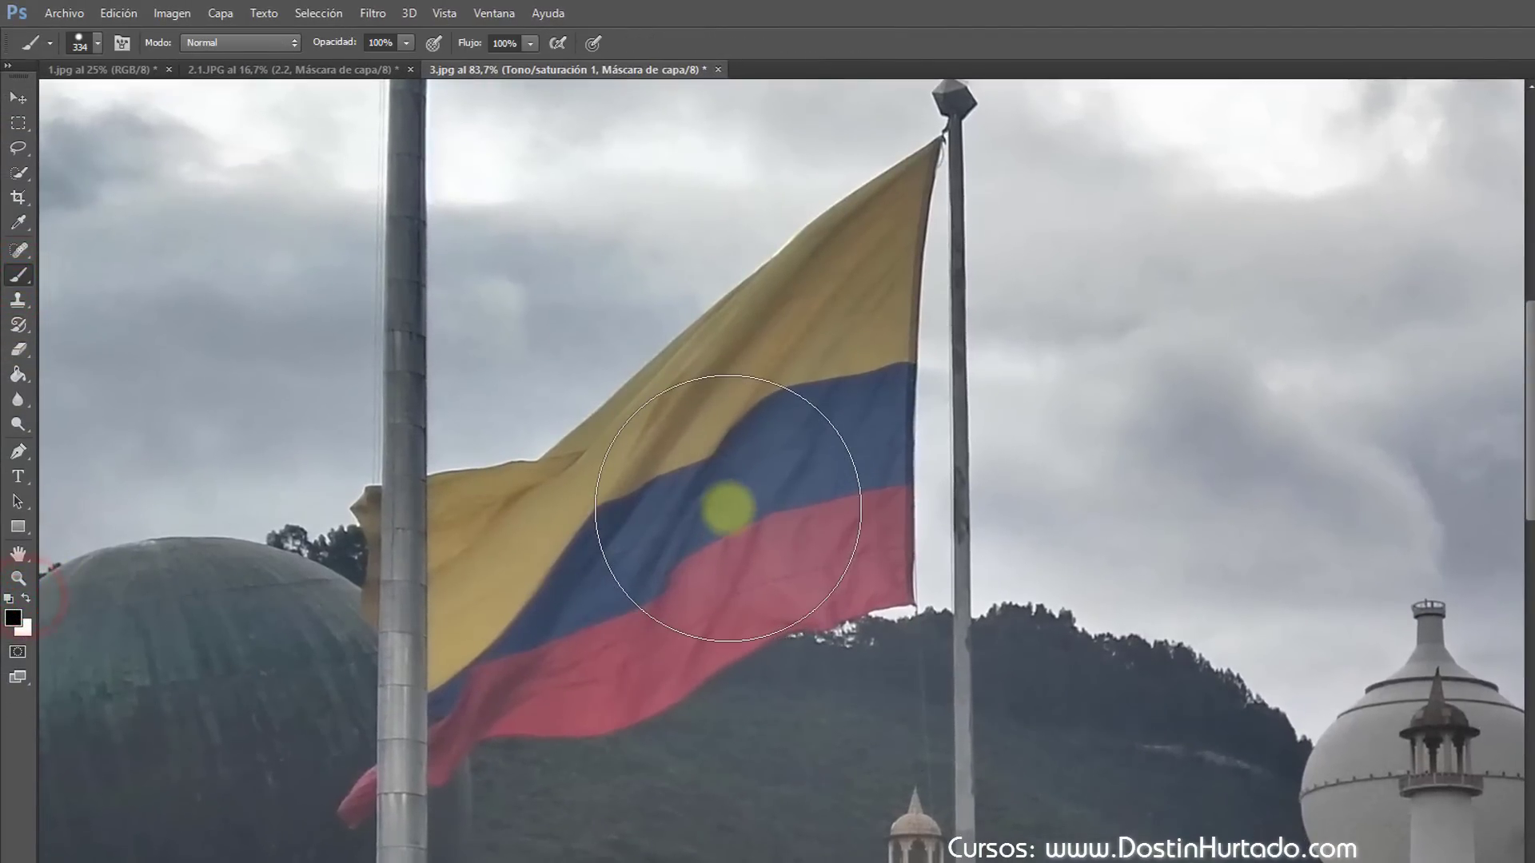
right_click(726, 521)
left_click_drag(791, 443, 771, 443)
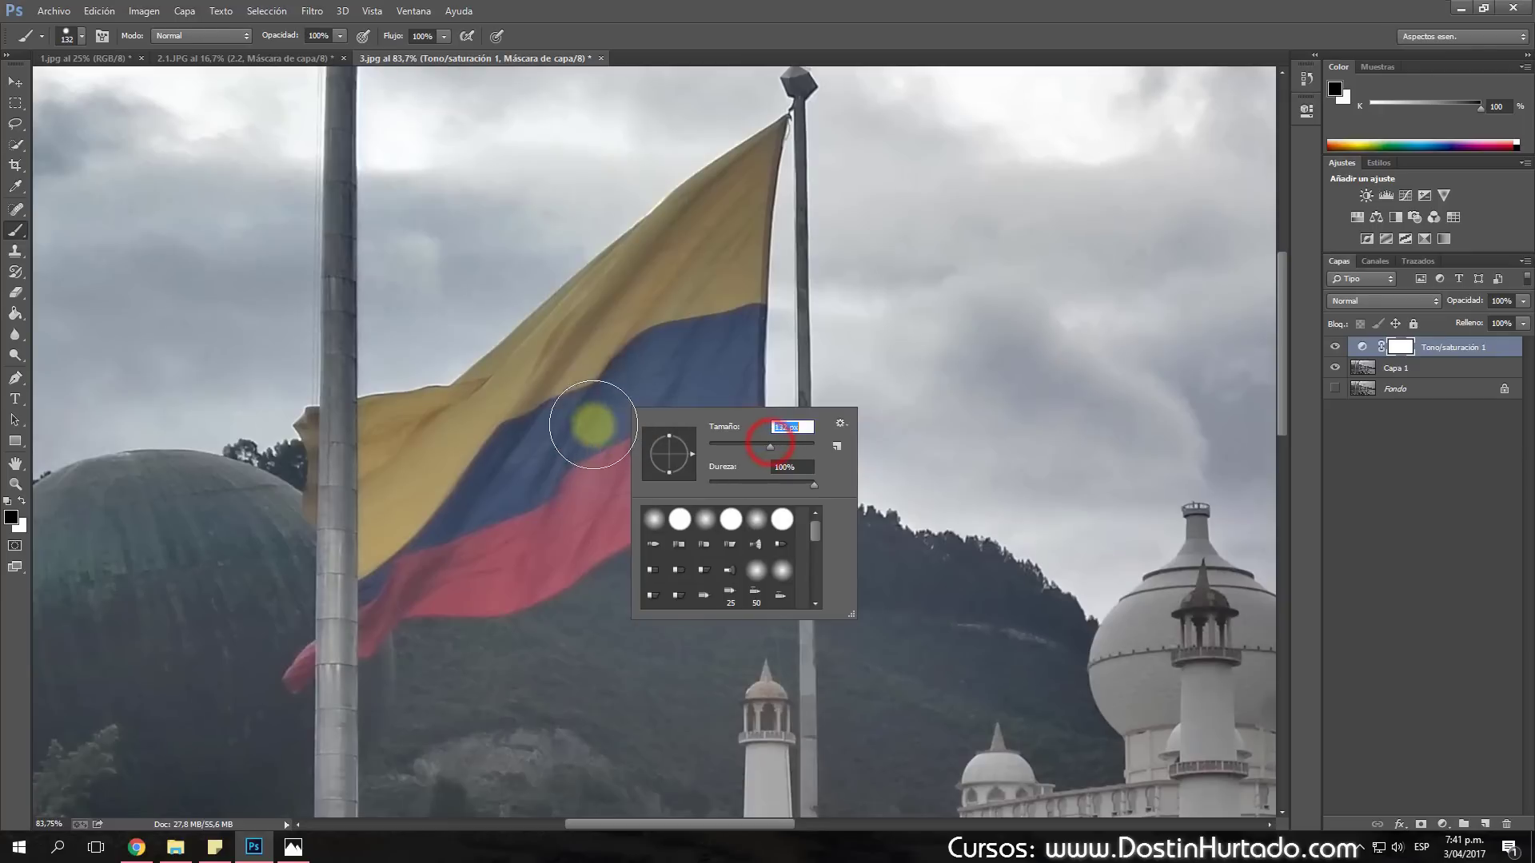
left_click(557, 399)
Step: Paint black over the flag on the mask, then shrink the brush for finer edges
mouse_move(333, 441)
left_mouse_down()
mouse_move(360, 628)
mouse_move(712, 486)
mouse_move(736, 429)
mouse_move(729, 267)
mouse_move(750, 154)
mouse_move(490, 360)
mouse_move(315, 435)
mouse_move(399, 452)
mouse_move(458, 386)
left_mouse_up()
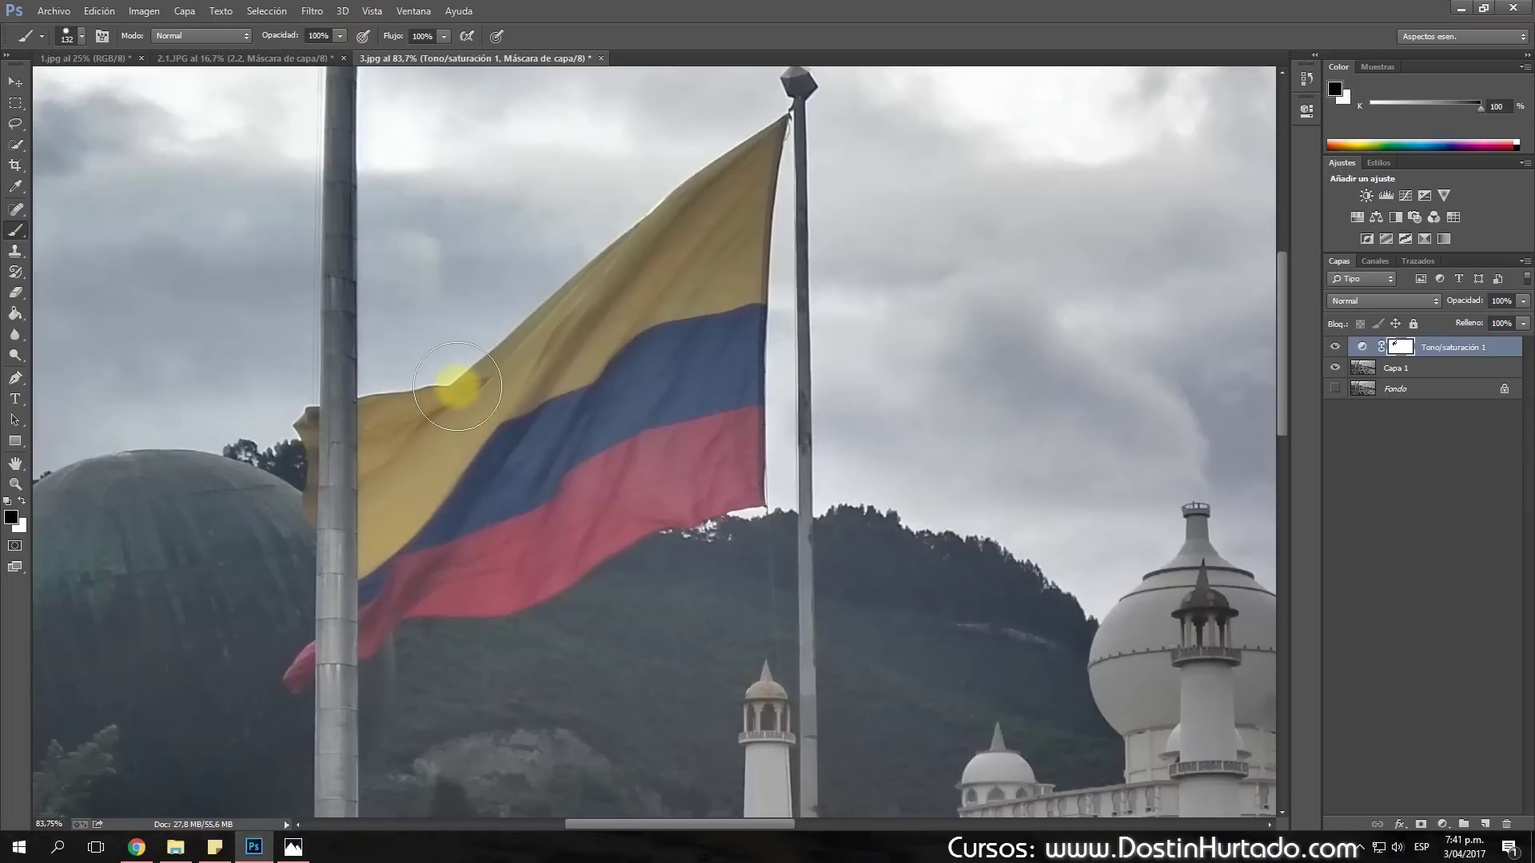
left_click(82, 37)
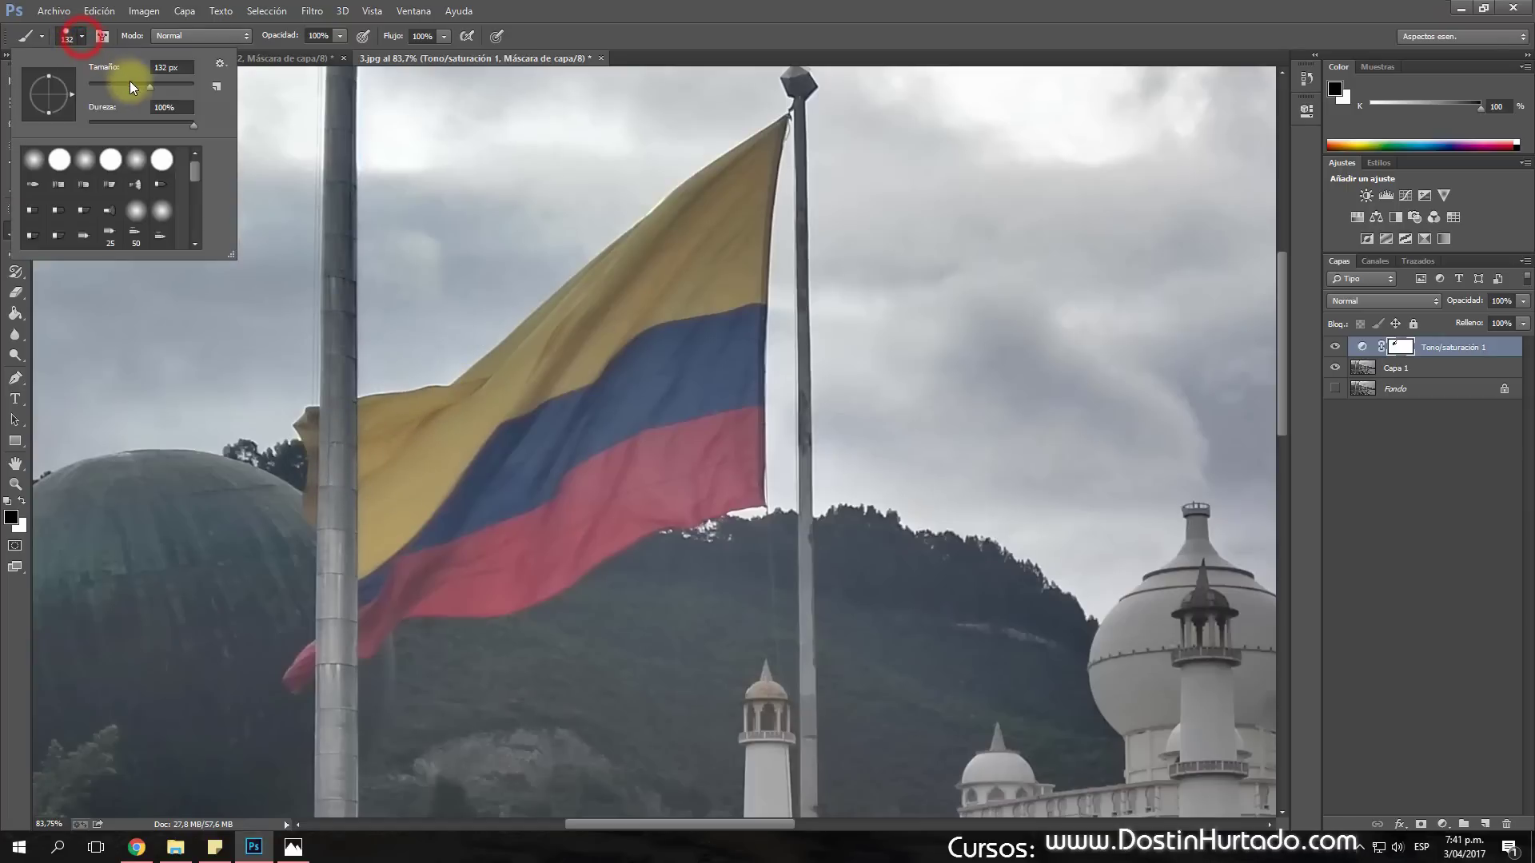
left_click_drag(129, 83, 125, 87)
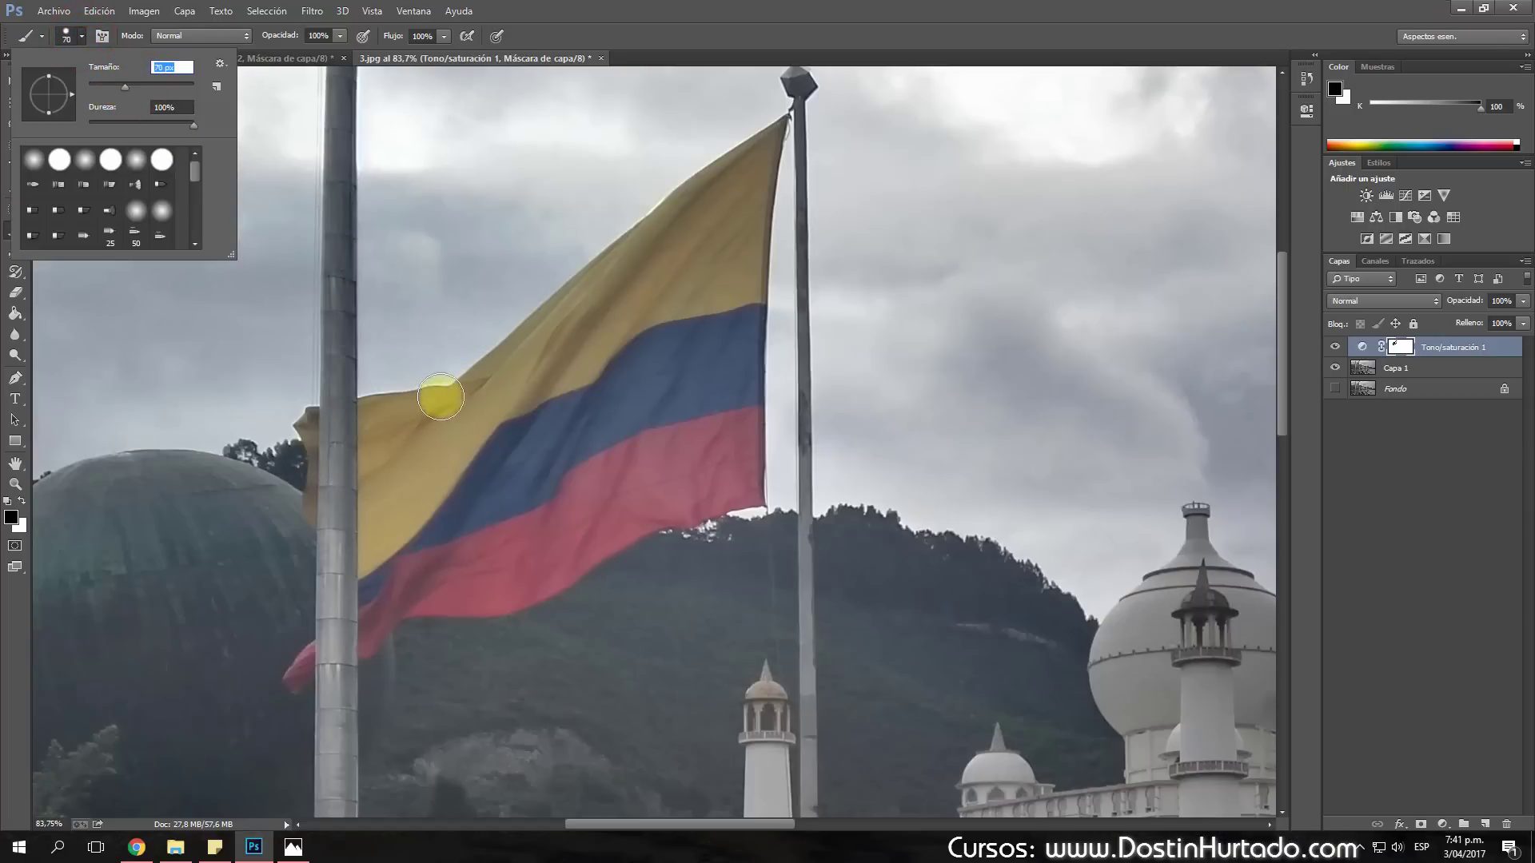
left_click(646, 16)
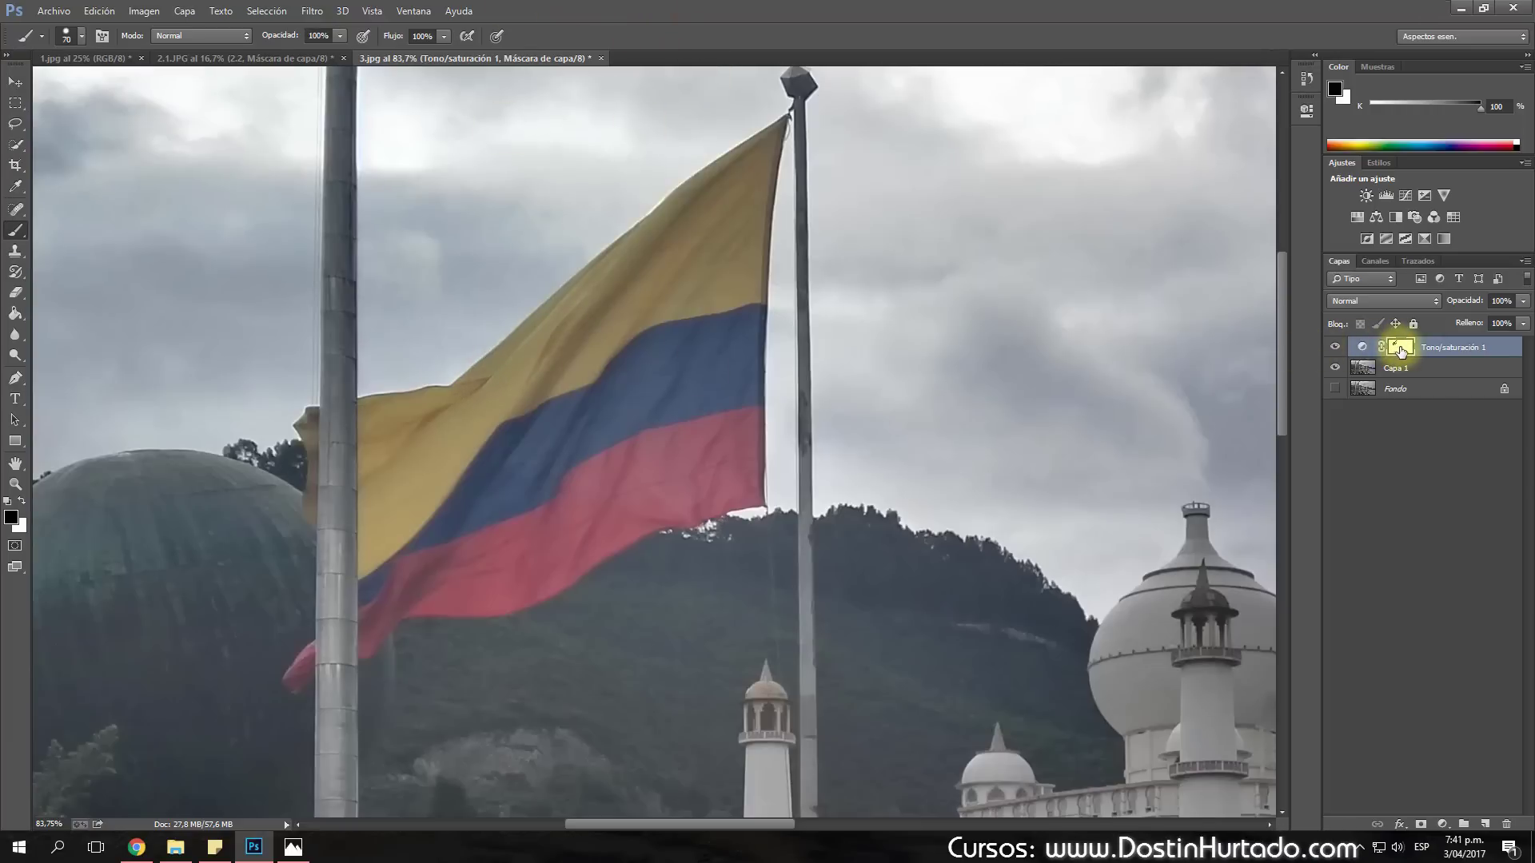
Step: View the mask alone and paint the remaining white wedge in the flag shape black
left_click(1405, 352, "alt")
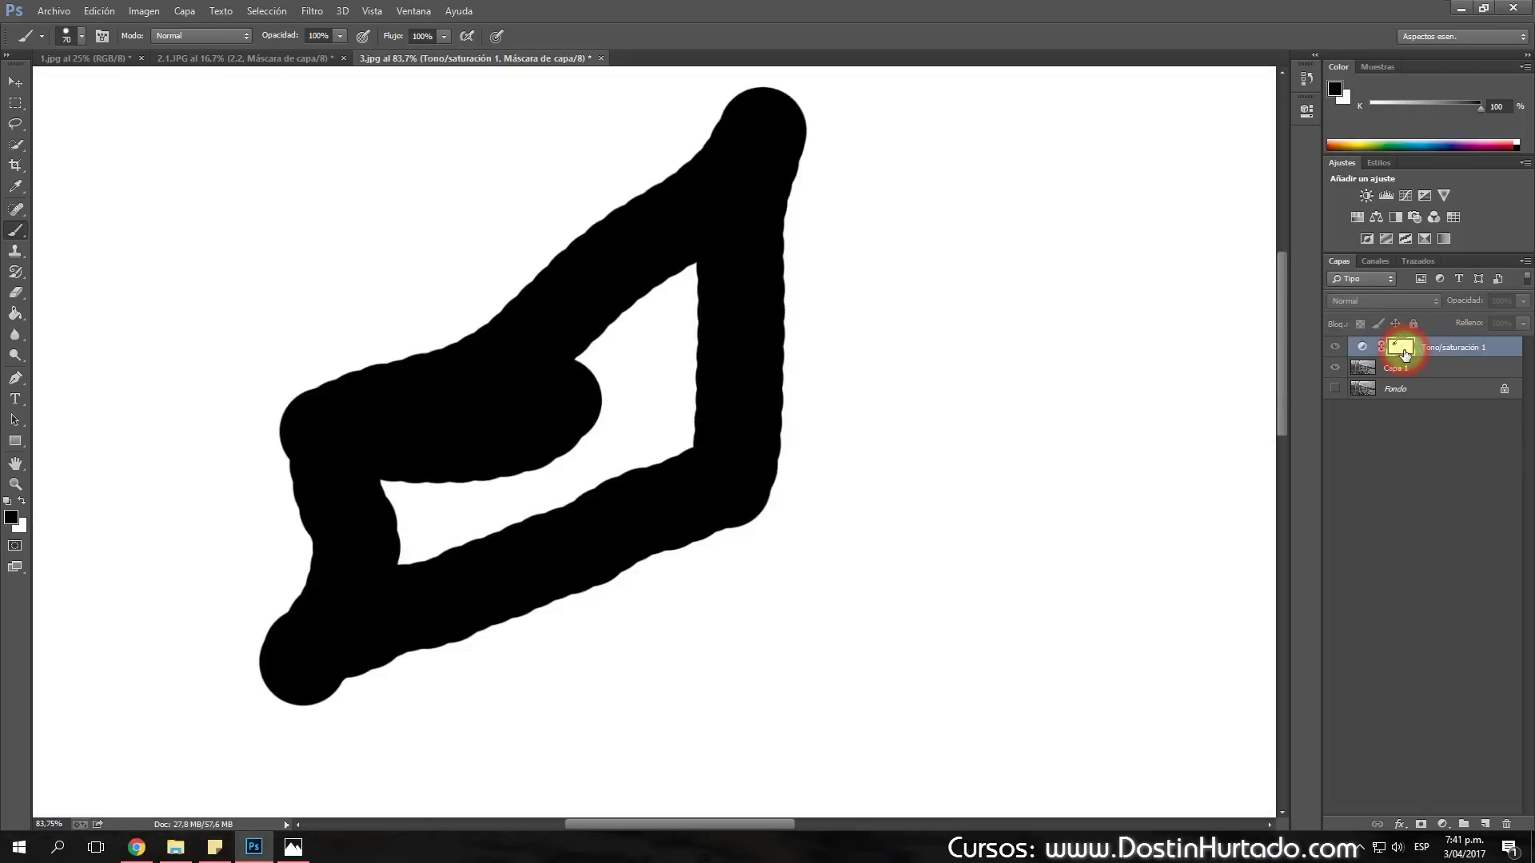
mouse_move(671, 289)
left_mouse_down()
mouse_move(585, 466)
mouse_move(531, 490)
left_mouse_up()
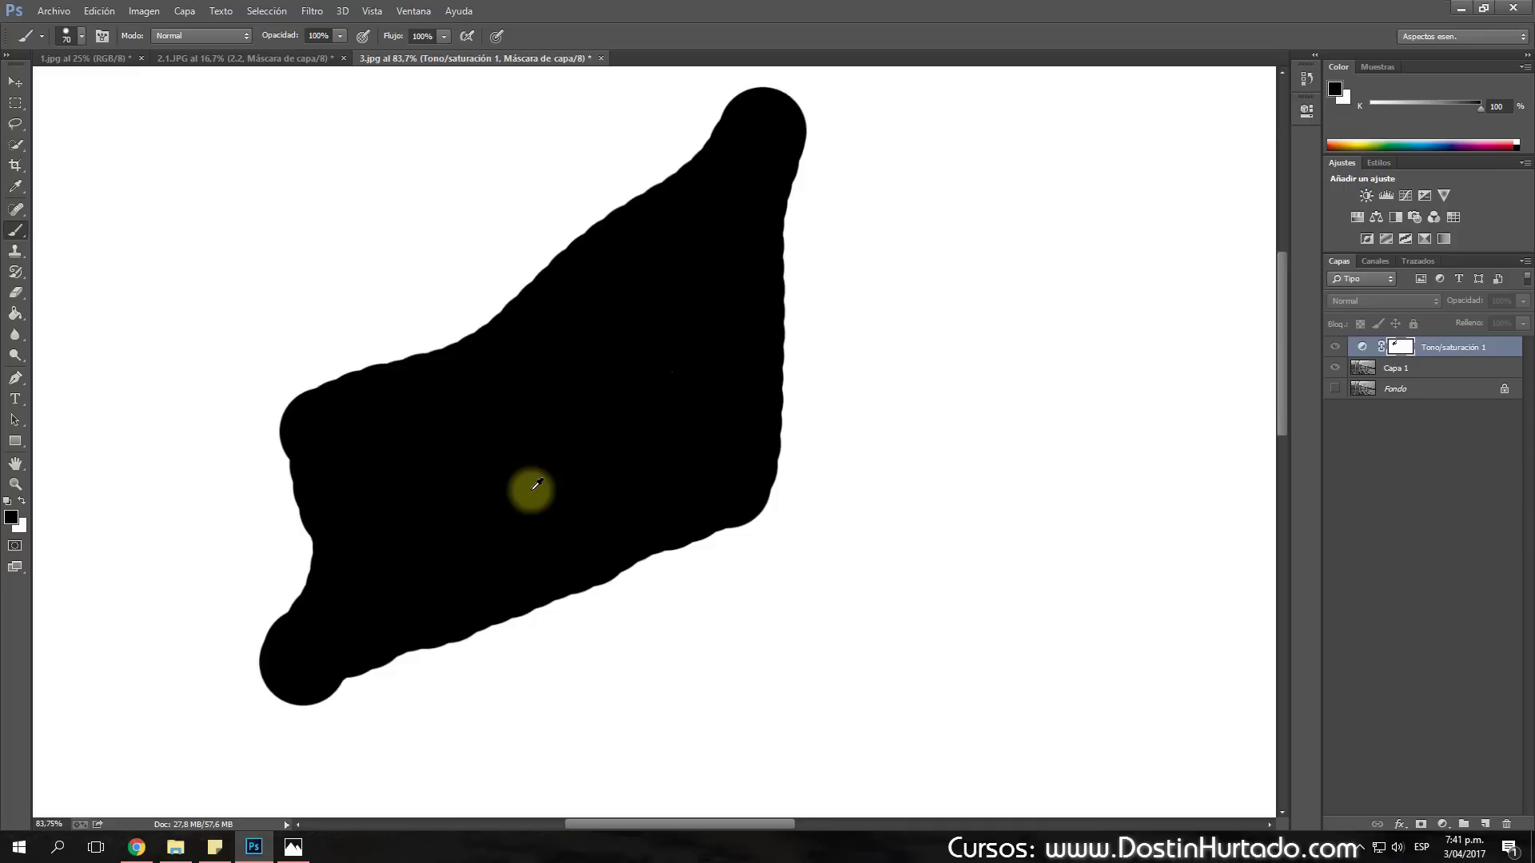
scroll(548, 490, "down", 5)
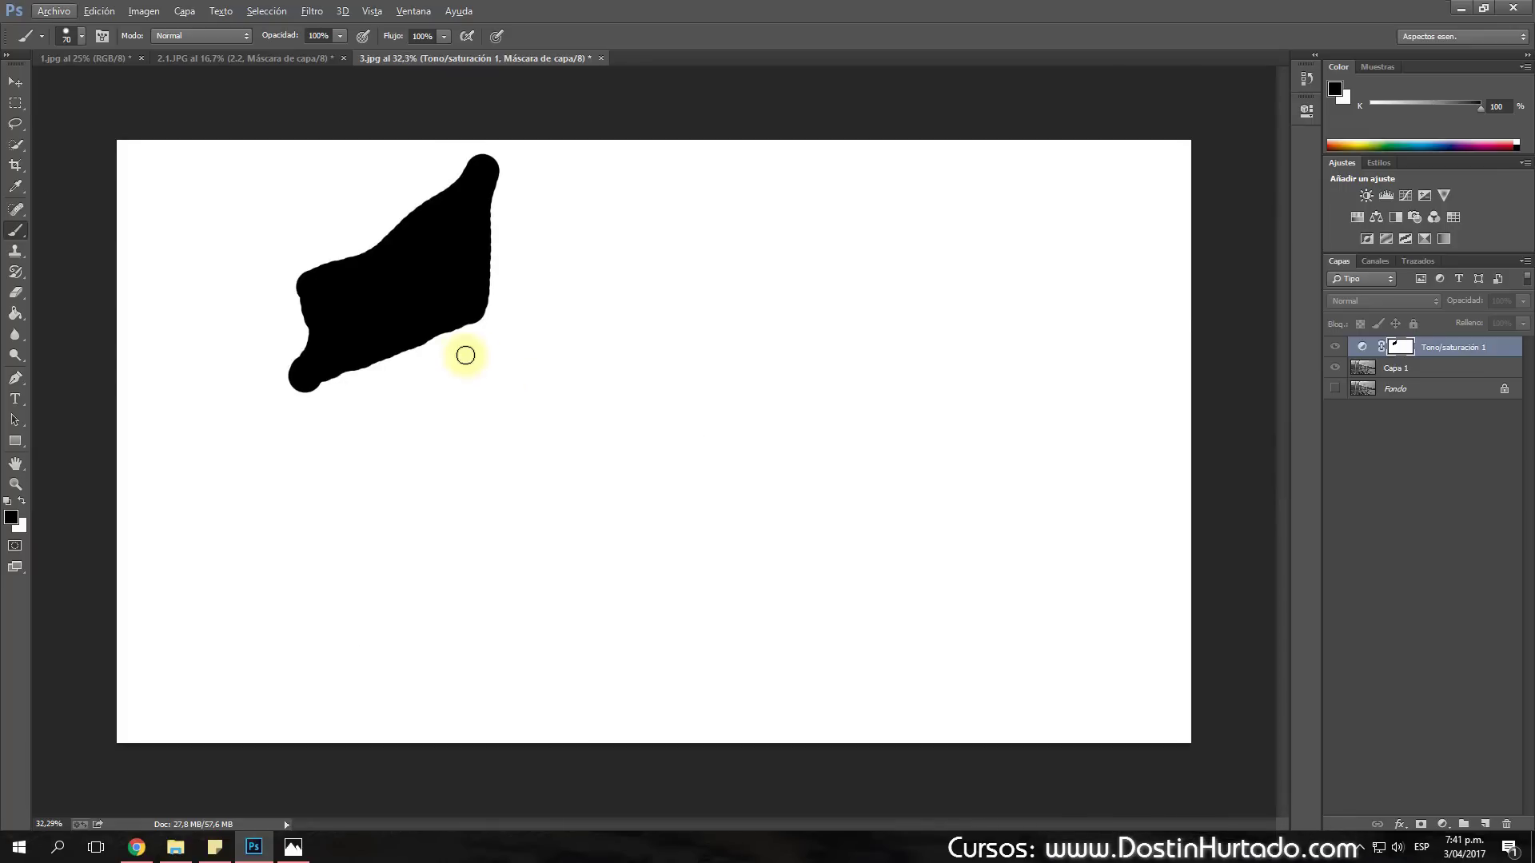
left_click(1394, 352, "alt")
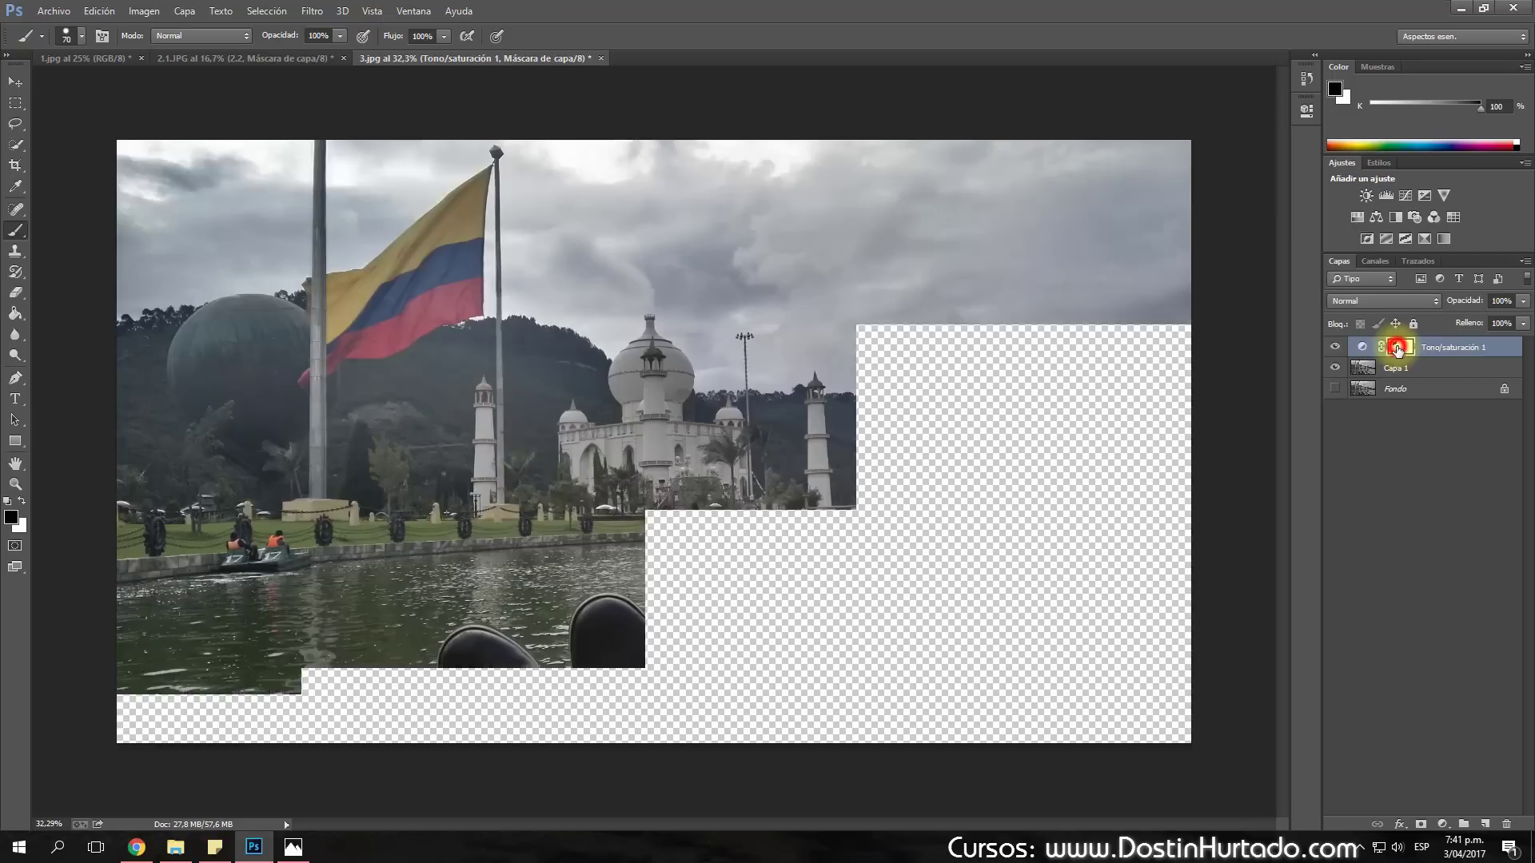
Step: Test the Hue/Saturation hue and saturation sliders on the mask, then reset them to defaults
left_click(1367, 351)
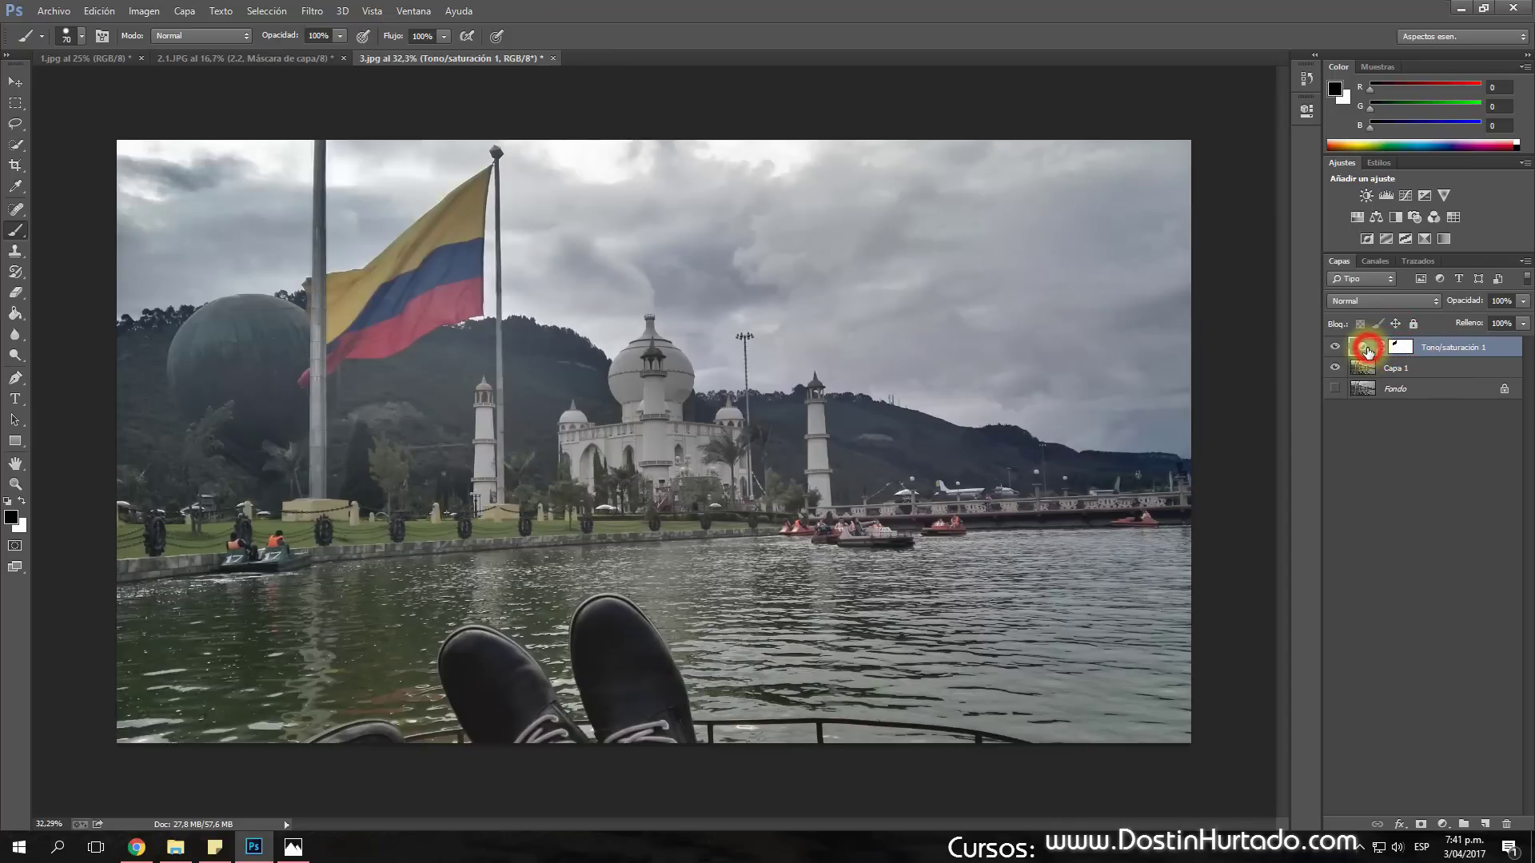
double_click(1368, 351)
left_click_drag(1168, 207, 1259, 207)
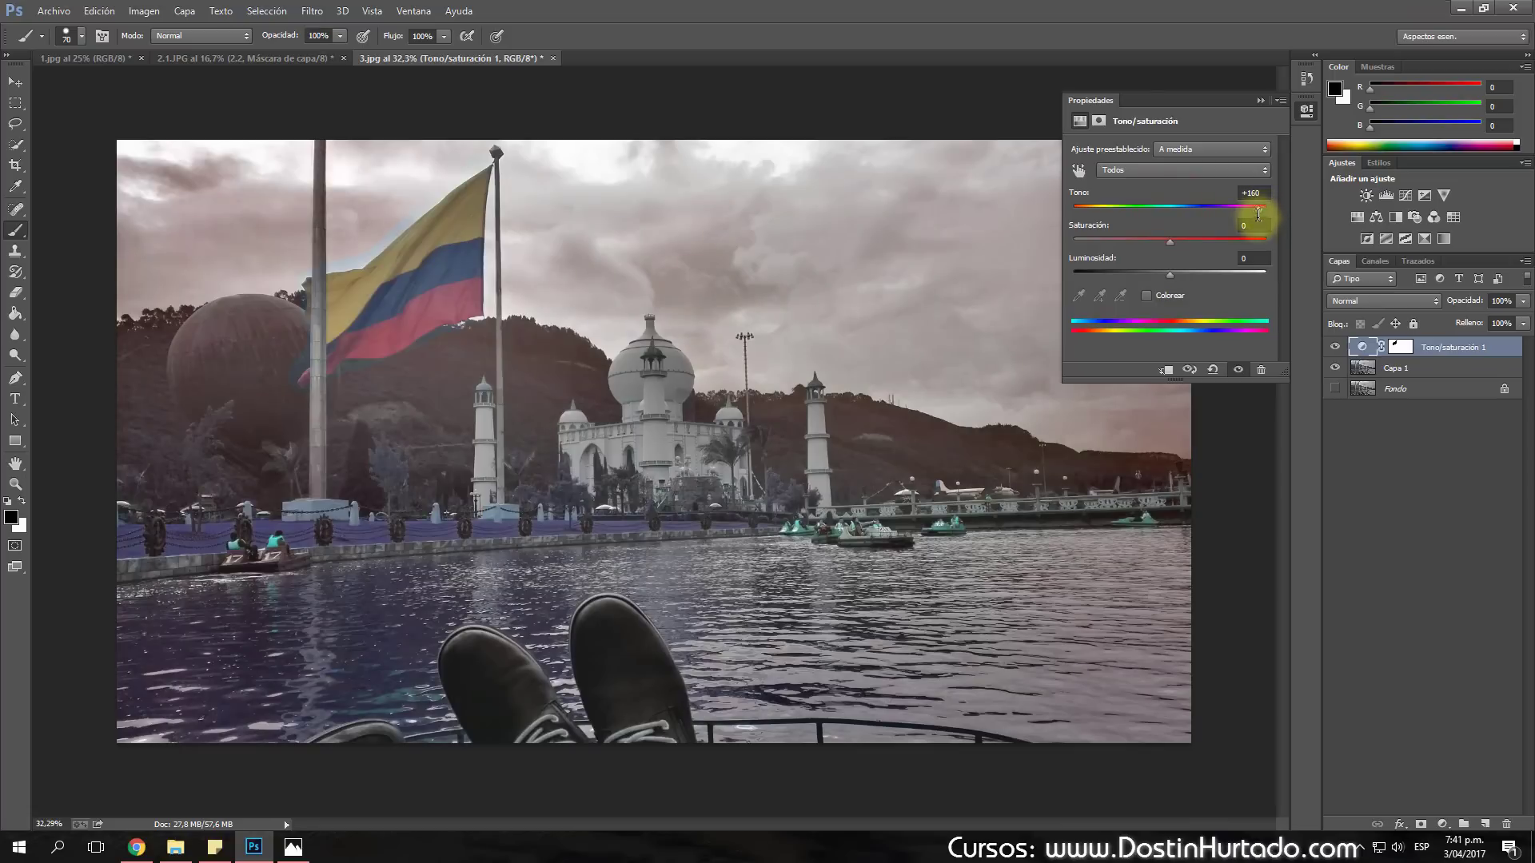
left_click_drag(1170, 241, 1219, 240)
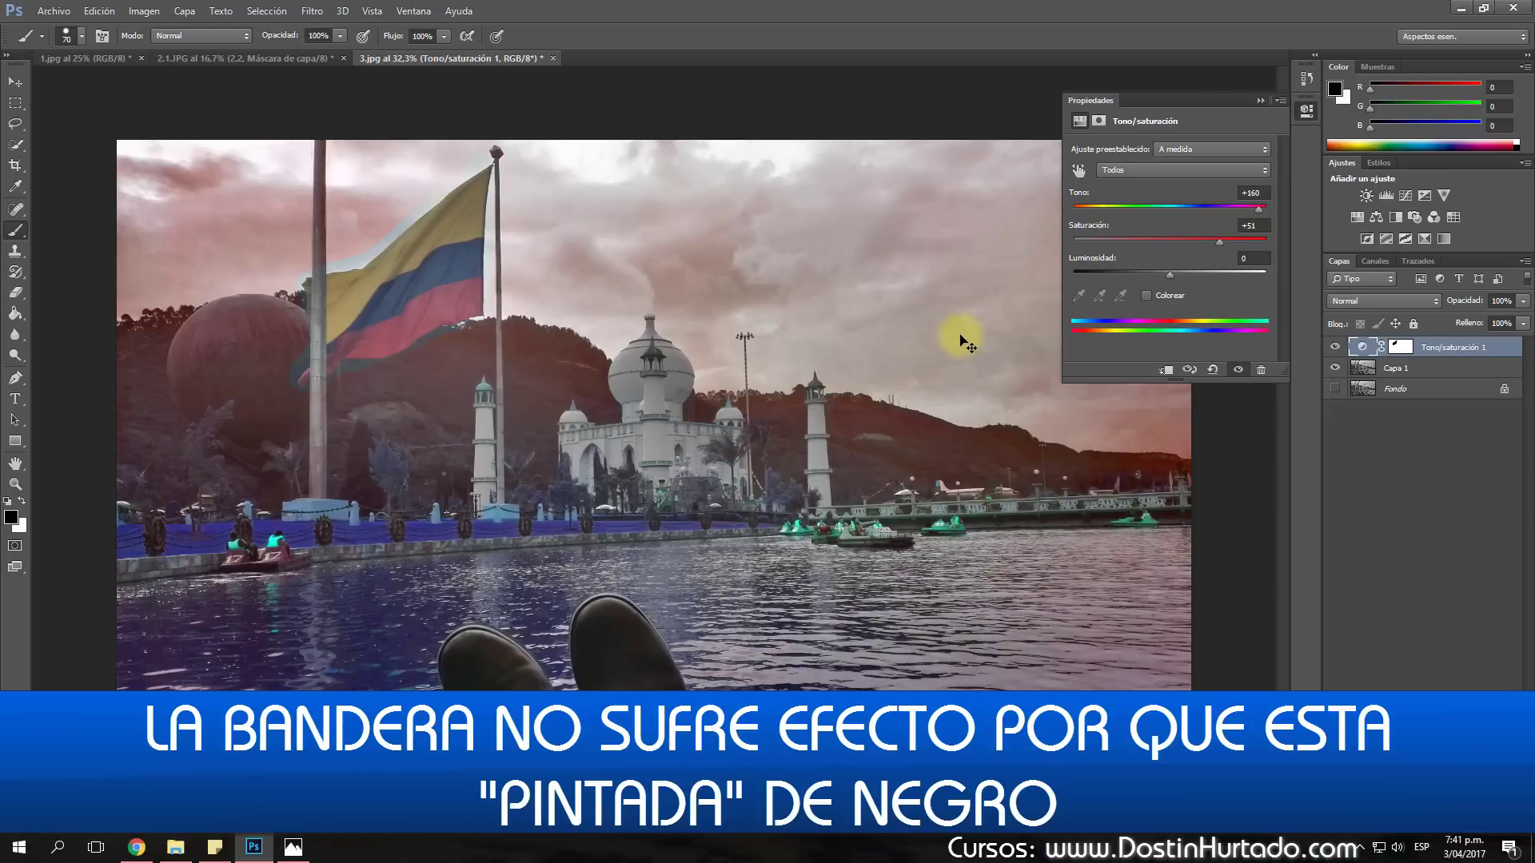
left_click(1212, 369)
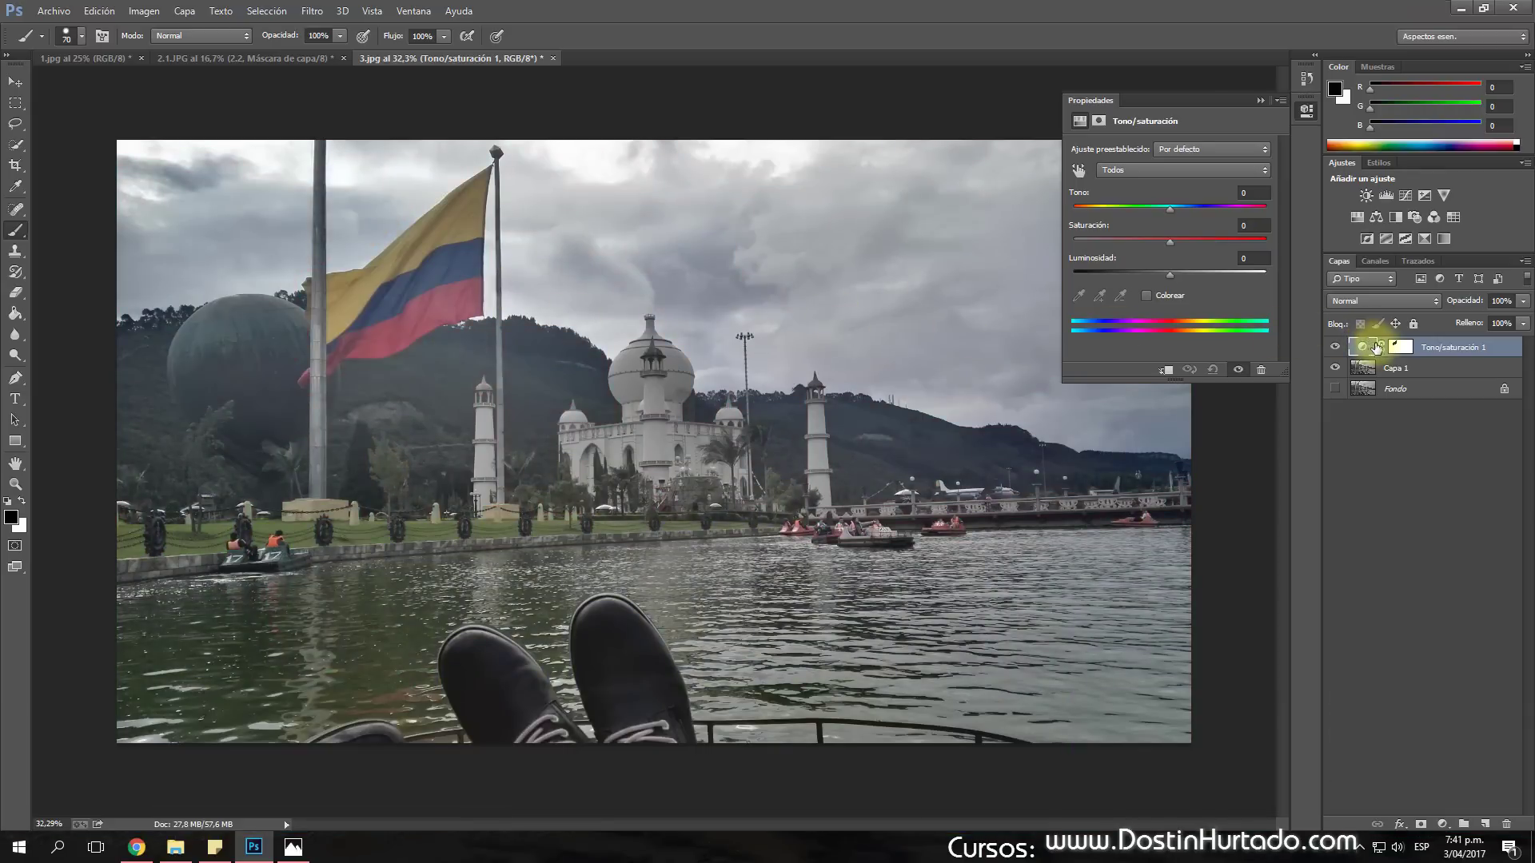
Step: Invert the Tono/saturación 1 mask so only the flag shape stays white
left_click(1402, 352)
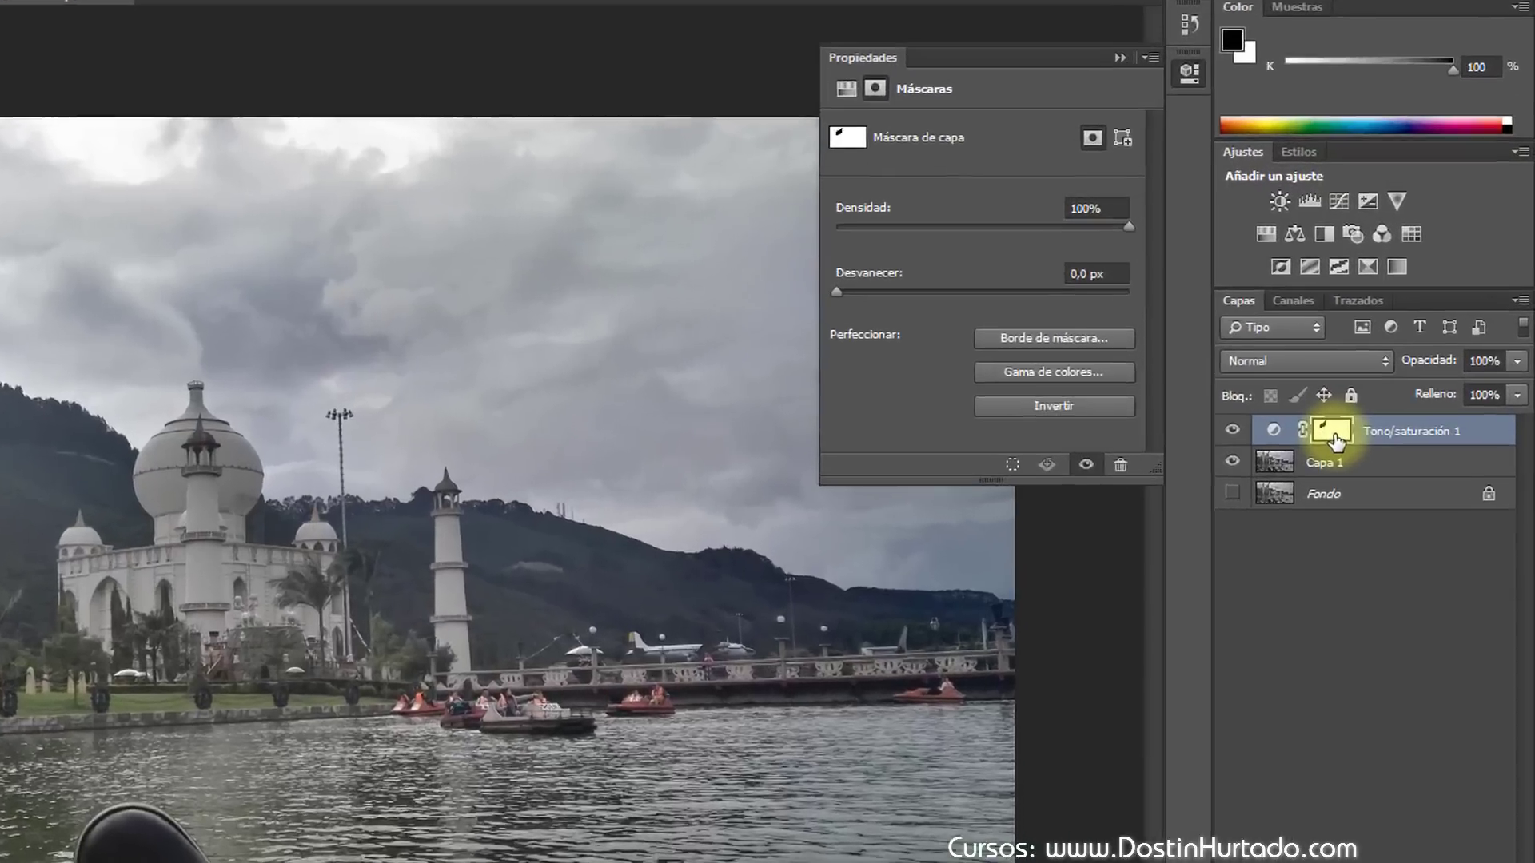
key("ctrl+i")
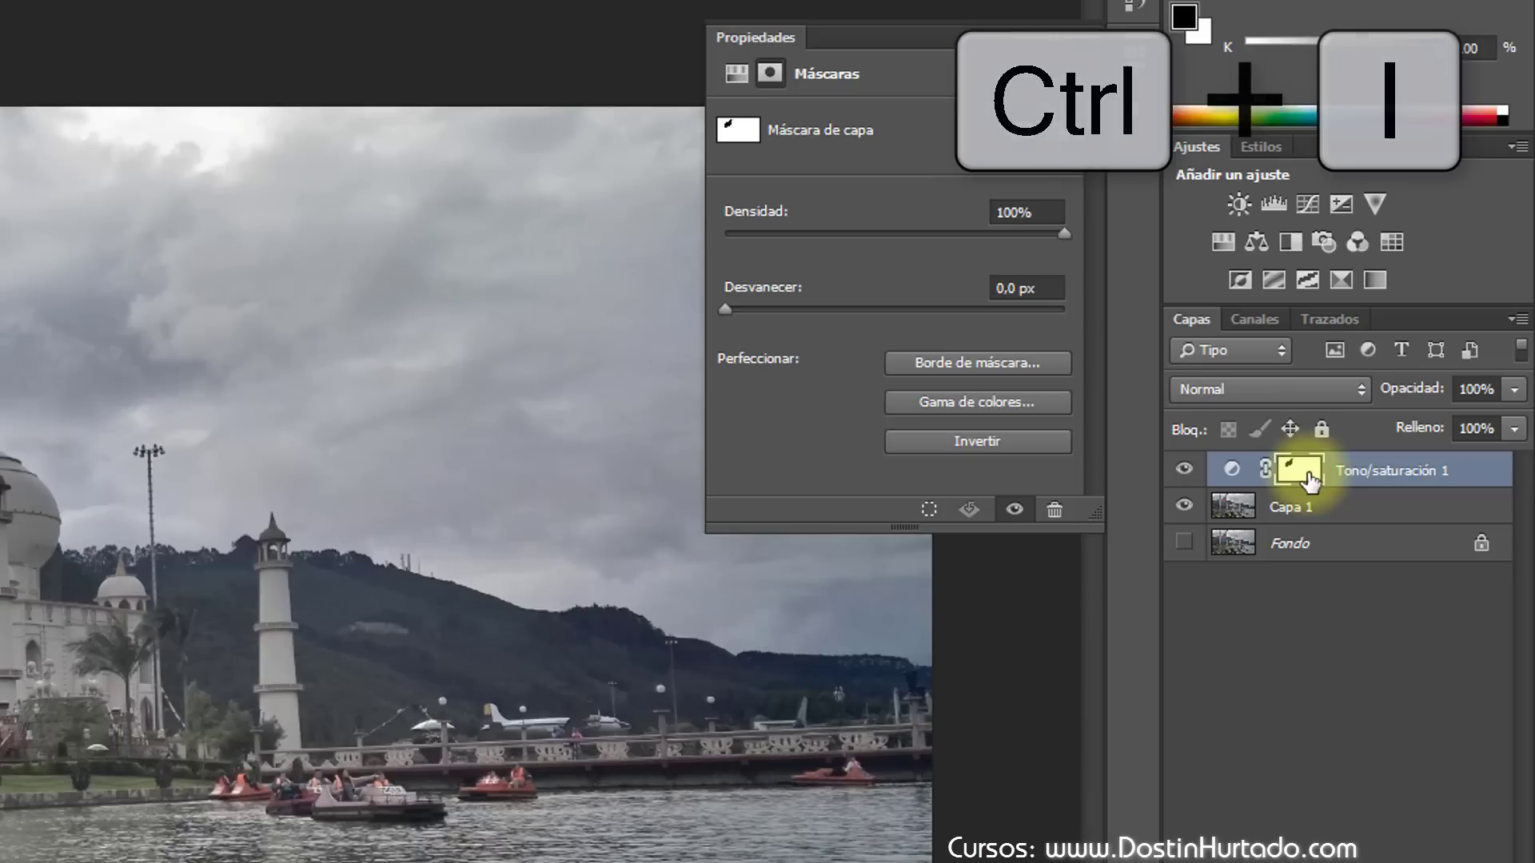
key("ctrl+i")
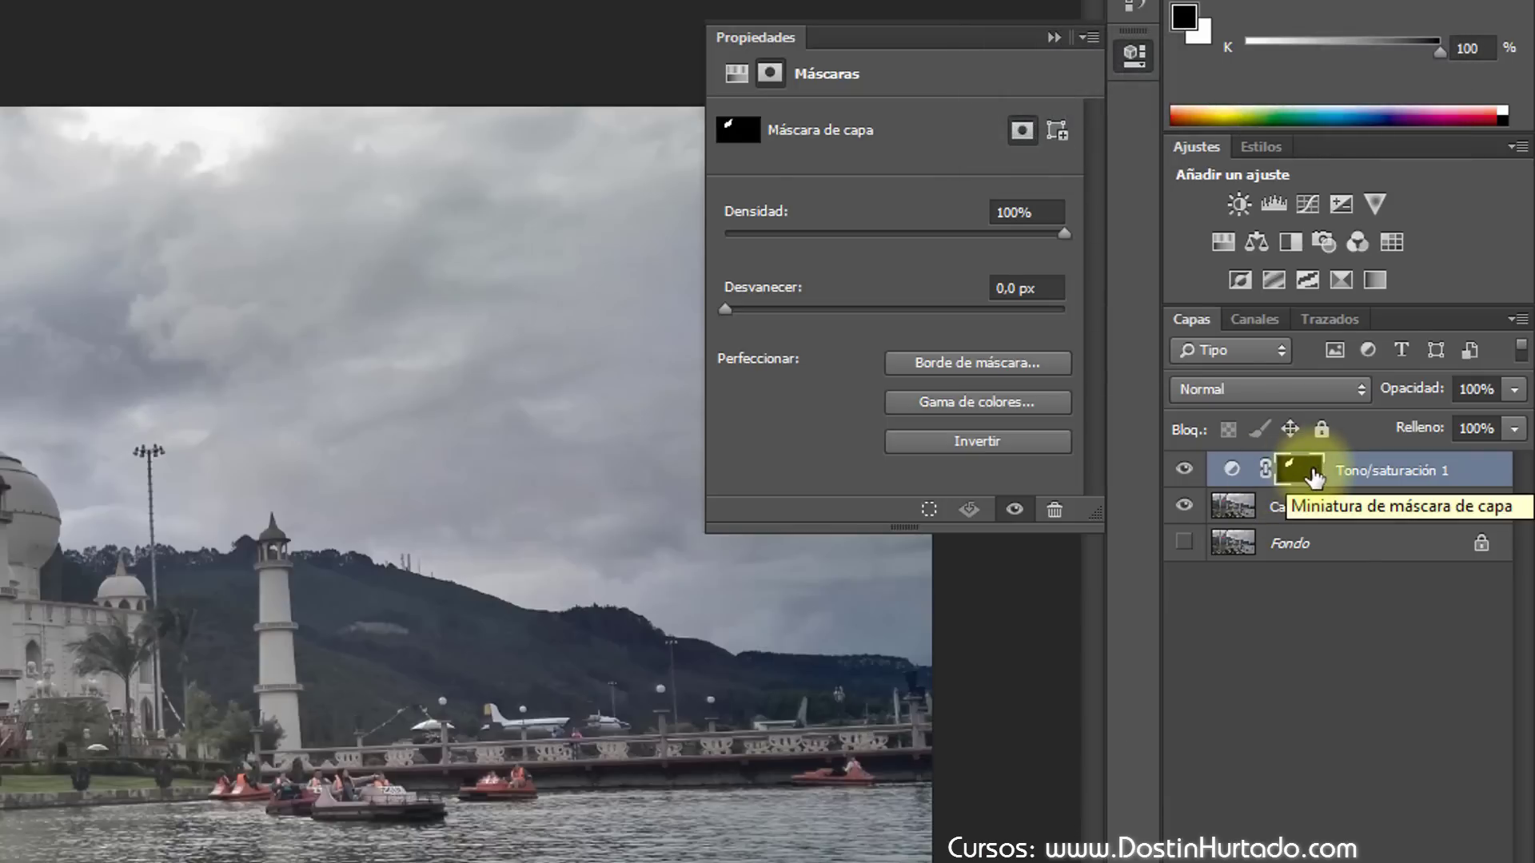
left_click(1313, 477, "alt")
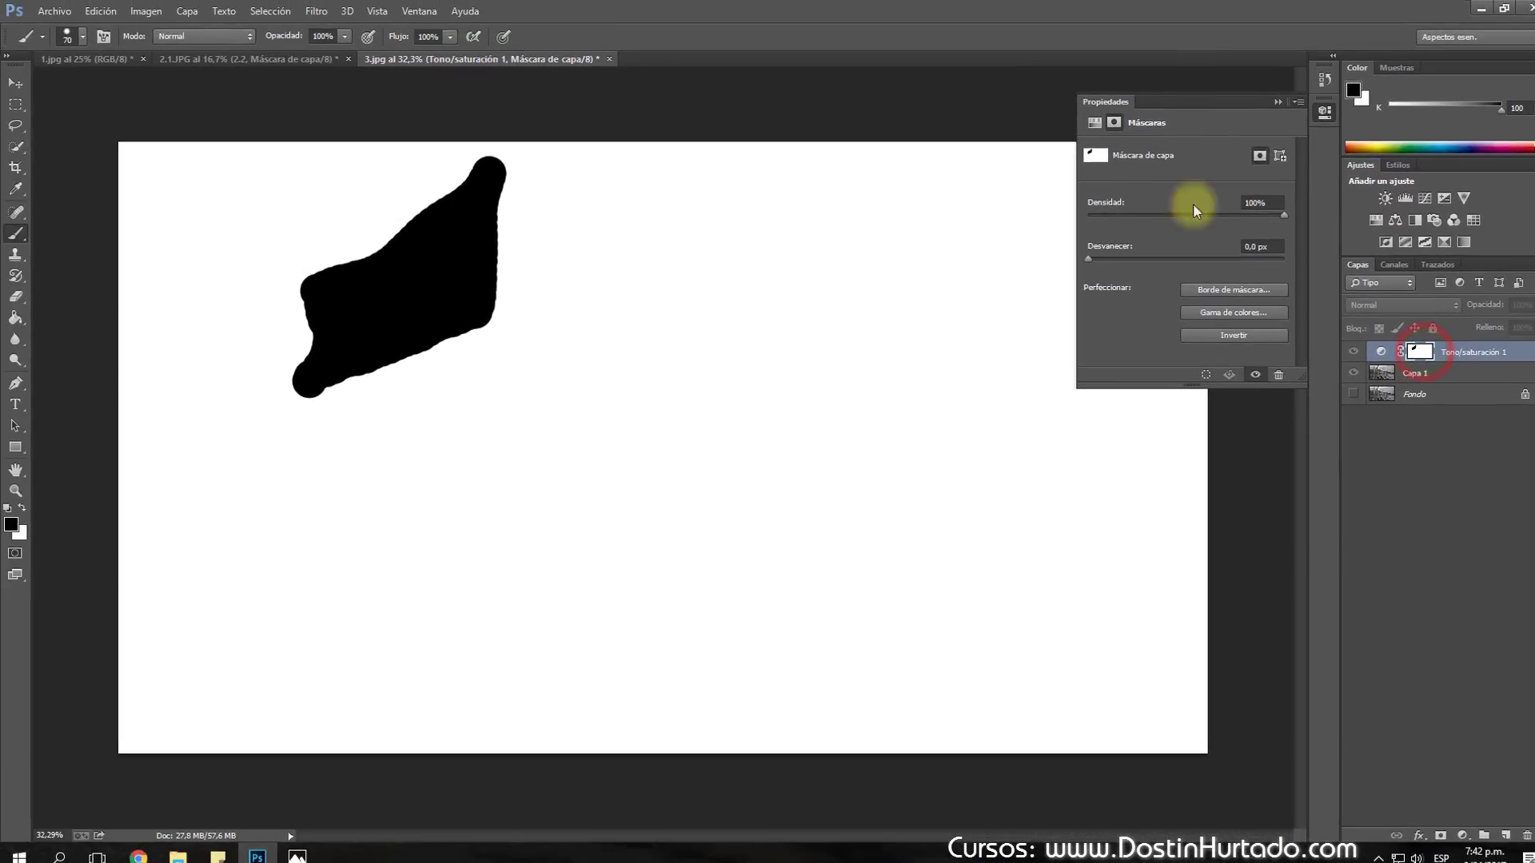
left_click(1279, 101)
key("ctrl+i")
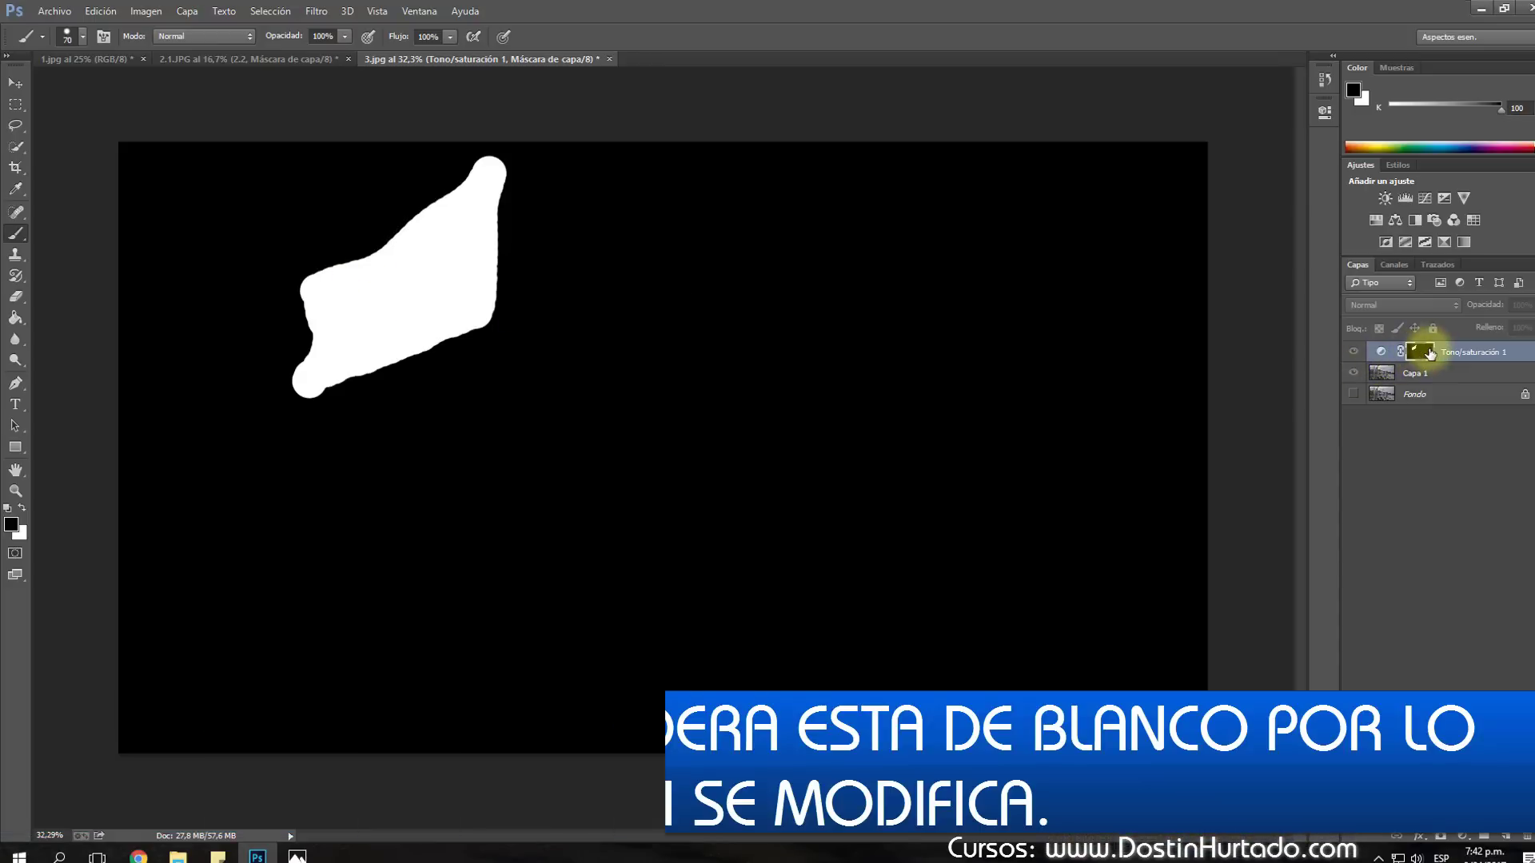
left_click(1420, 352, "alt")
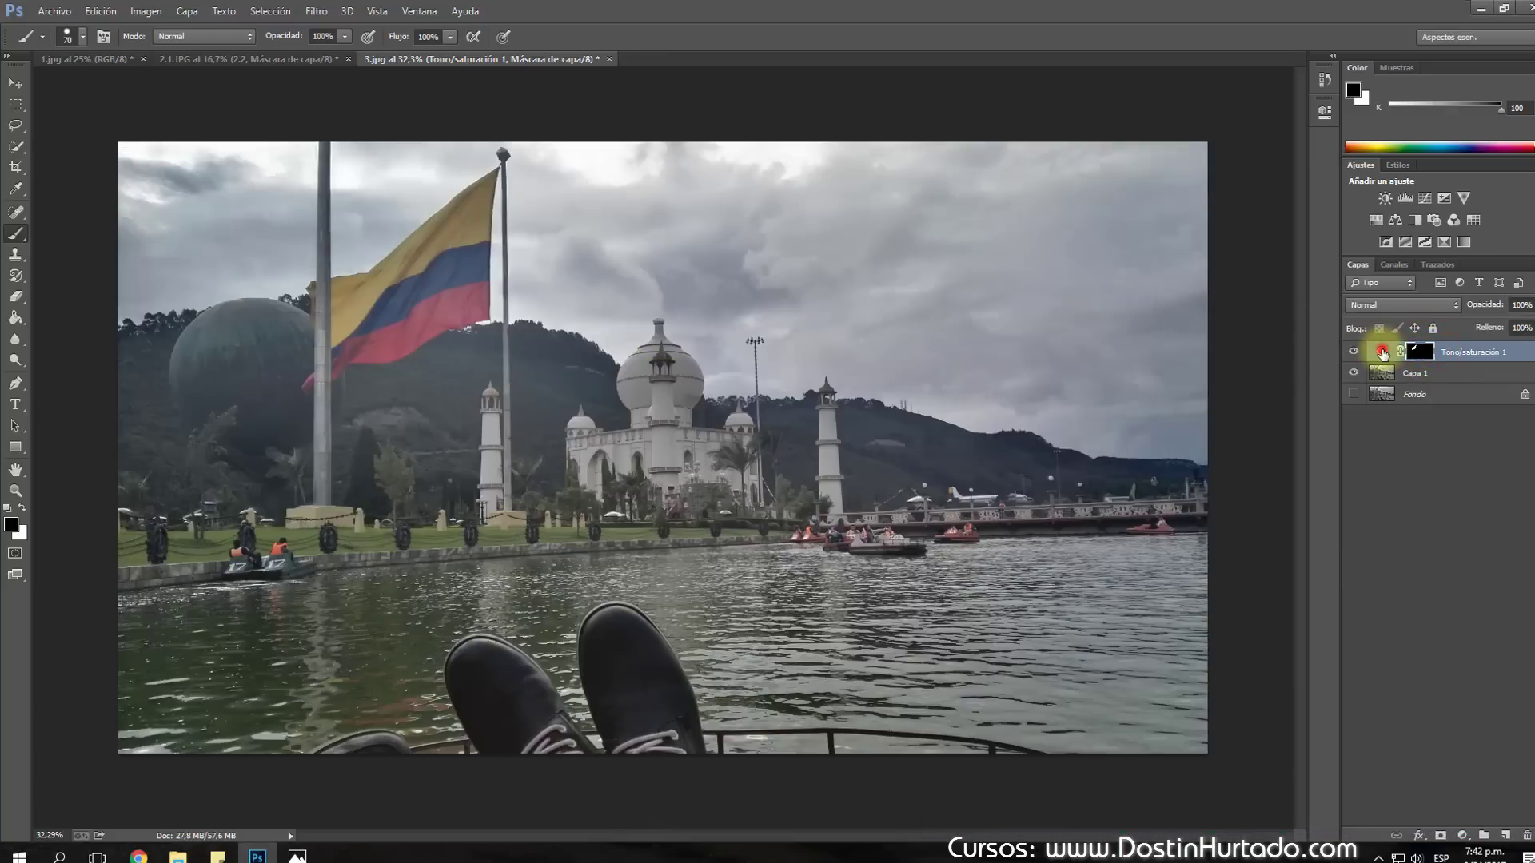
Step: Set the Hue/Saturation adjustment to saturation +57 and lightness +3
left_click(1372, 350)
double_click(1372, 350)
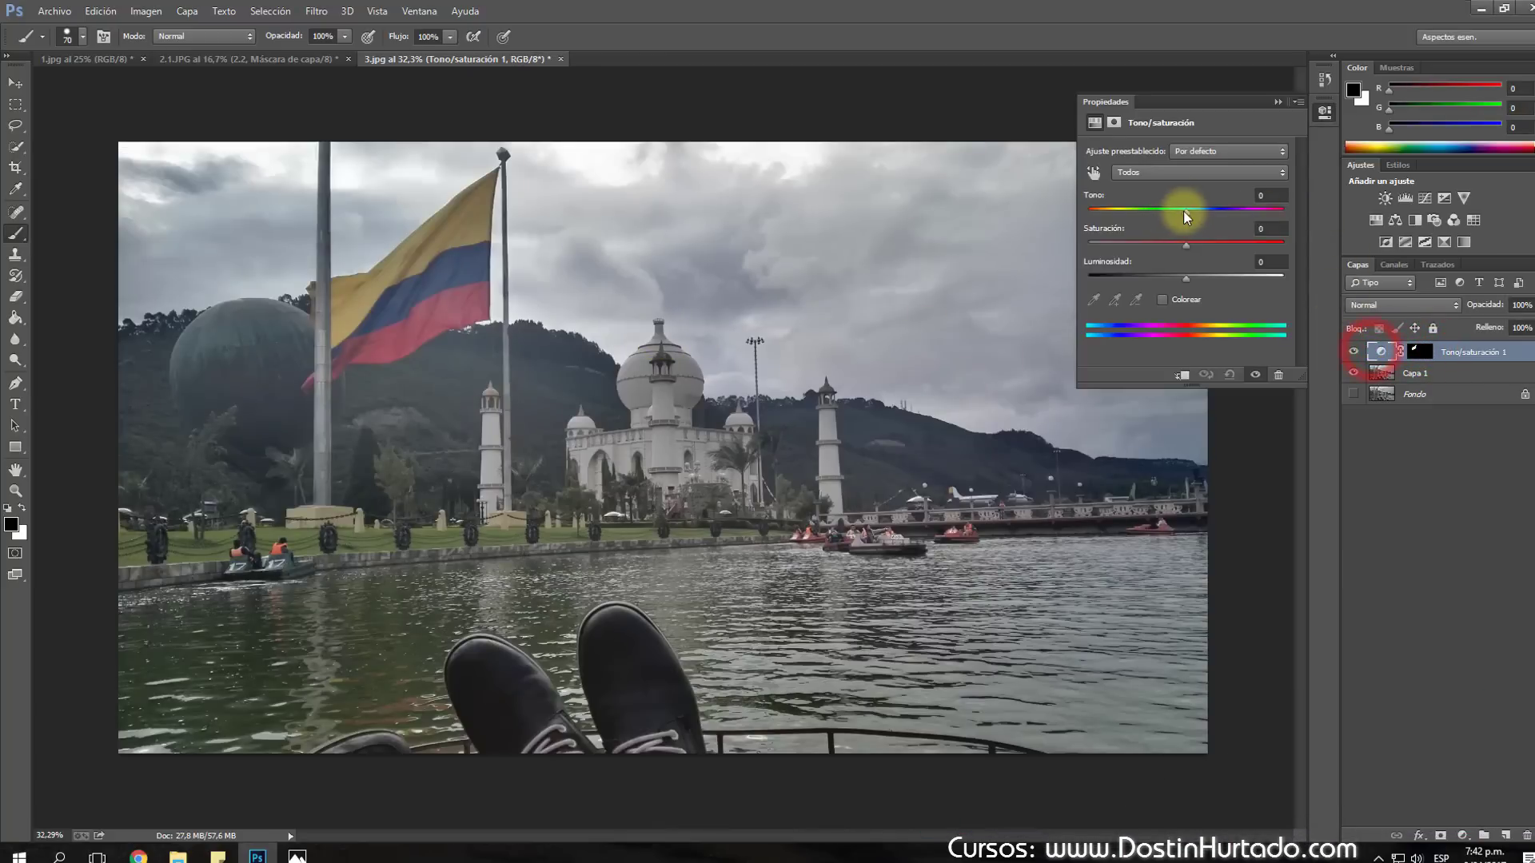
mouse_move(1185, 212)
left_mouse_down()
mouse_move(1231, 212)
mouse_move(1158, 216)
mouse_move(1253, 213)
mouse_move(1186, 213)
left_mouse_up()
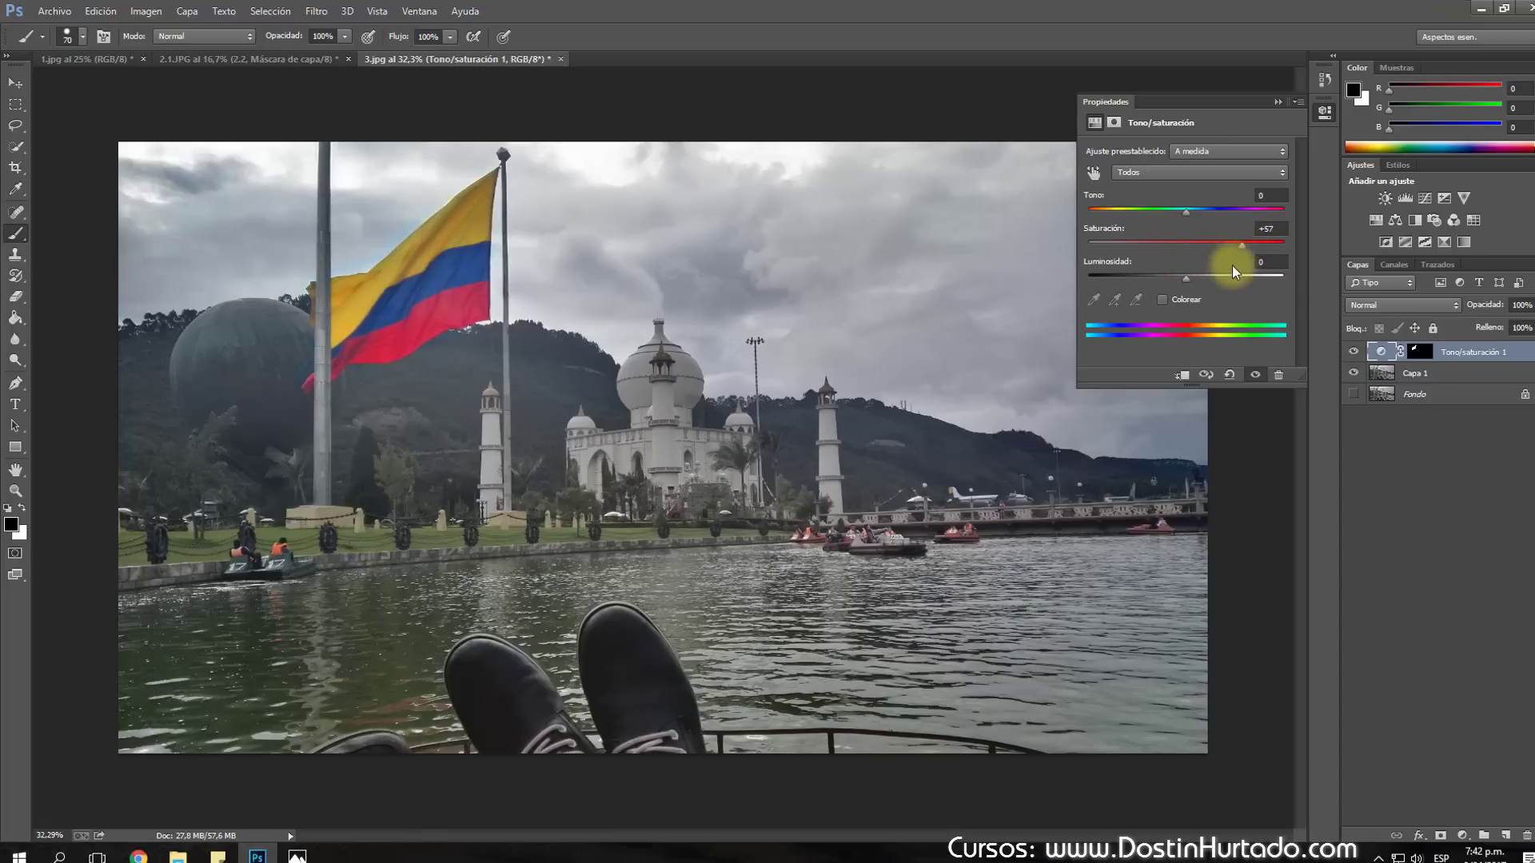
left_click_drag(1190, 277, 1194, 278)
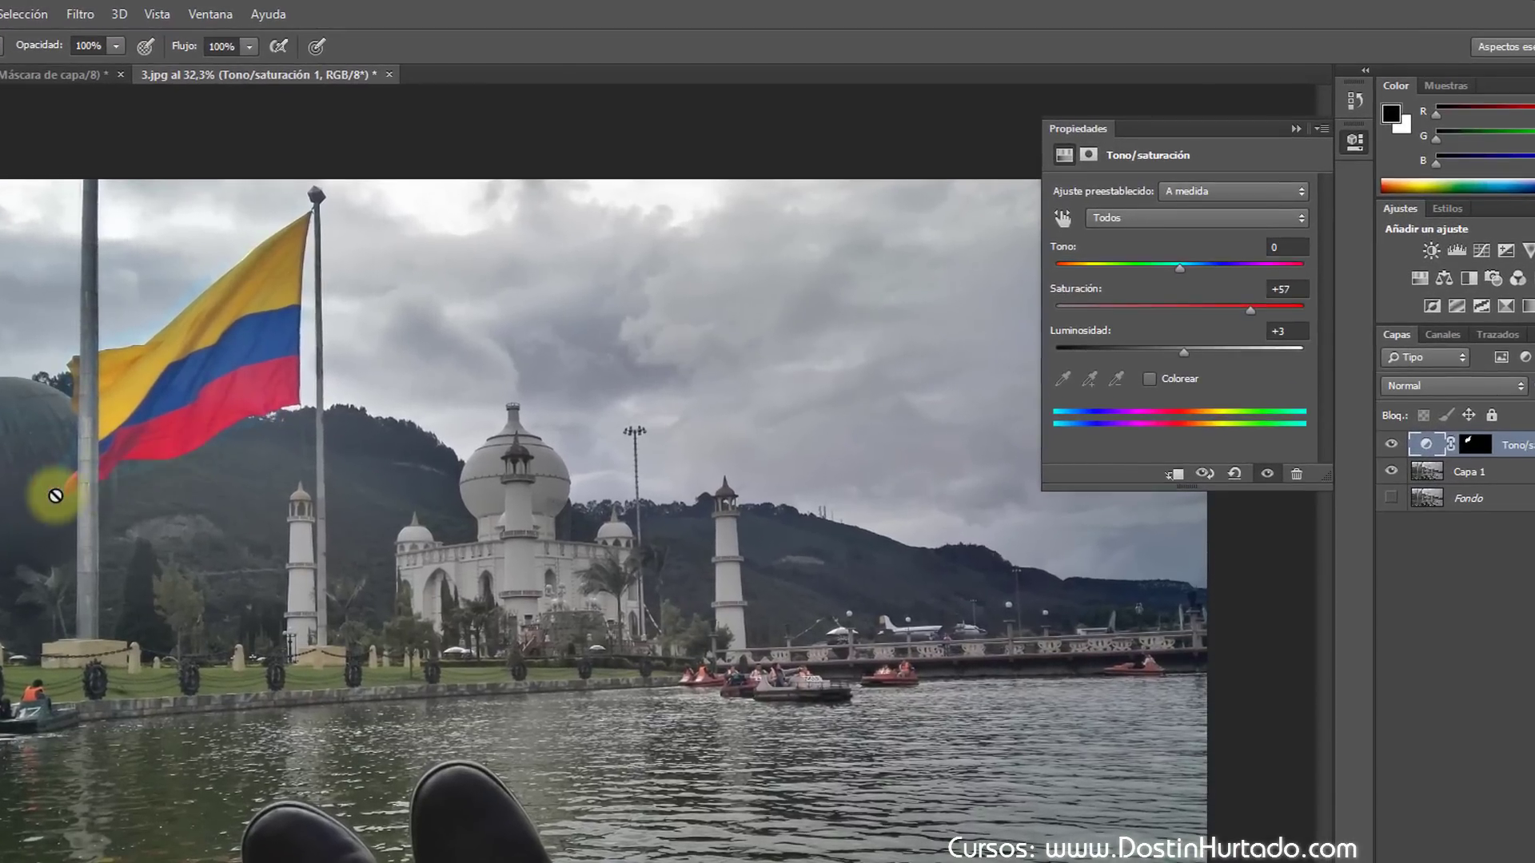
left_click(1295, 128)
Step: Select the Tono/saturación 1 layer mask in the Layers panel
scroll(255, 412, "up", 2)
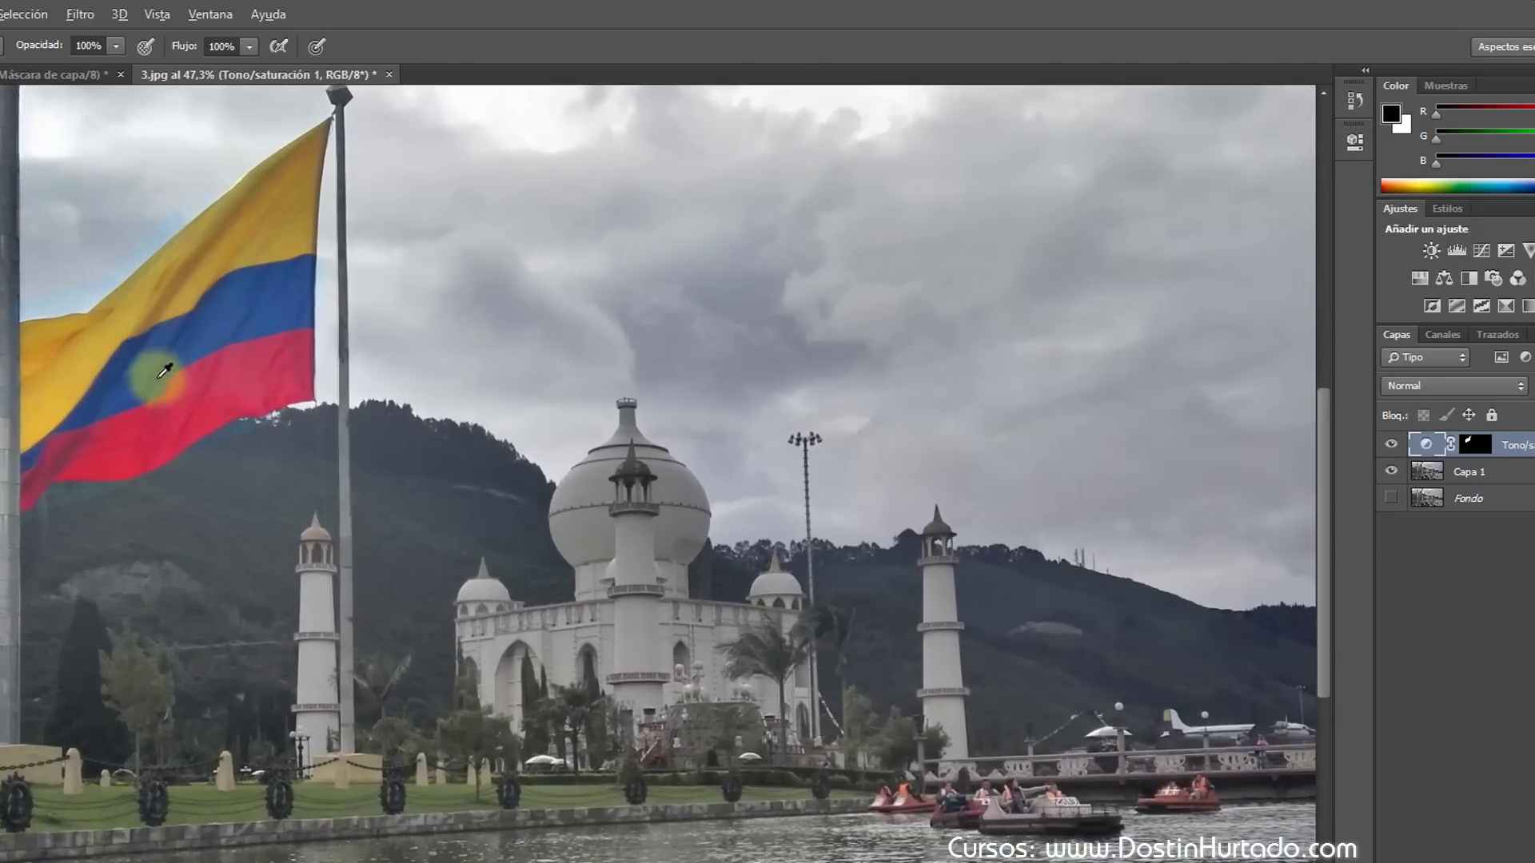
scroll(240, 453, "up", 2)
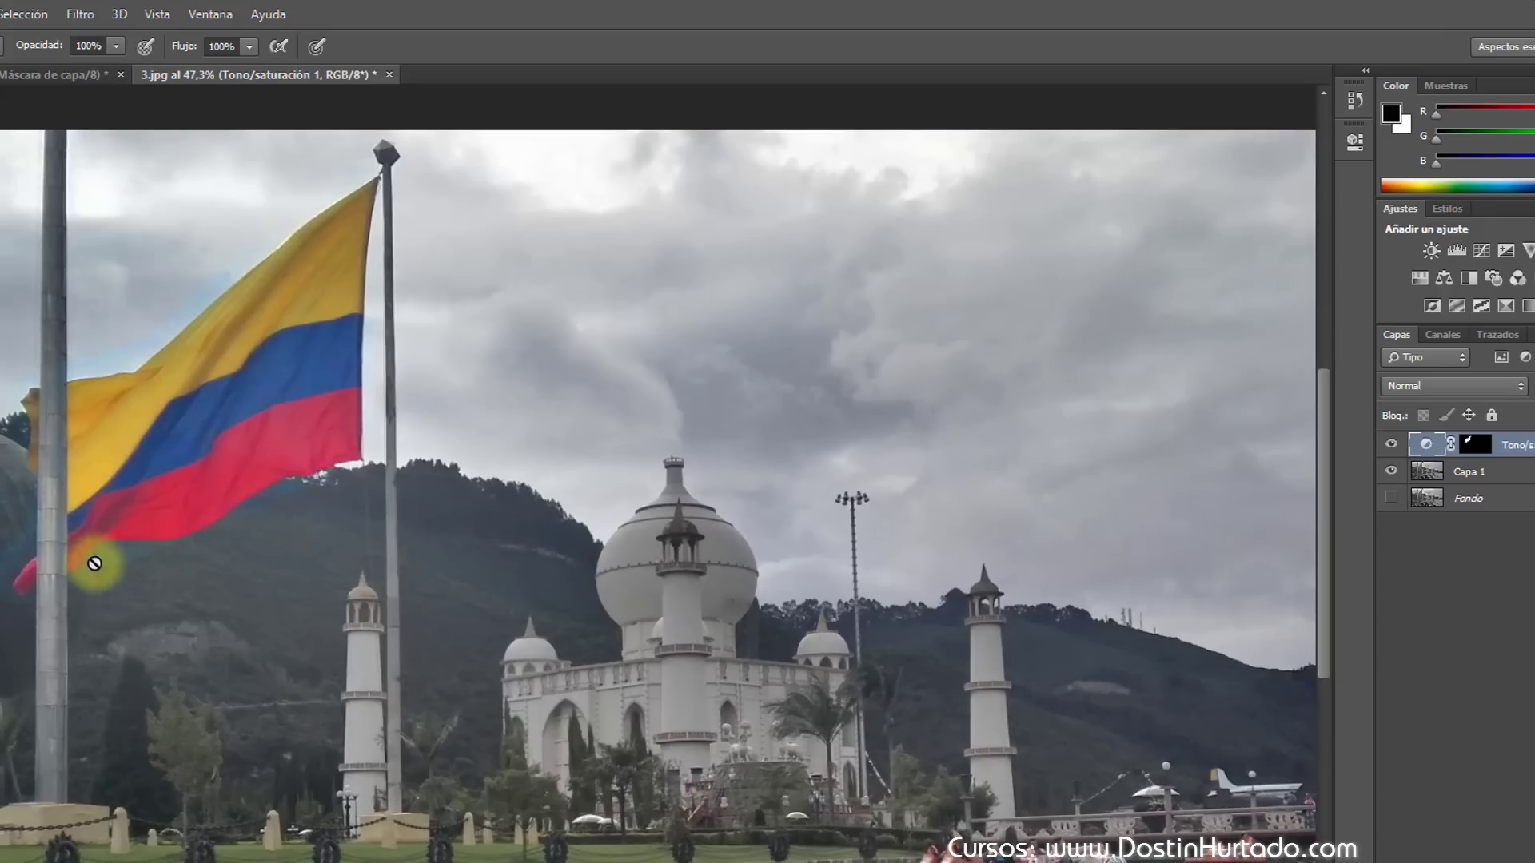
left_click(1476, 446)
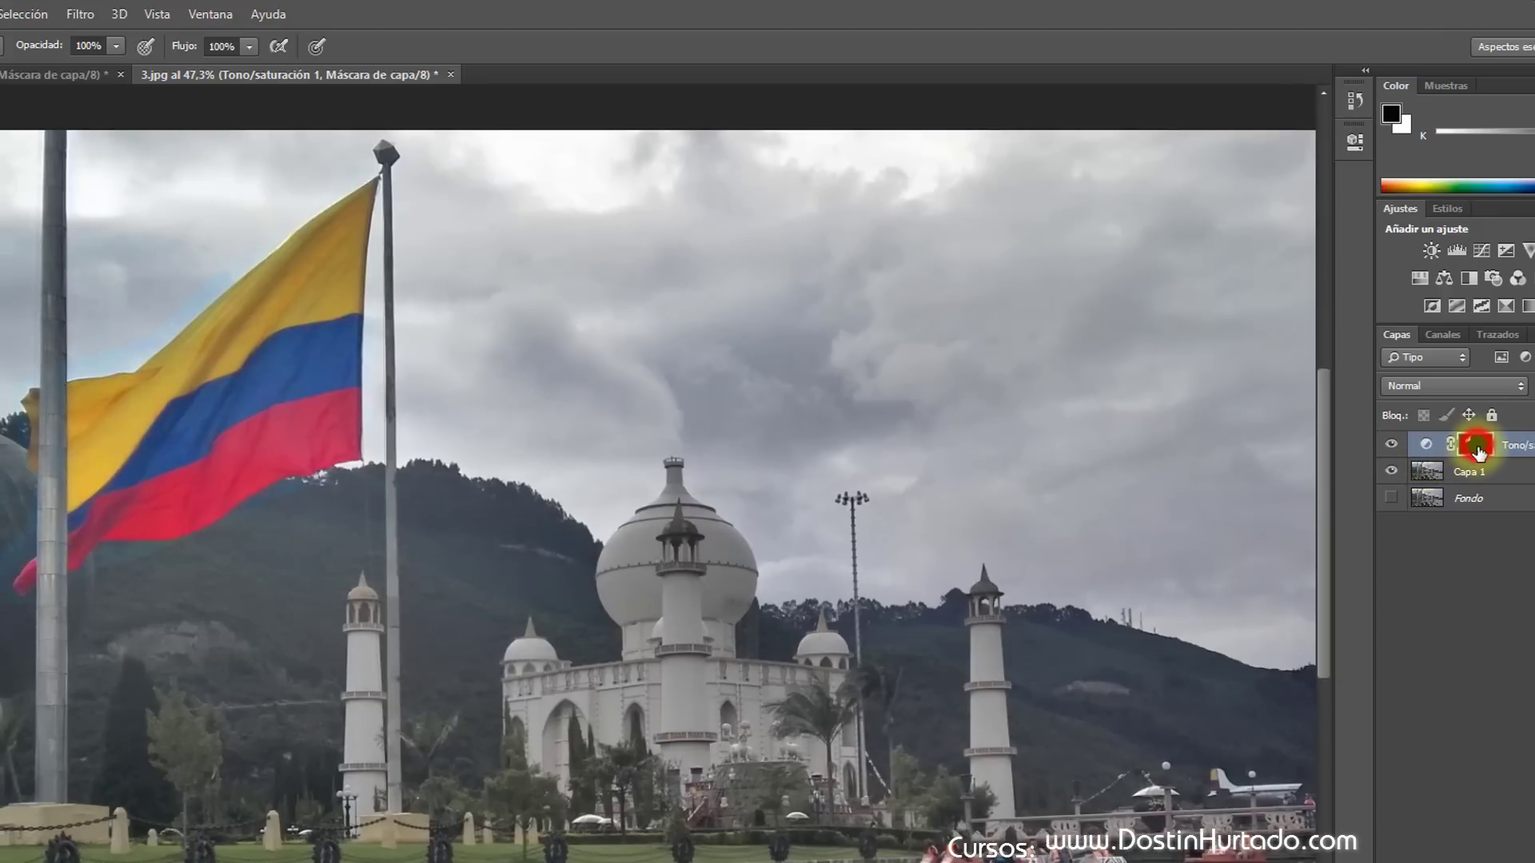
left_click(1436, 448)
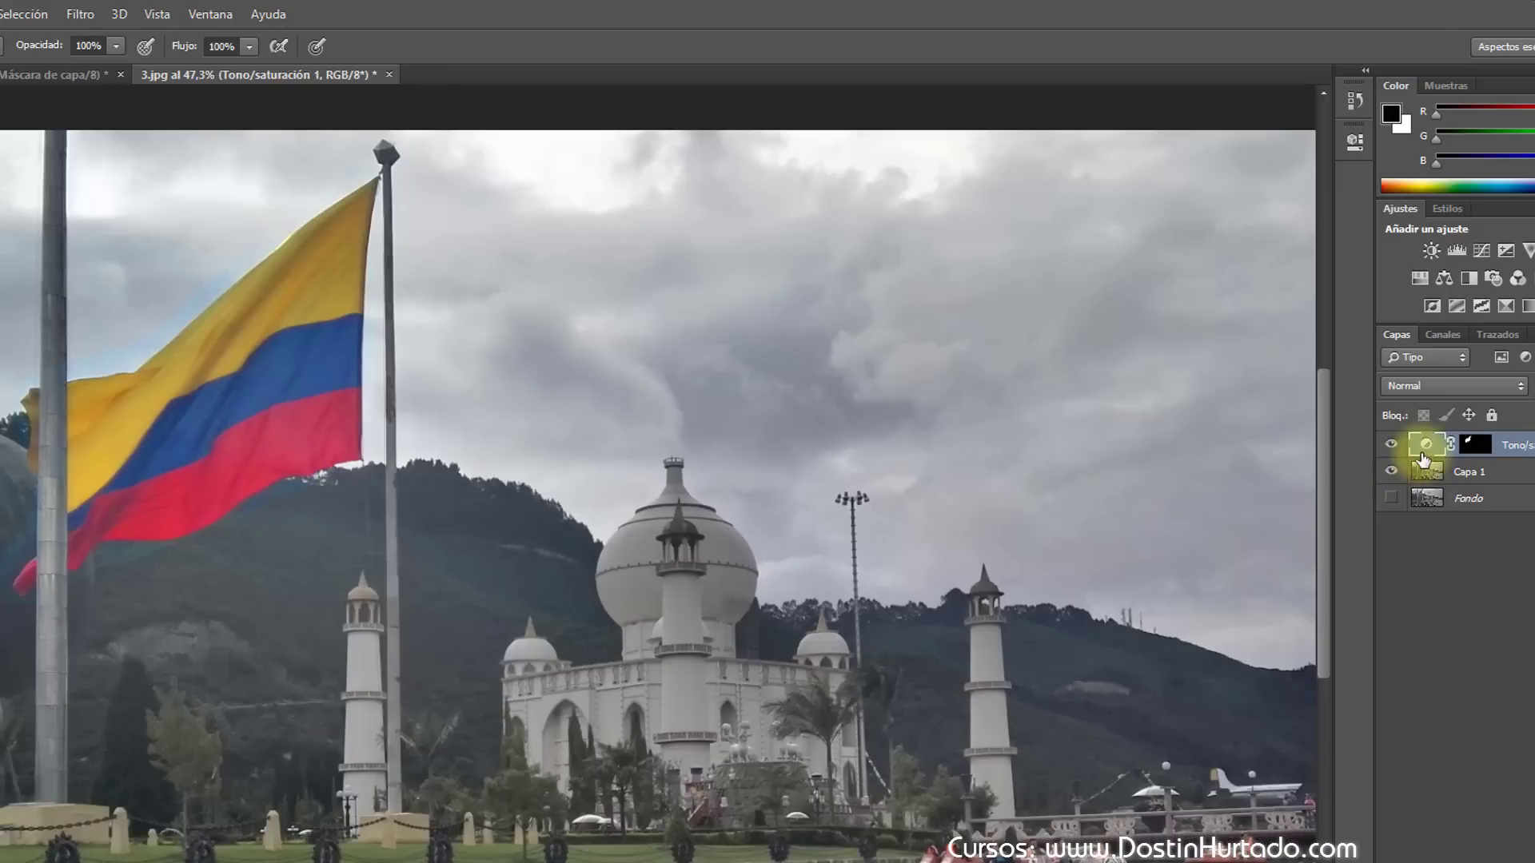
left_click(1472, 445)
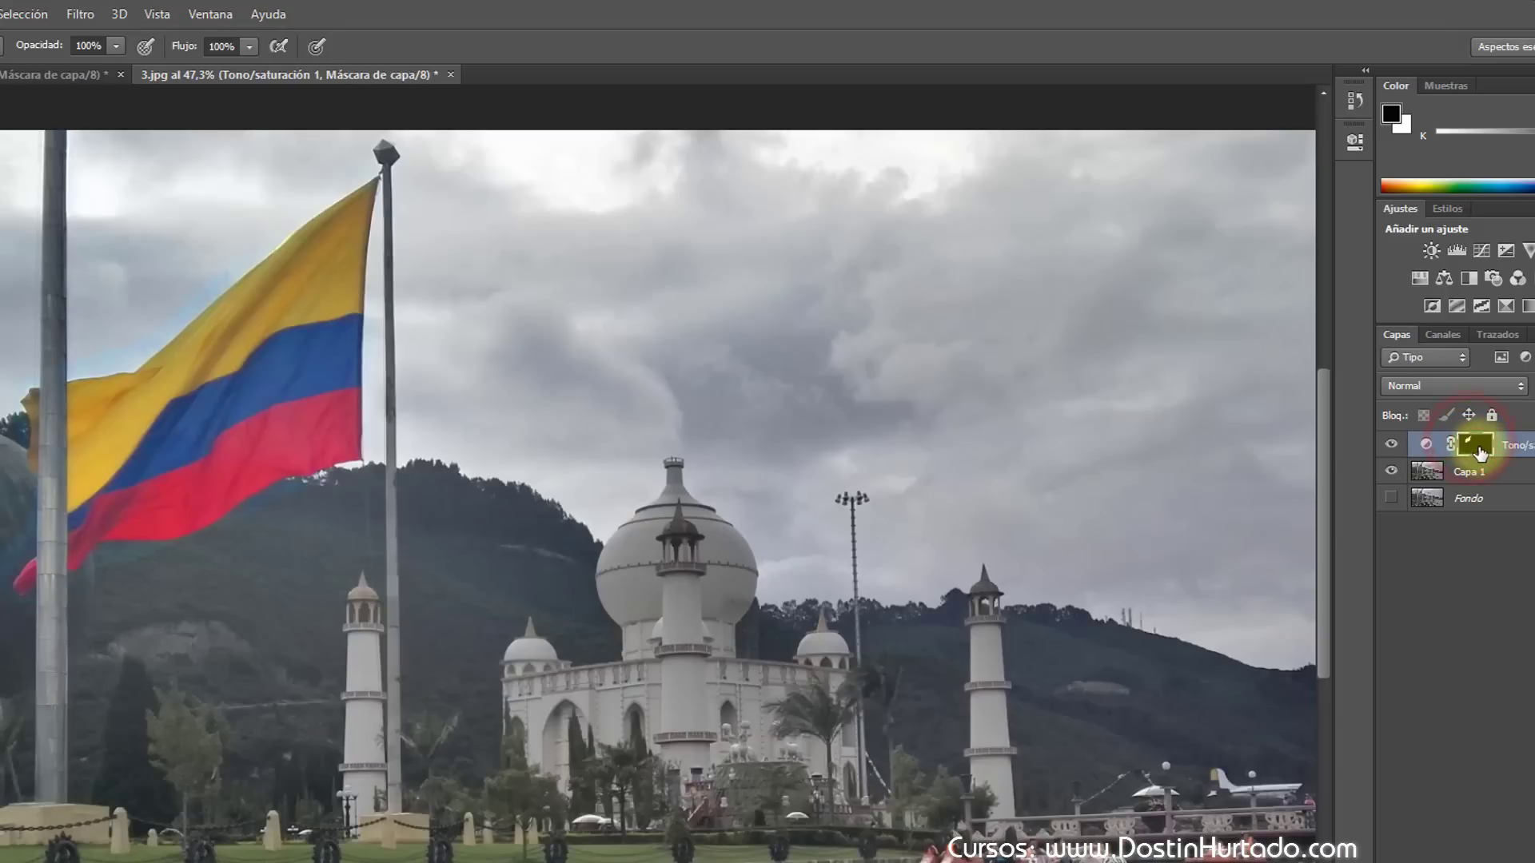
Step: Feather the Tono/saturación 1 mask by 37.8 px and preview the mask on its own
double_click(1478, 446)
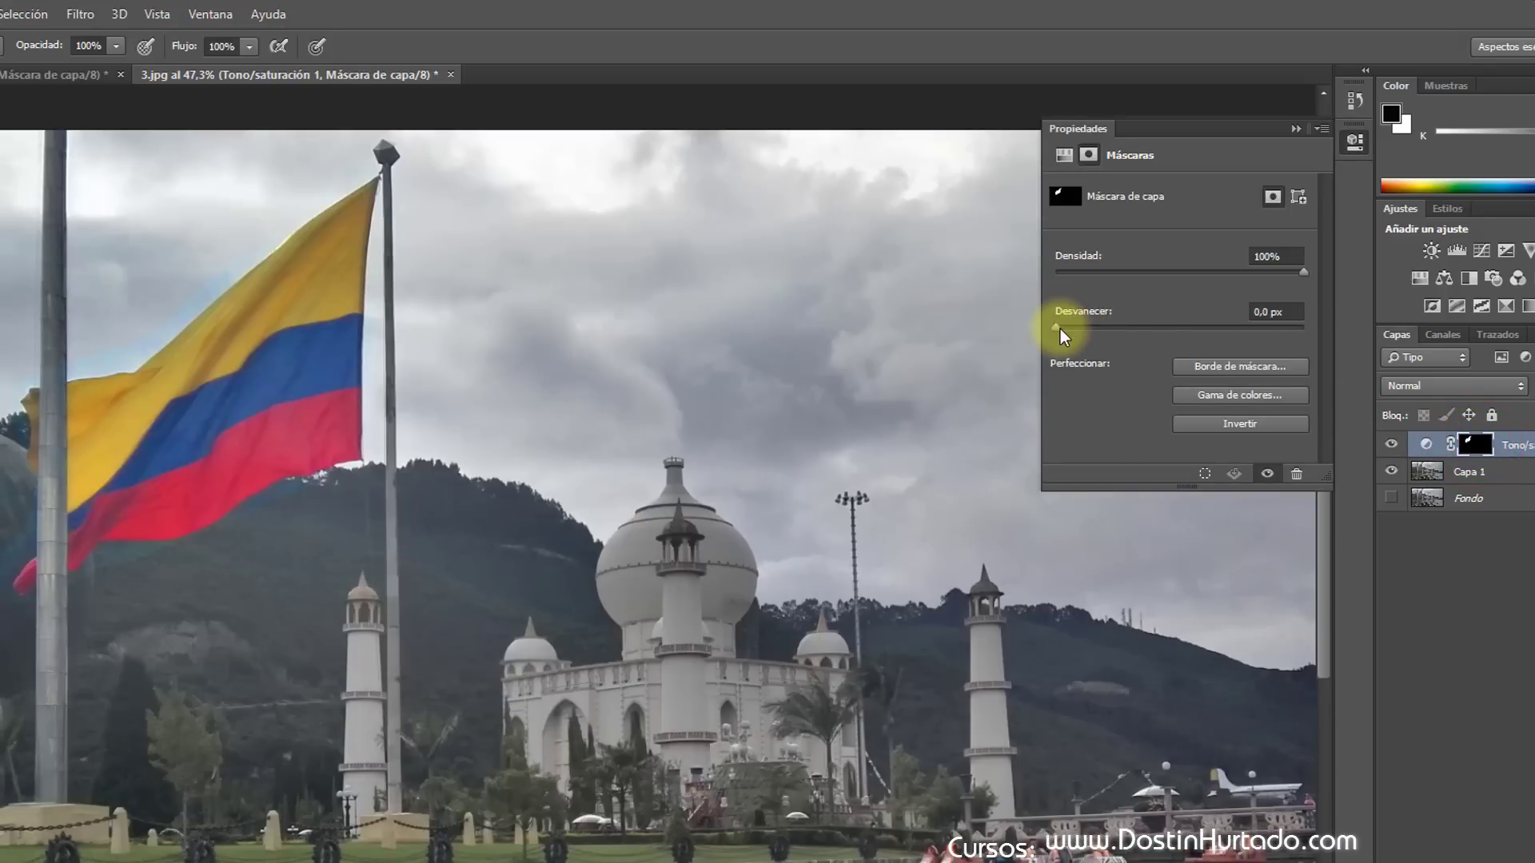
left_click_drag(1057, 328, 1183, 326)
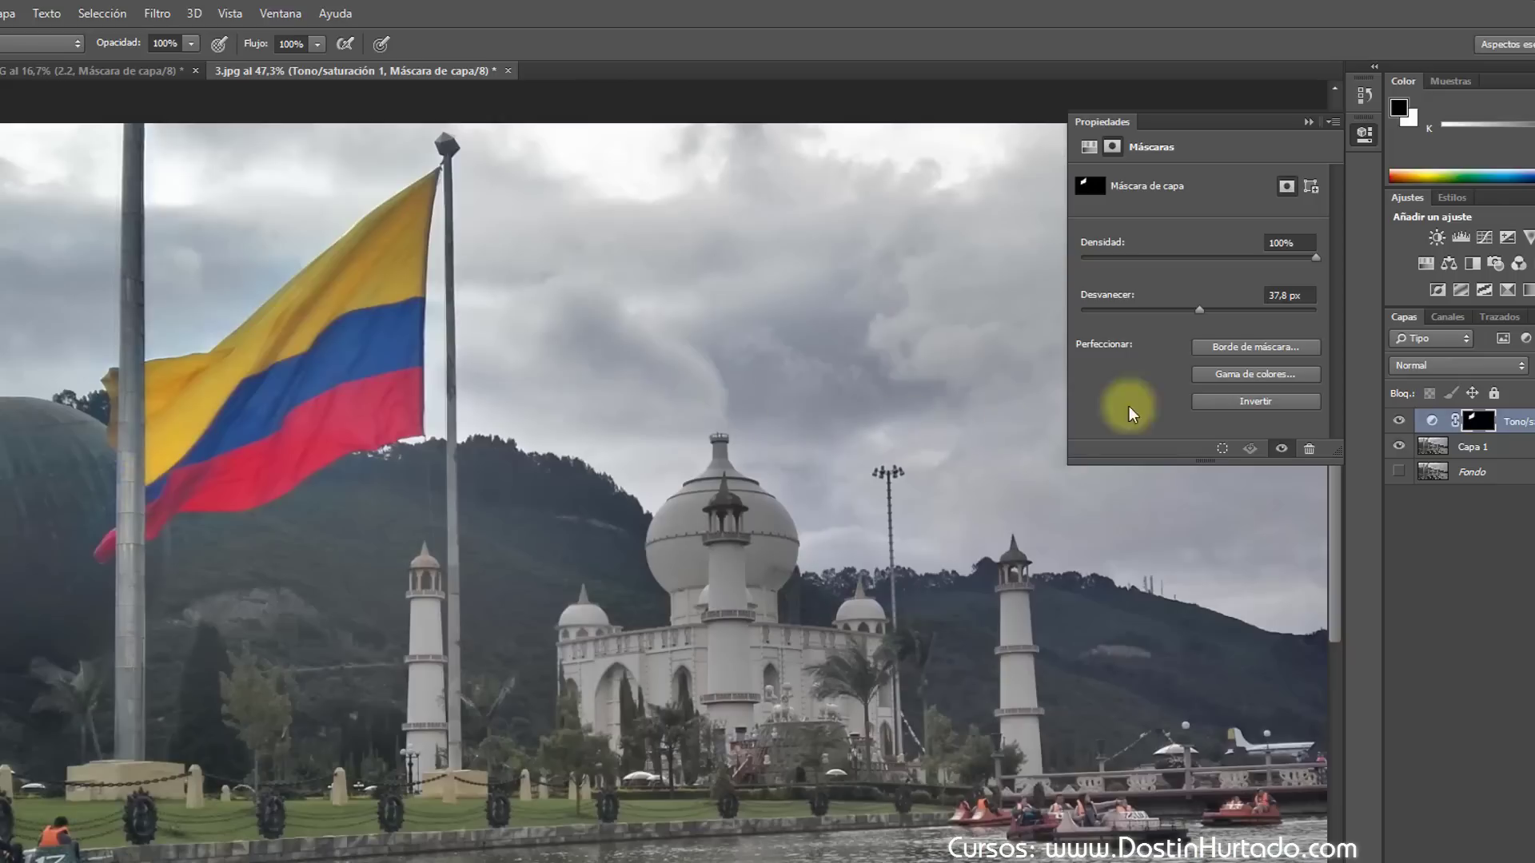
scroll(805, 538, "down", 5)
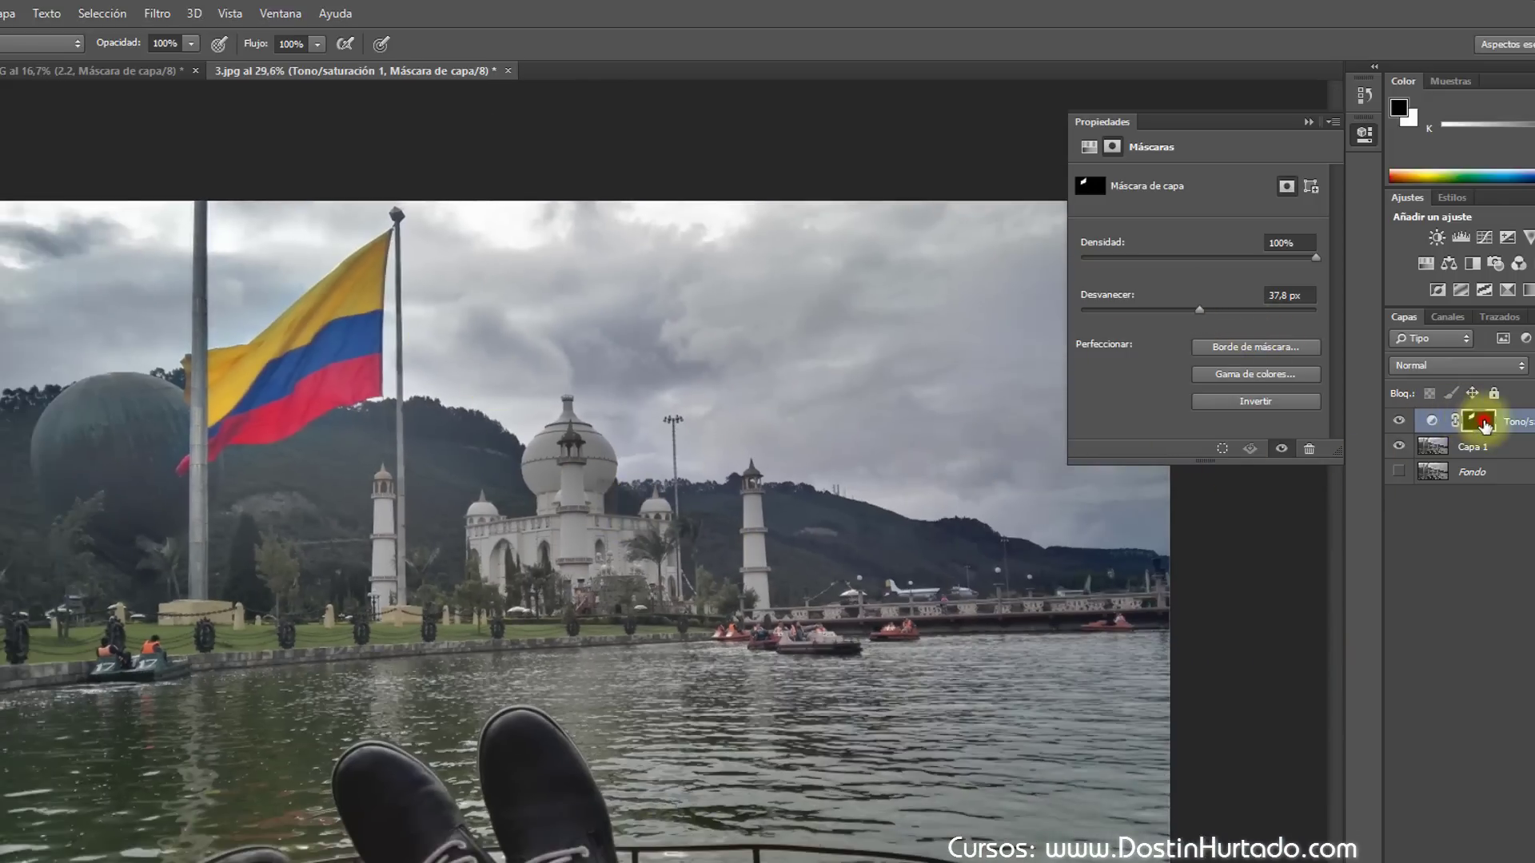
left_click(1478, 420, "alt")
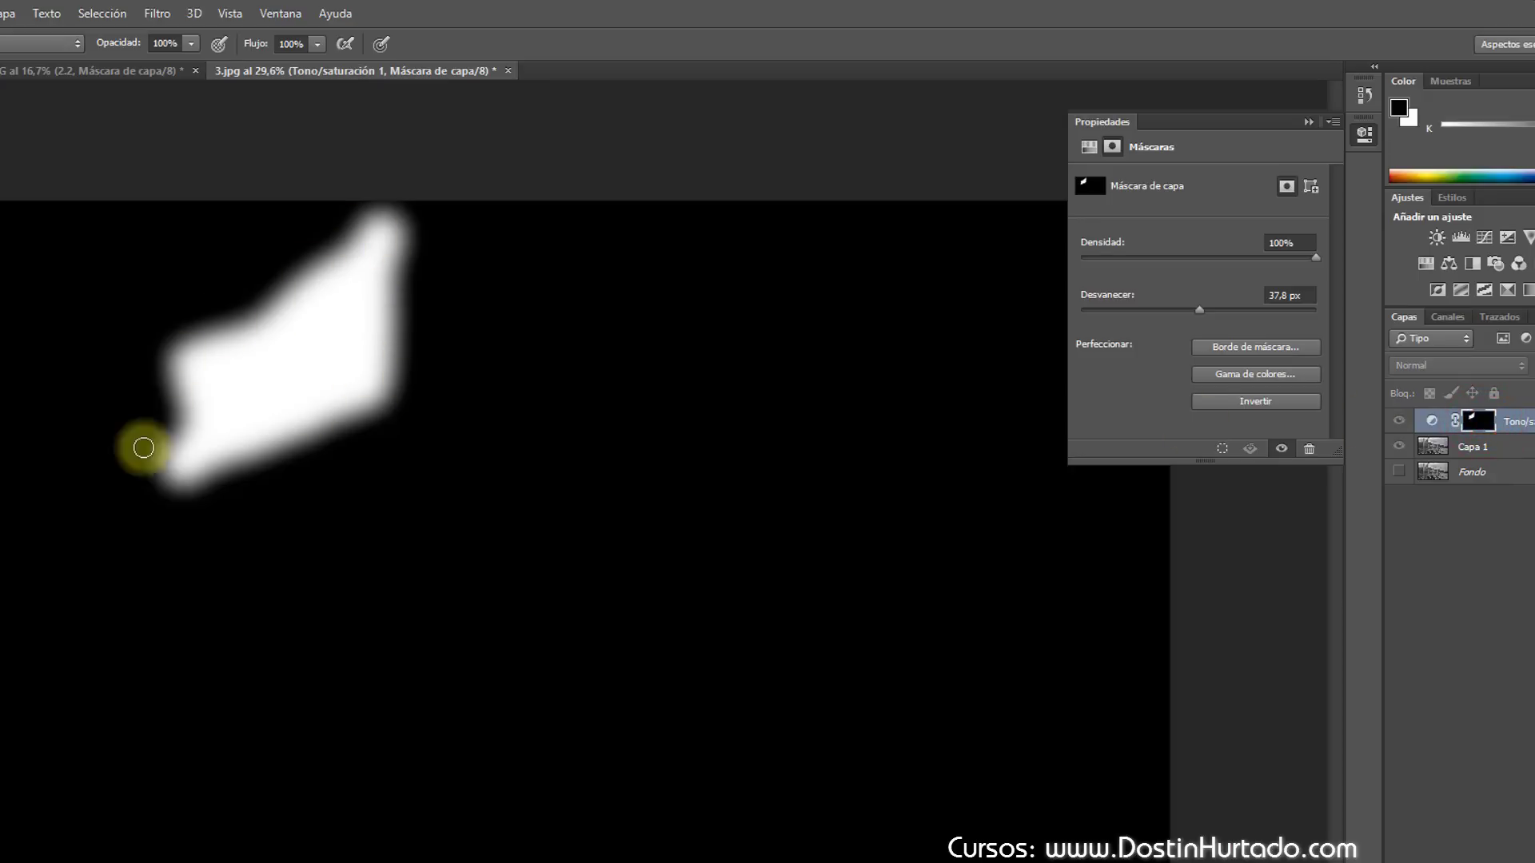
left_click(1481, 422, "alt")
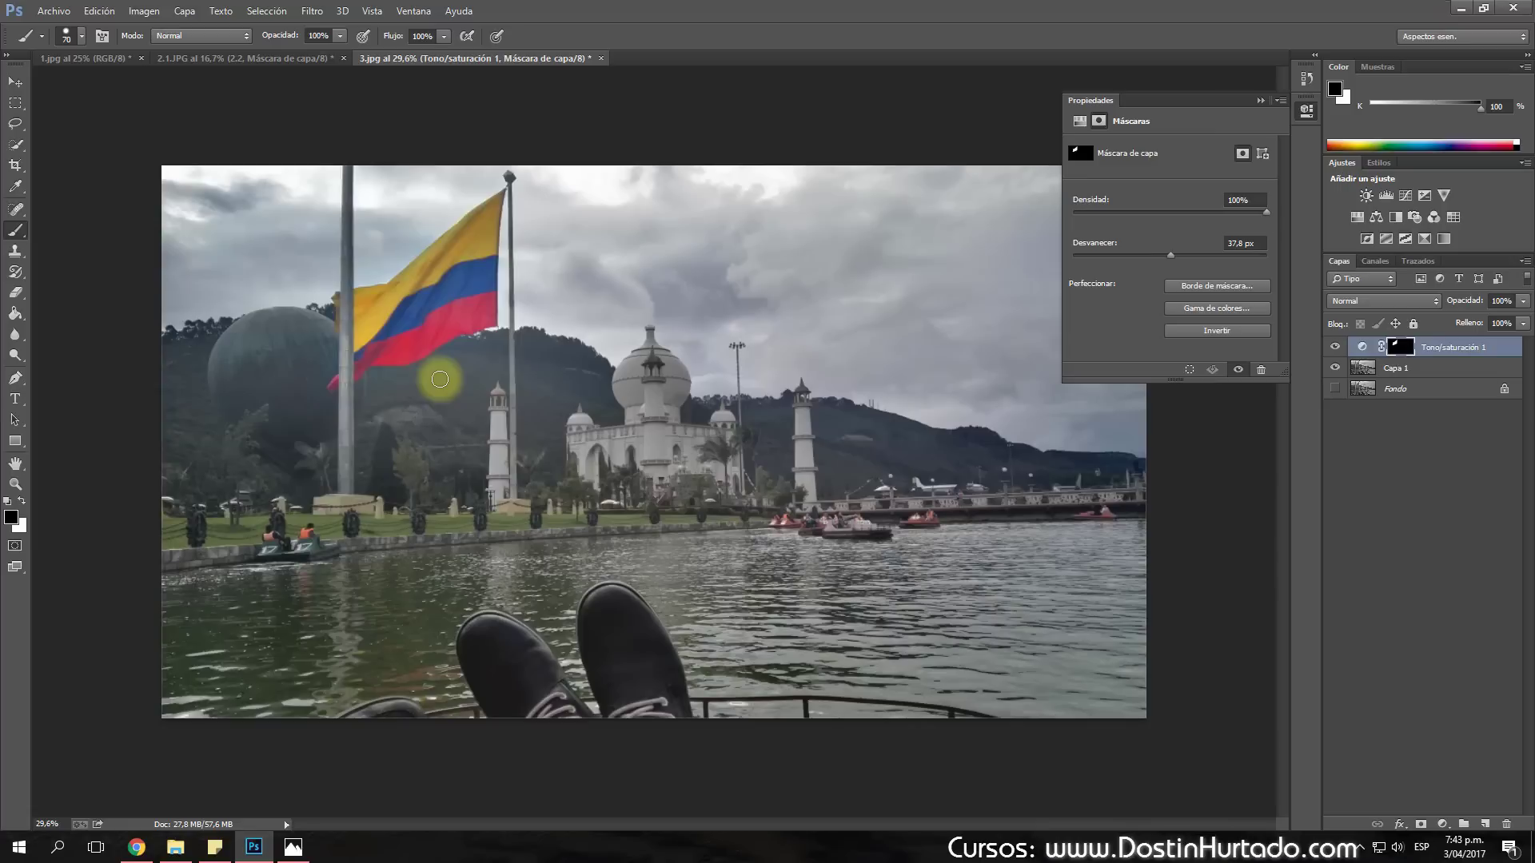
Step: Hide and re-show the Tono/saturación 1 layer for a before-and-after comparison
left_click(1261, 100)
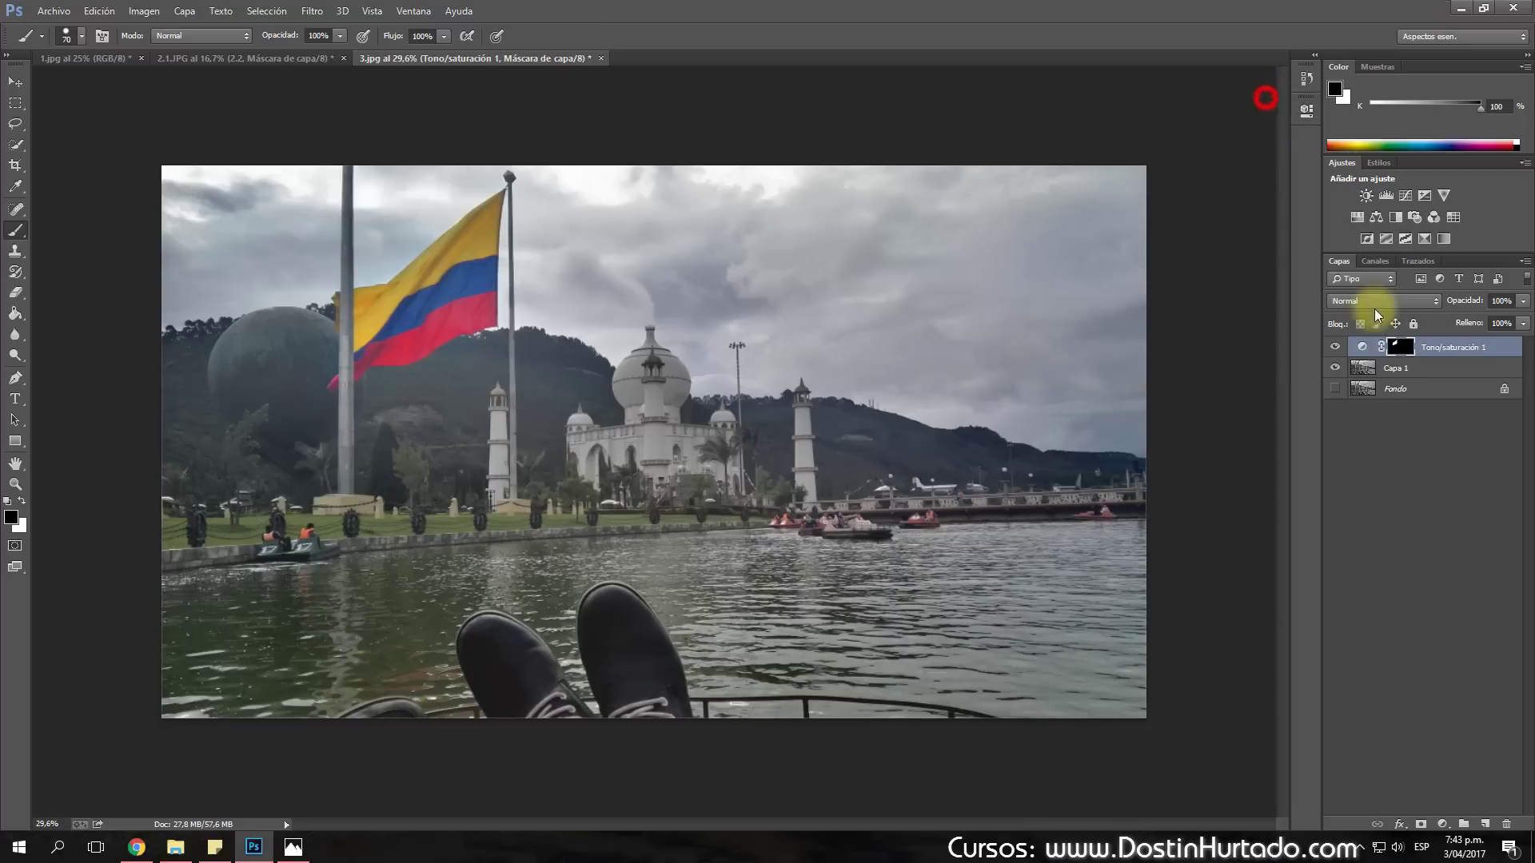
left_click(1334, 349)
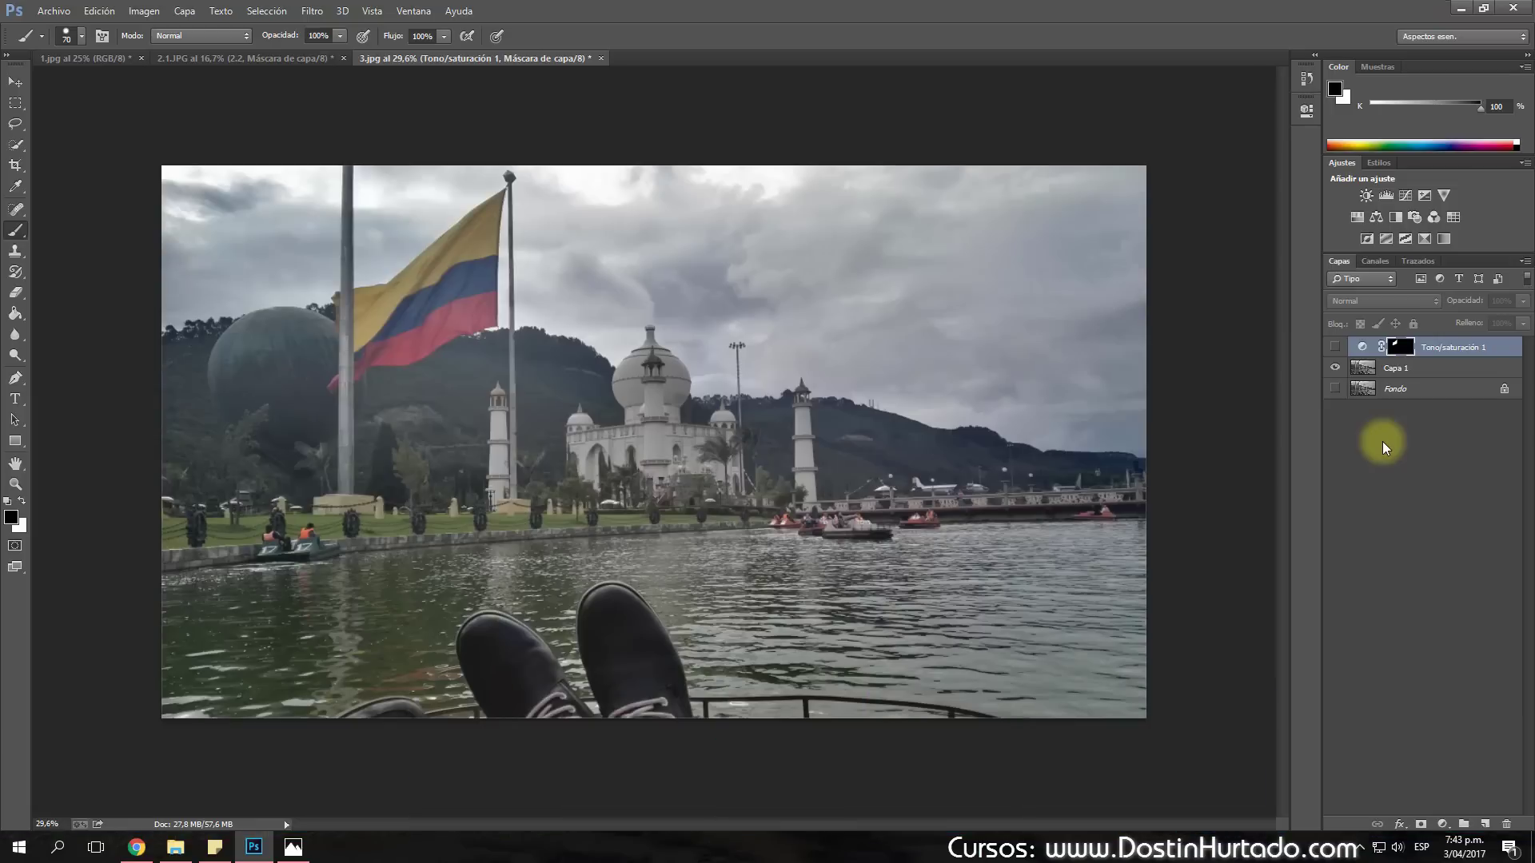
left_click(1334, 347)
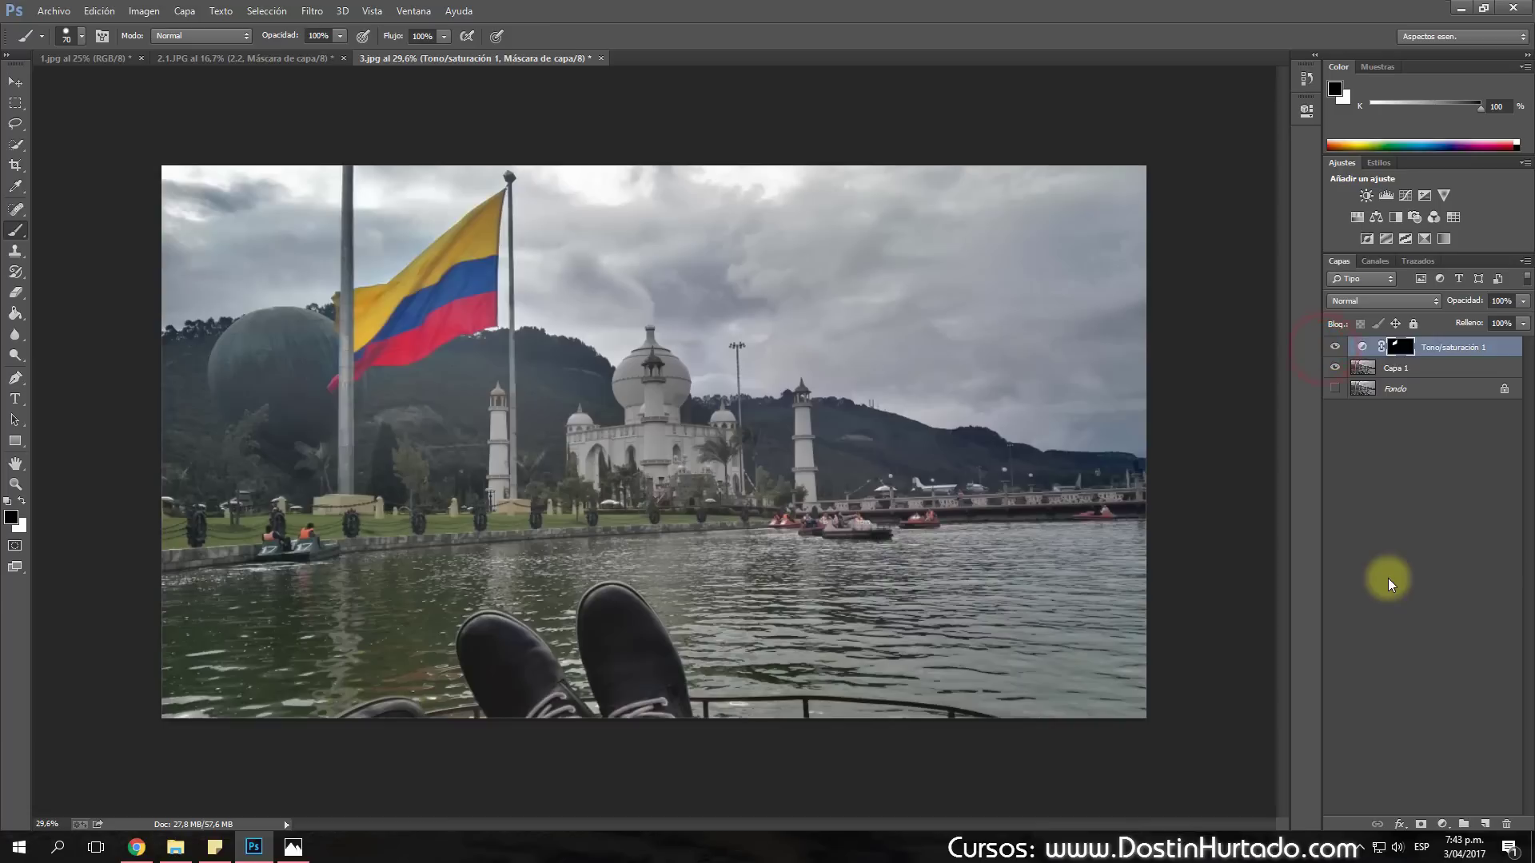
Step: Drag photo 4 from the practice photos folder into Photoshop
left_click(180, 848)
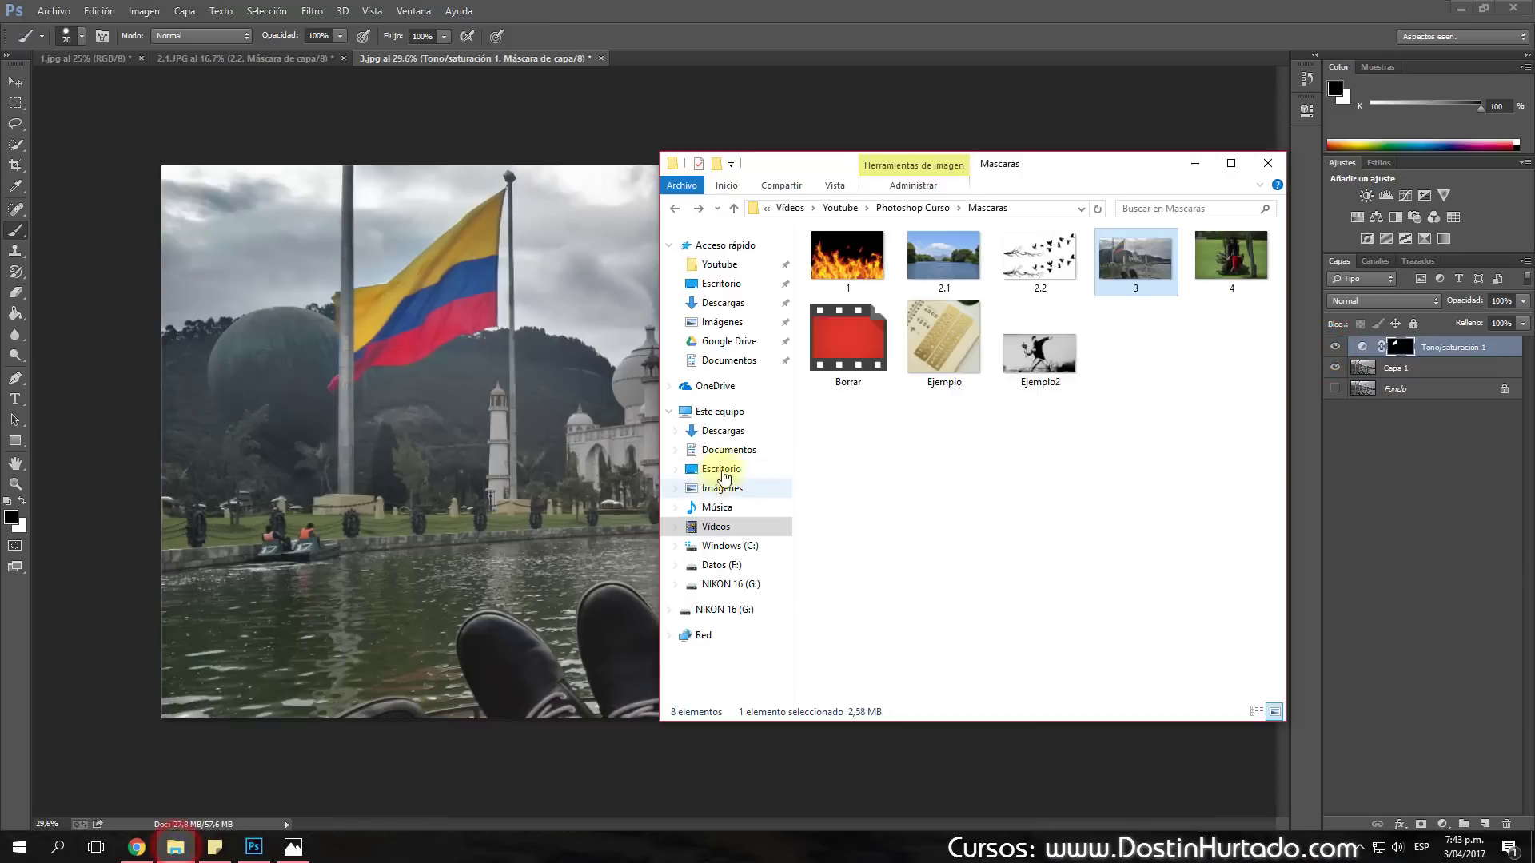
left_click(971, 473)
mouse_move(1235, 270)
left_mouse_down()
mouse_move(1093, 262)
mouse_move(662, 59)
left_mouse_up()
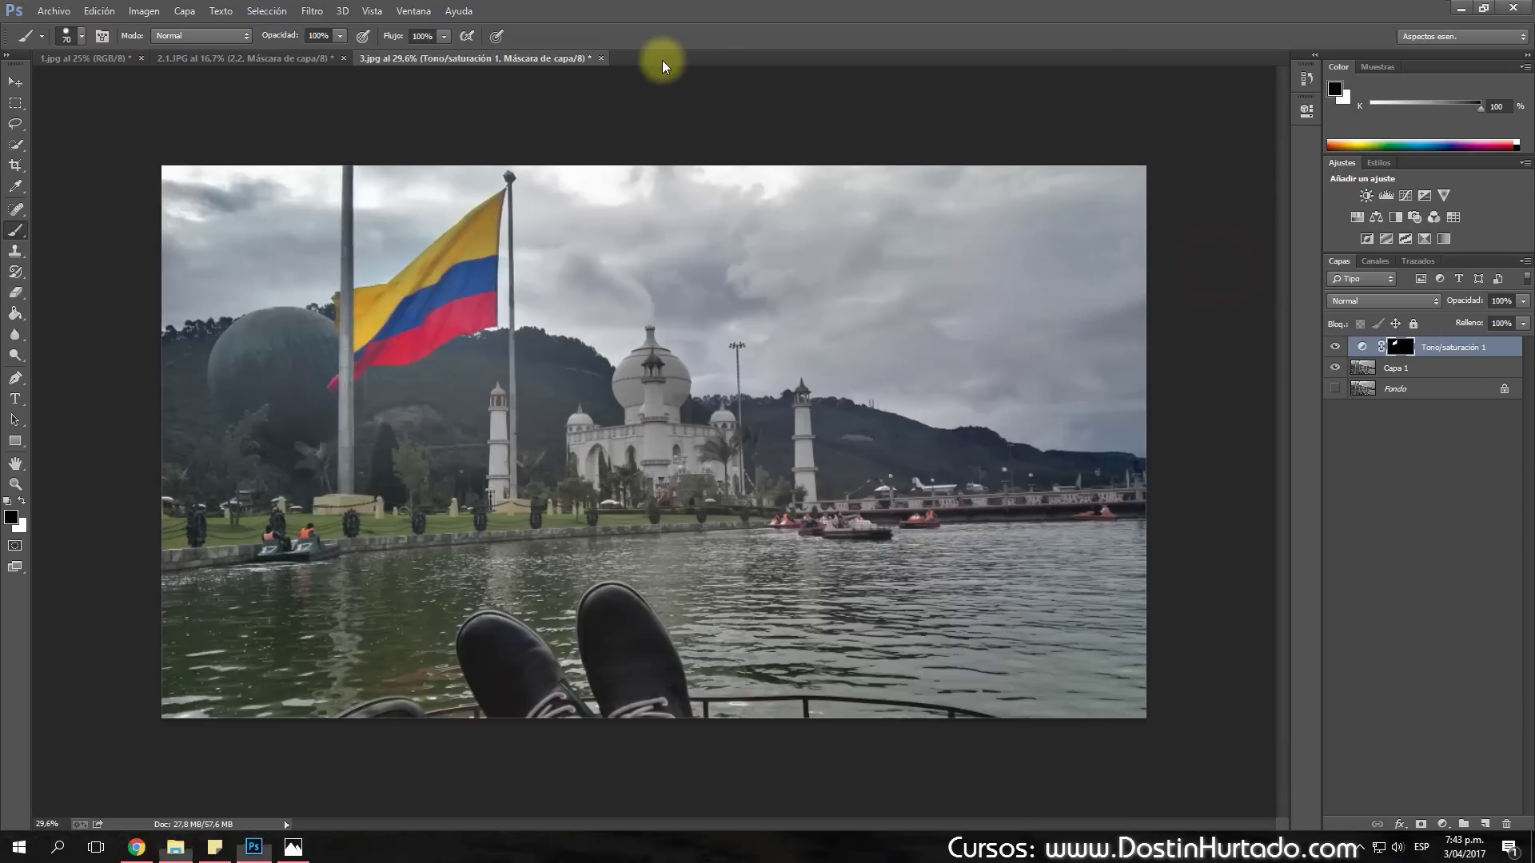
Step: Confirm opening the park photo 4.JPG as a new document
left_click(807, 402)
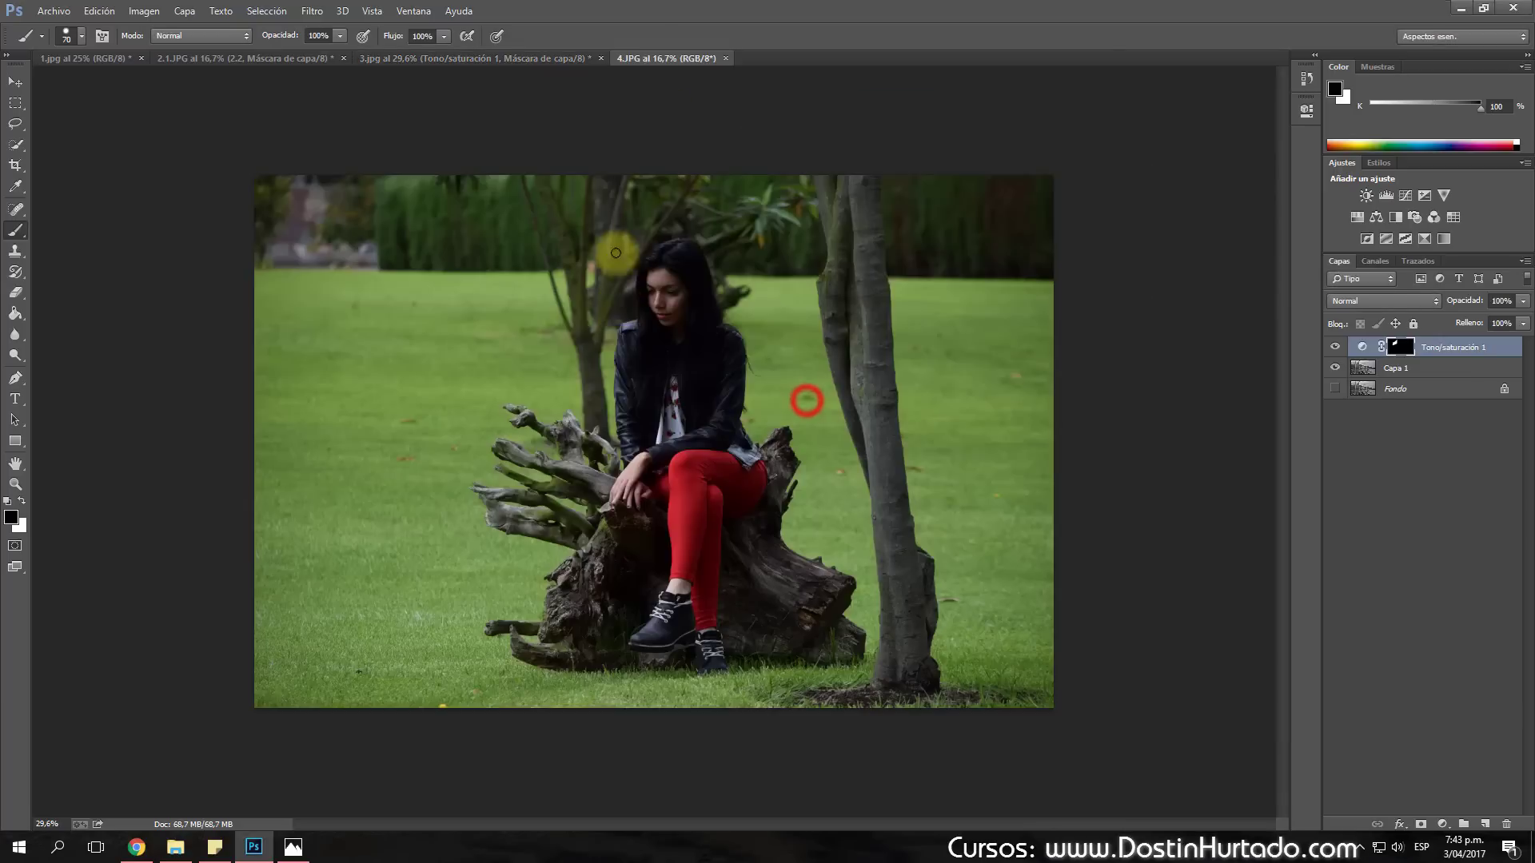
key("alt")
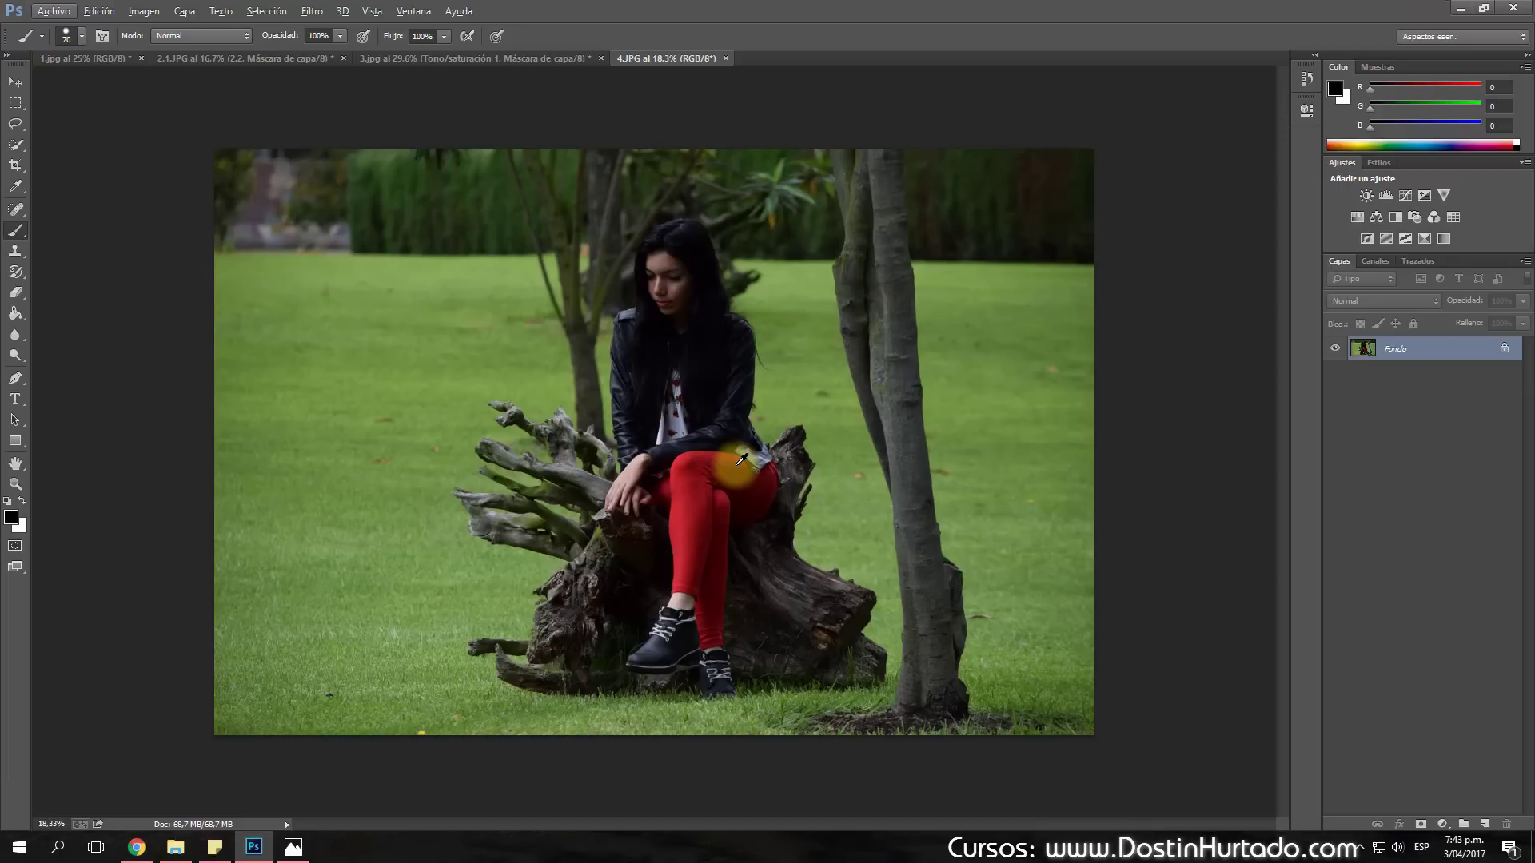
scroll(704, 477, "up", 1)
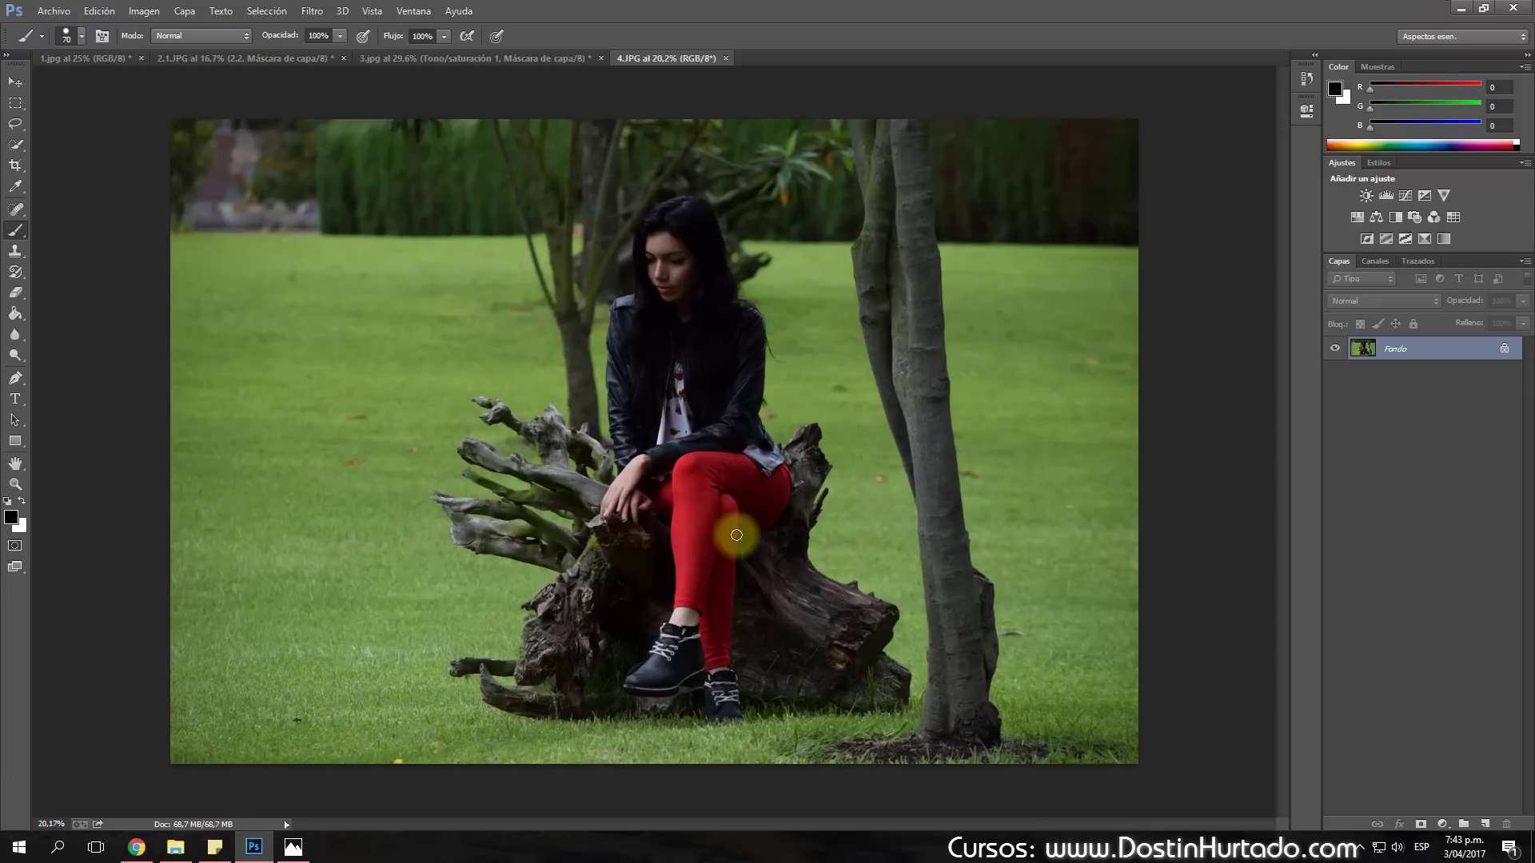
left_click(1443, 824)
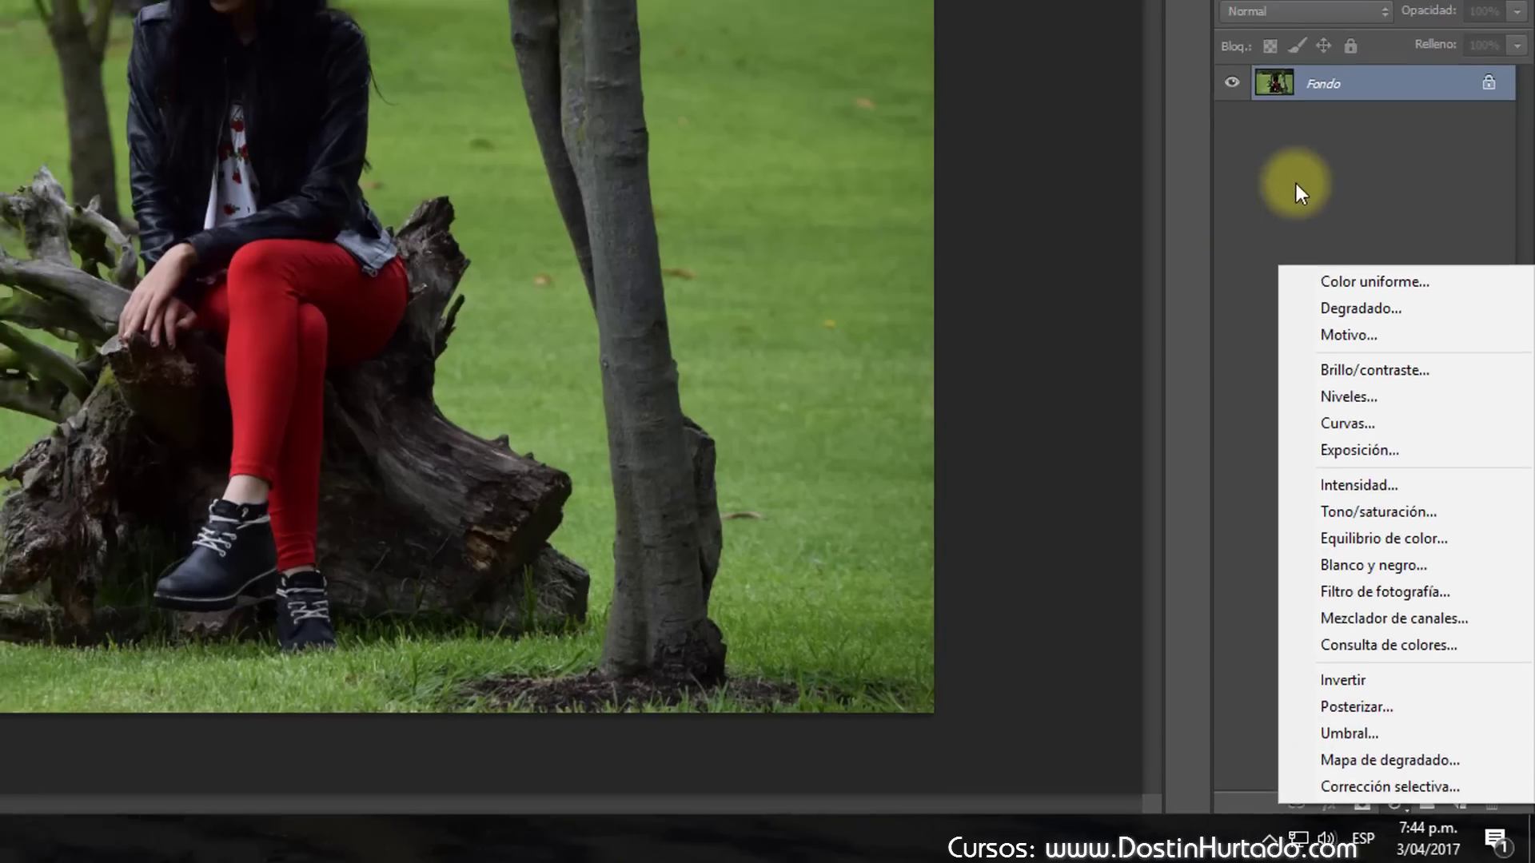
left_click(1380, 409)
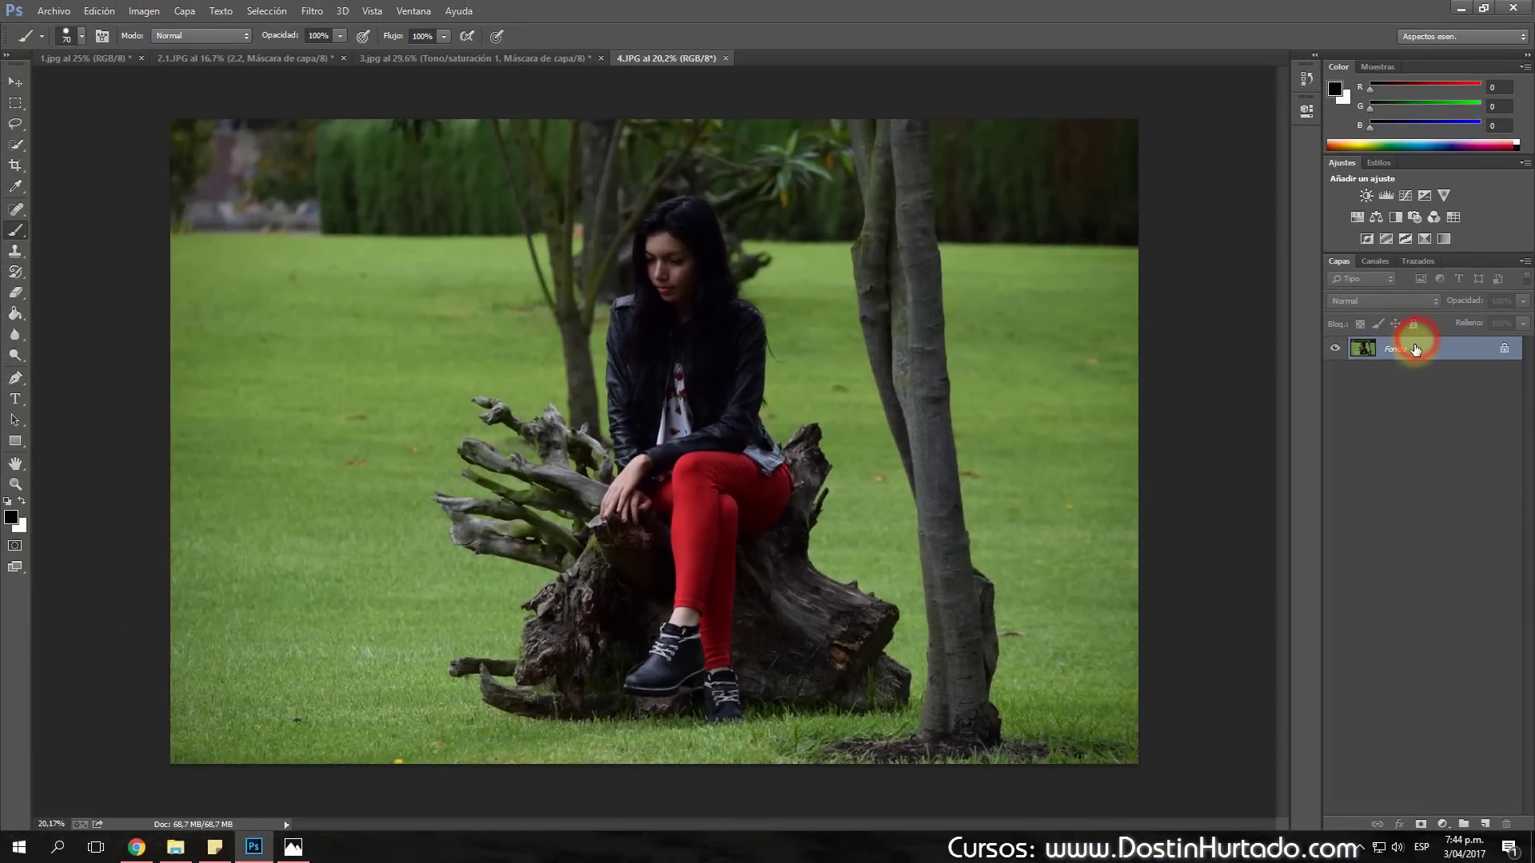
Step: Duplicate Fondo as Capa 1, hide Fondo, and convert Capa 1 to a smart object
key("ctrl+j")
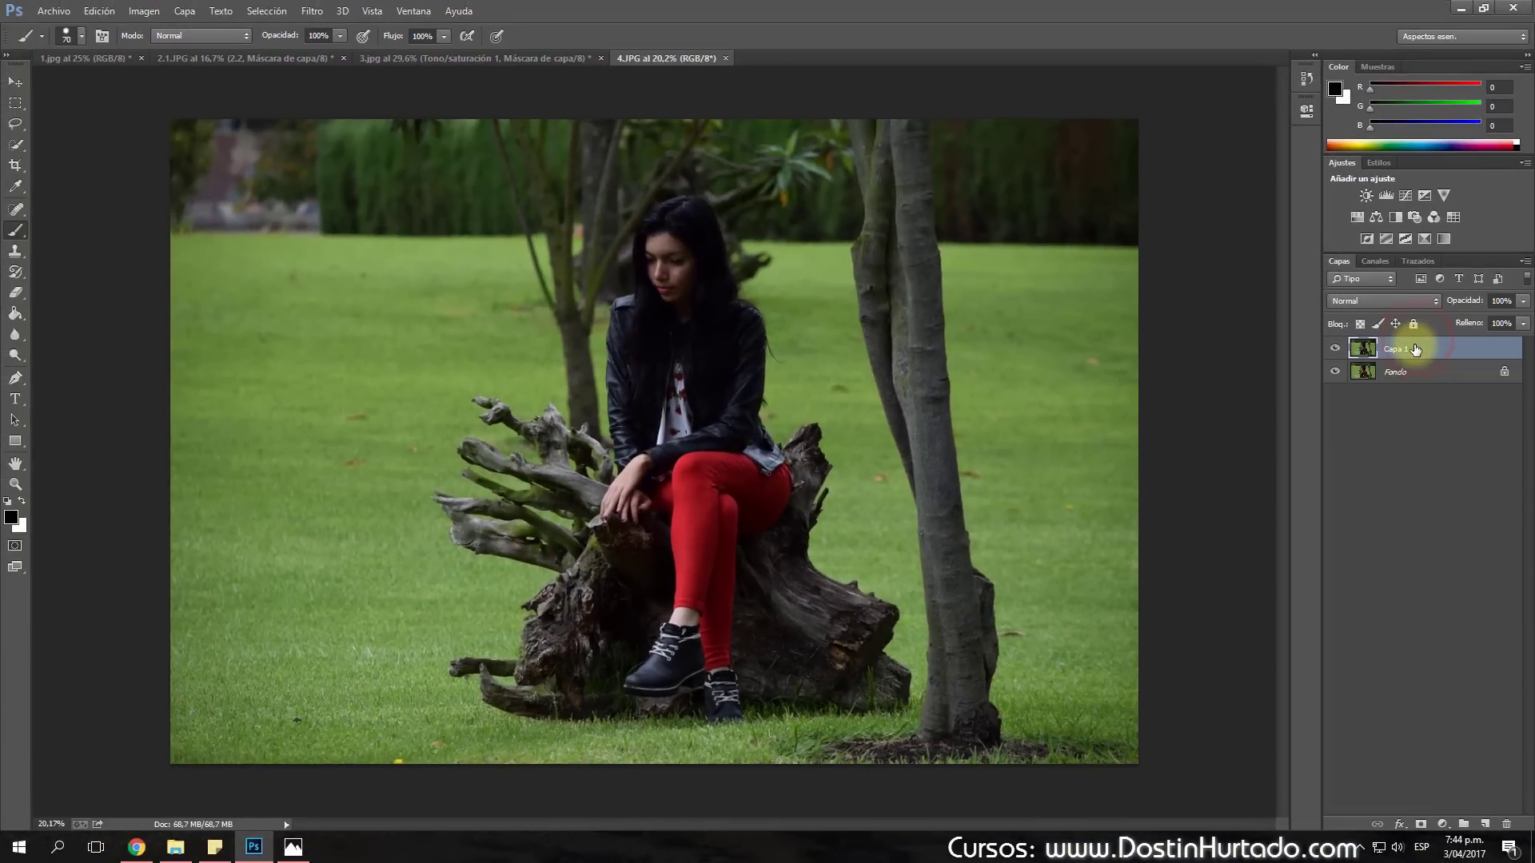
left_click(1334, 371)
left_click(1402, 352)
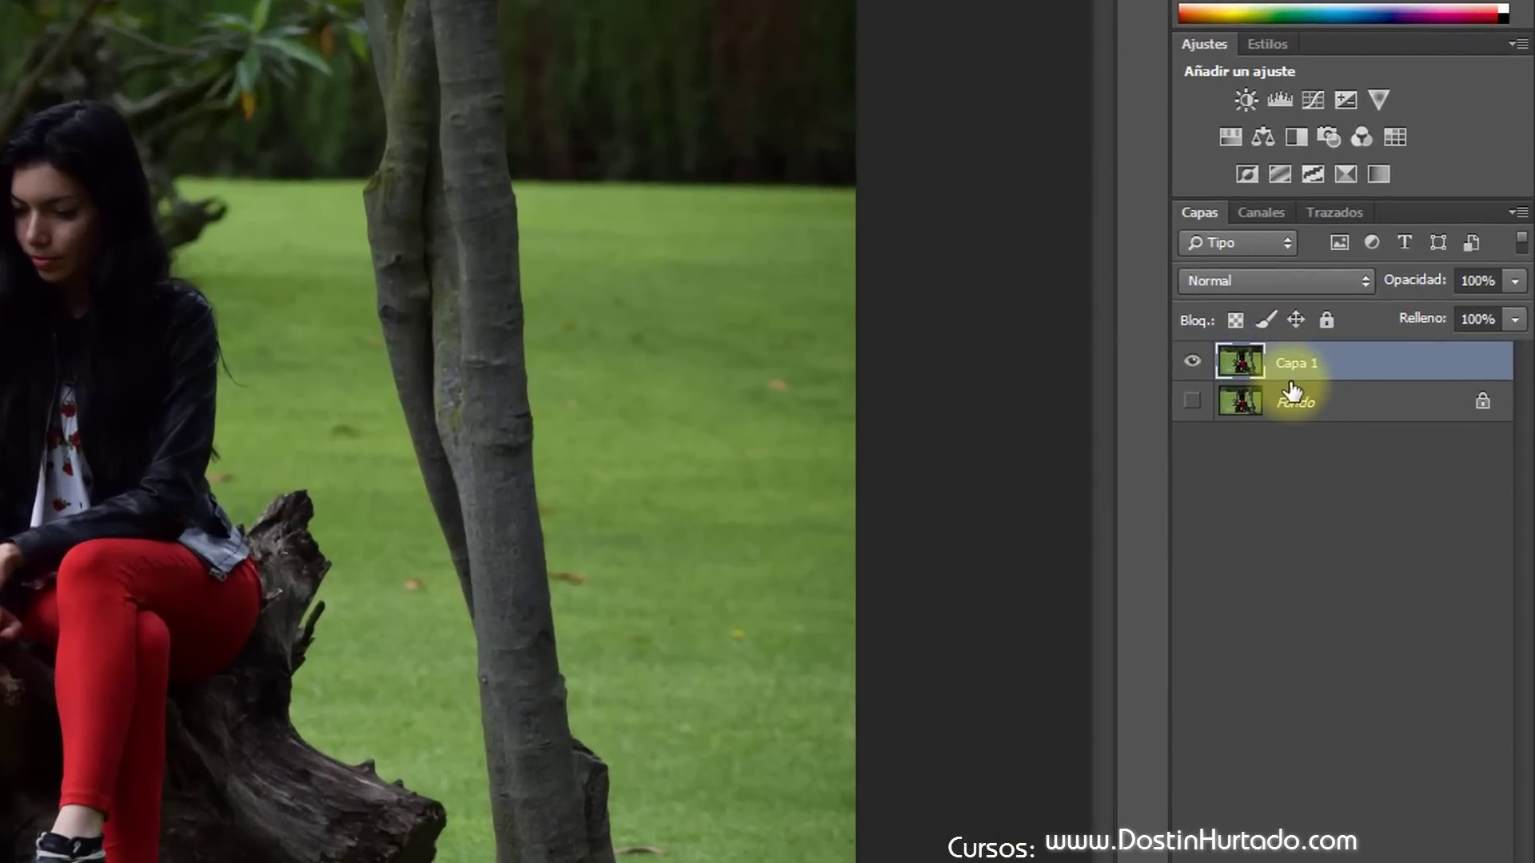
right_click(1296, 372)
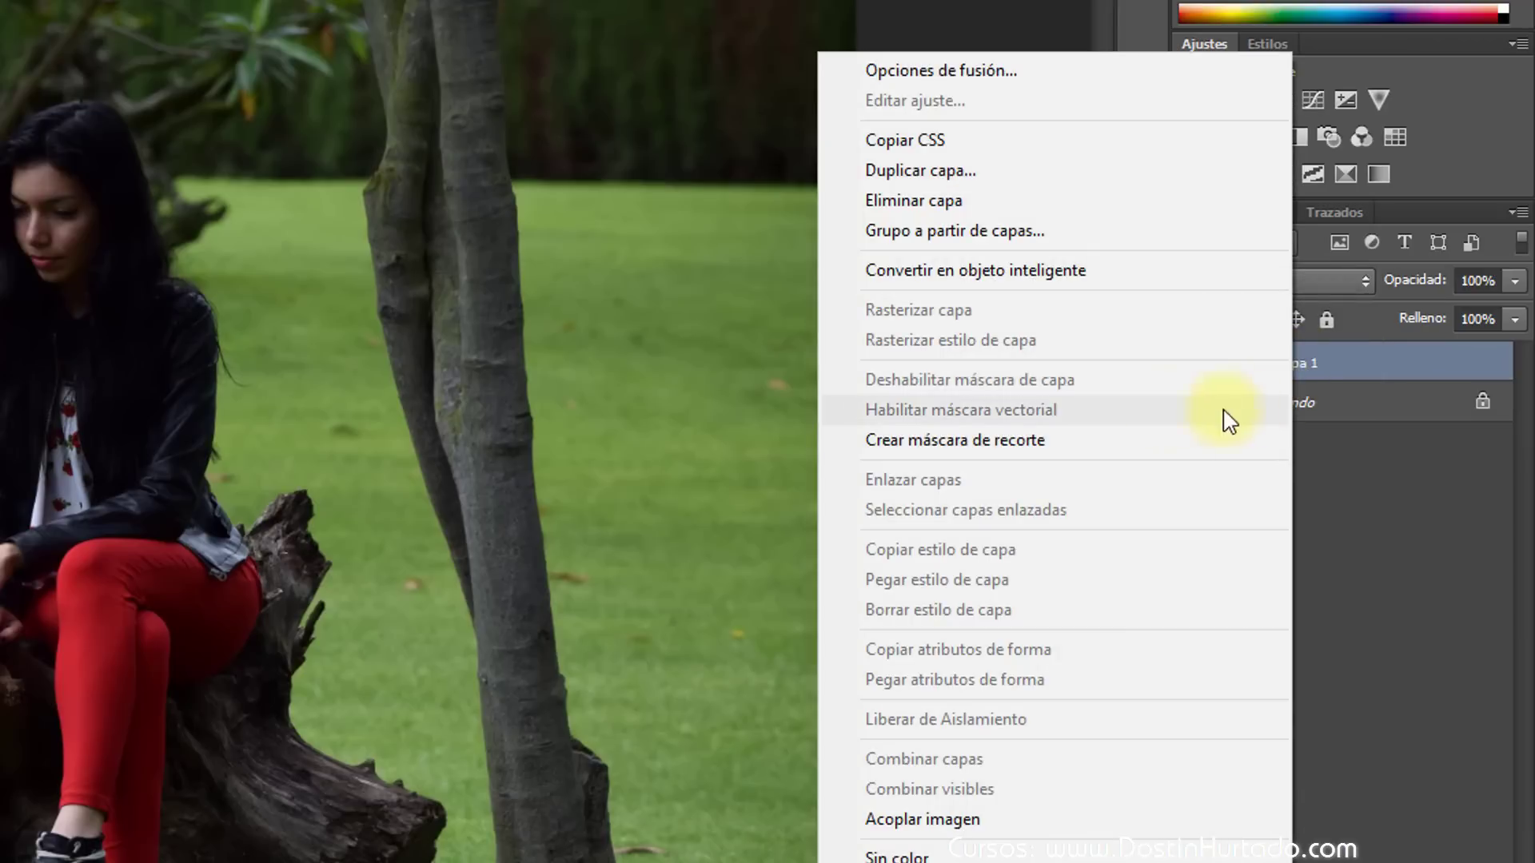
left_click(1081, 278)
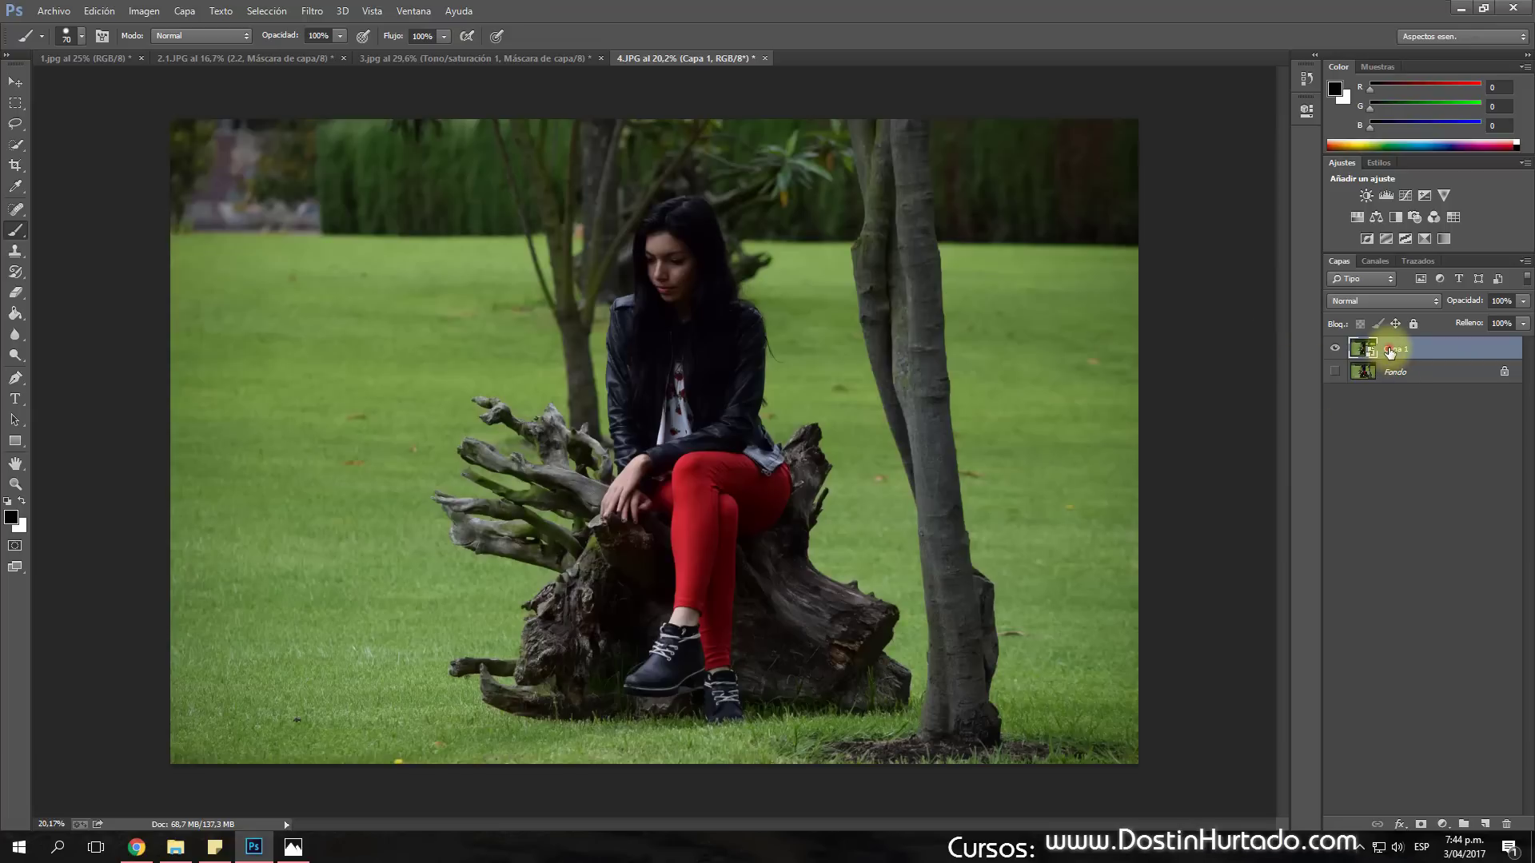
left_click(1391, 352)
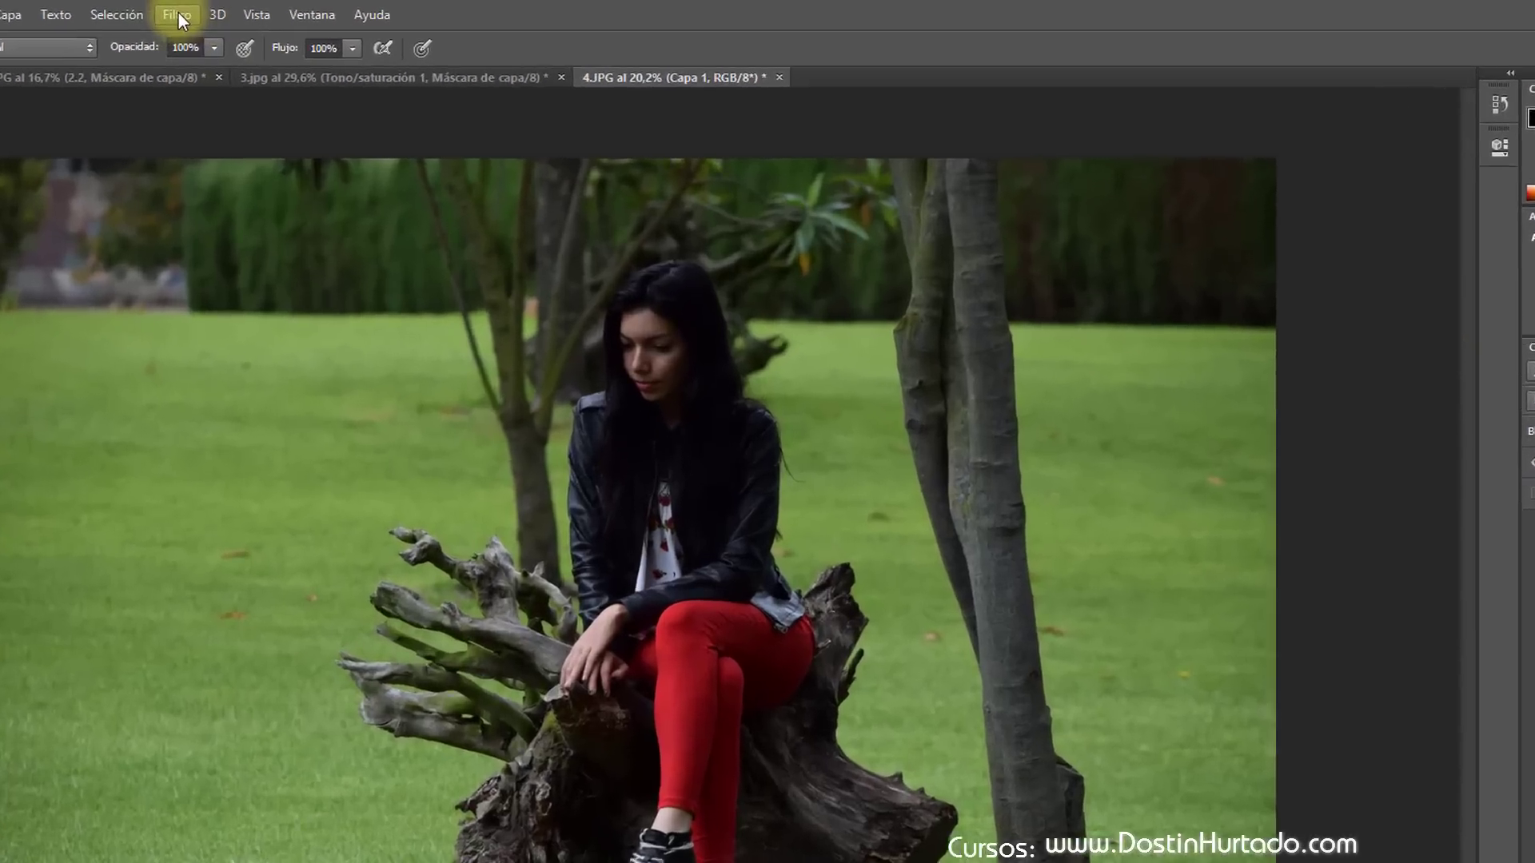
Step: Apply a Gaussian blur smart filter of 66,4 px radius to Capa 1
left_click(312, 11)
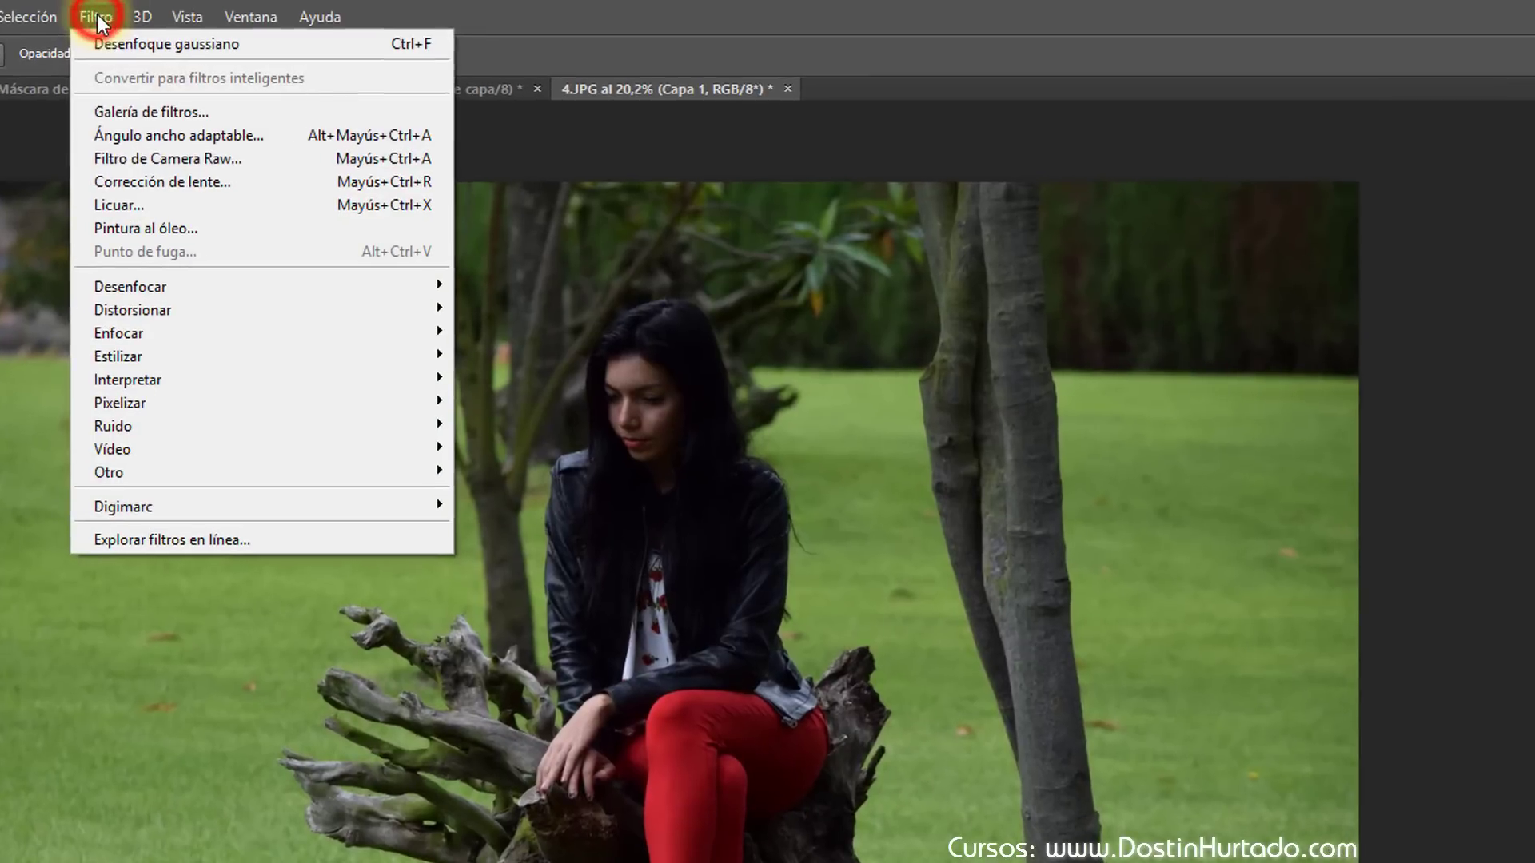
mouse_move(180, 286)
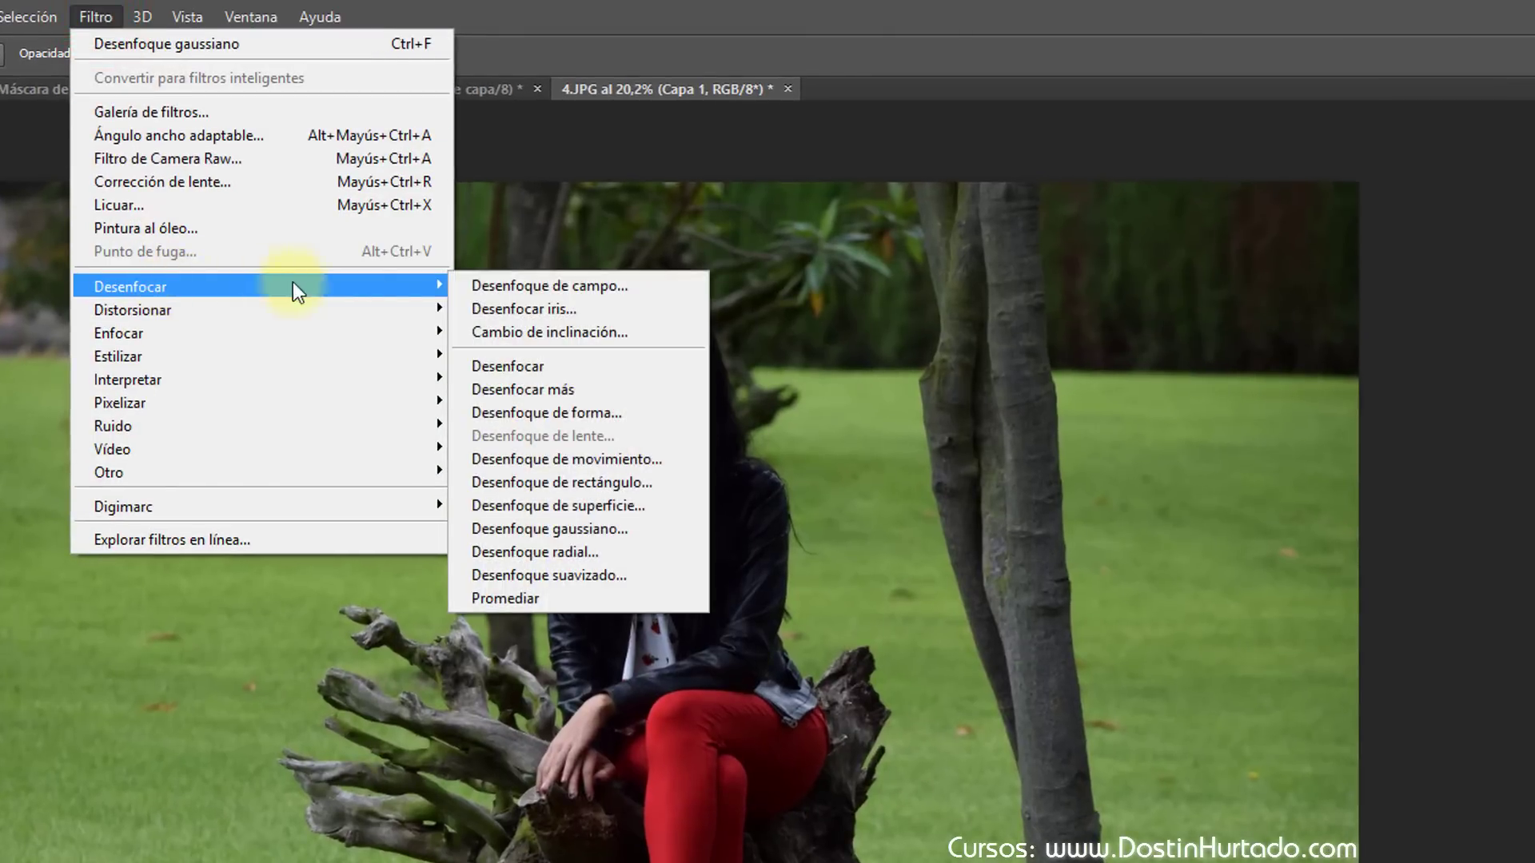
left_click(601, 528)
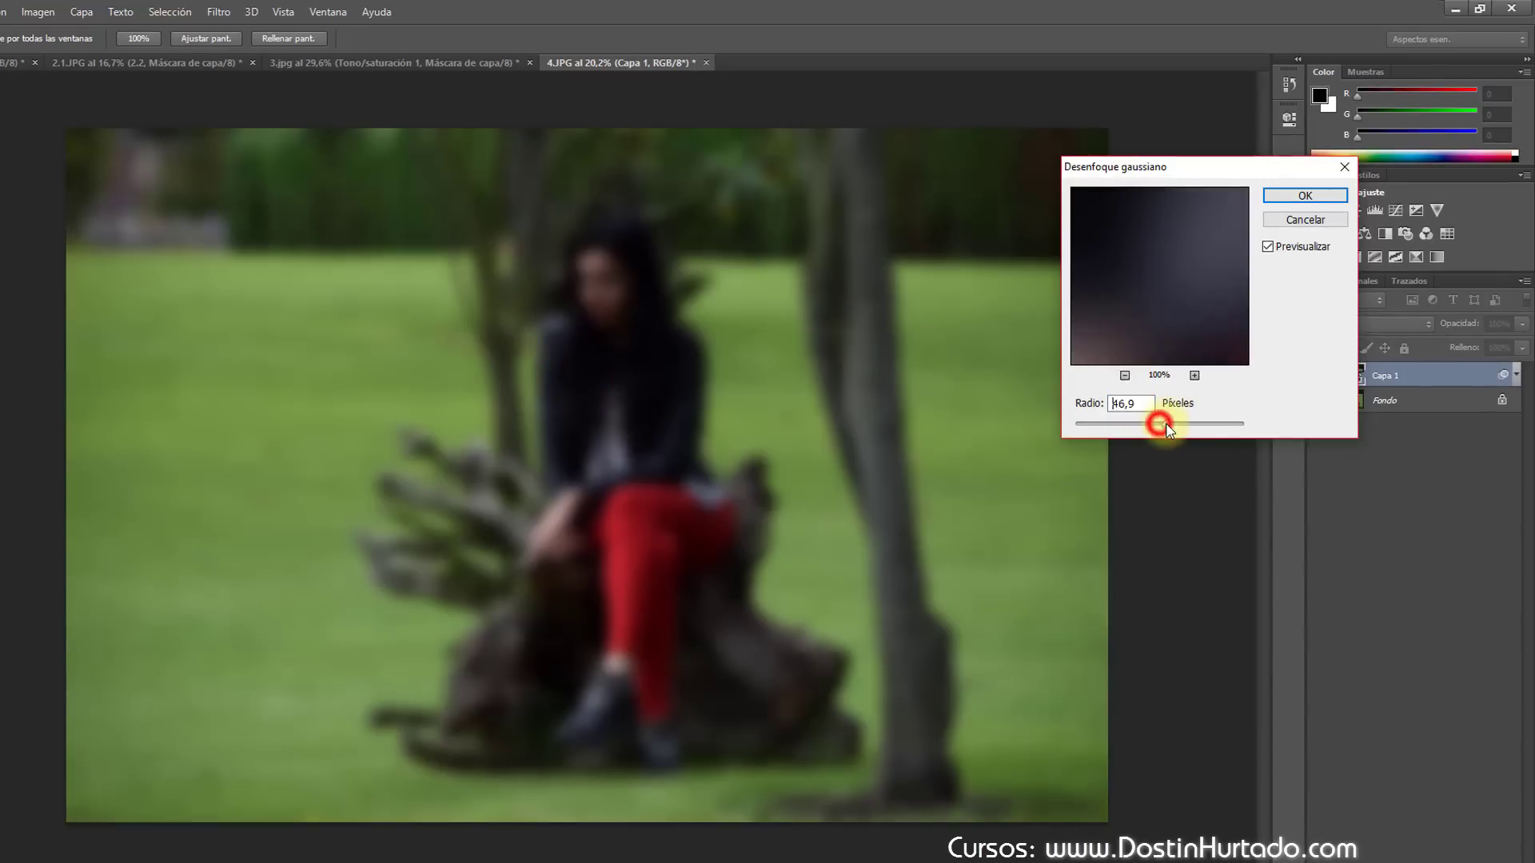
left_click_drag(1166, 424, 1172, 420)
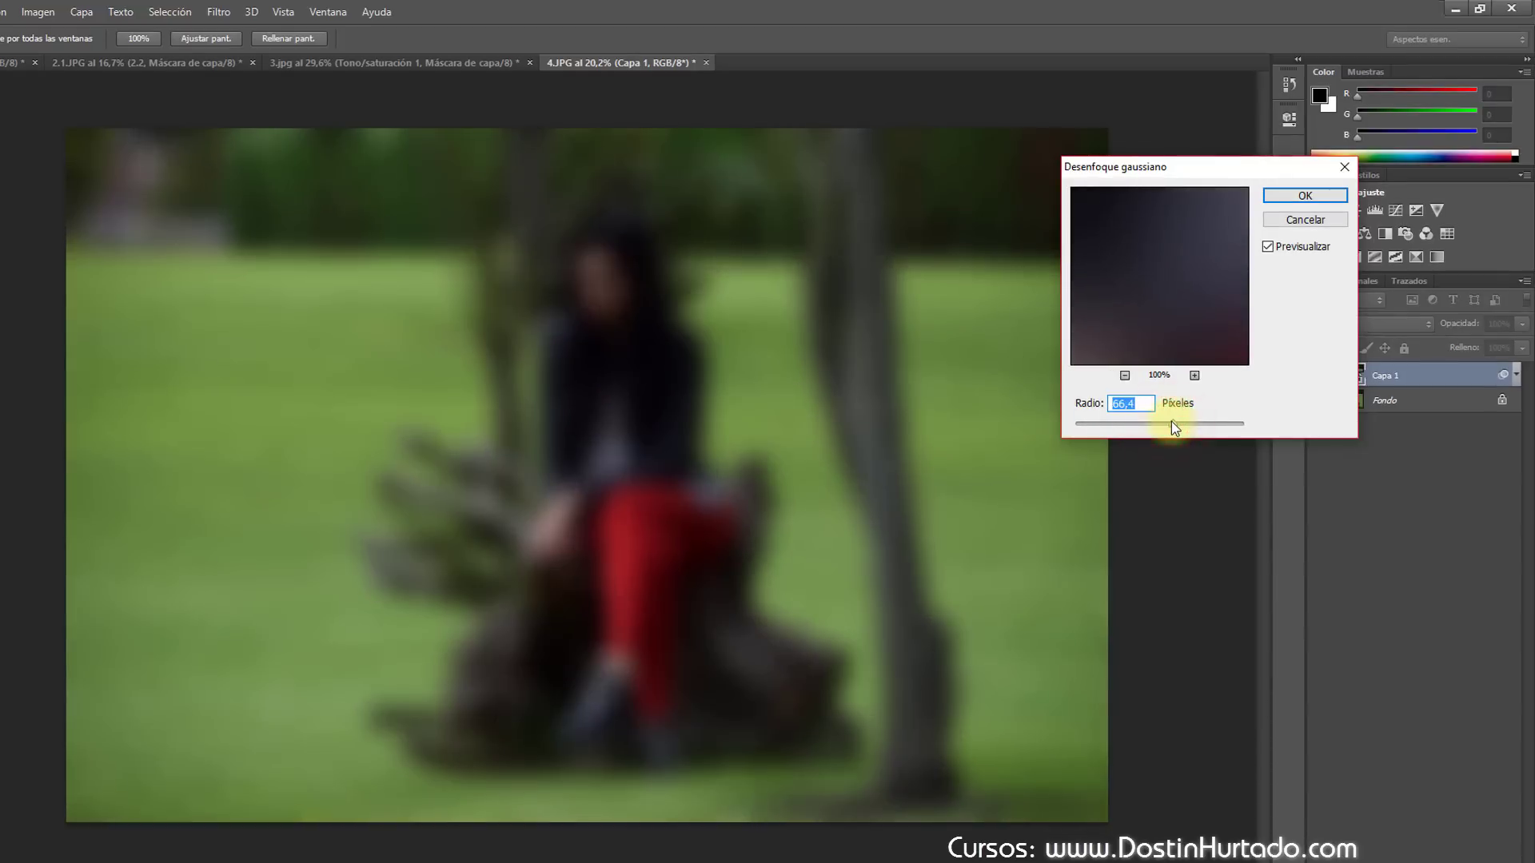
left_click(1305, 195)
Step: Reduce the Gaussian blur radius to about 15,5 px
key("b")
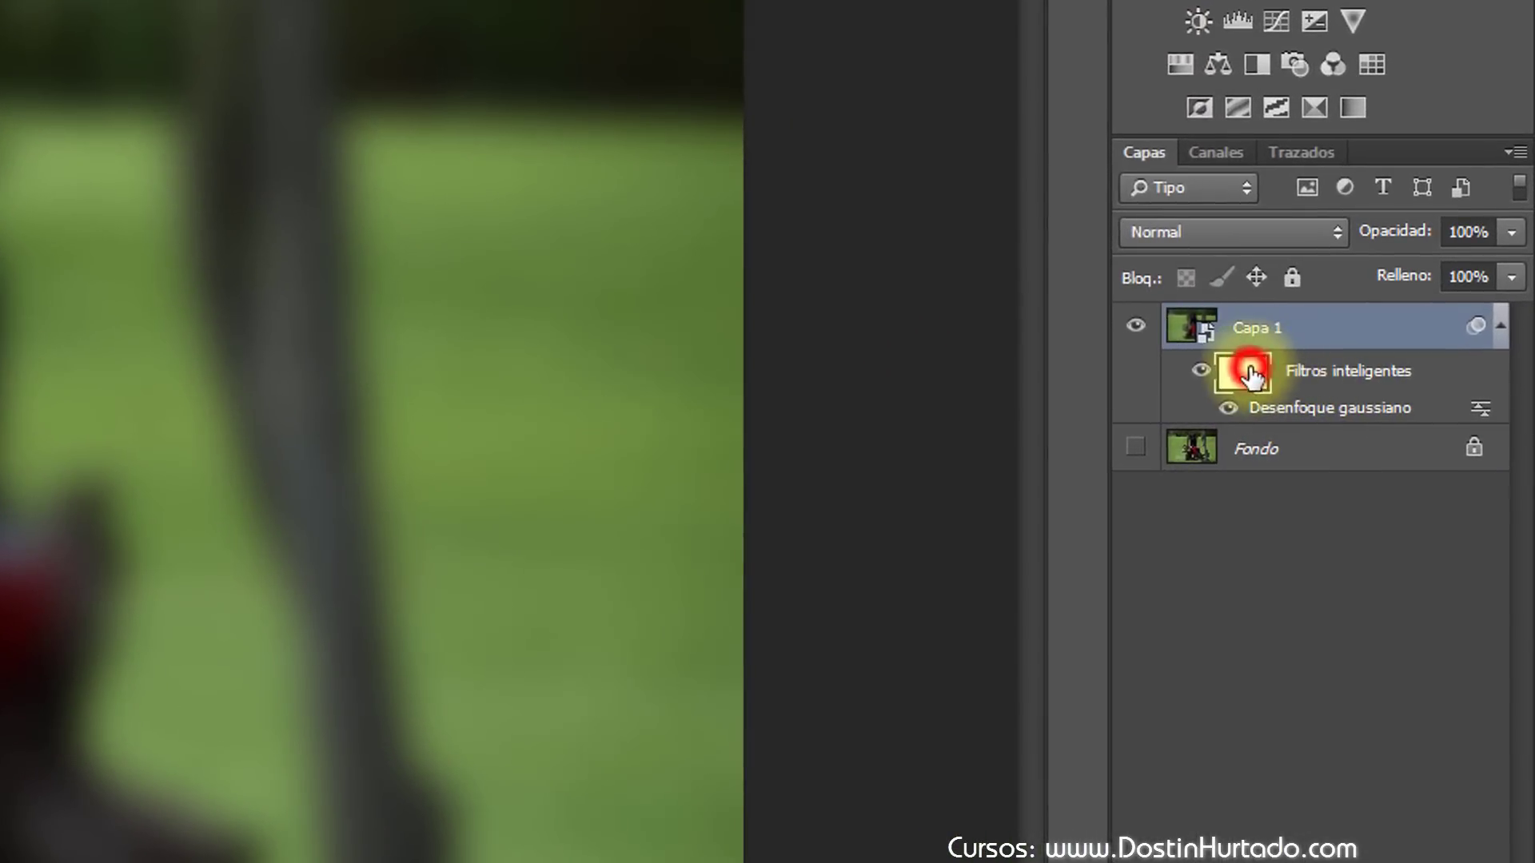
left_click(1249, 374)
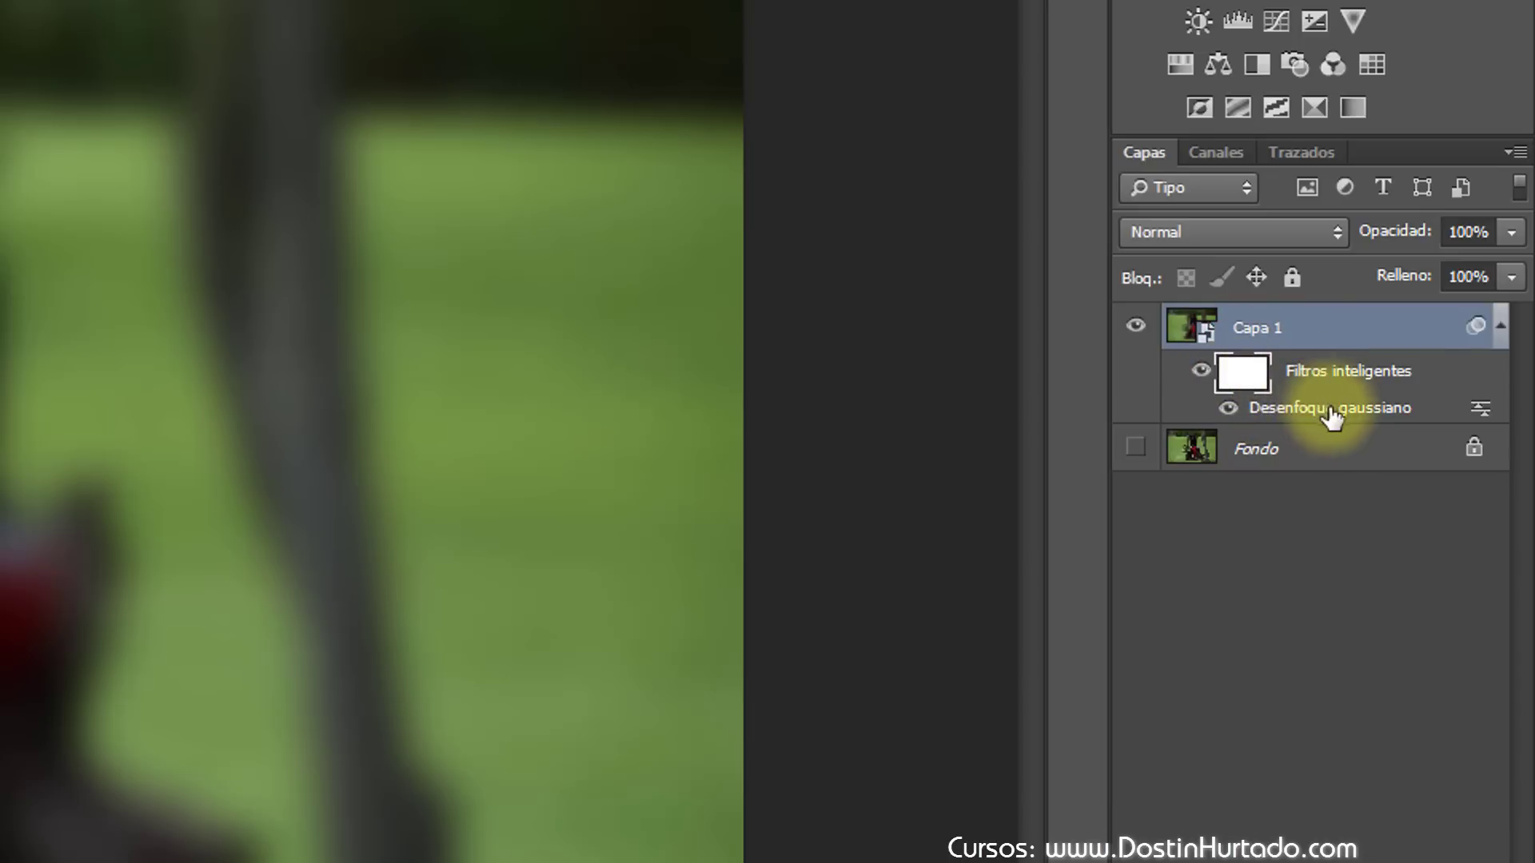
left_click(1275, 411)
left_click(1243, 385)
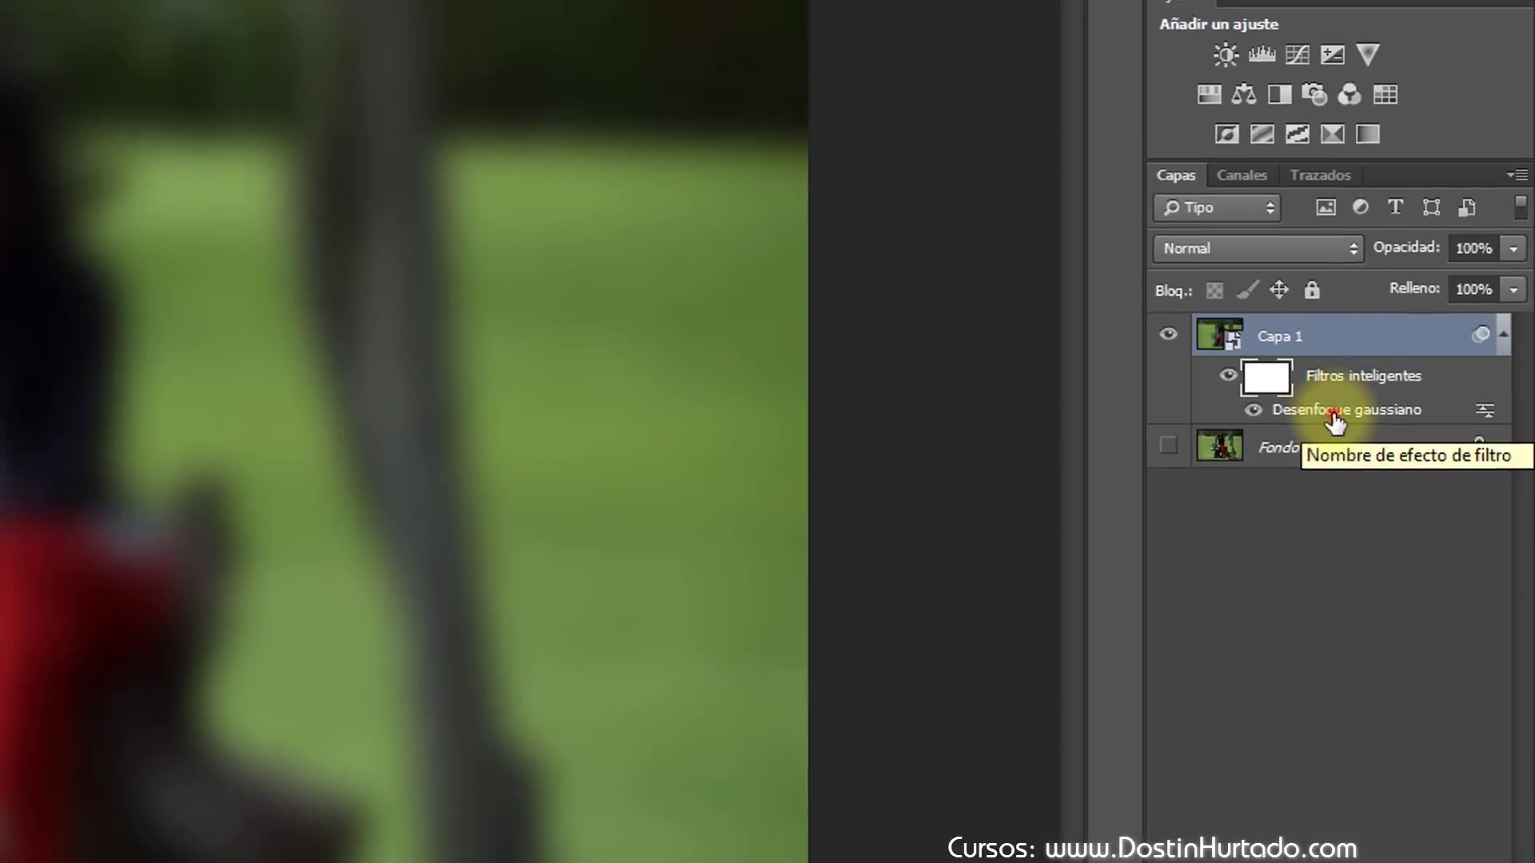
double_click(1315, 417)
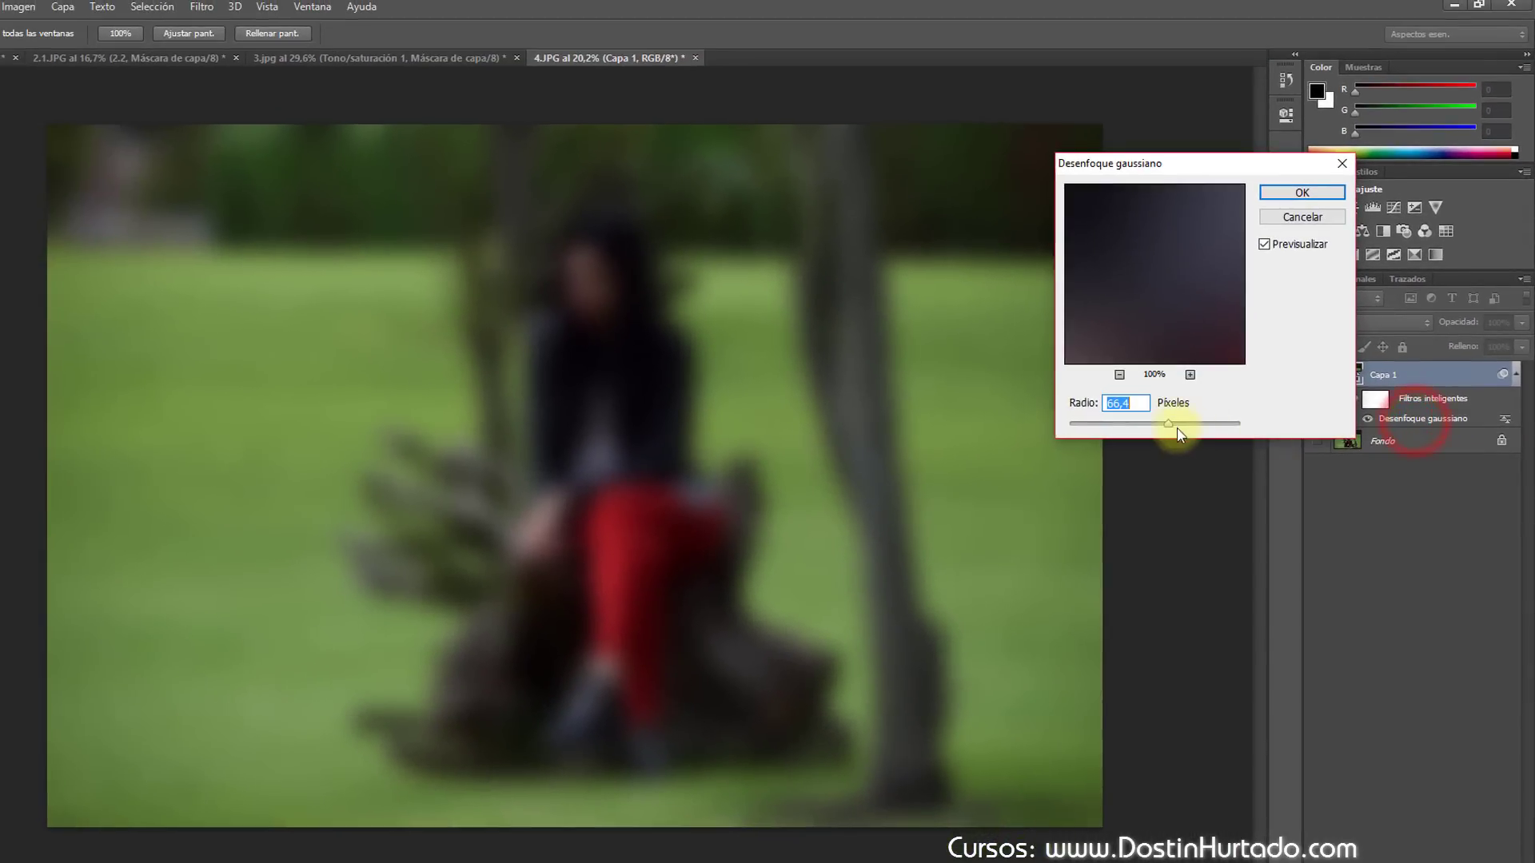
mouse_move(1173, 429)
left_mouse_down()
mouse_move(1127, 423)
mouse_move(1149, 424)
left_mouse_up()
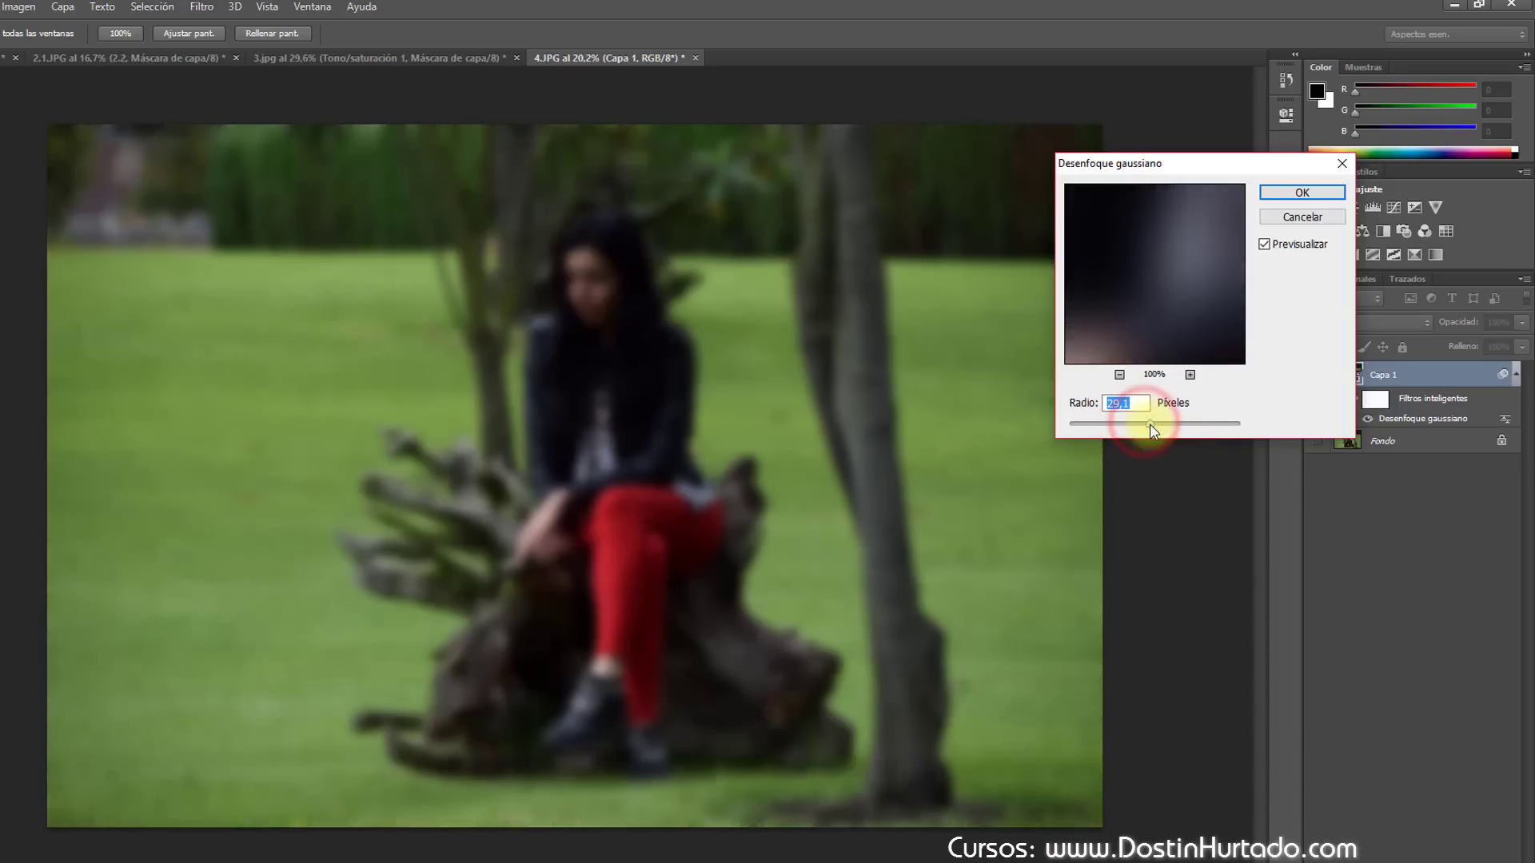
left_click(1302, 193)
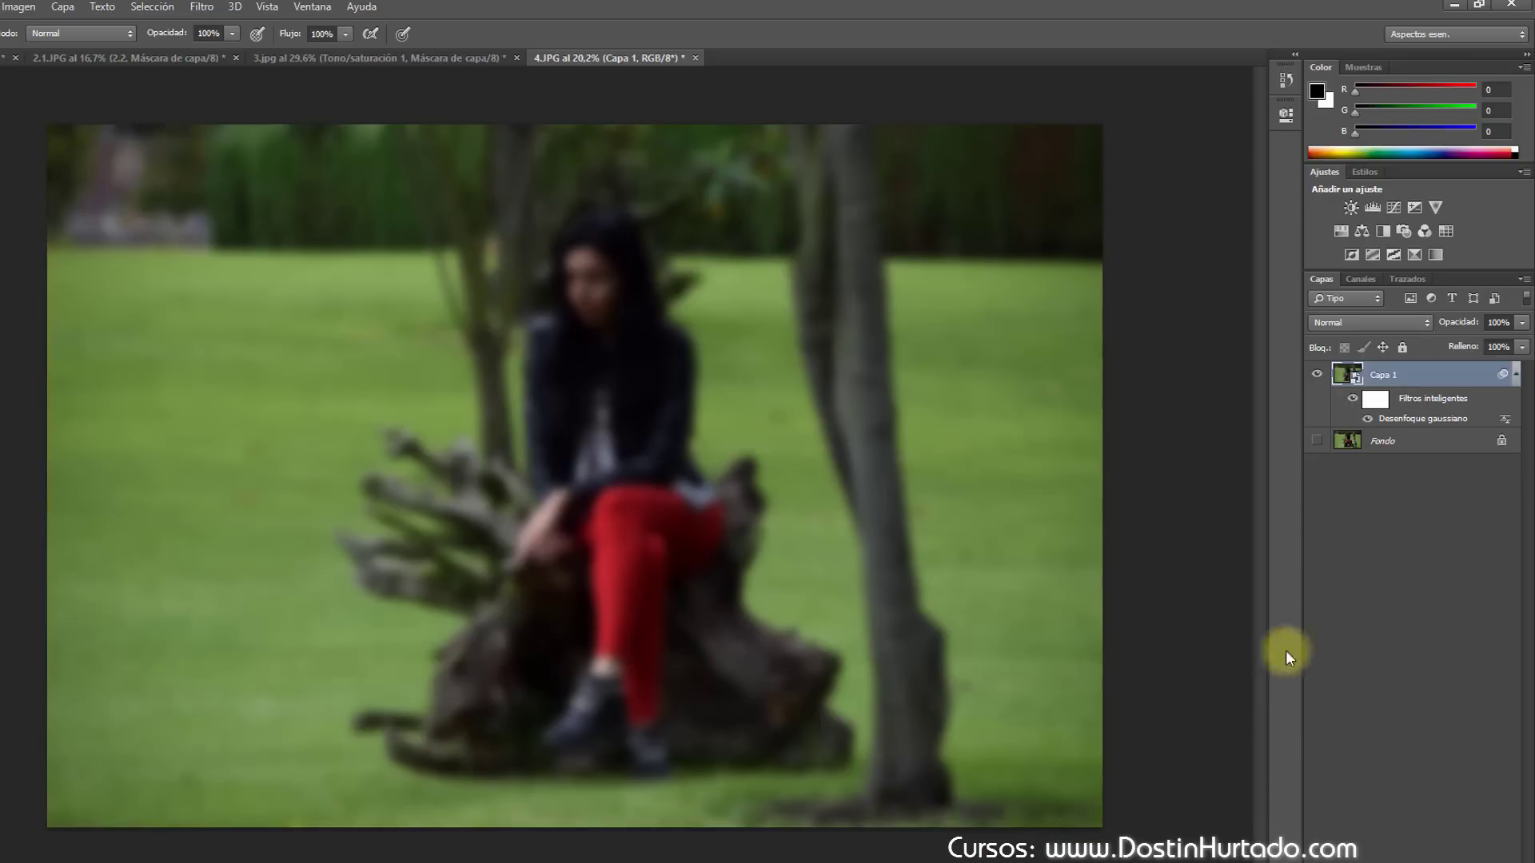
Step: Target the smart filter mask and make the brush much larger
left_click(1368, 400)
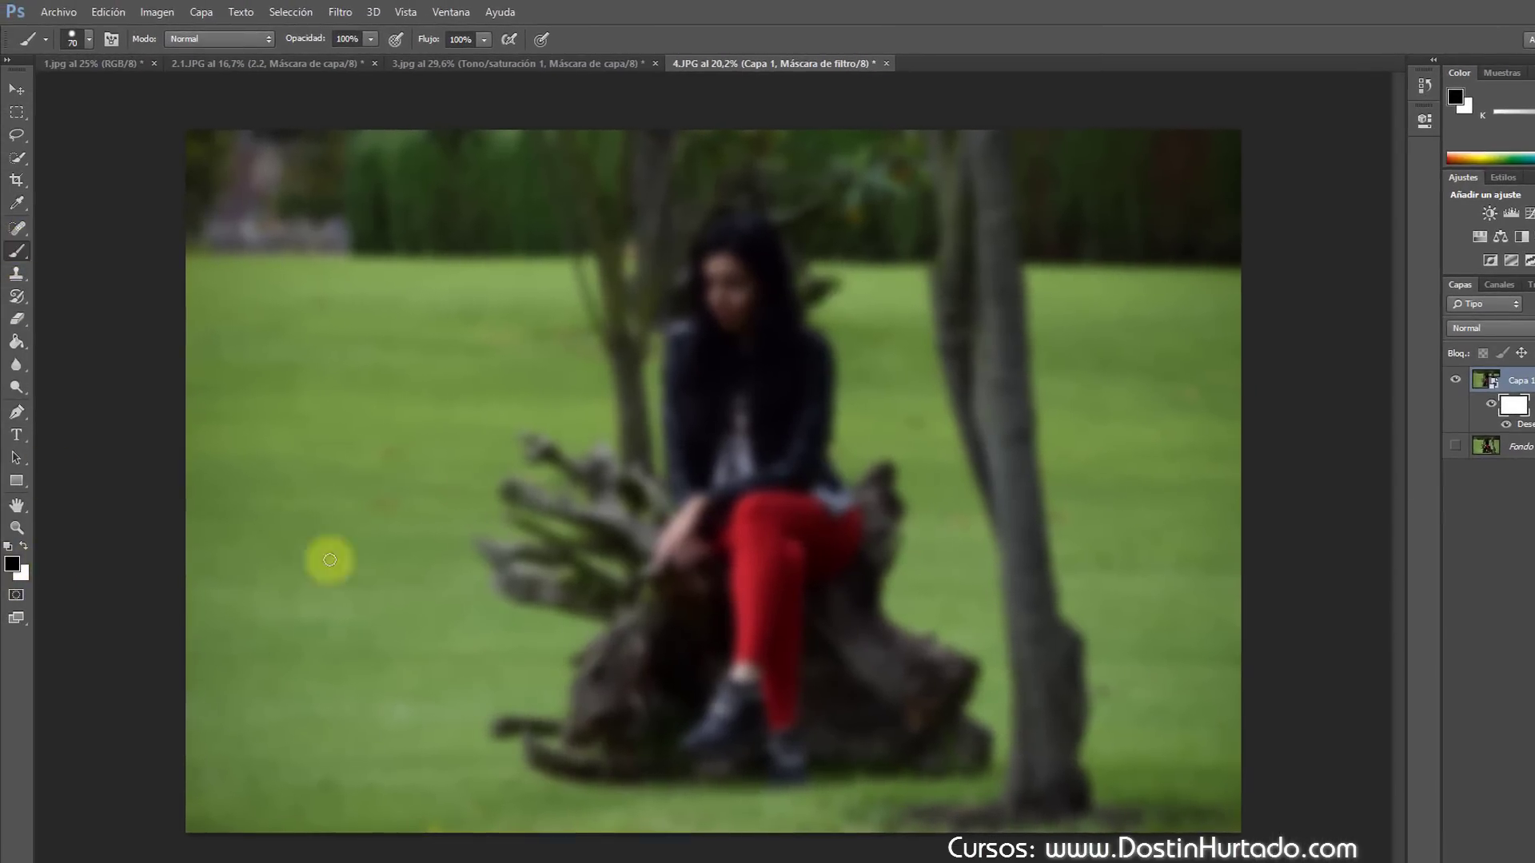
right_click(767, 461)
left_click_drag(903, 501, 952, 505)
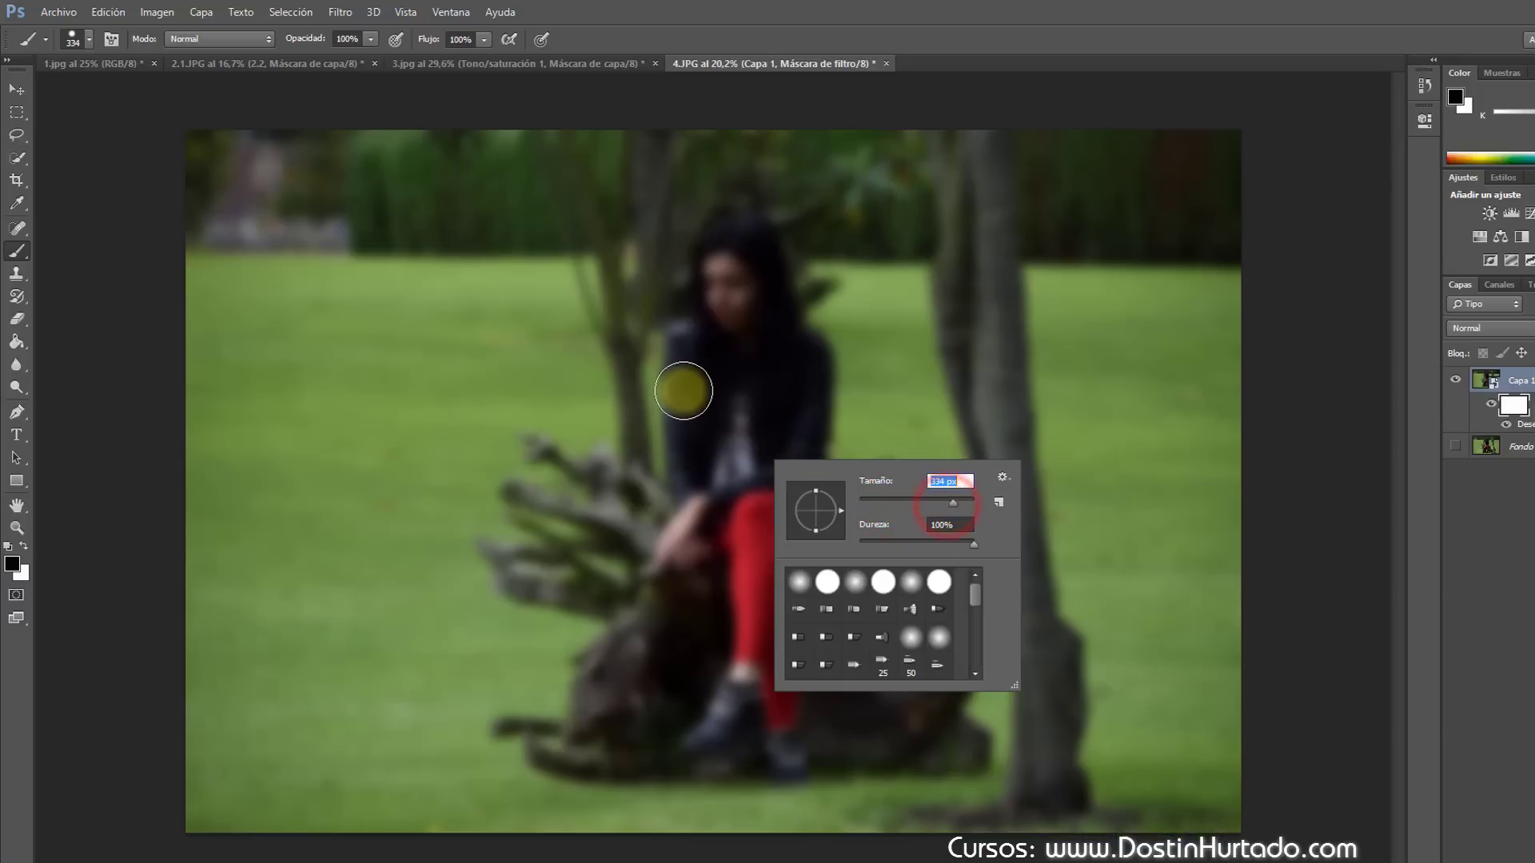
left_click(723, 296)
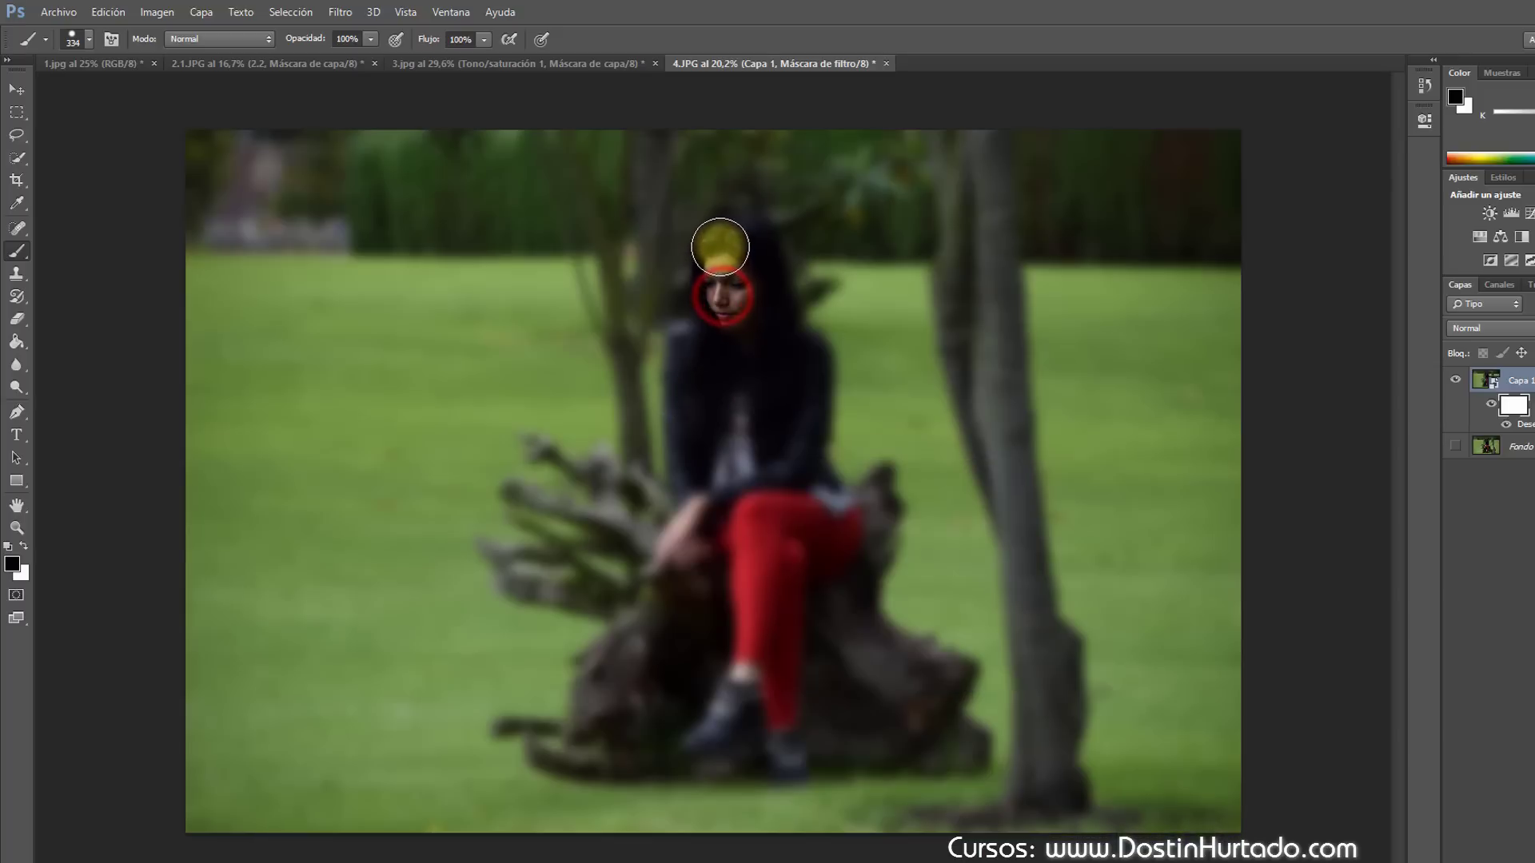
Step: Paint black along the hair, jacket, stump edges and boots to restore sharpness
left_click_drag(750, 241, 813, 470)
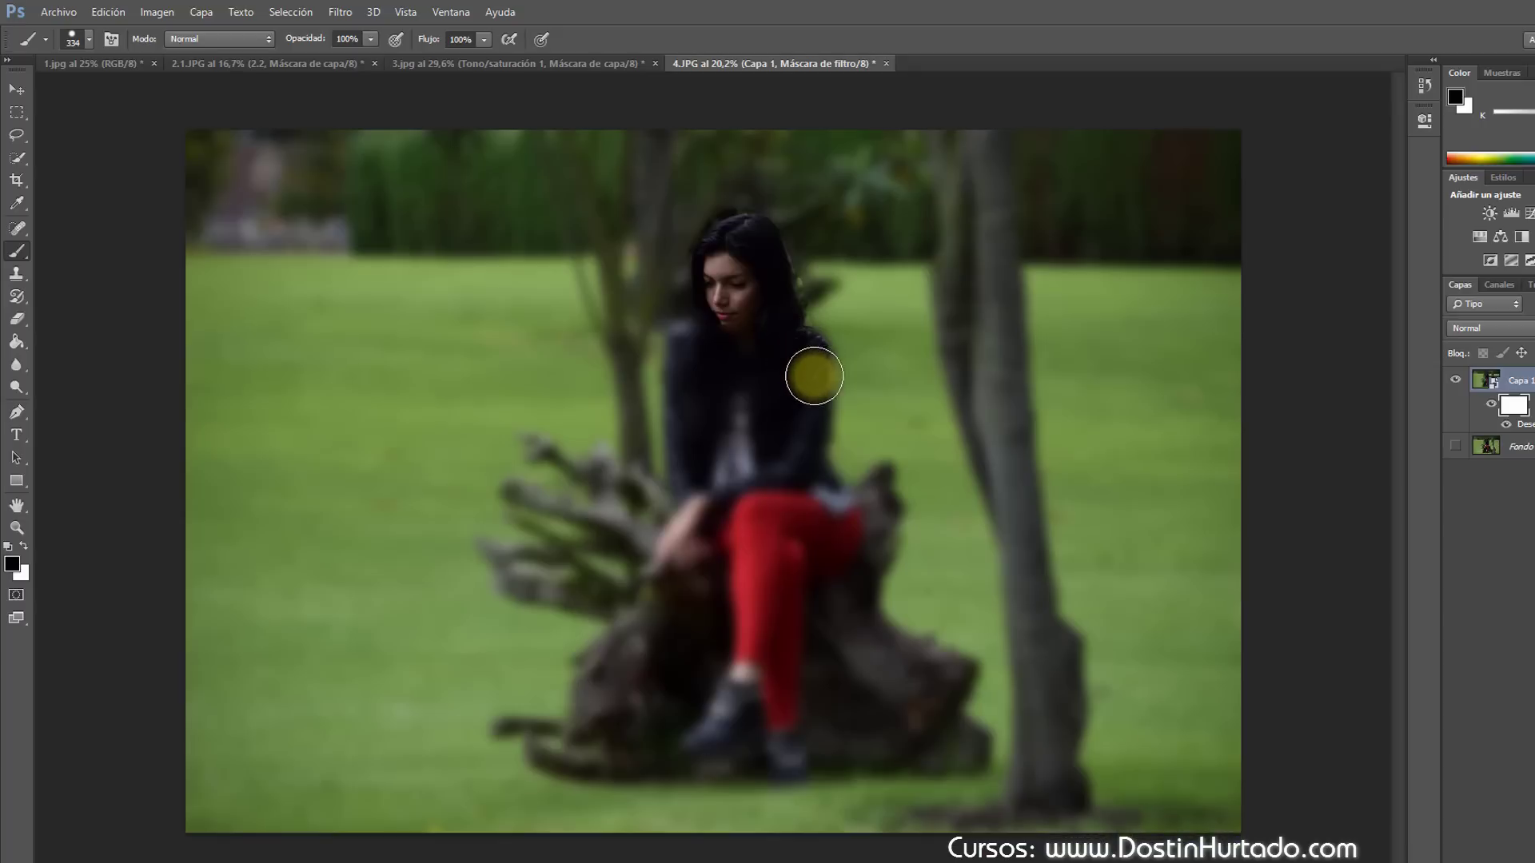
left_click_drag(885, 515, 873, 572)
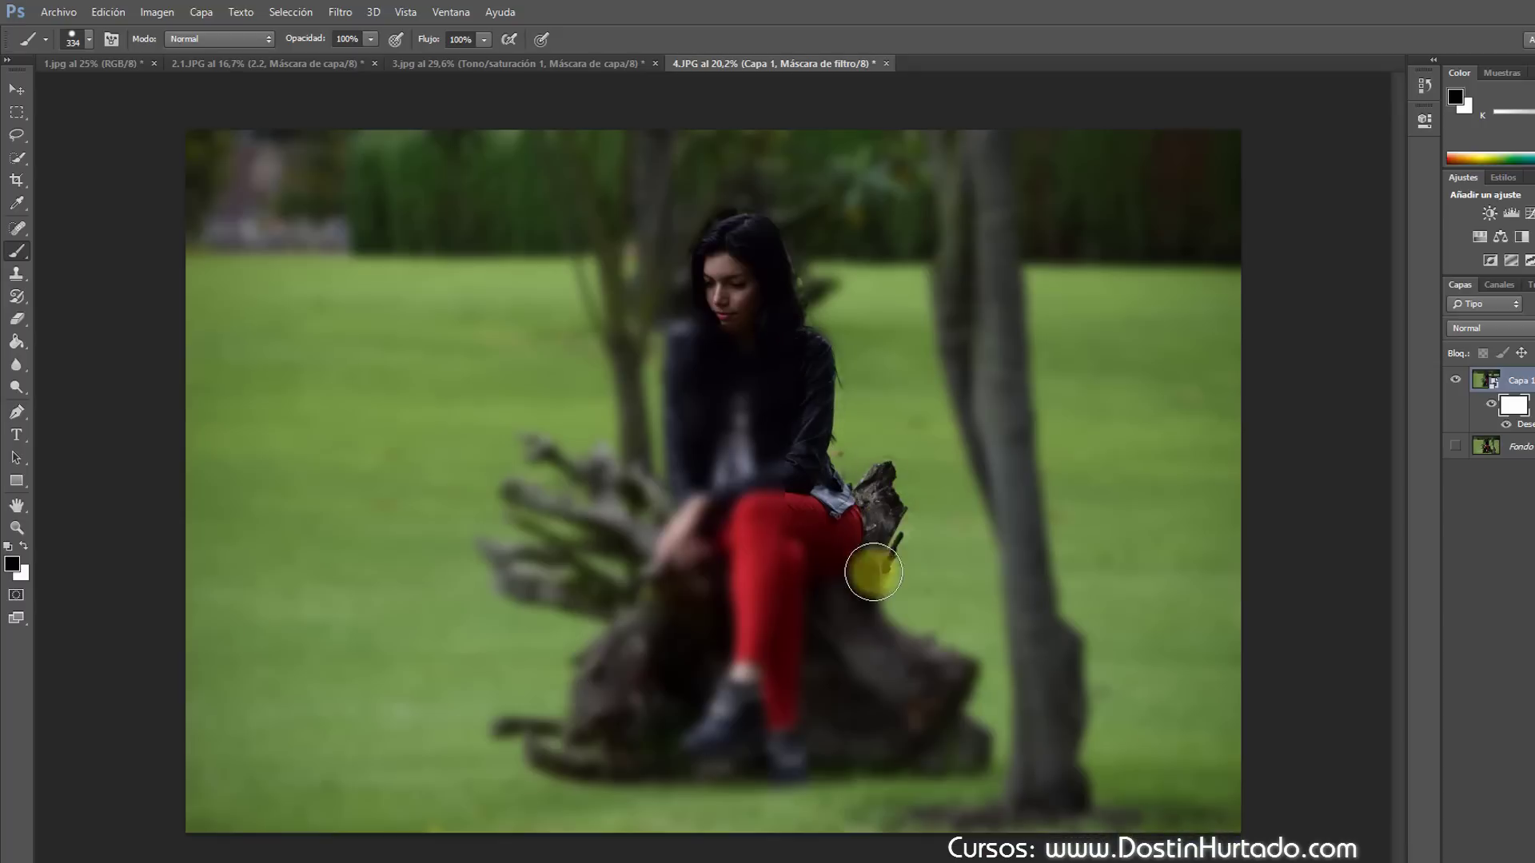
left_click_drag(885, 640, 963, 673)
mouse_move(974, 729)
left_mouse_down()
mouse_move(948, 758)
mouse_move(603, 757)
mouse_move(515, 731)
mouse_move(565, 722)
mouse_move(616, 640)
mouse_move(576, 589)
mouse_move(496, 555)
mouse_move(599, 559)
mouse_move(607, 531)
mouse_move(521, 497)
mouse_move(578, 523)
mouse_move(554, 445)
mouse_move(685, 486)
mouse_move(685, 405)
mouse_move(726, 261)
left_mouse_up()
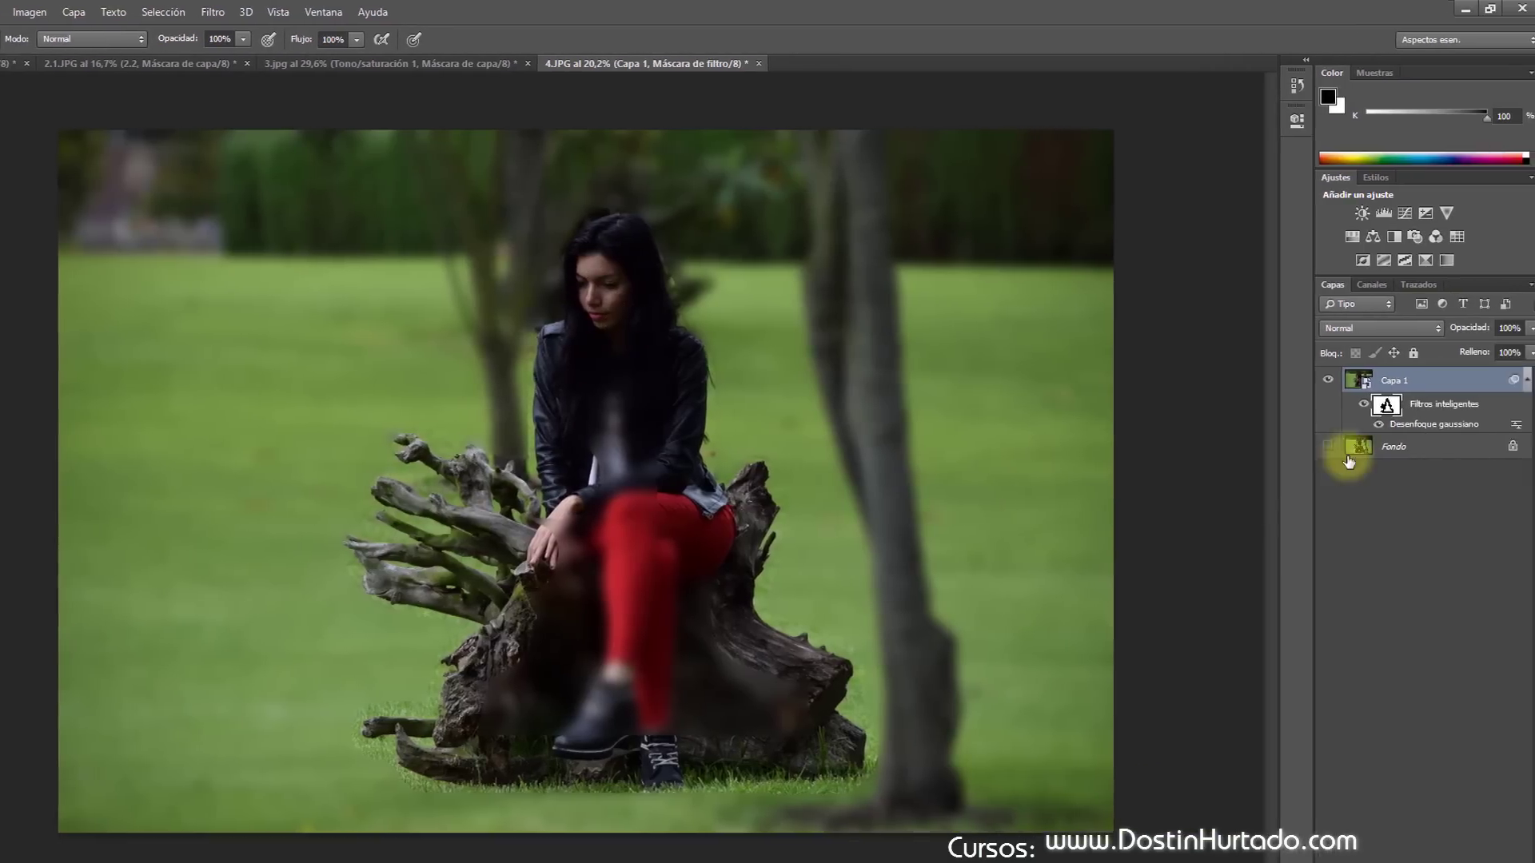
Step: View the filter mask alone and paint black over its remaining white gaps
left_click(1373, 406)
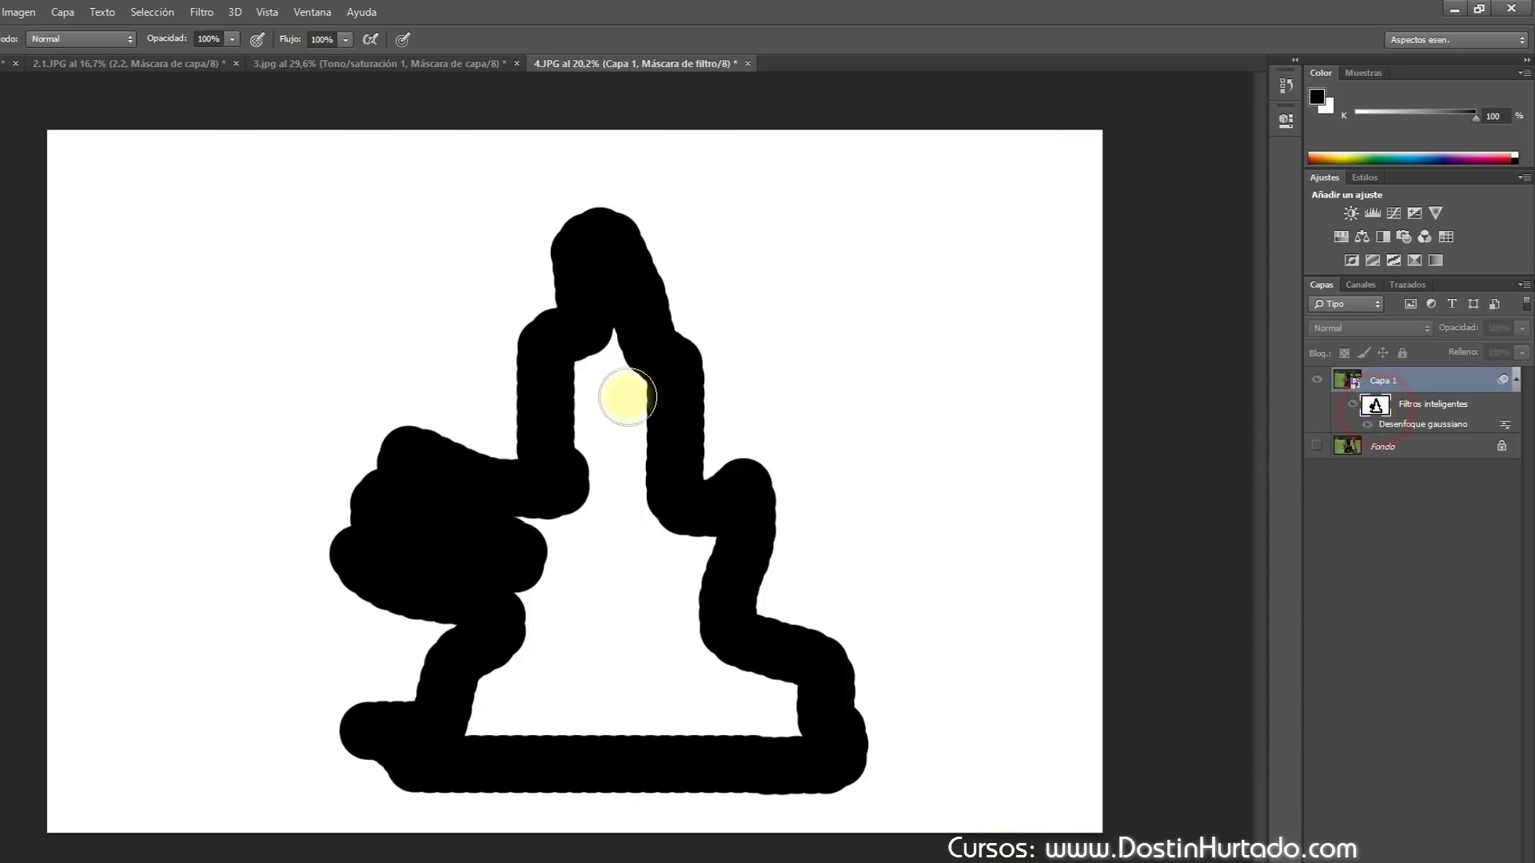
left_click(610, 339)
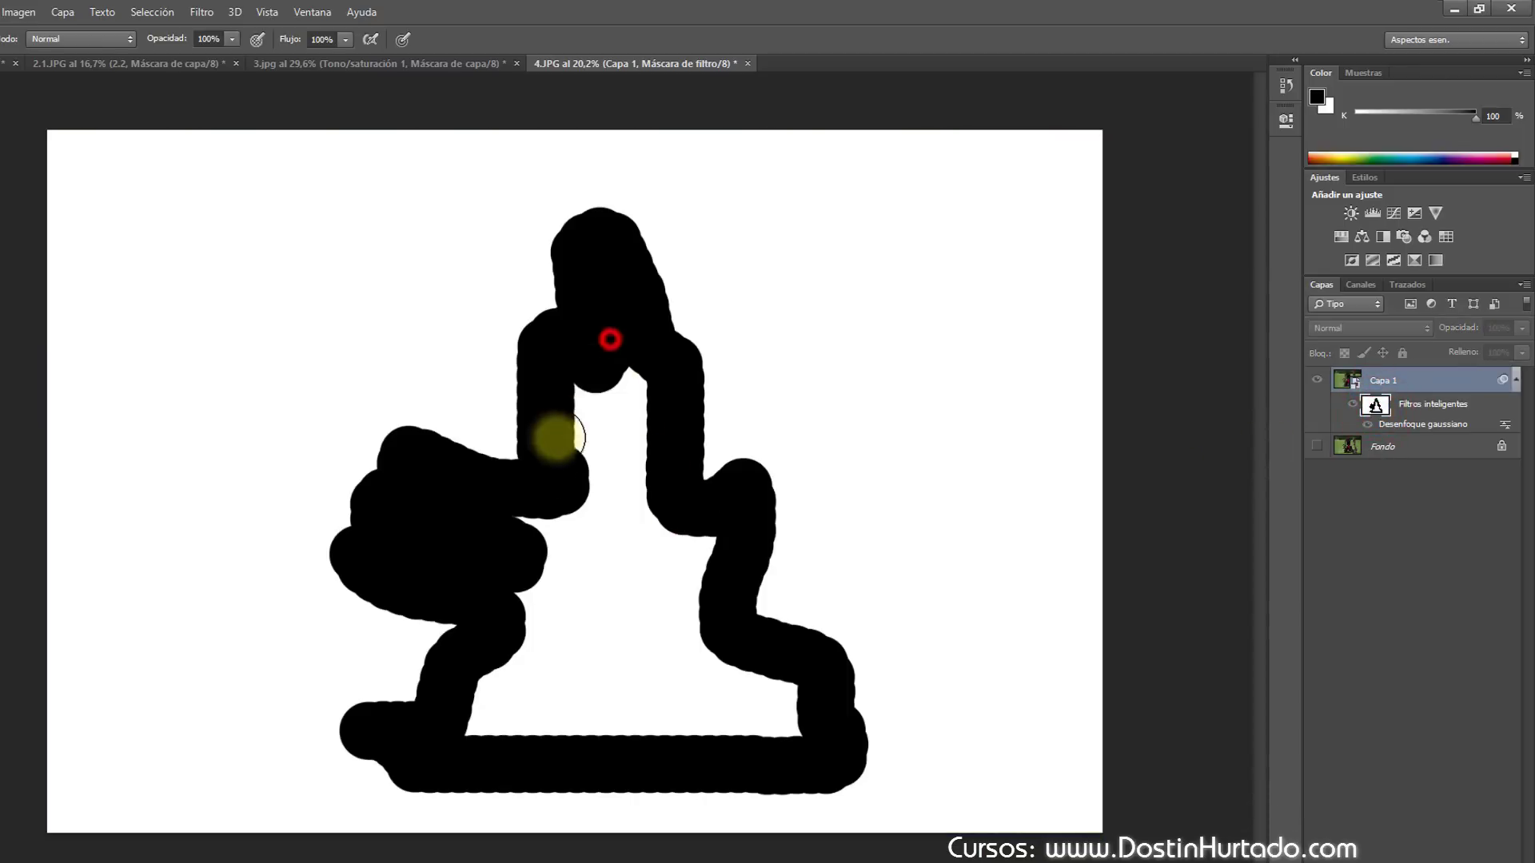
mouse_move(568, 445)
left_mouse_down()
mouse_move(689, 566)
mouse_move(612, 515)
left_mouse_up()
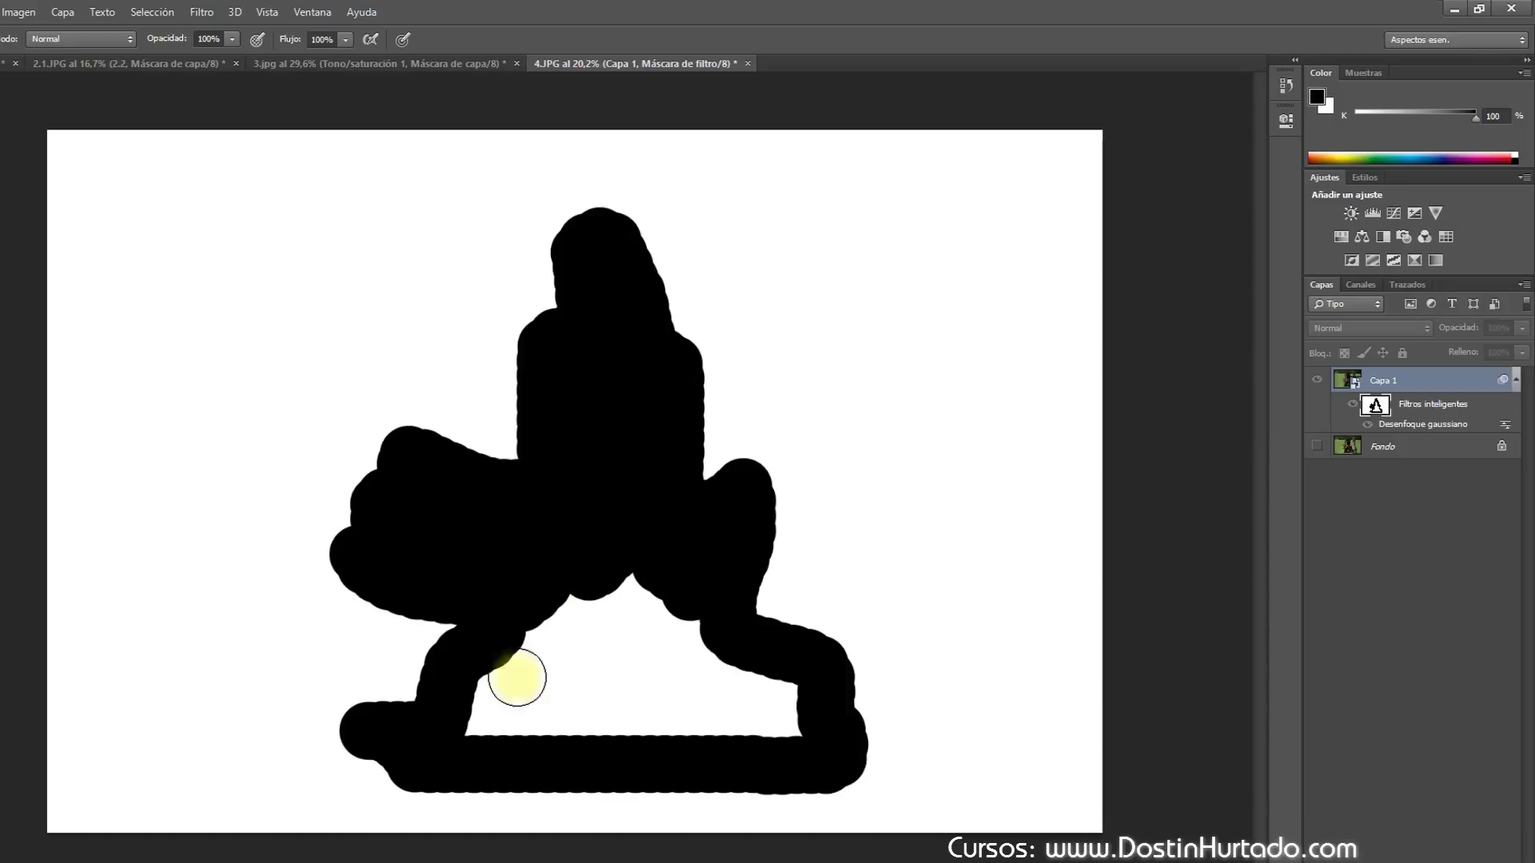
mouse_move(517, 678)
left_mouse_down()
mouse_move(506, 722)
mouse_move(802, 729)
mouse_move(702, 664)
mouse_move(606, 633)
mouse_move(703, 692)
mouse_move(766, 602)
left_mouse_up()
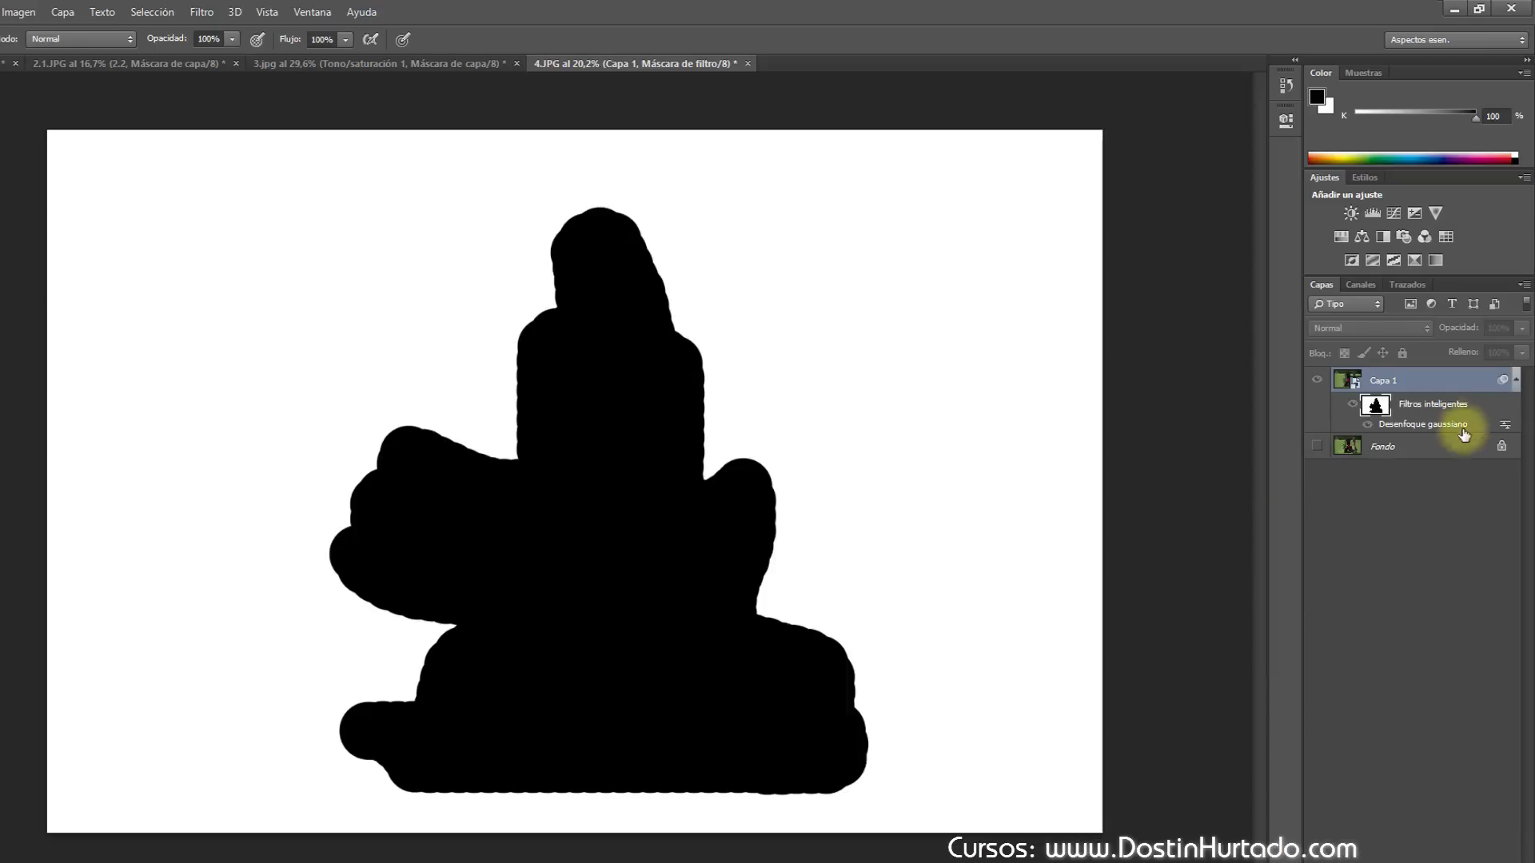
Step: Return to the colour photo view with the filter mask still targeted
left_click(1350, 385)
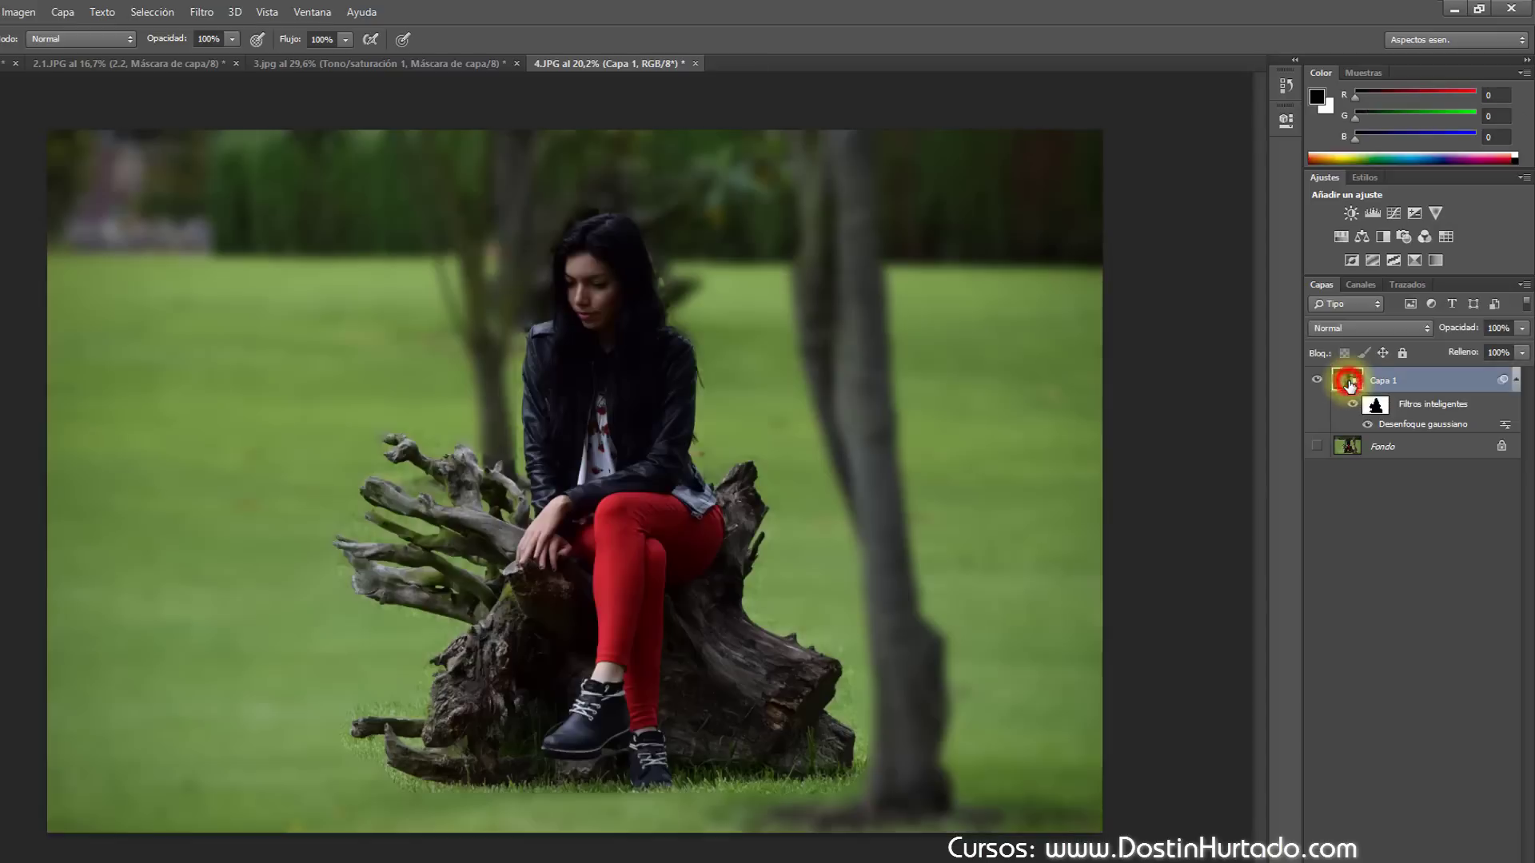
left_click(1373, 409)
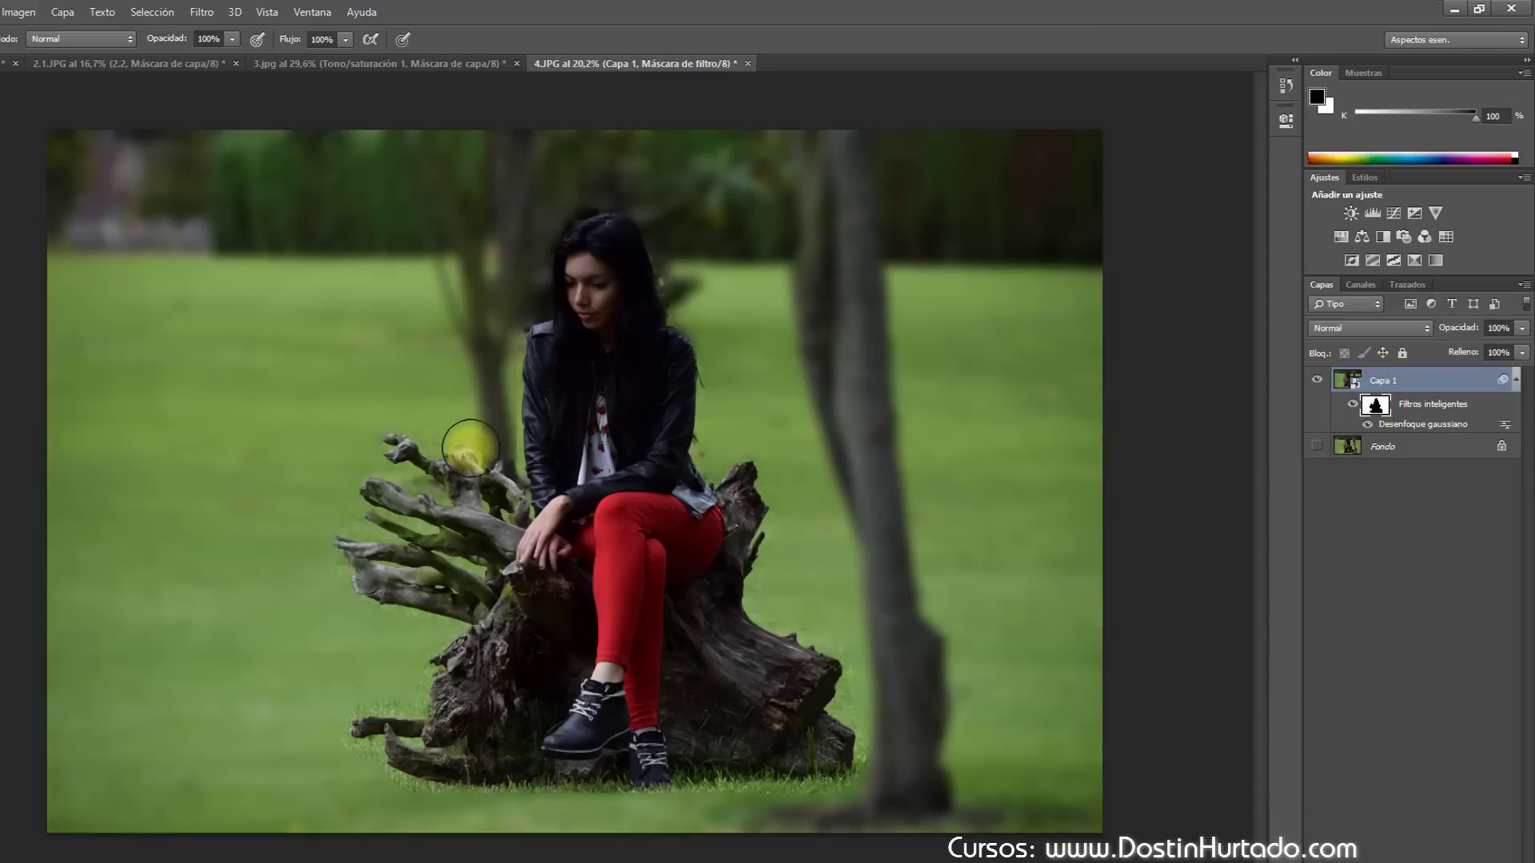
scroll(483, 454, "up", 3)
scroll(479, 439, "up", 3)
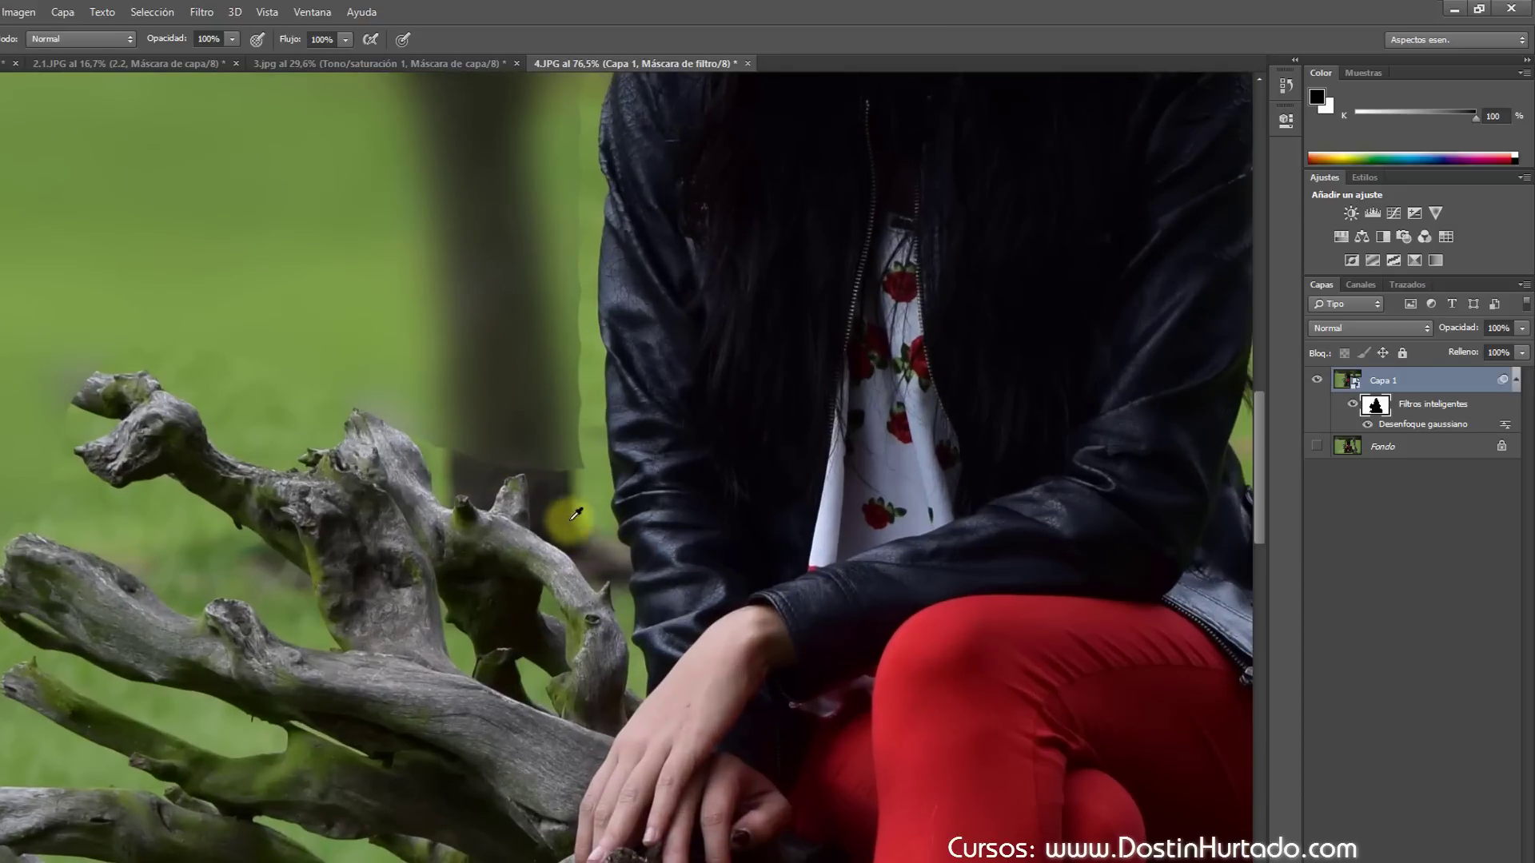
scroll(566, 496, "down", 2)
scroll(599, 508, "down", 2)
scroll(640, 518, "down", 2)
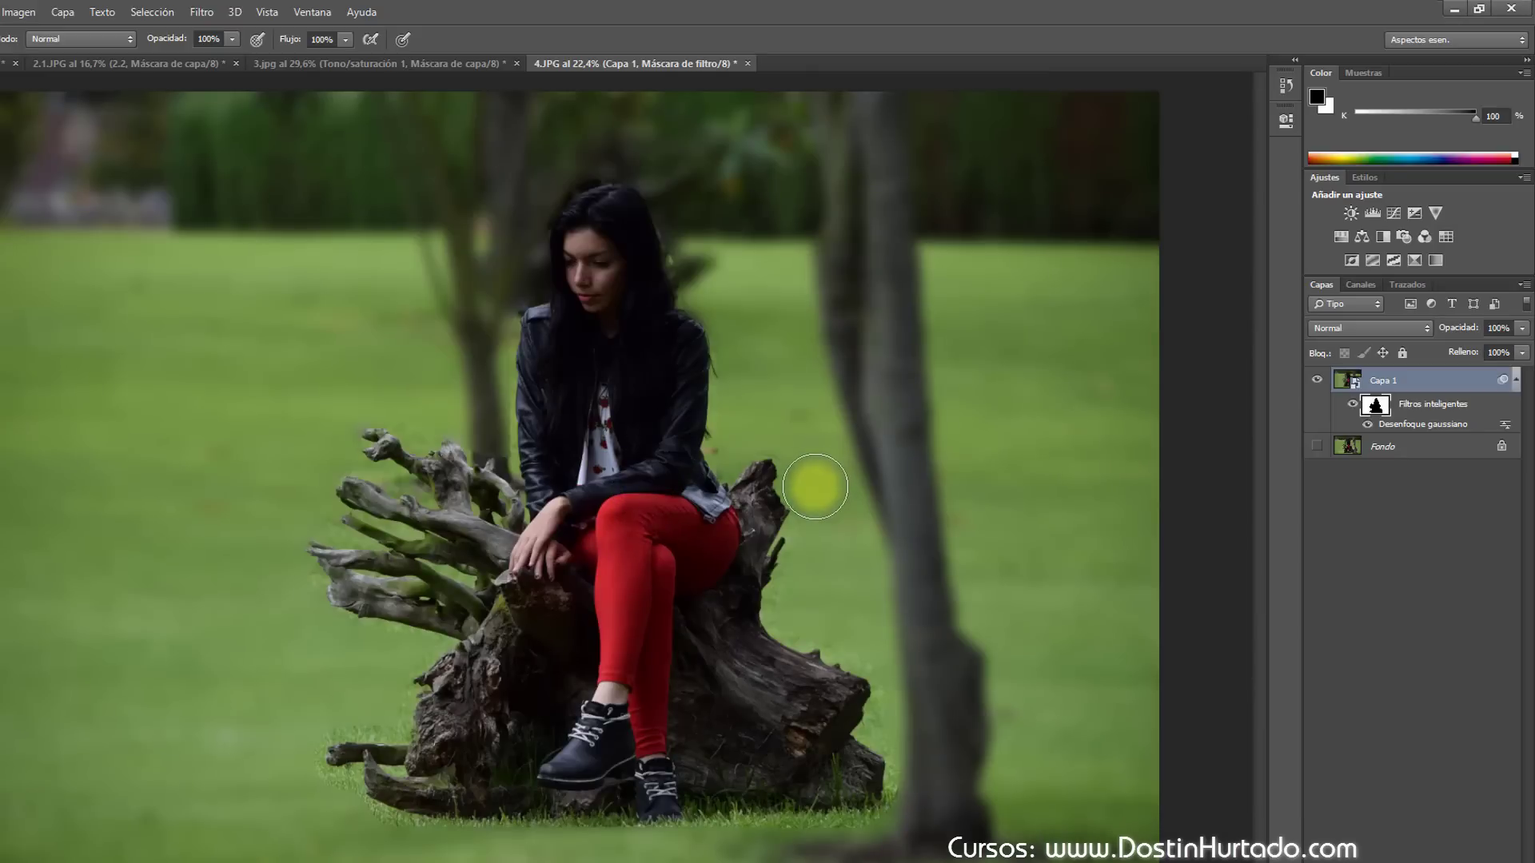
Step: Give the smart filter mask a 104,9 px feather in Properties
double_click(1375, 406)
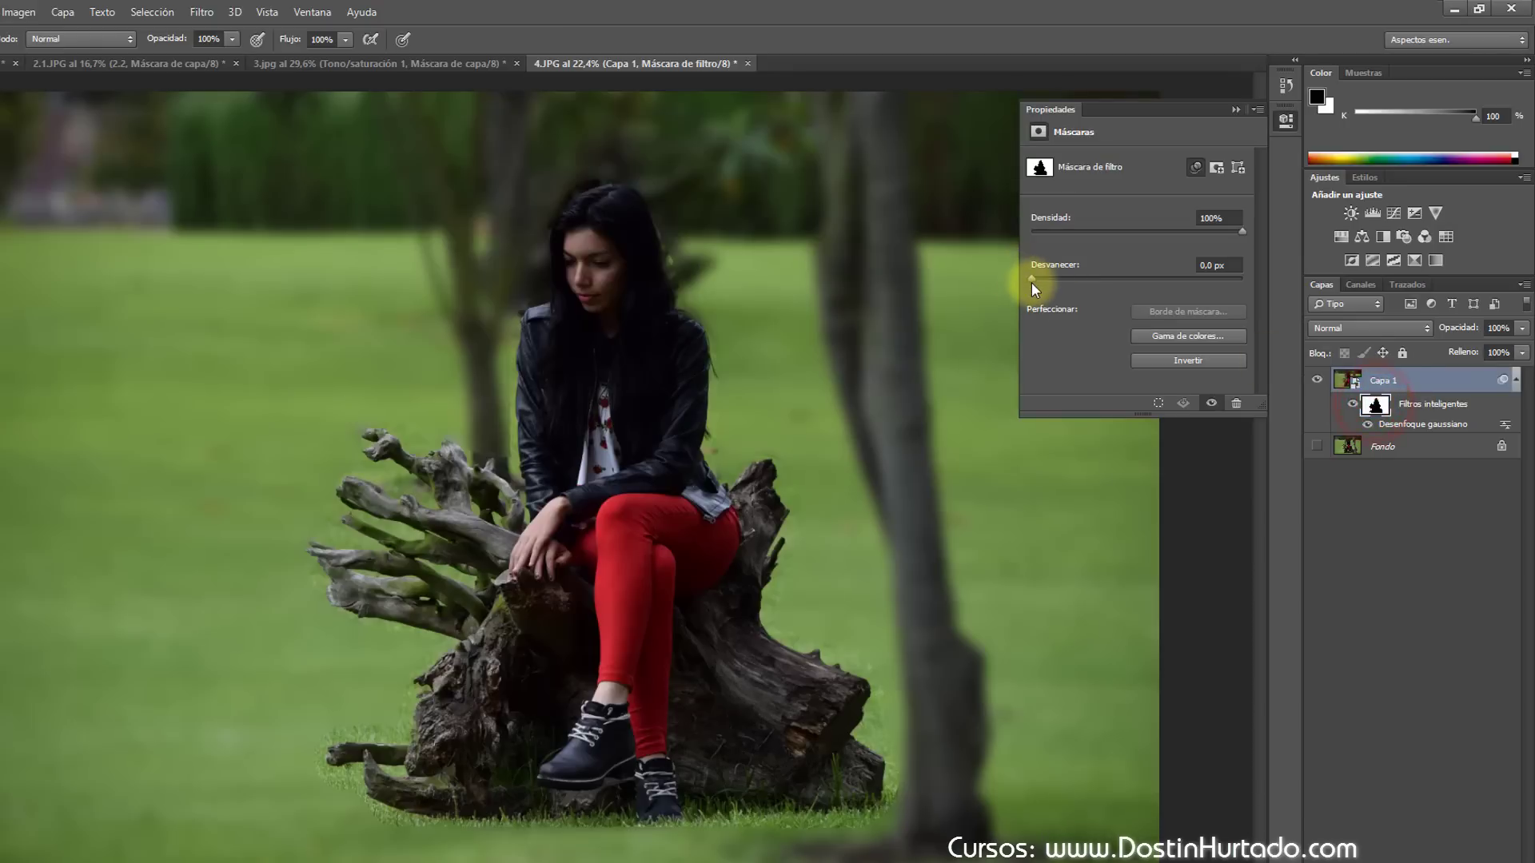
left_click_drag(1032, 279, 1168, 279)
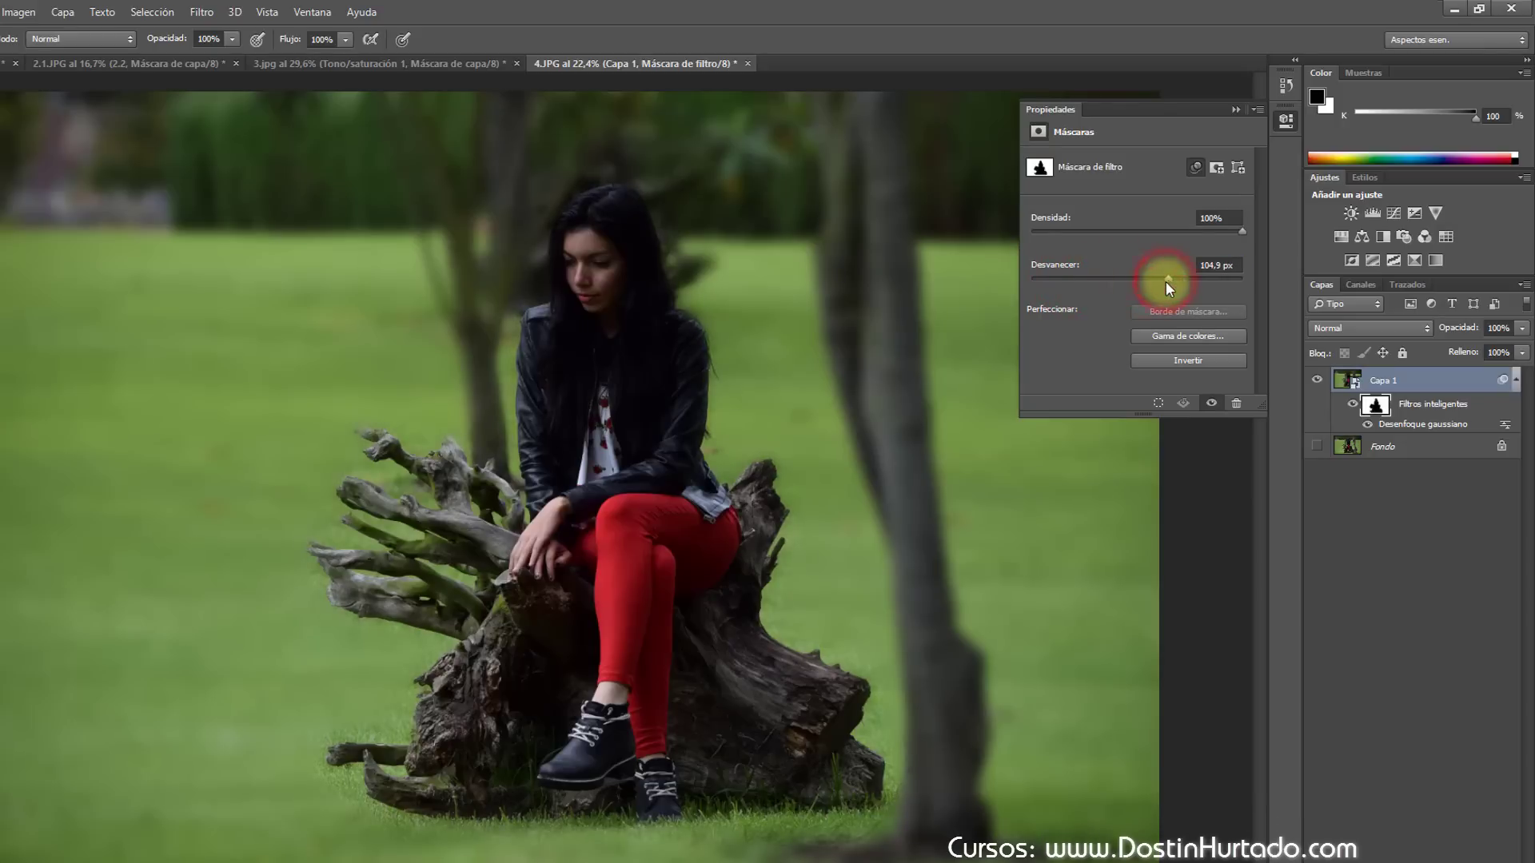
scroll(751, 384, "down", 2)
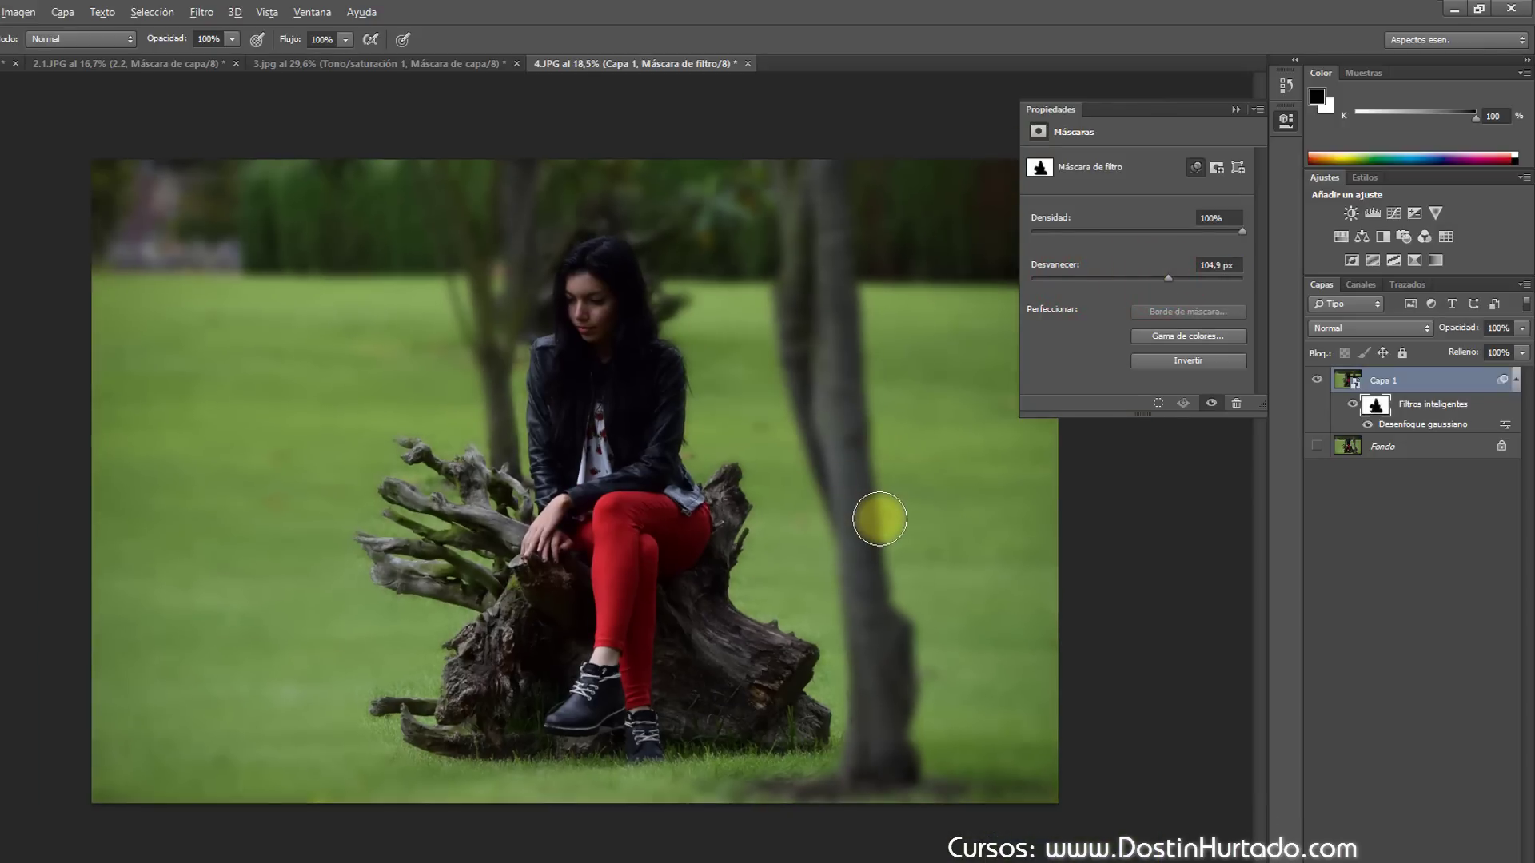
left_click(1236, 109)
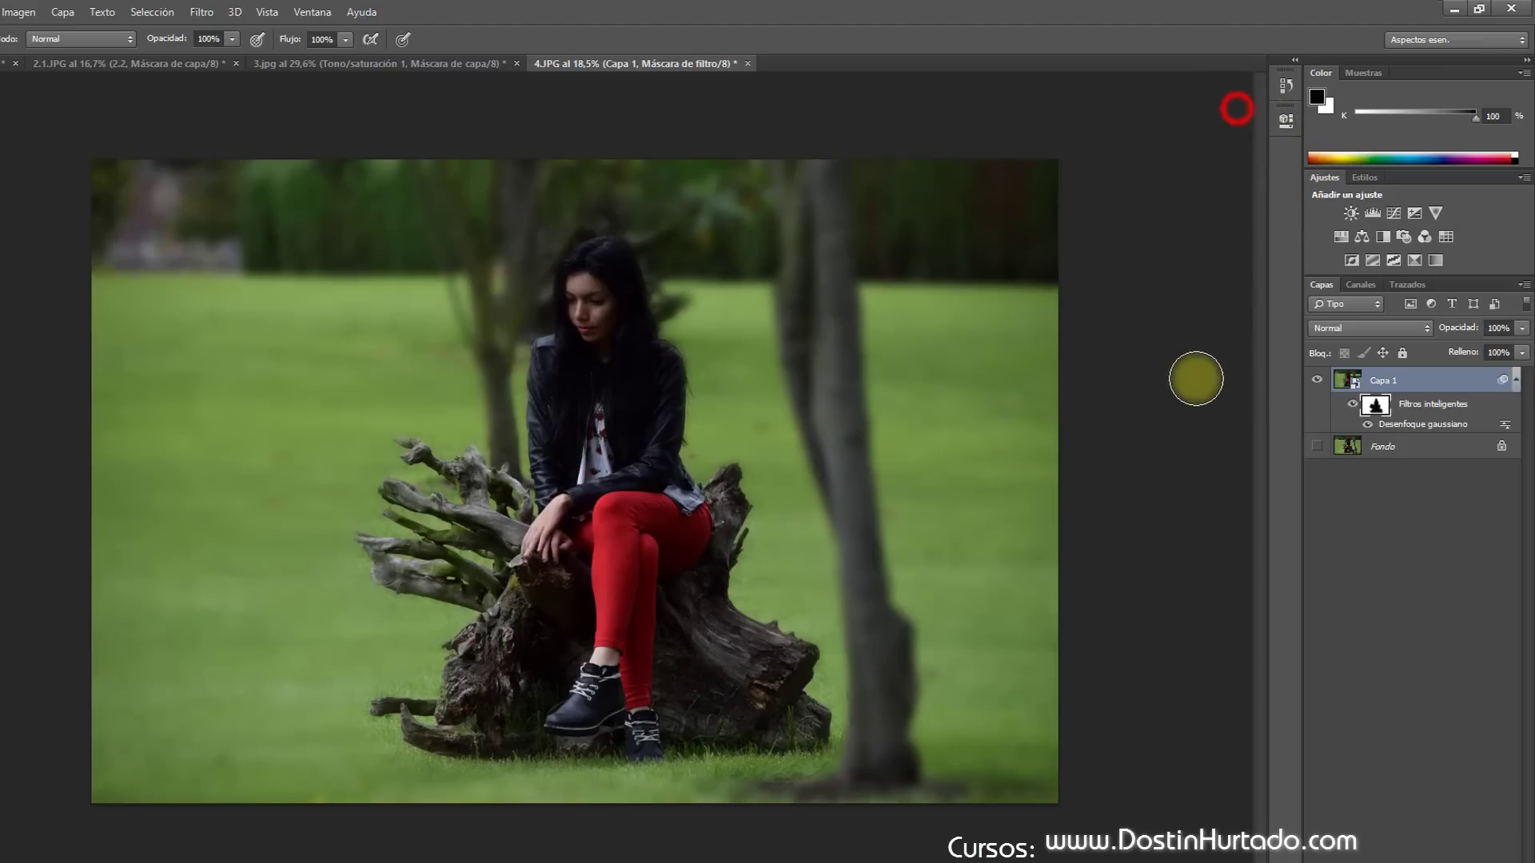
scroll(659, 245, "up", 3)
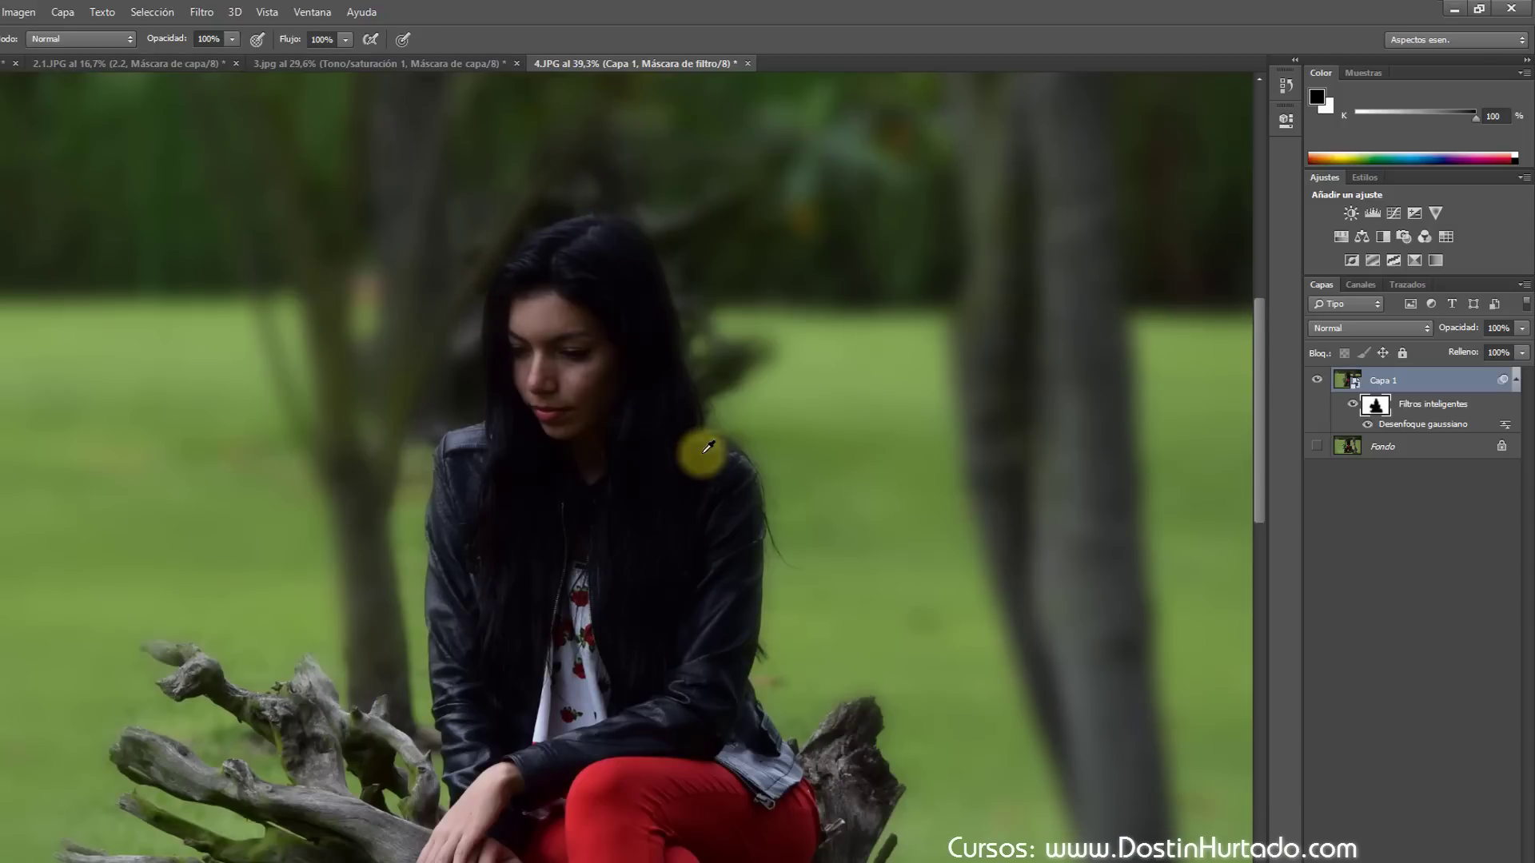
scroll(675, 426, "down", 2)
left_click_drag(702, 499, 675, 439)
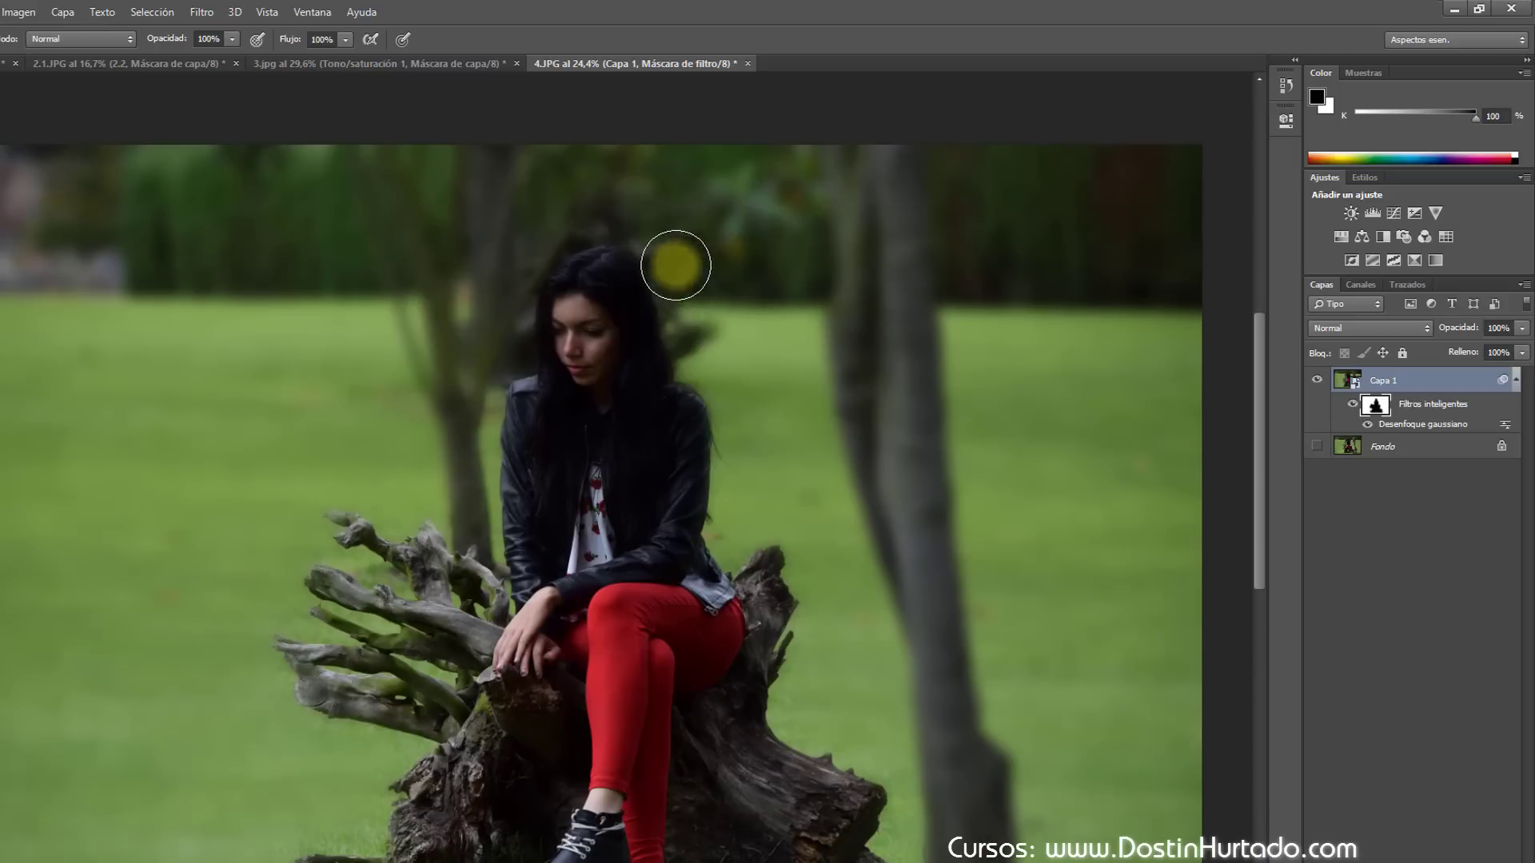
scroll(688, 232, "up", 2)
scroll(675, 267, "up", 2)
scroll(627, 353, "up", 2)
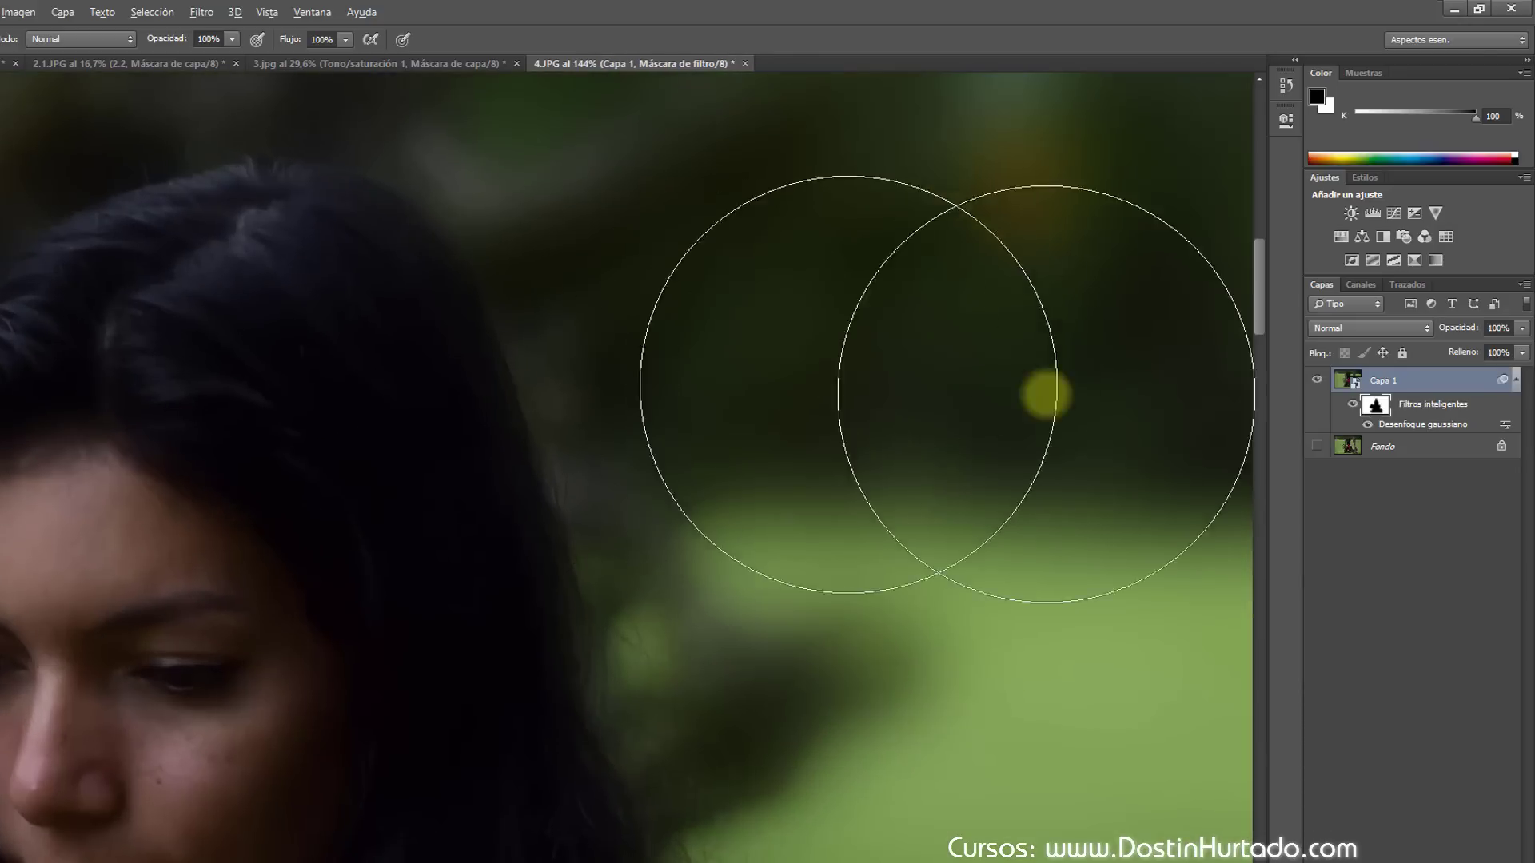
left_click(1375, 406, "alt")
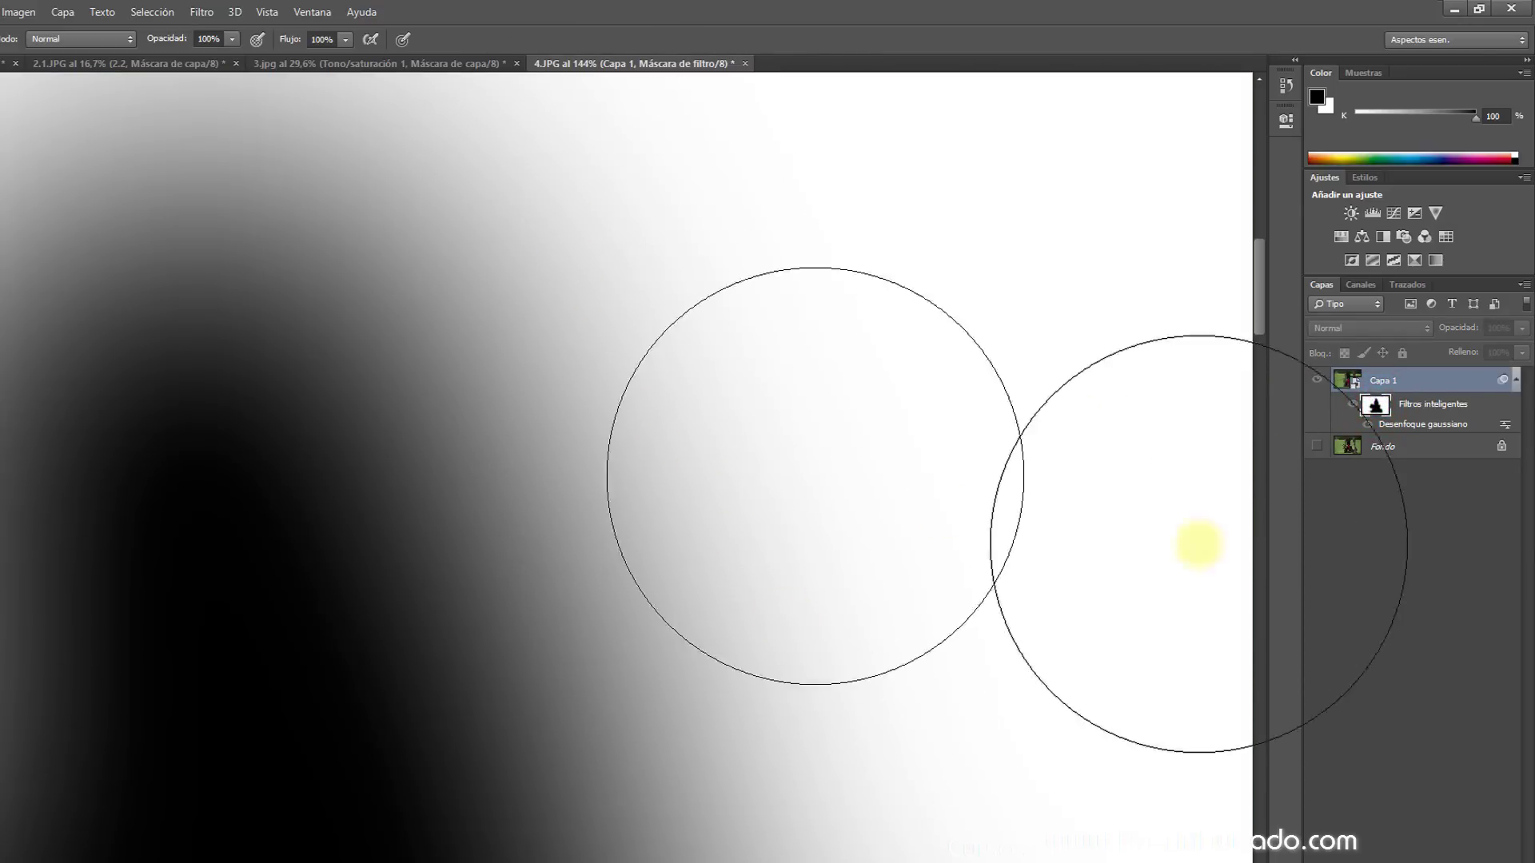
left_click(1348, 381)
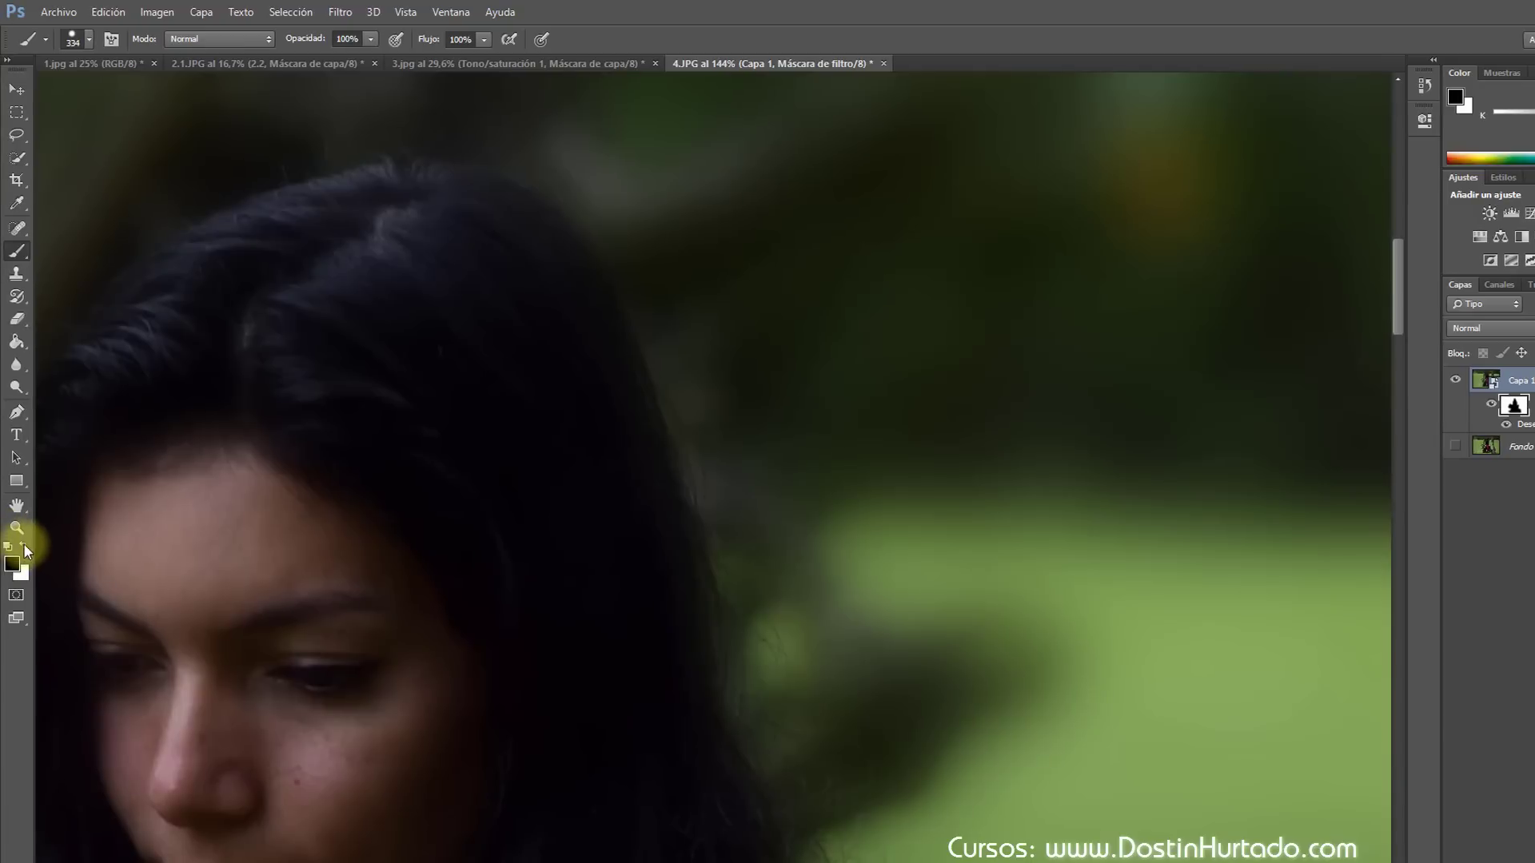
Step: Make white the painting colour and shrink the brush from 334 px to 97 px
left_click(25, 547)
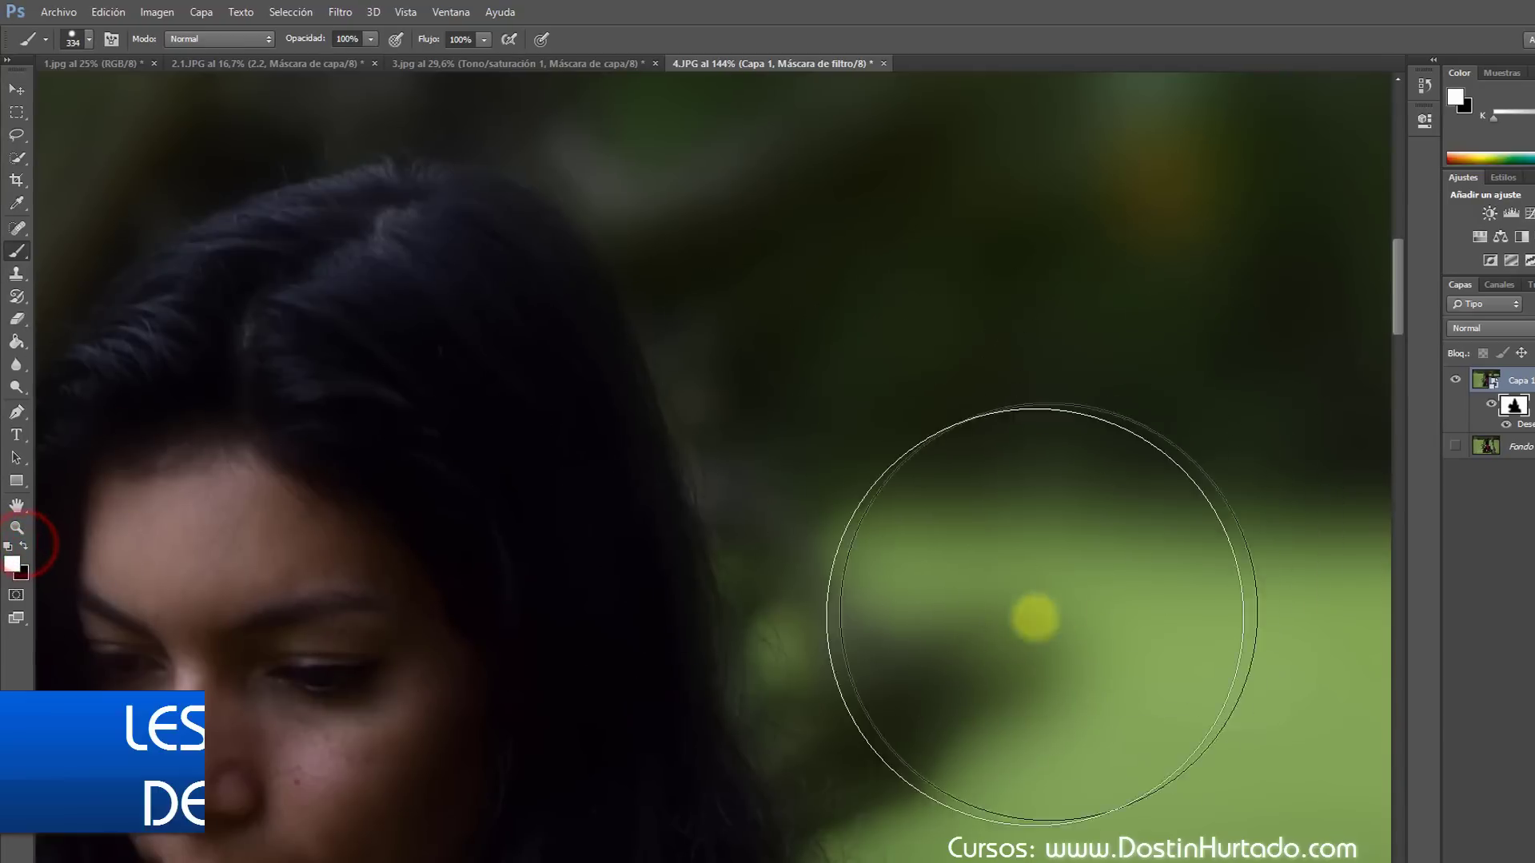
left_click(995, 625)
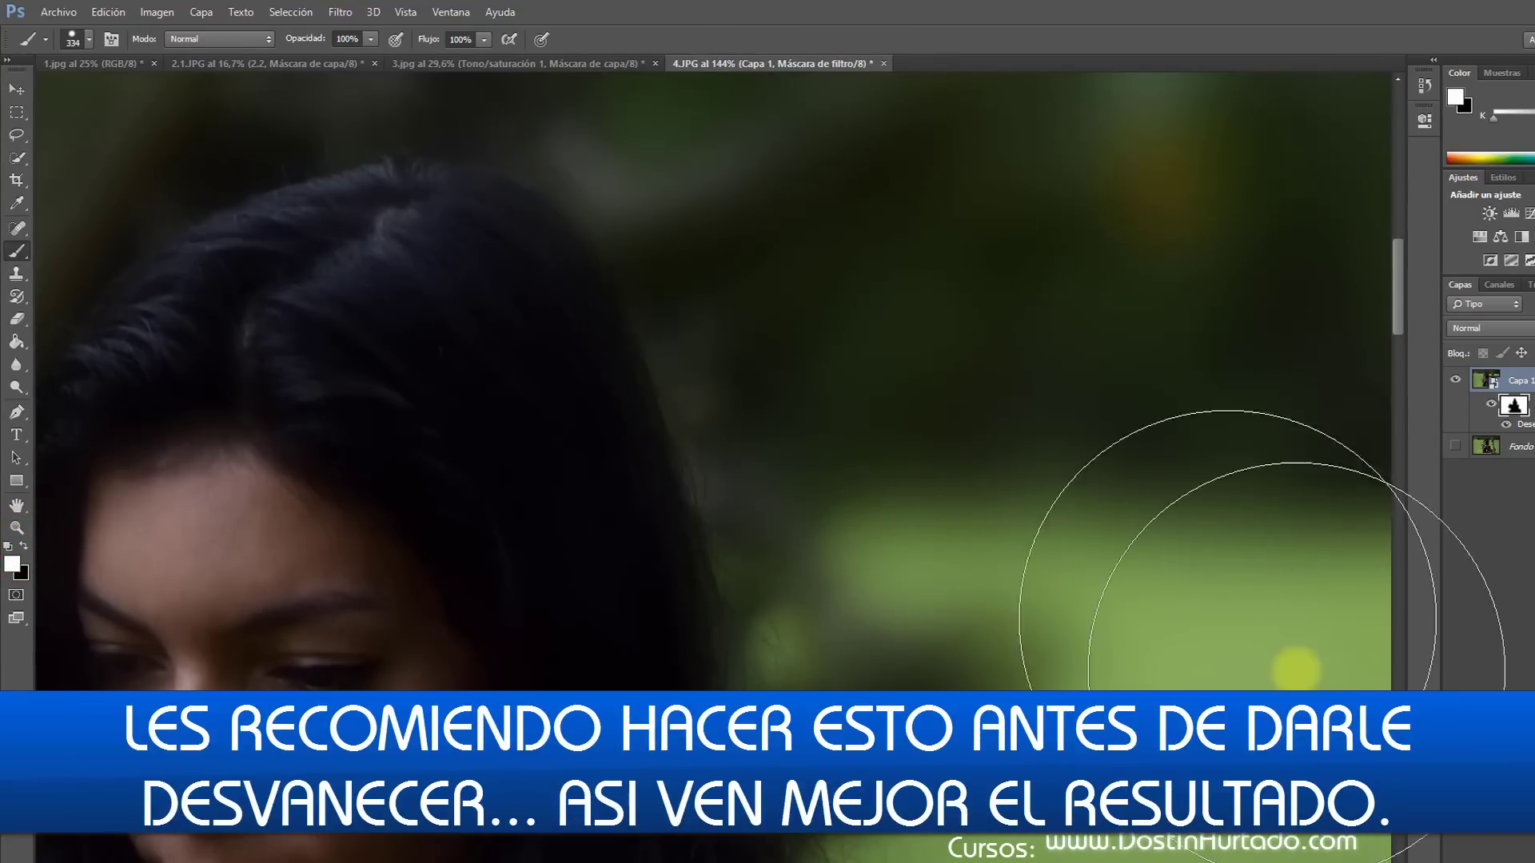
scroll(969, 462, "down", 3)
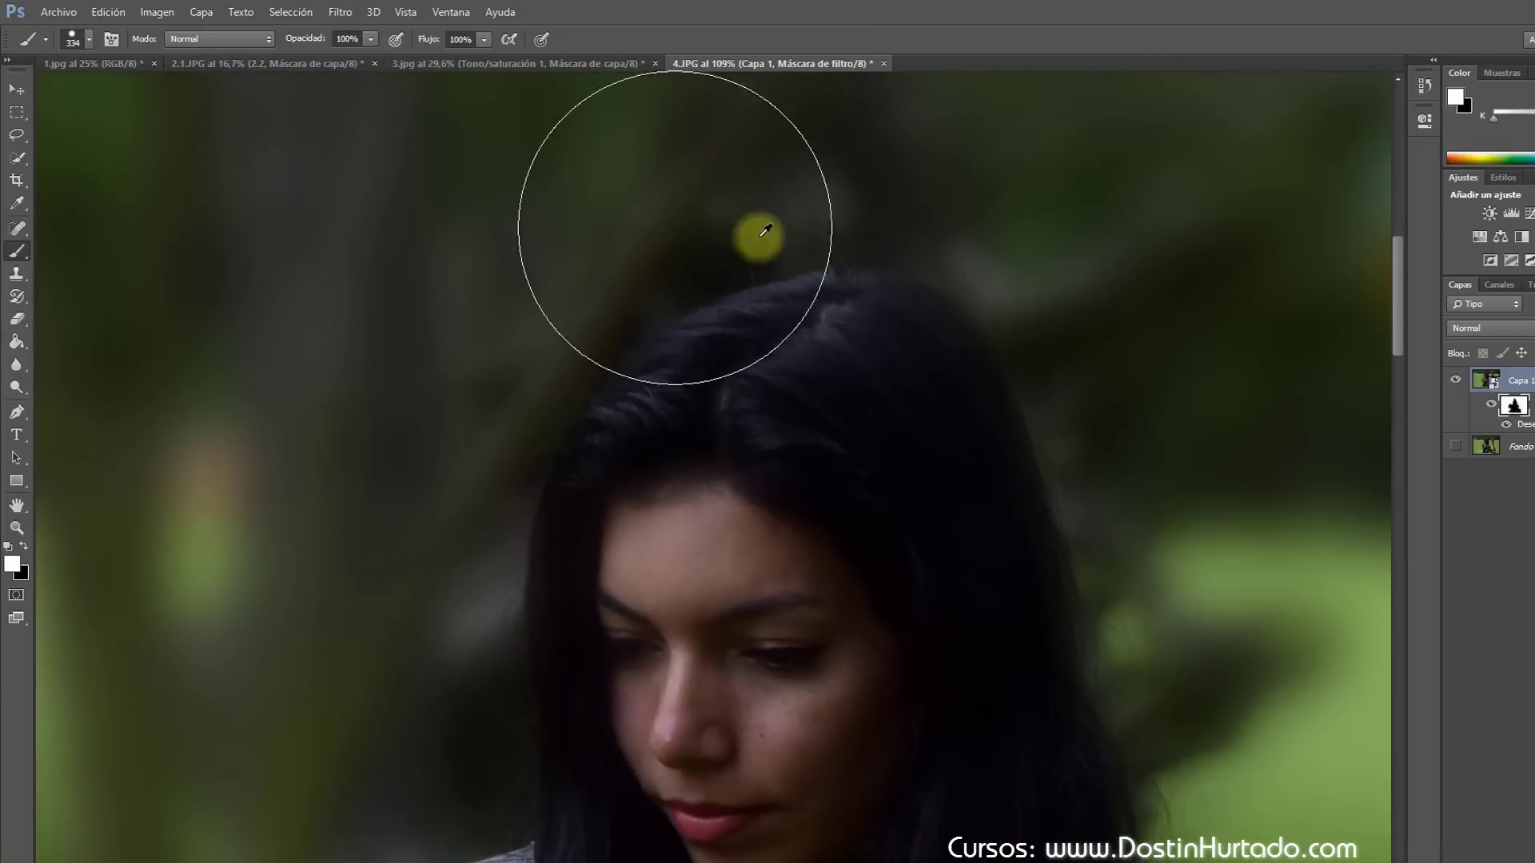
right_click(935, 249)
left_click(1078, 294)
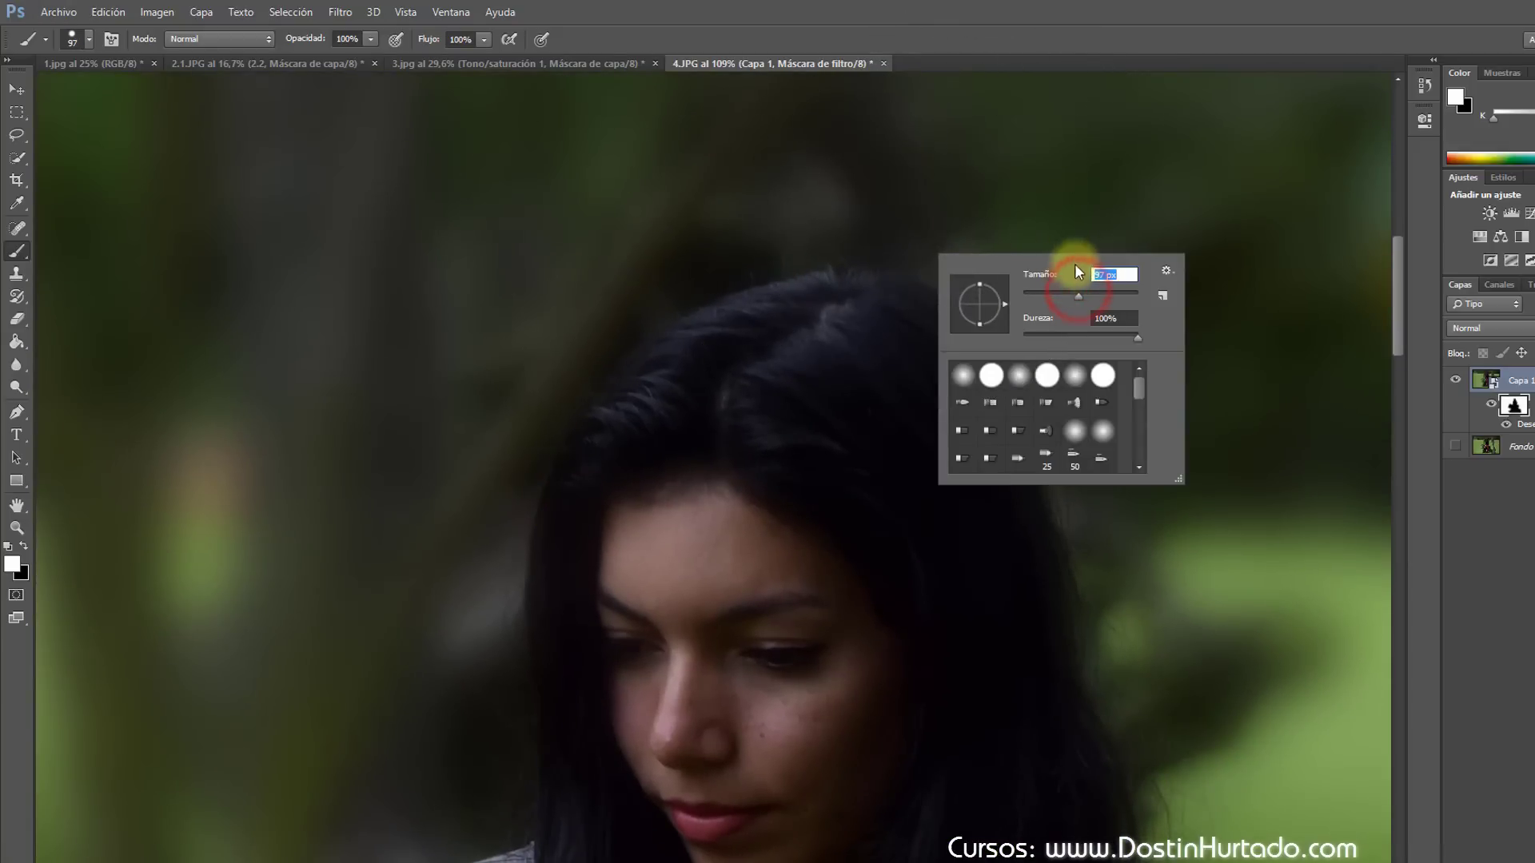
left_click(912, 205)
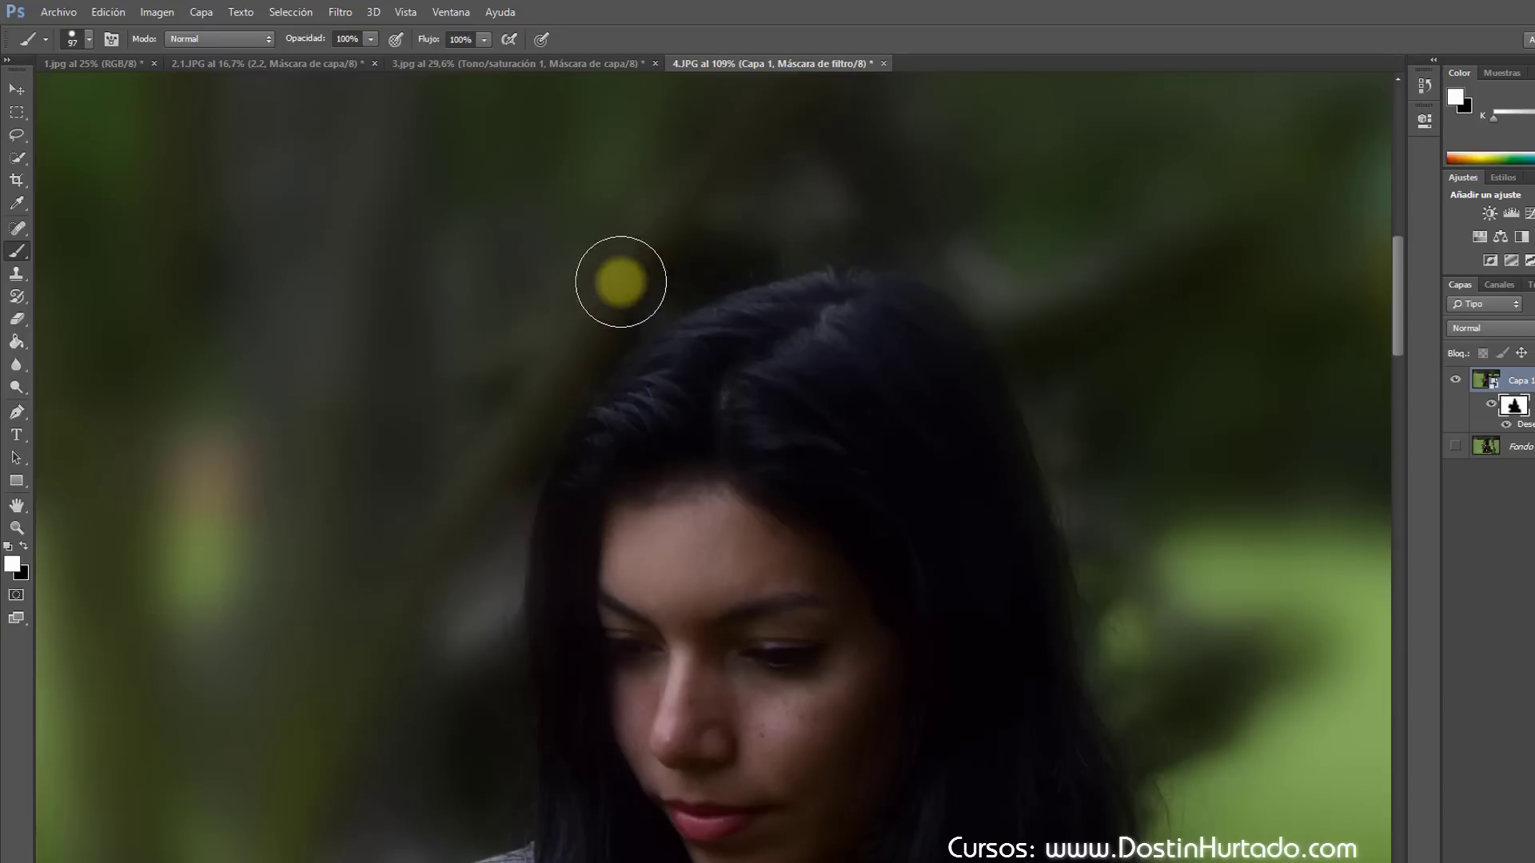
Step: Pan and zoom to the stump and hands, touching up the mask around the branches
left_click(466, 534)
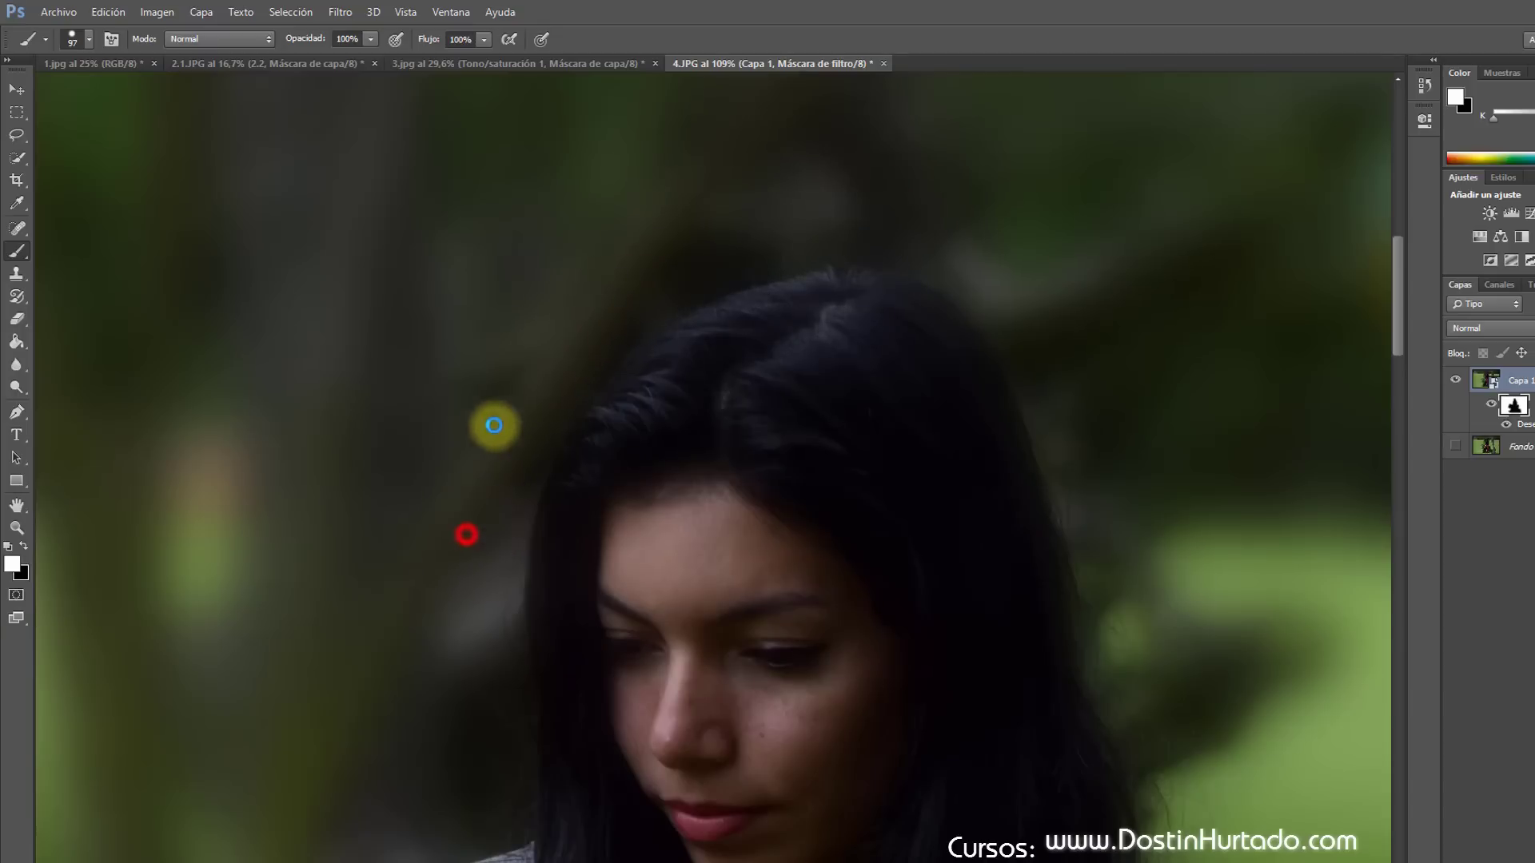
left_click_drag(478, 565, 652, 223)
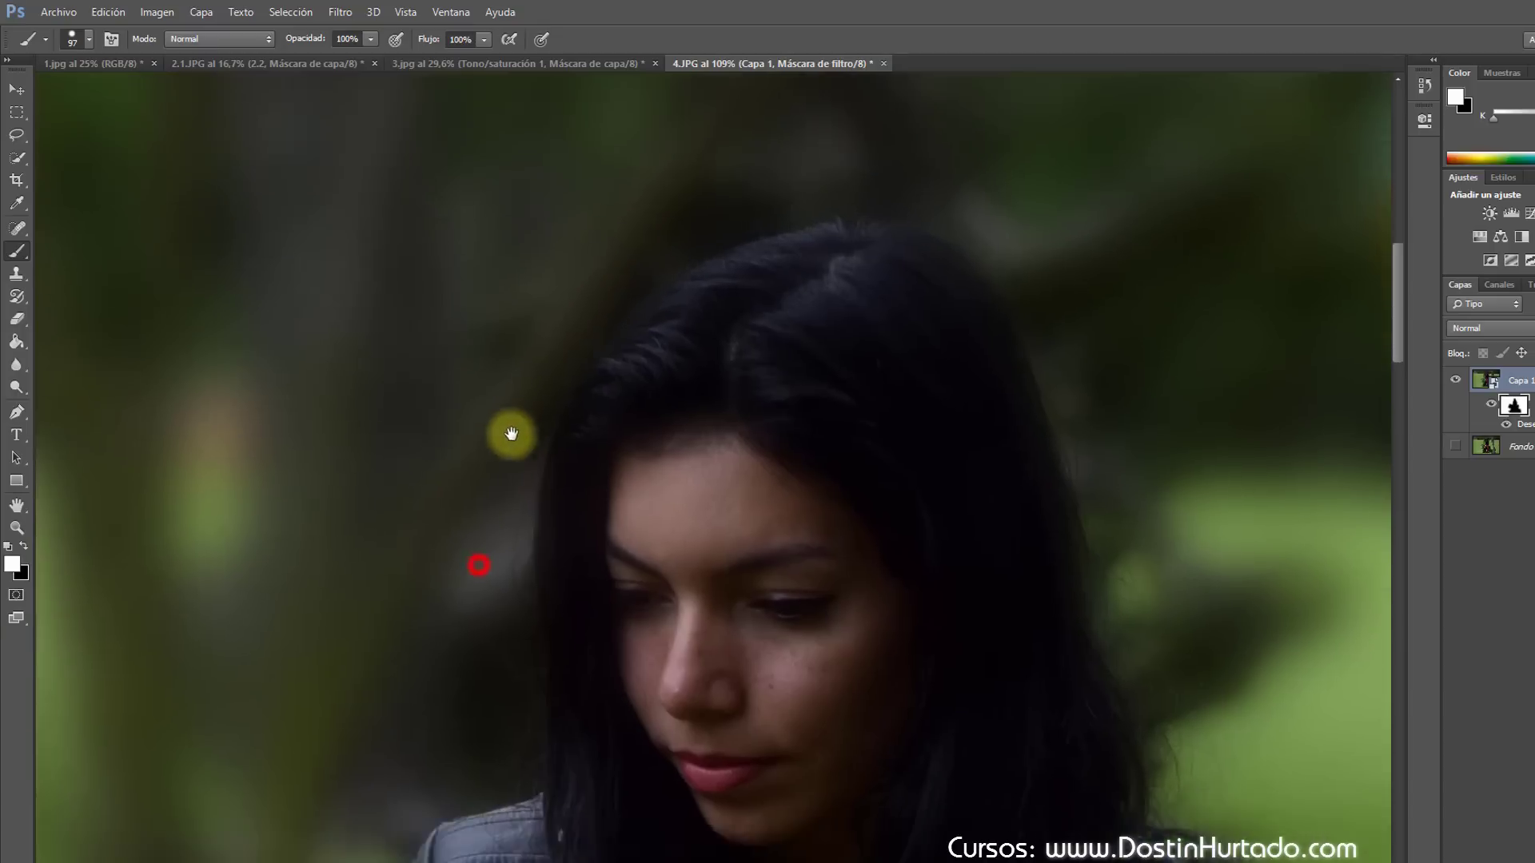
left_click_drag(616, 401, 712, 137)
left_click_drag(661, 589, 825, 431)
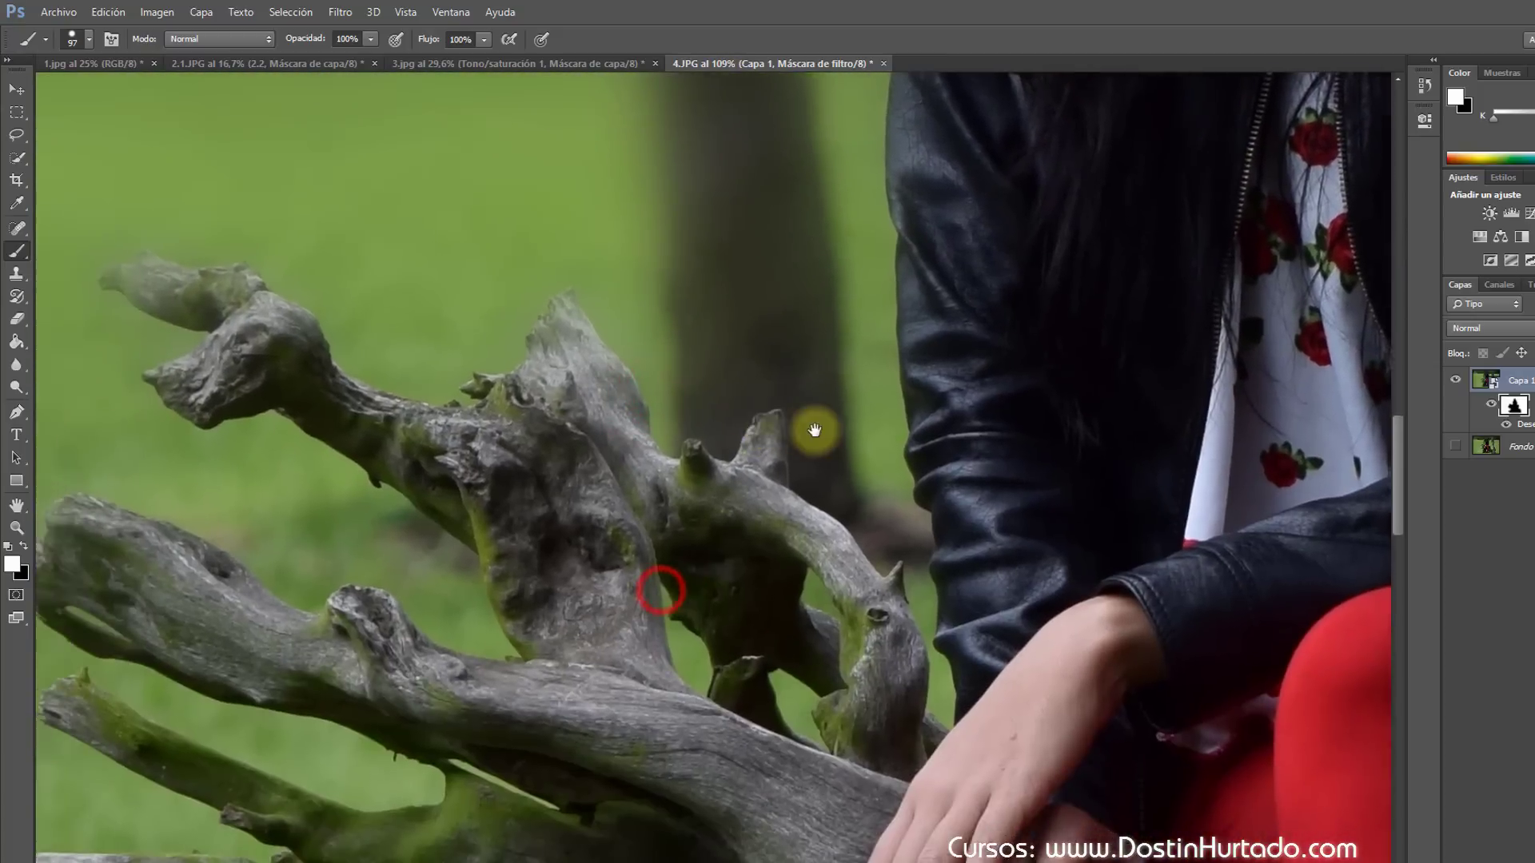
scroll(958, 504, "up", 2)
scroll(958, 504, "up", 2)
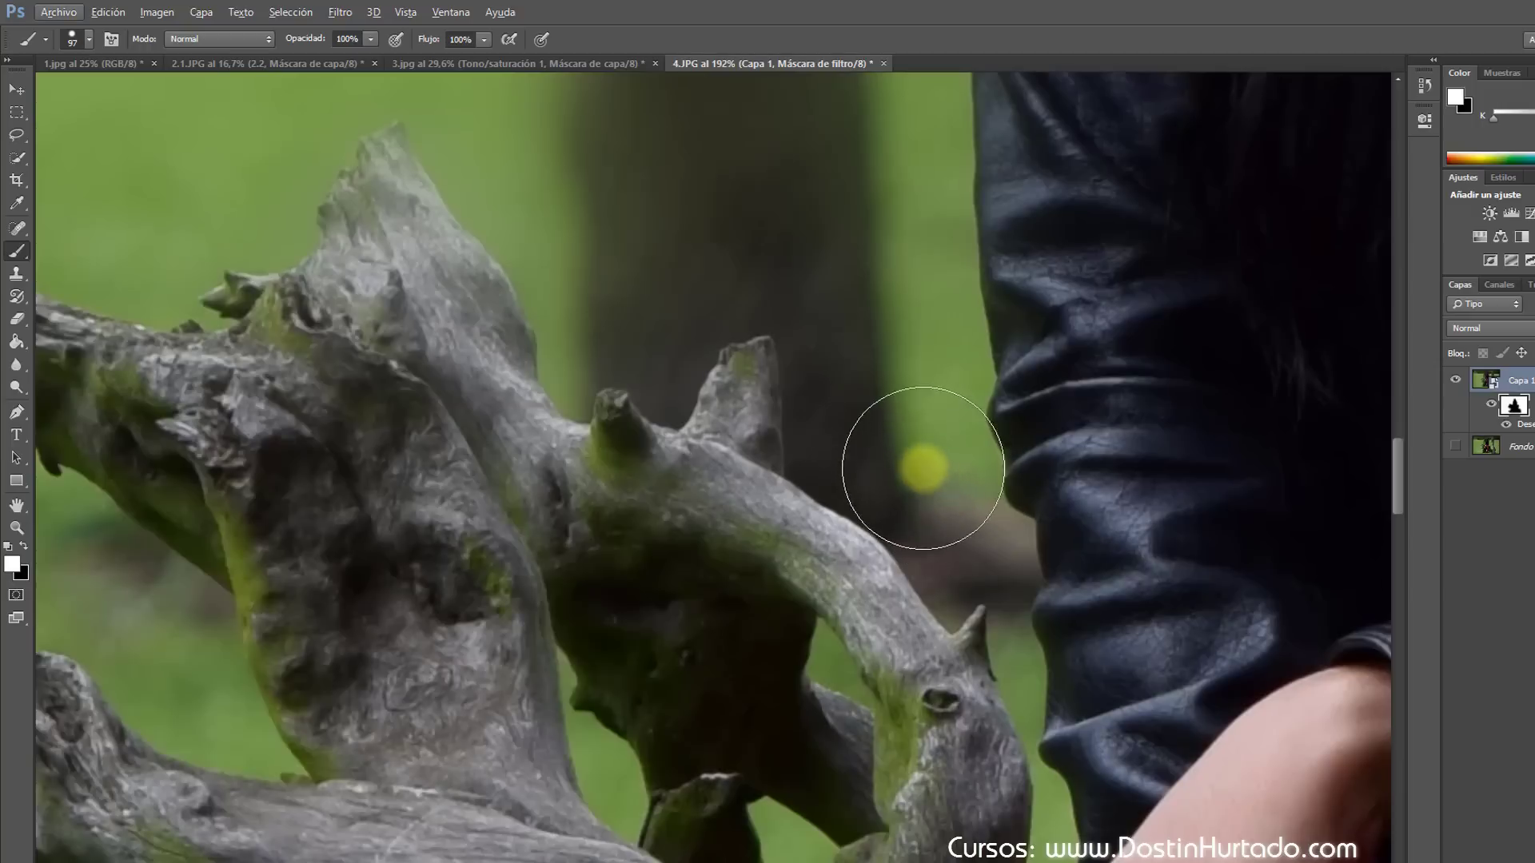
left_click(881, 444)
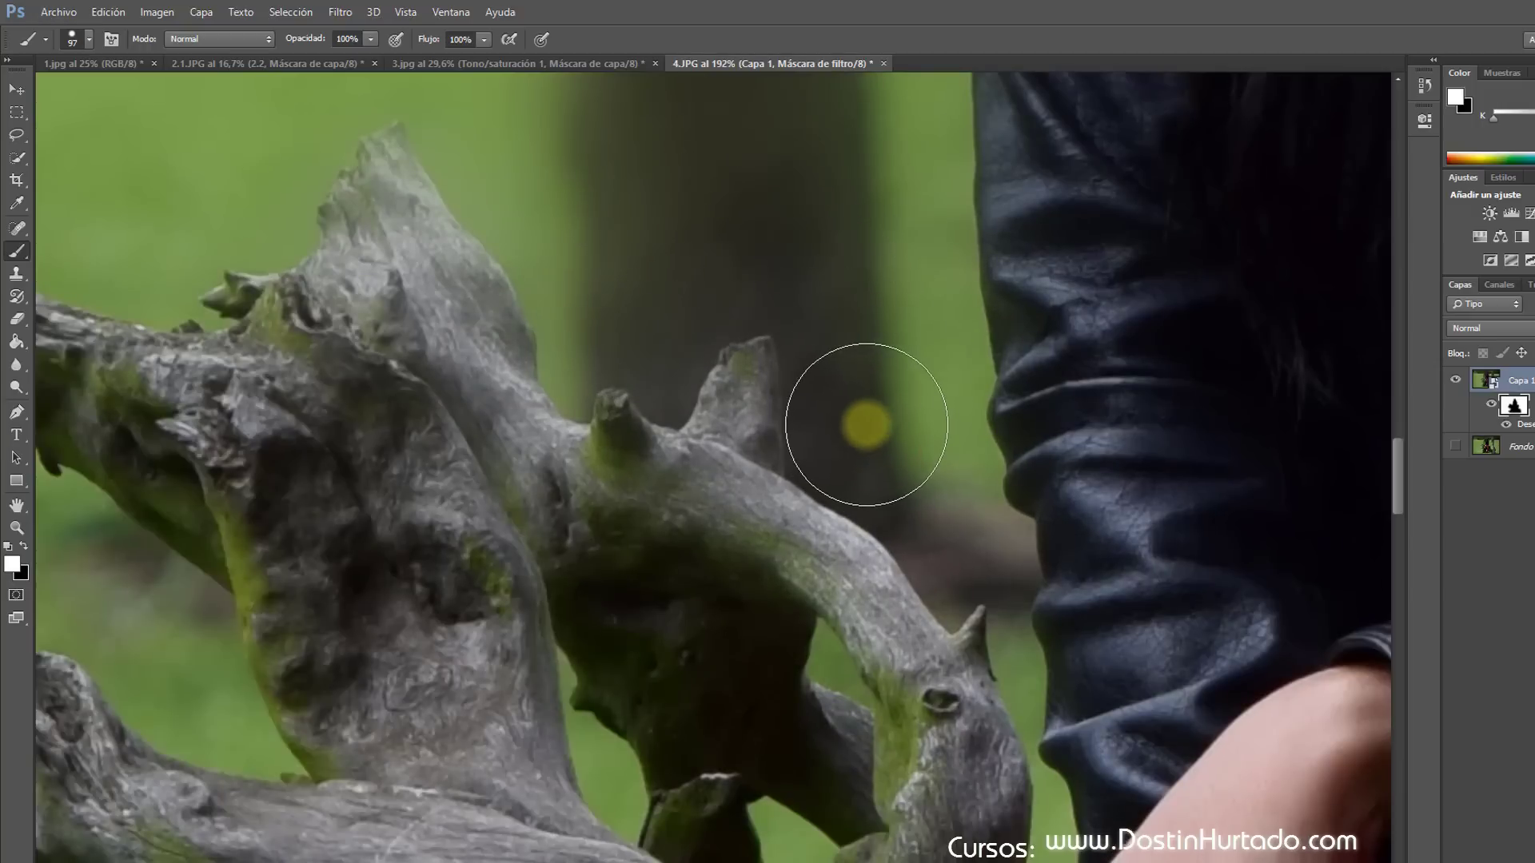
left_click(884, 432)
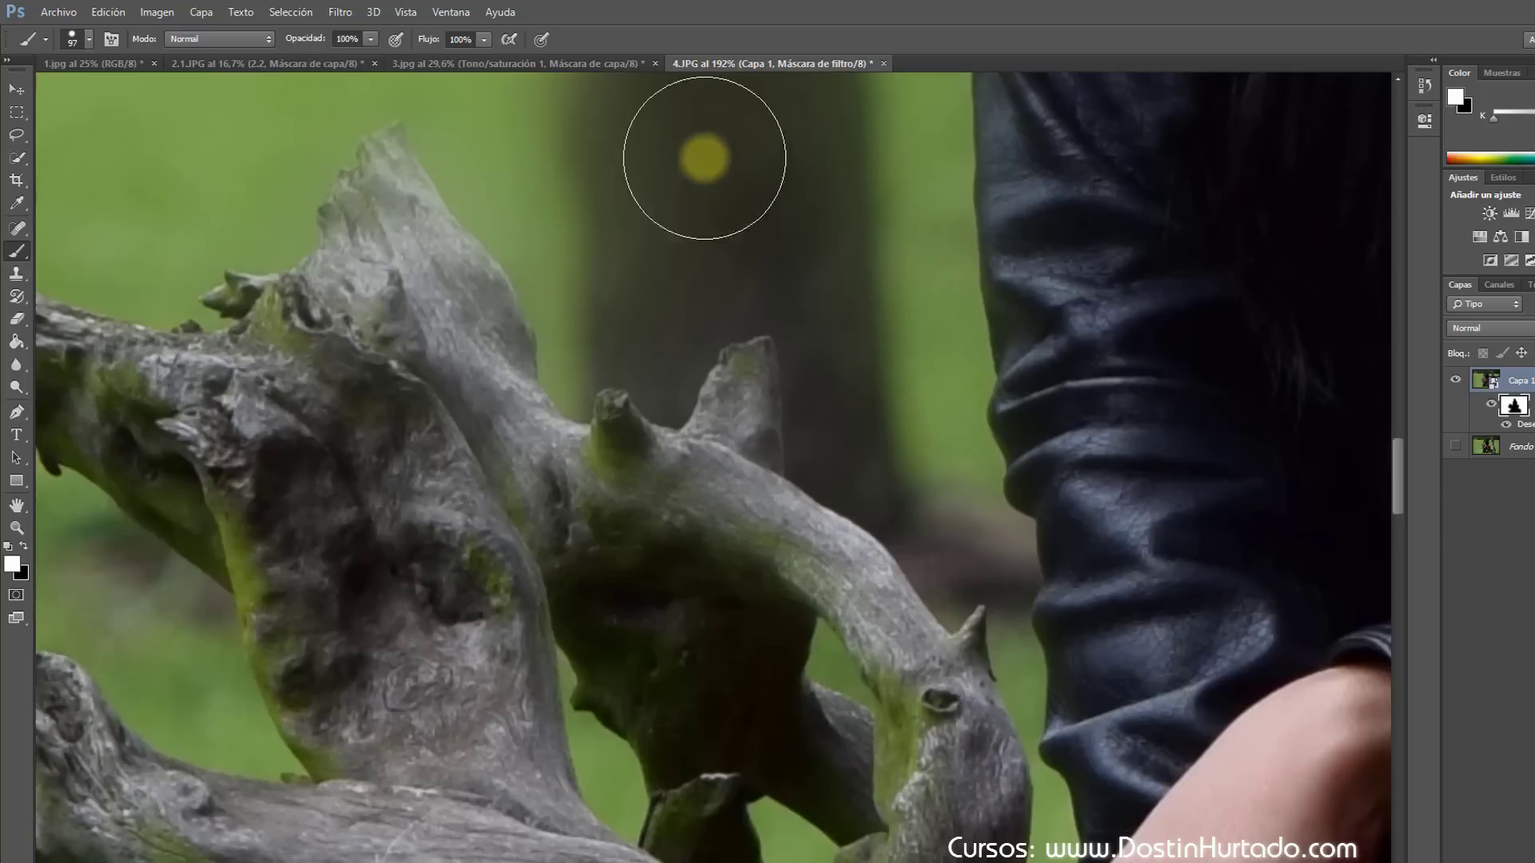
scroll(919, 449, "down", 4)
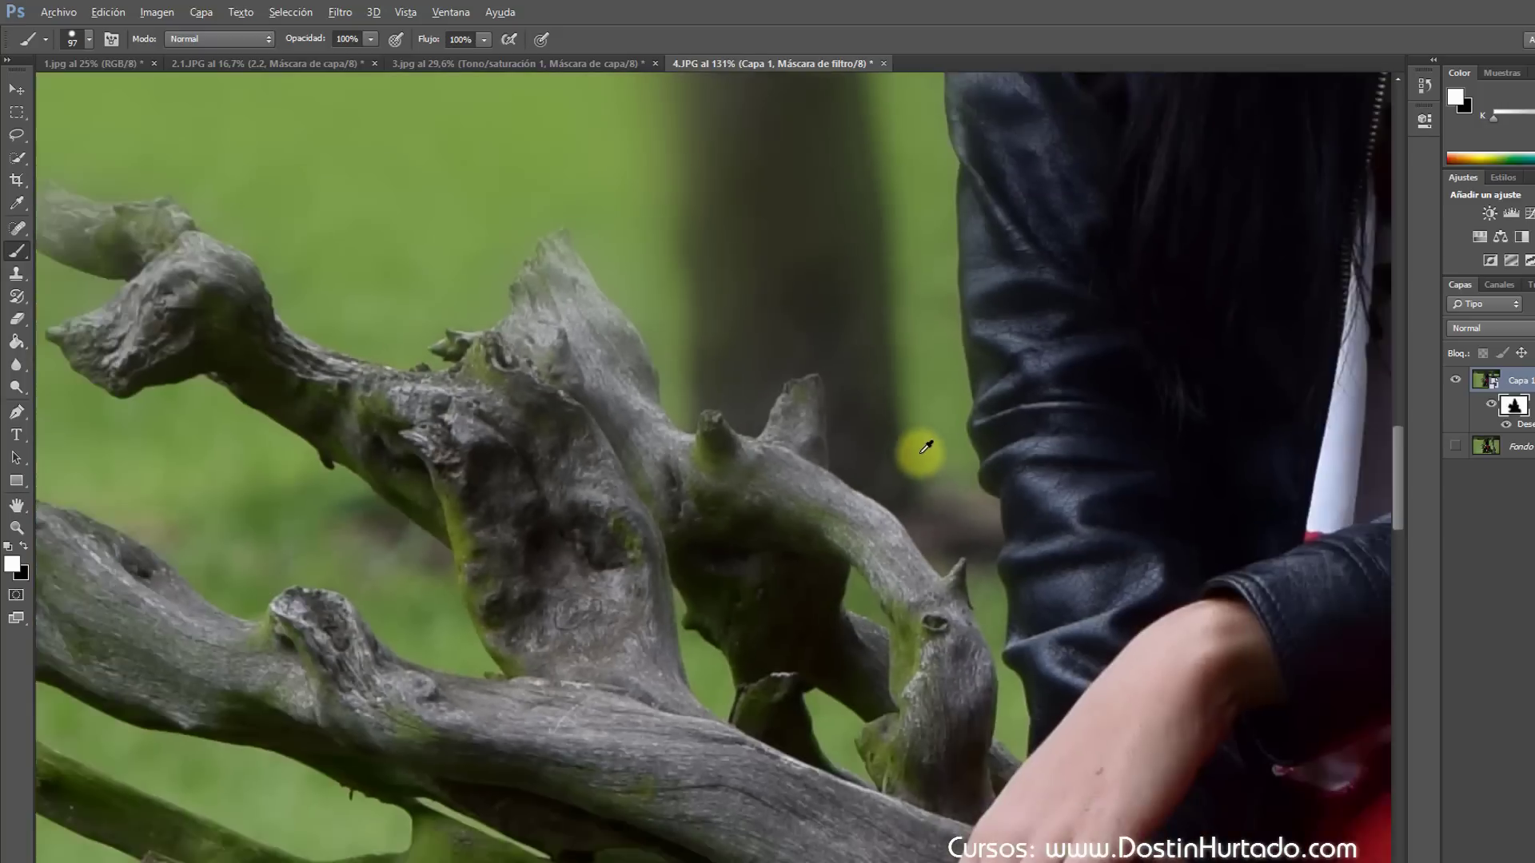
scroll(919, 449, "down", 1)
scroll(935, 472, "down", 2)
scroll(932, 479, "down", 1)
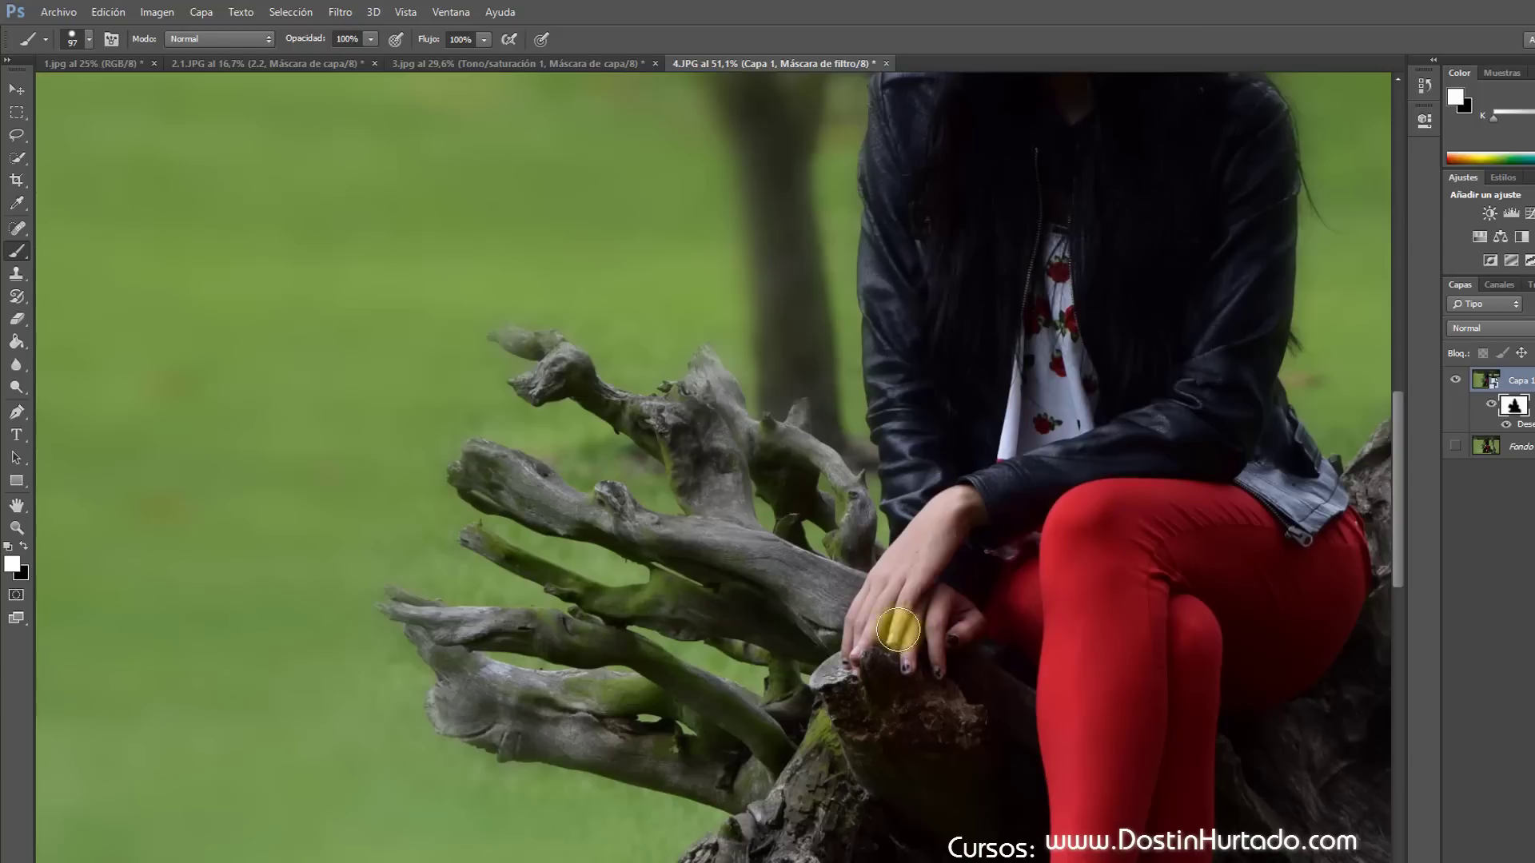
Step: Try a blur stroke over the upper branches, undo it, and make black the foreground colour
right_click(866, 615)
left_click_drag(707, 376, 752, 493)
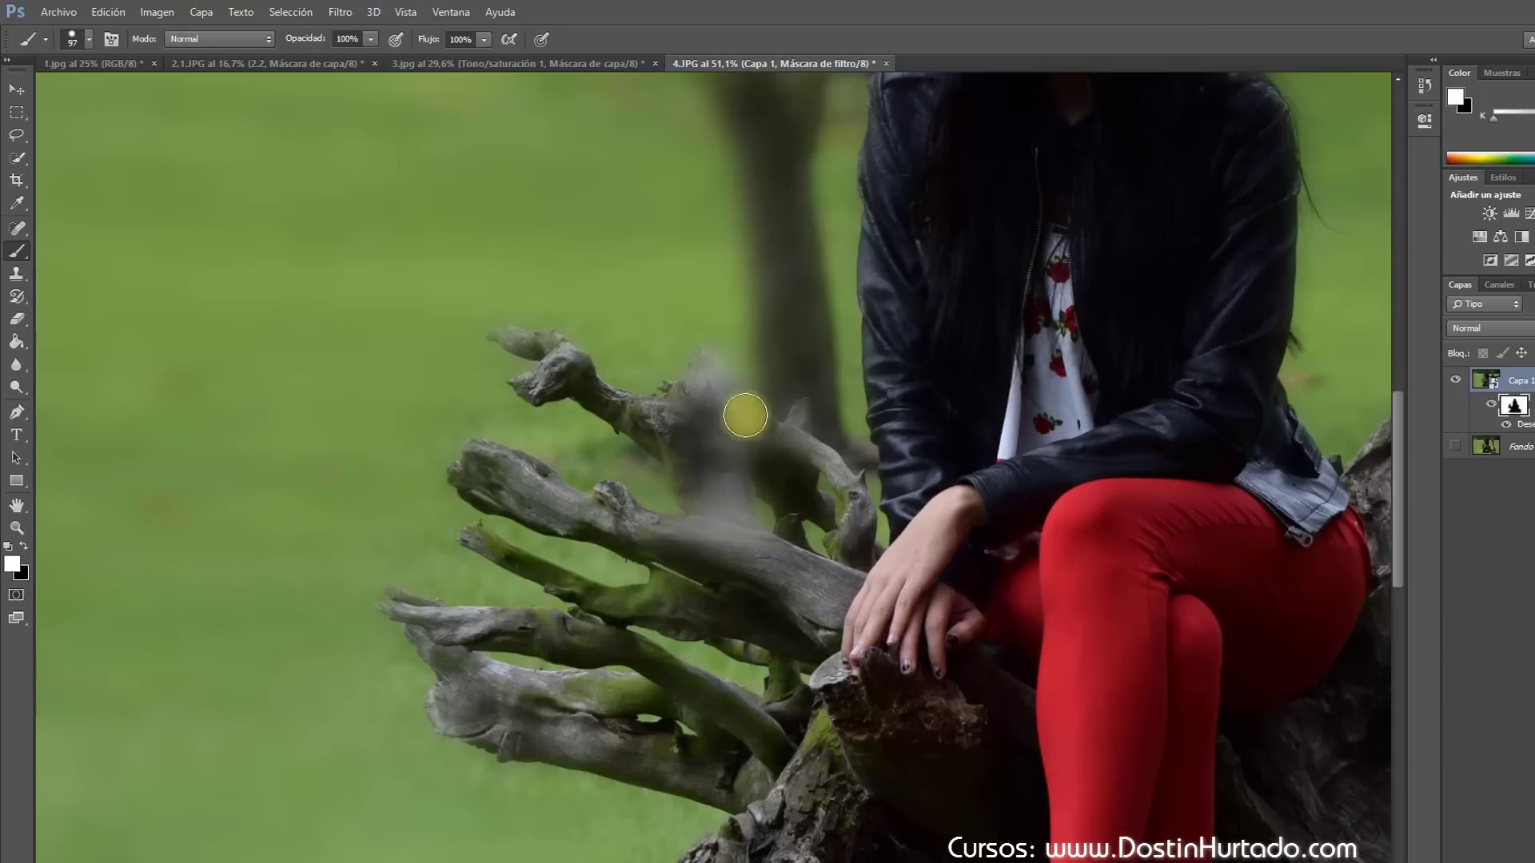
left_click_drag(802, 480, 704, 412)
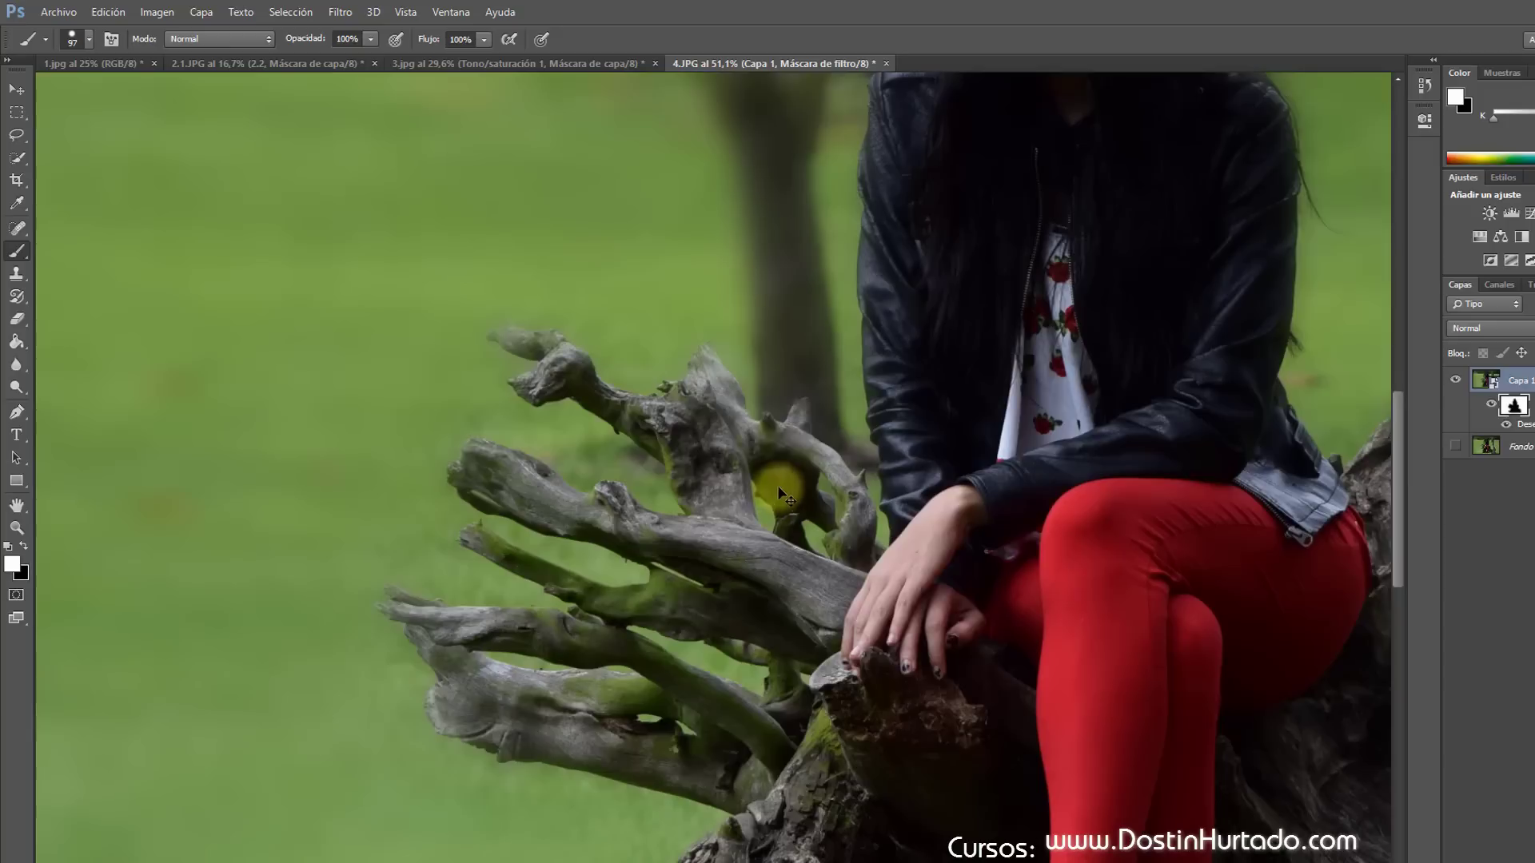
left_click(769, 389)
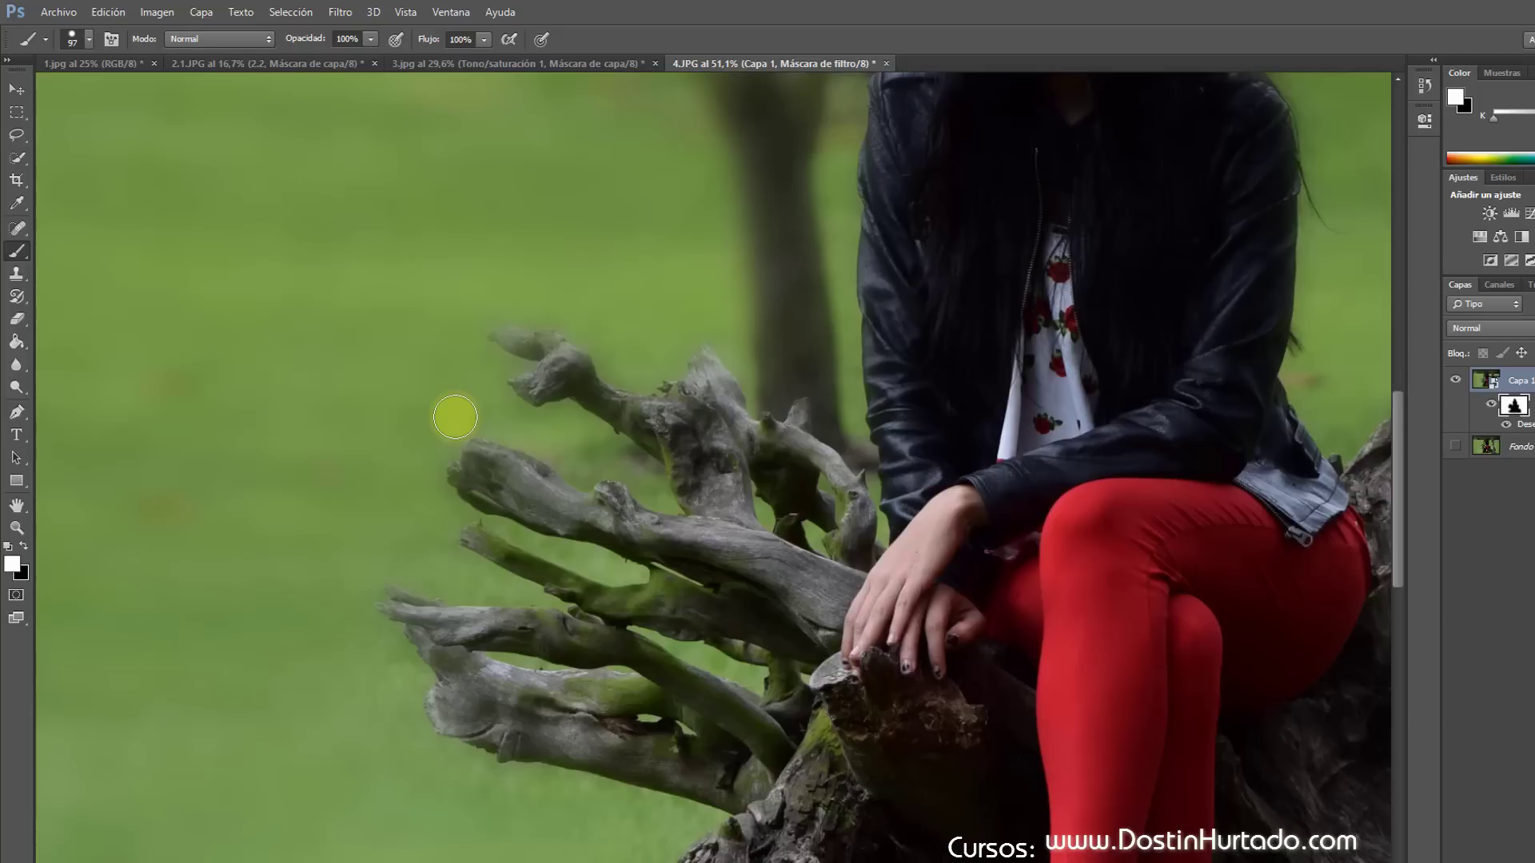
left_click(454, 387)
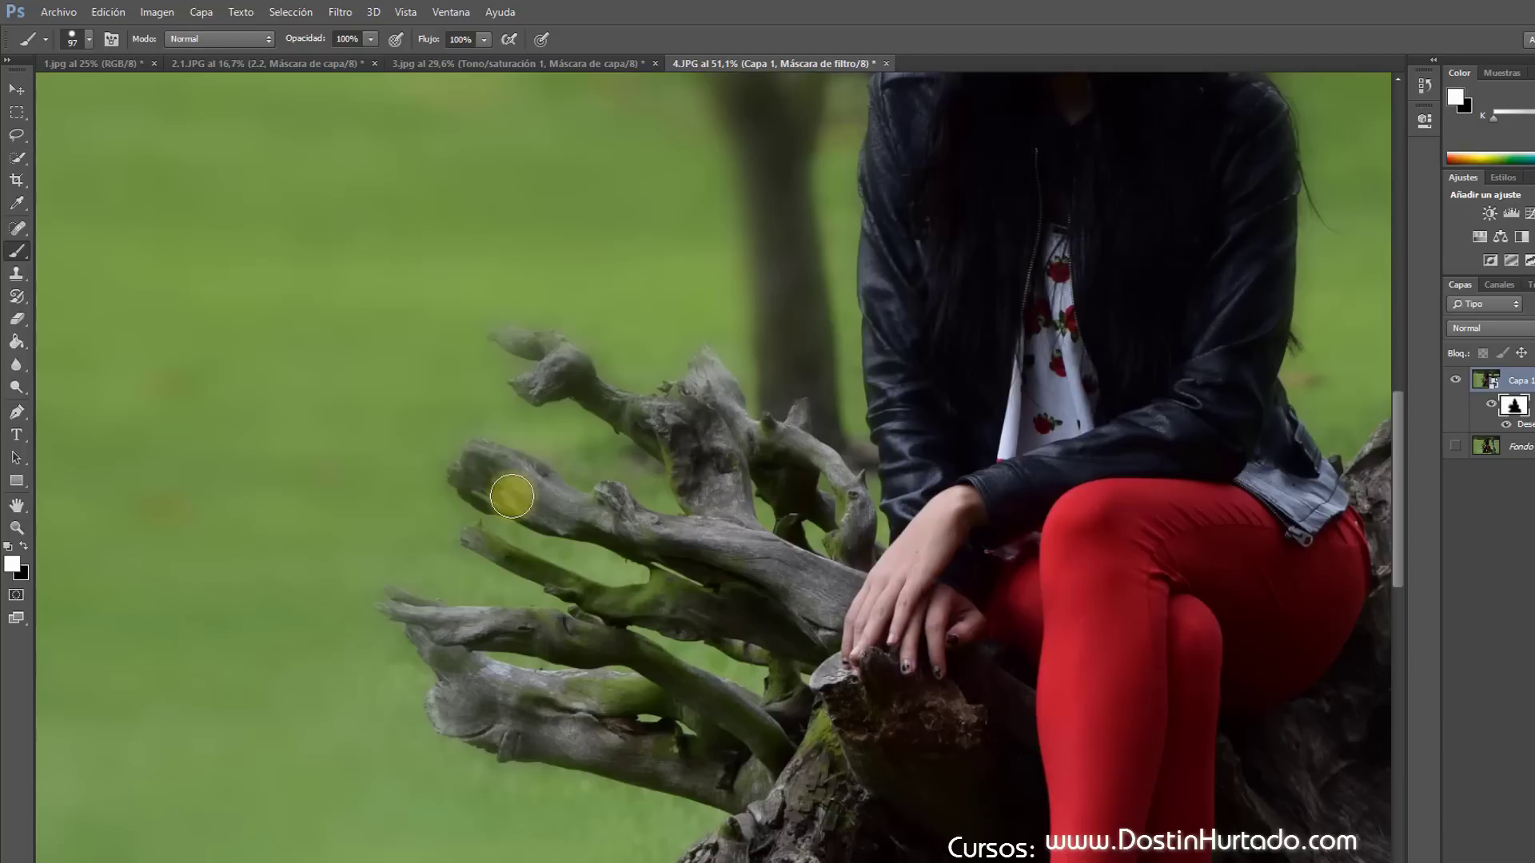
left_click(23, 545)
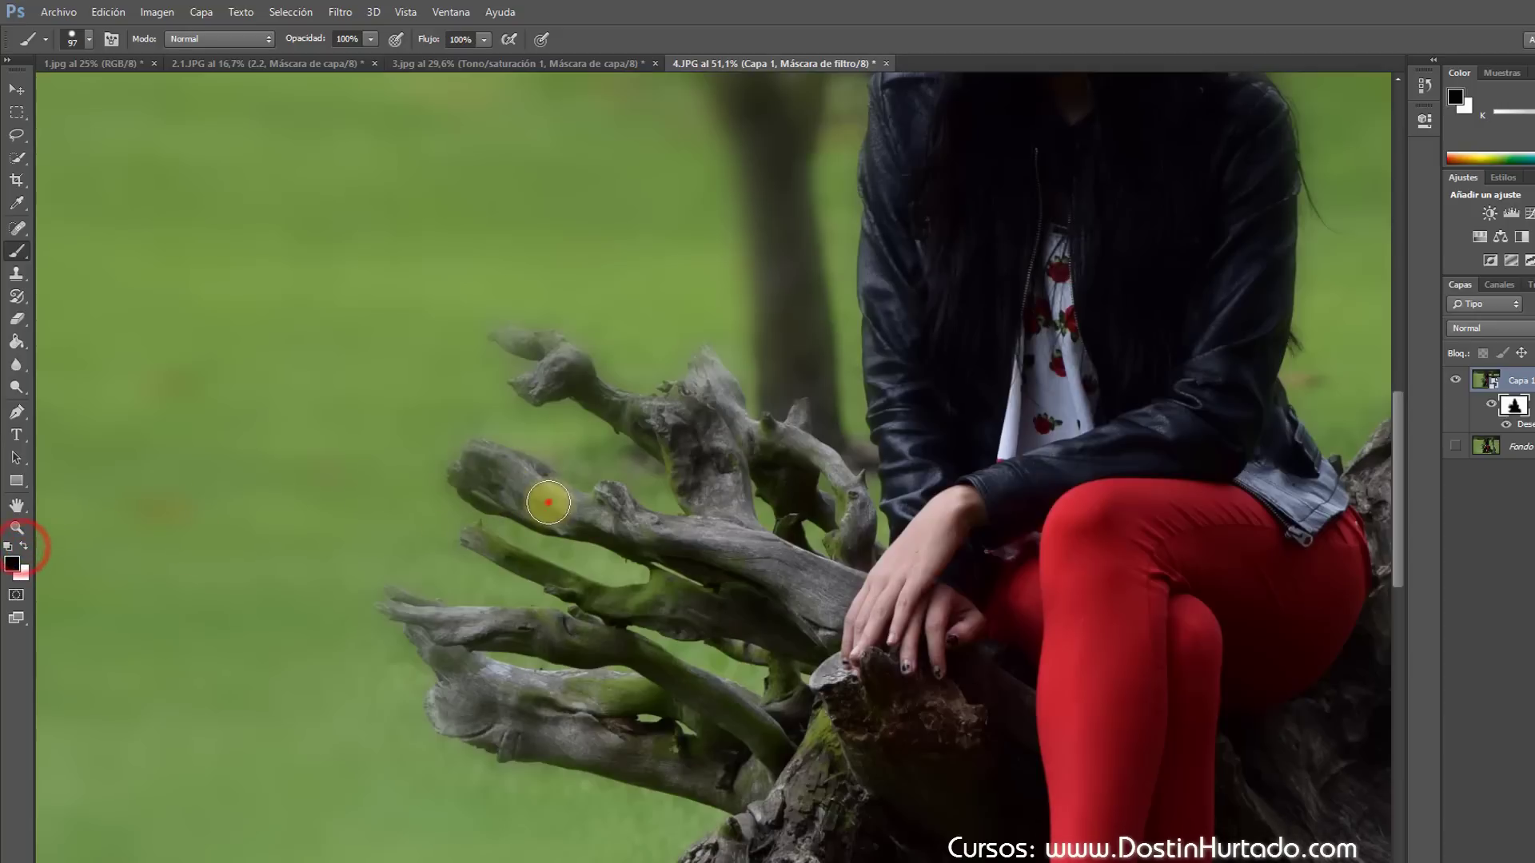
Step: Paint black over a branch to restore its sharpness, then set brush hardness to 0%
mouse_move(548, 503)
left_mouse_down()
mouse_move(472, 469)
mouse_move(642, 535)
mouse_move(500, 484)
left_mouse_up()
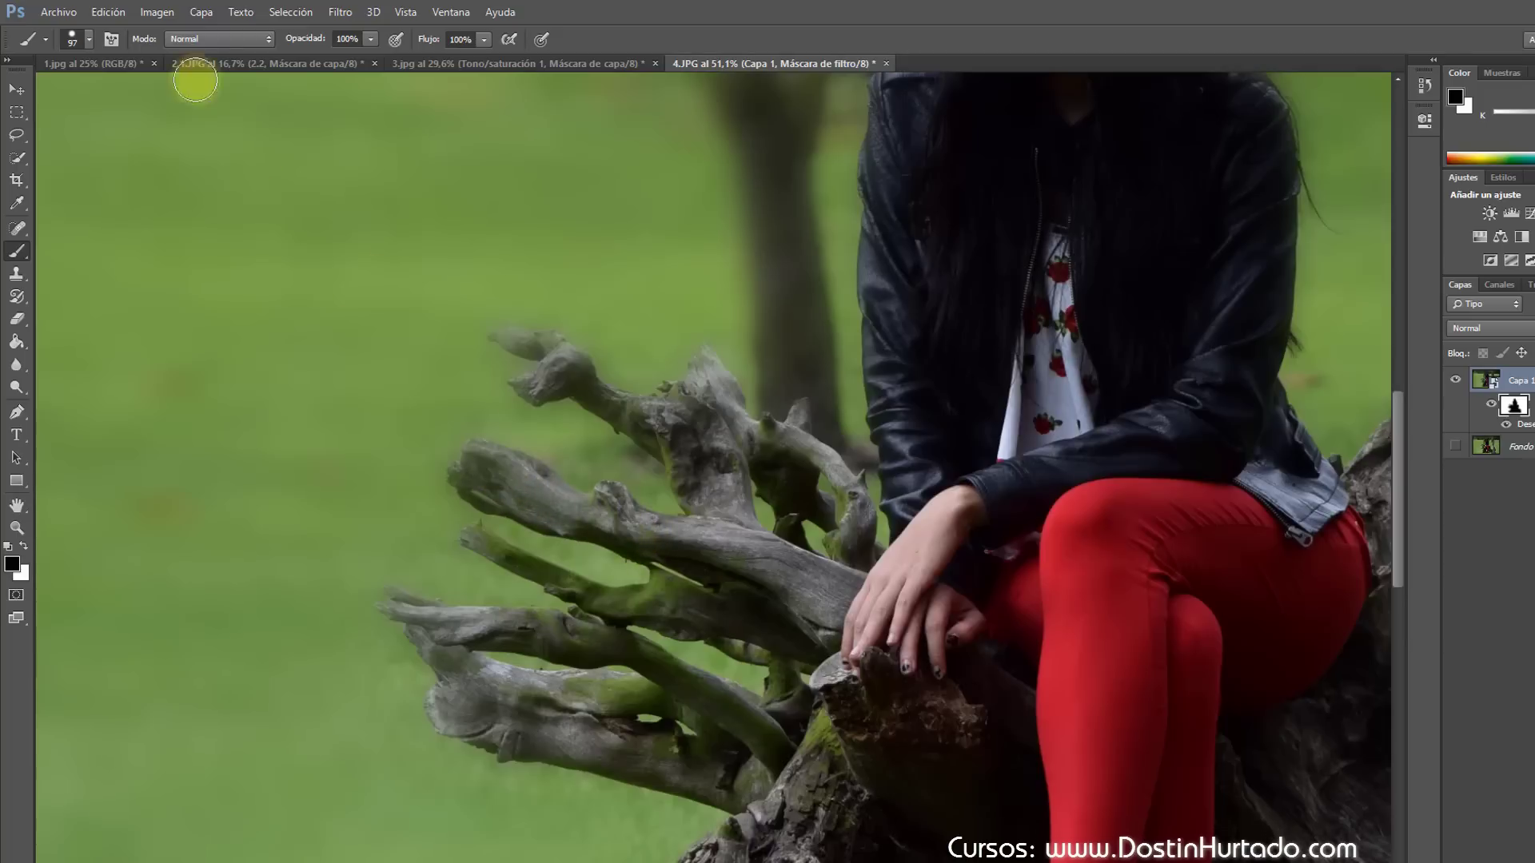
left_click(89, 40)
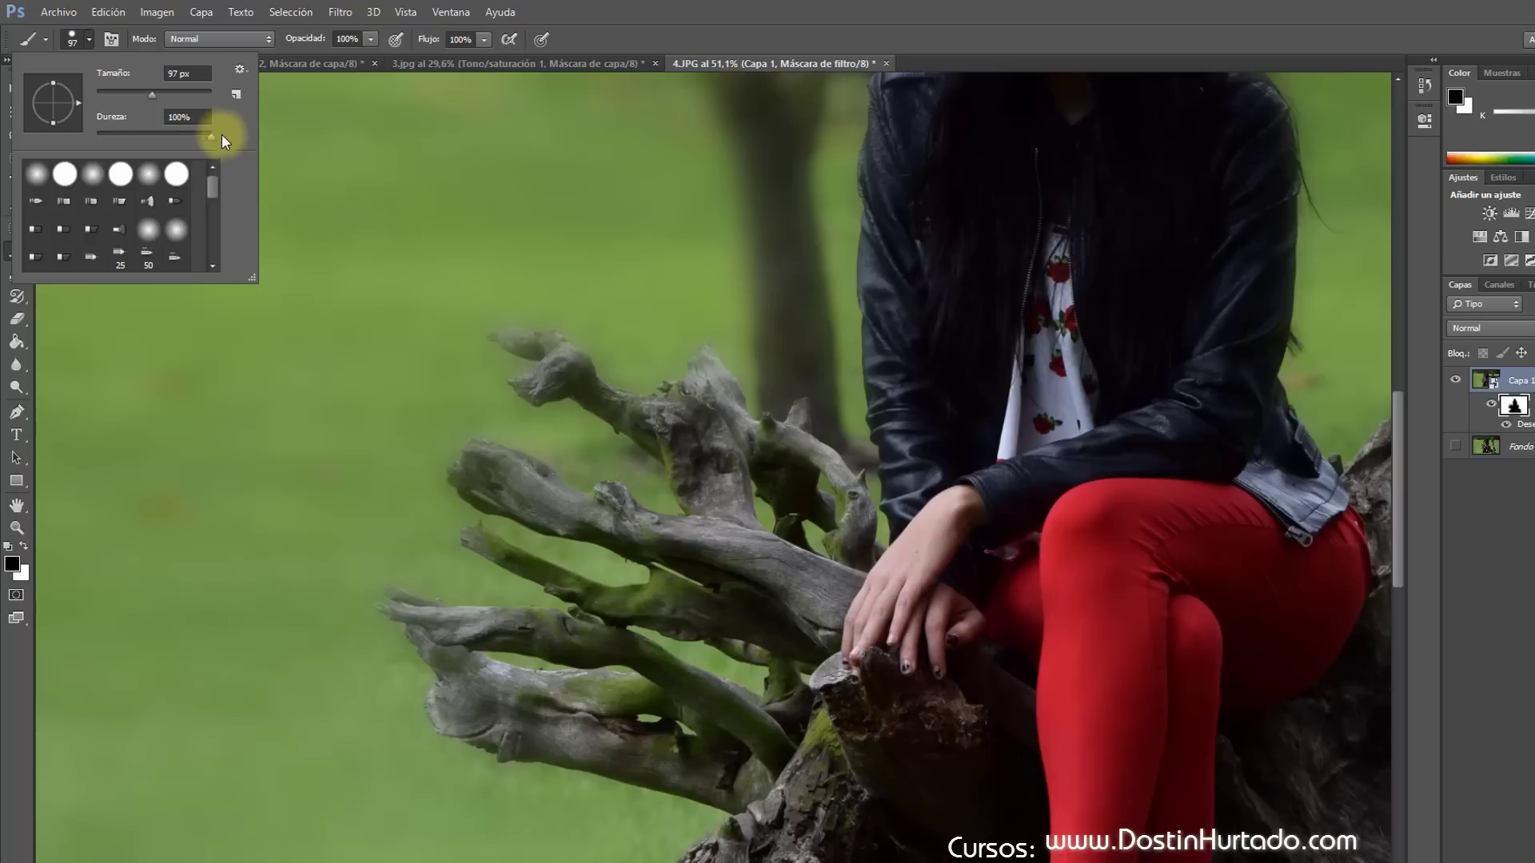
left_click_drag(212, 137, 97, 137)
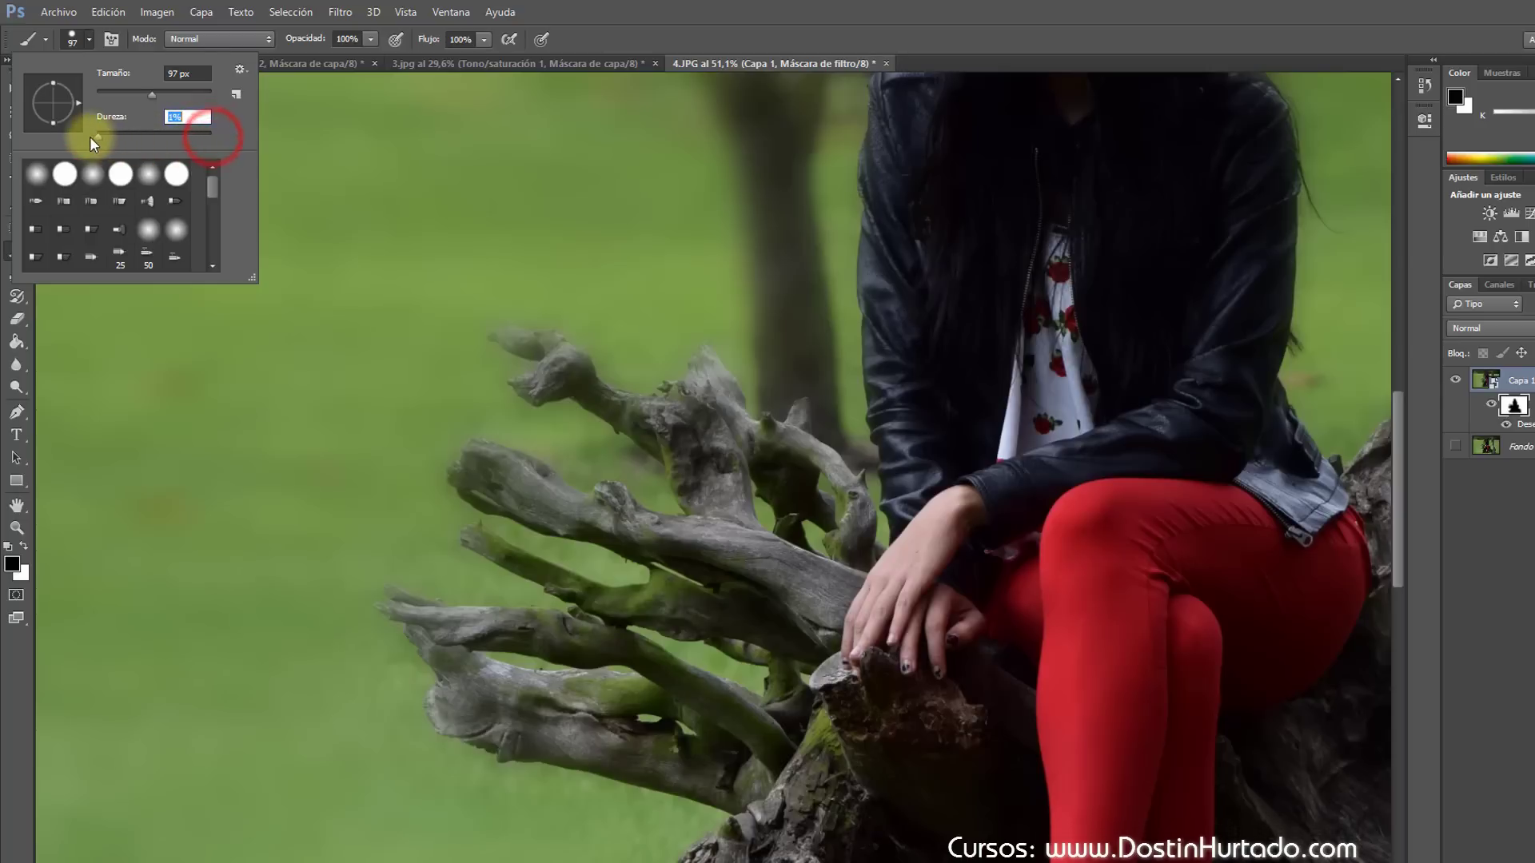
left_click(46, 181)
left_click(697, 23)
key("ctrl+0")
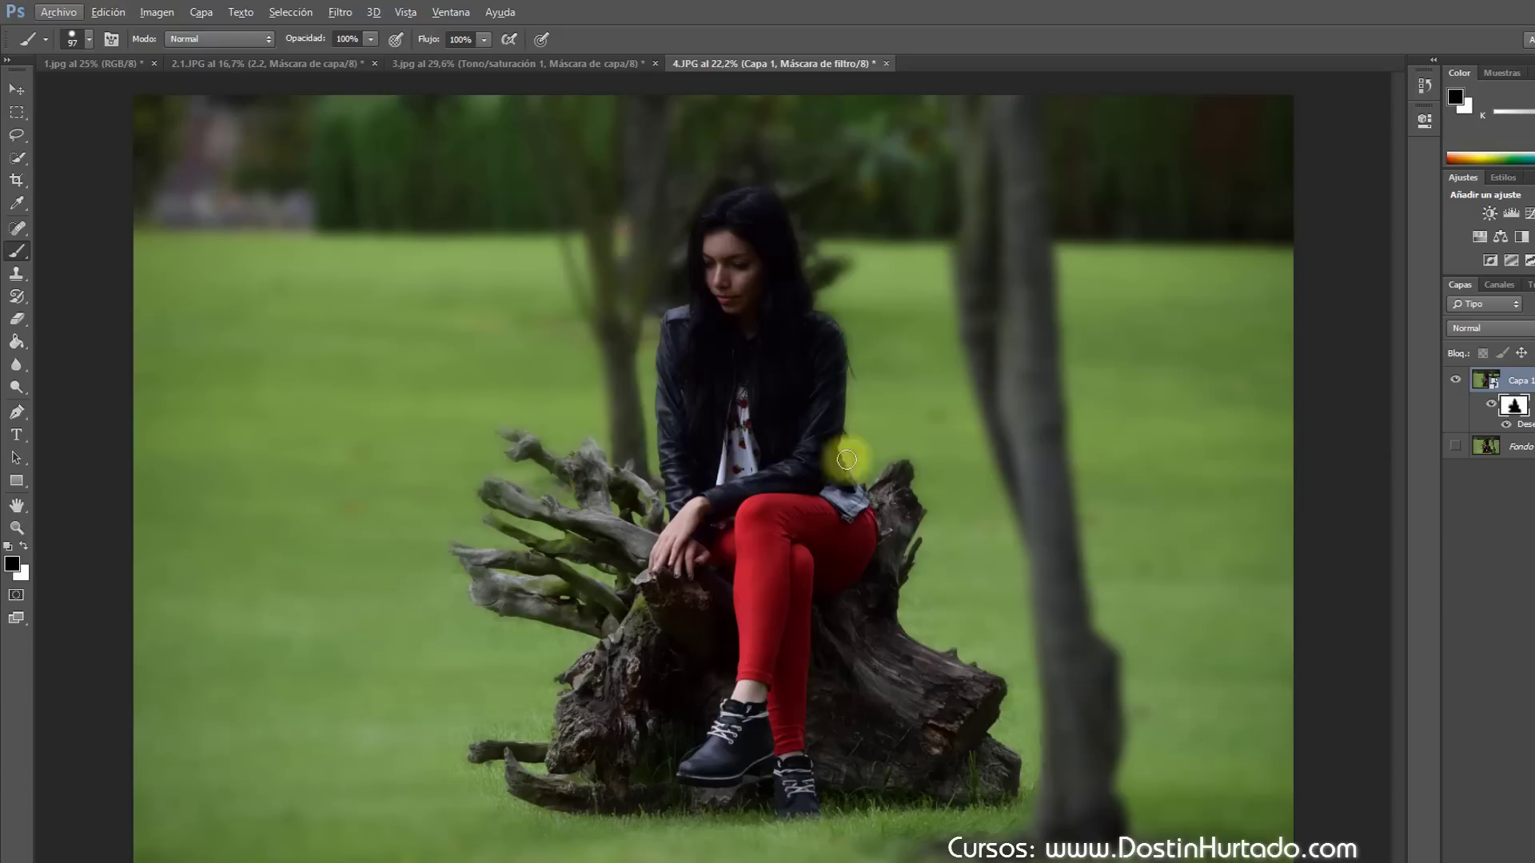
left_click(1518, 406)
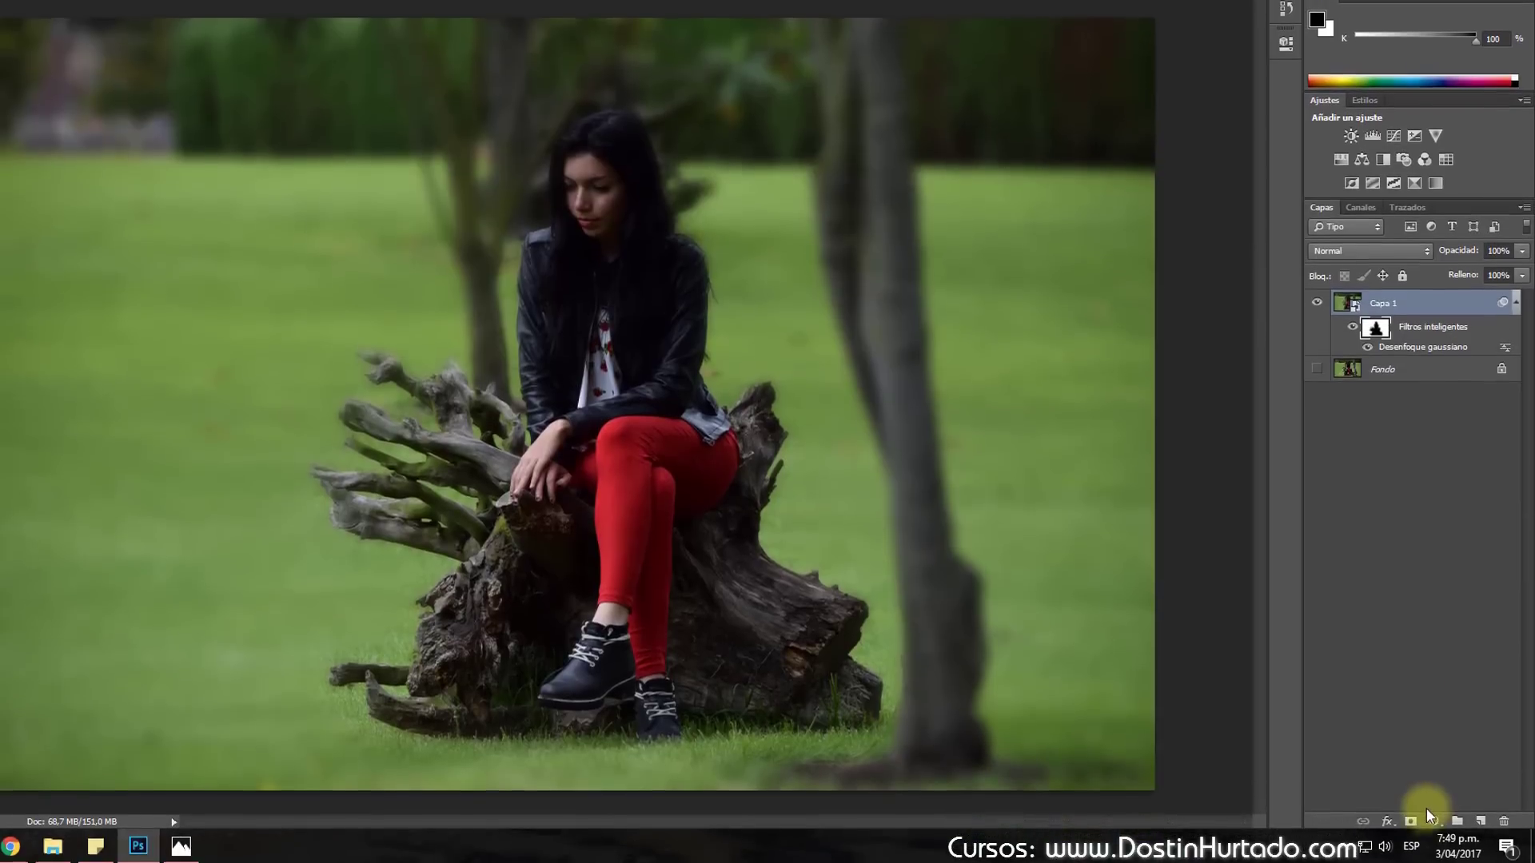
left_click(1428, 818)
left_click(1325, 600)
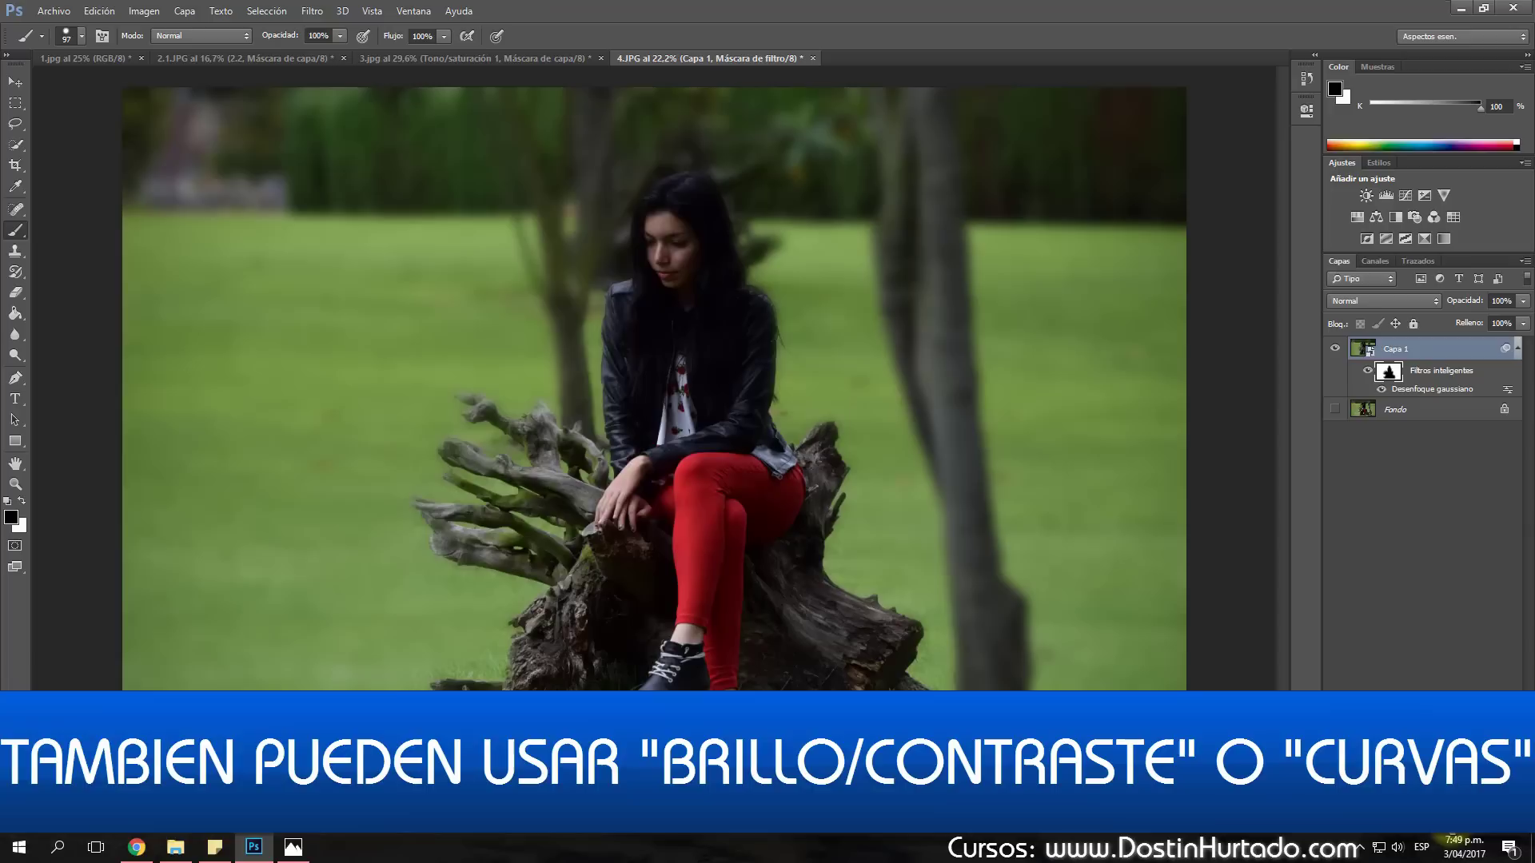
left_click(1442, 824)
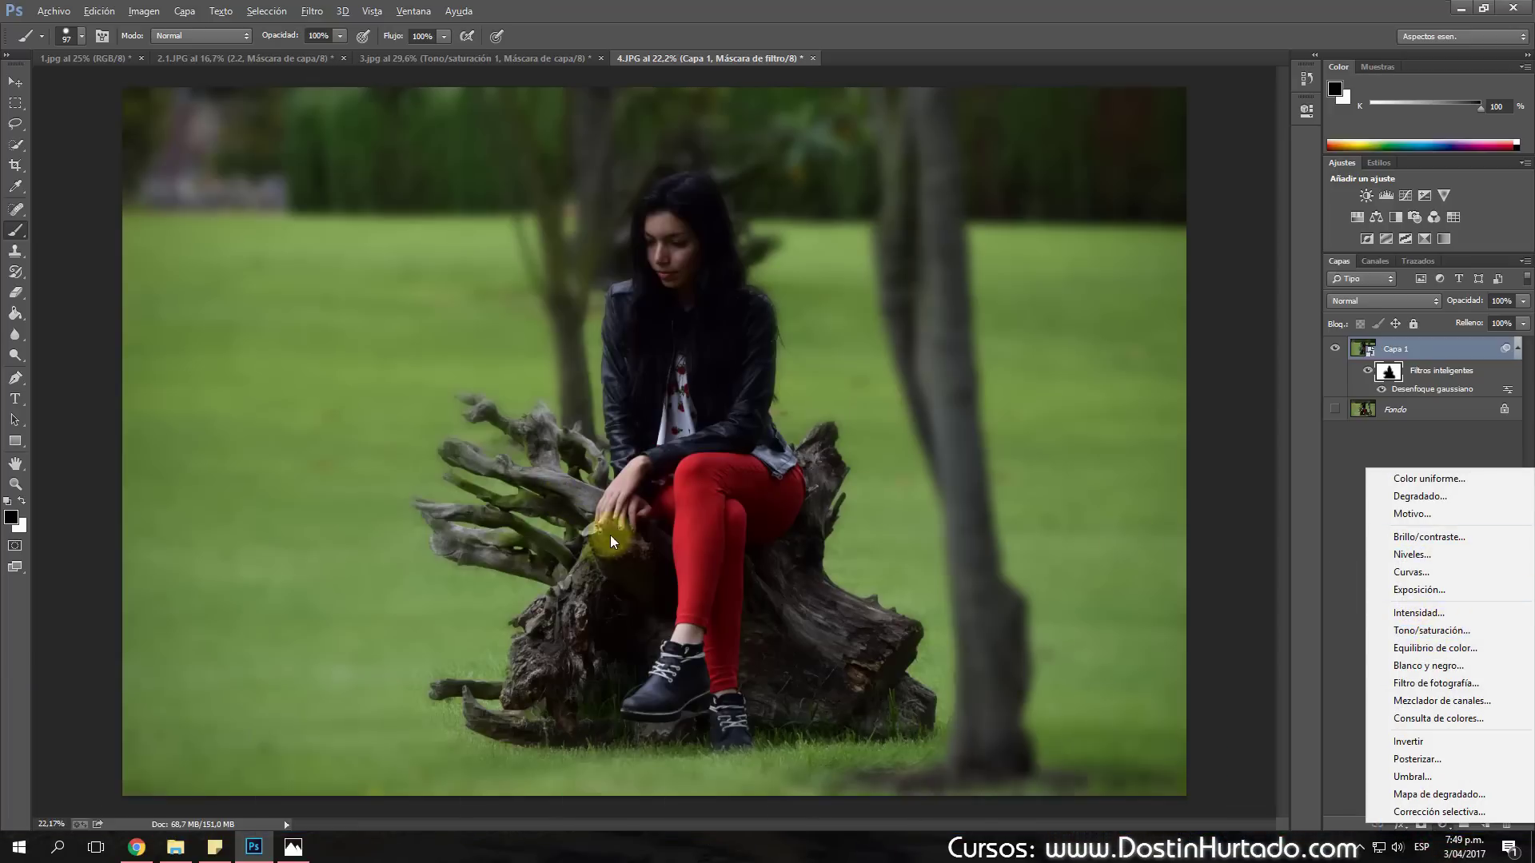
left_click(679, 518)
scroll(602, 531, "up", 2)
scroll(601, 531, "up", 2)
scroll(627, 520, "up", 2)
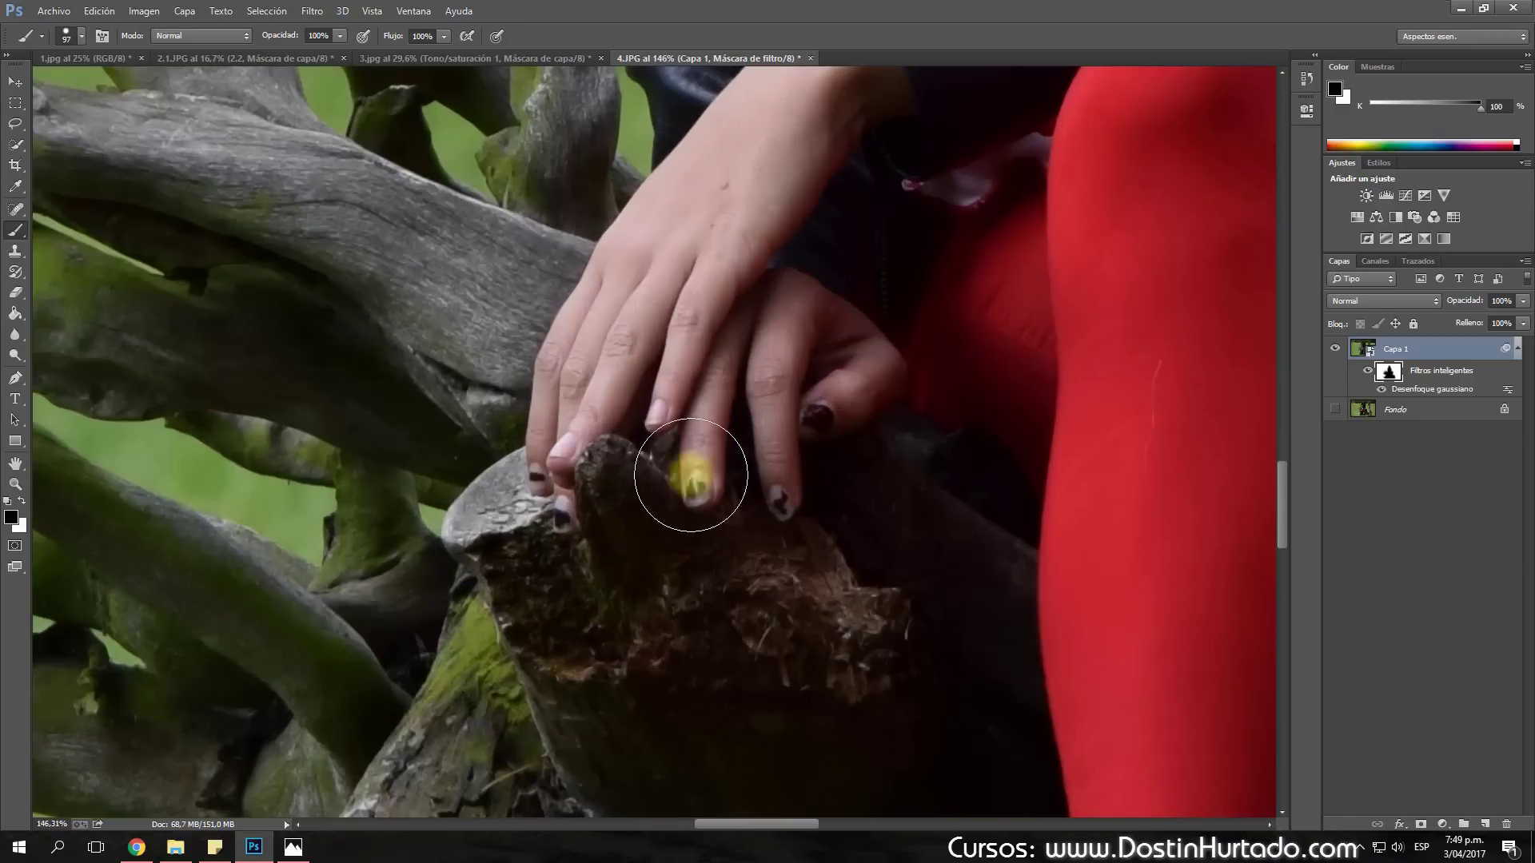
scroll(703, 589, "down", 2)
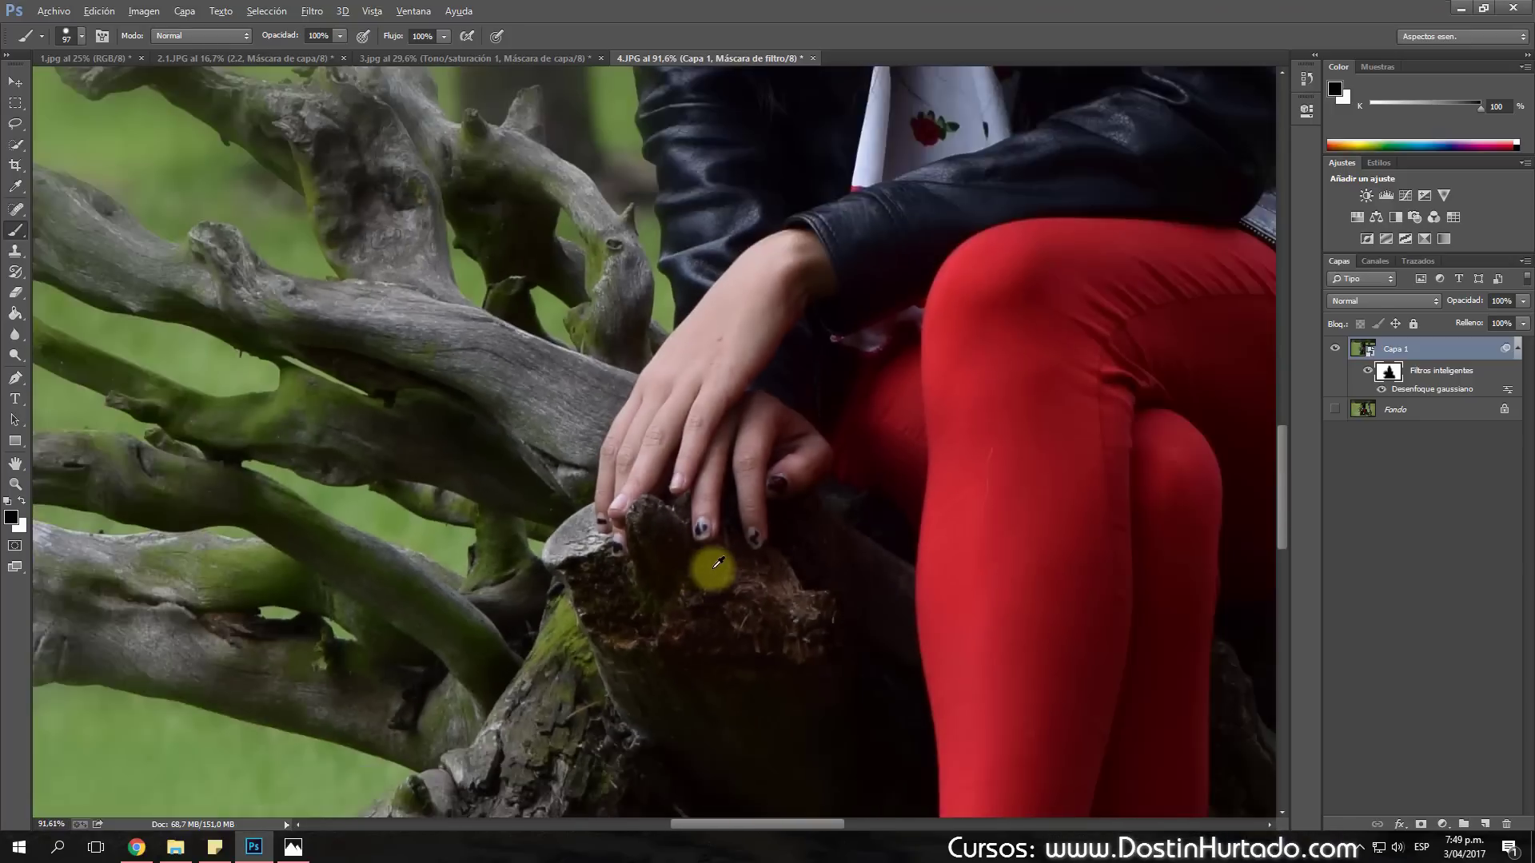
scroll(712, 568, "down", 2)
scroll(712, 575, "down", 2)
scroll(687, 568, "down", 2)
scroll(639, 431, "up", 1)
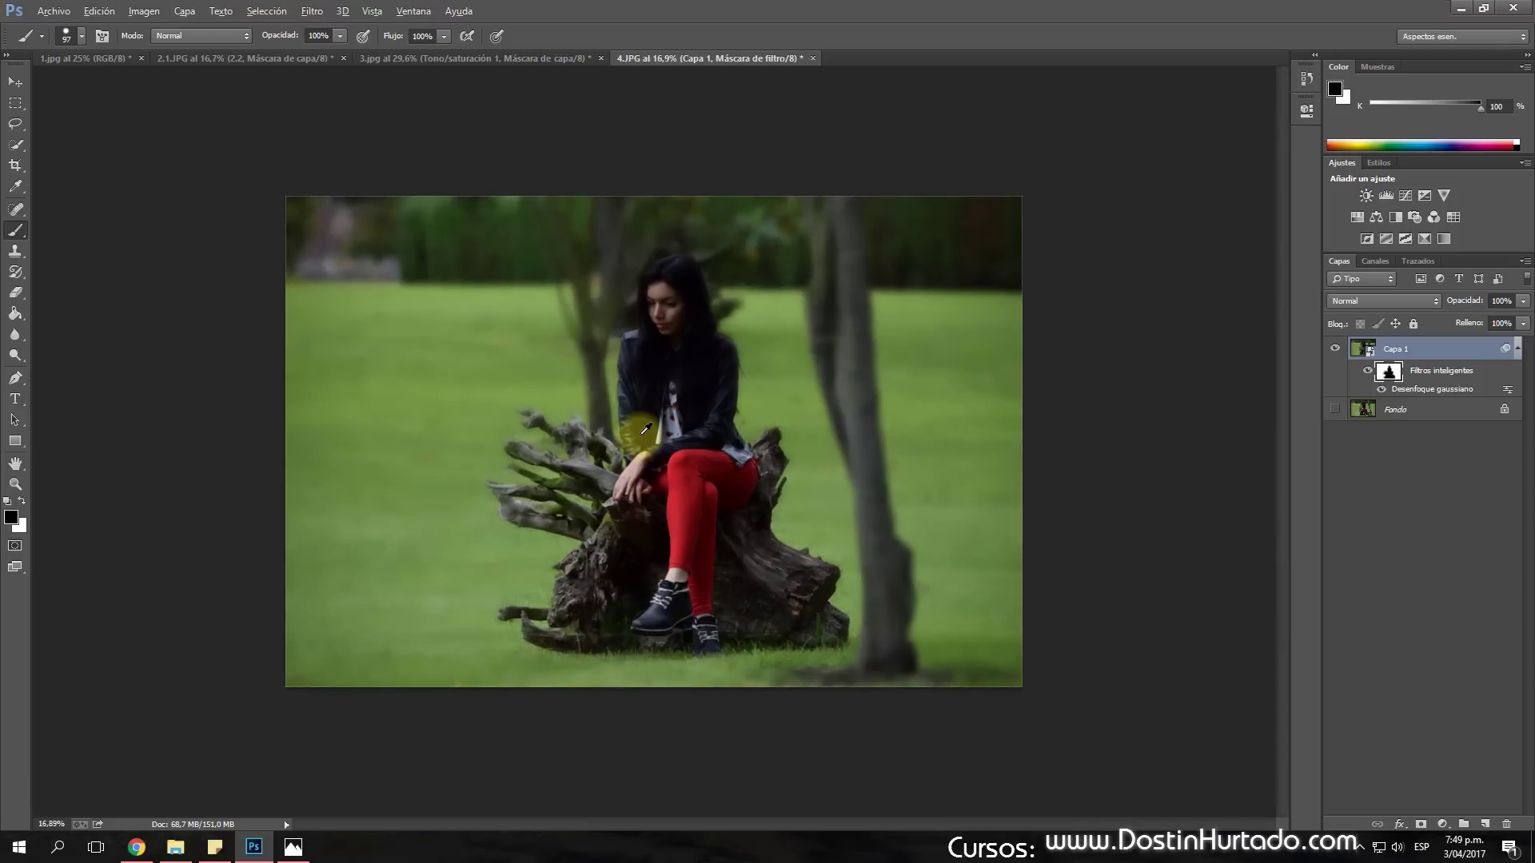
scroll(640, 429, "up", 2)
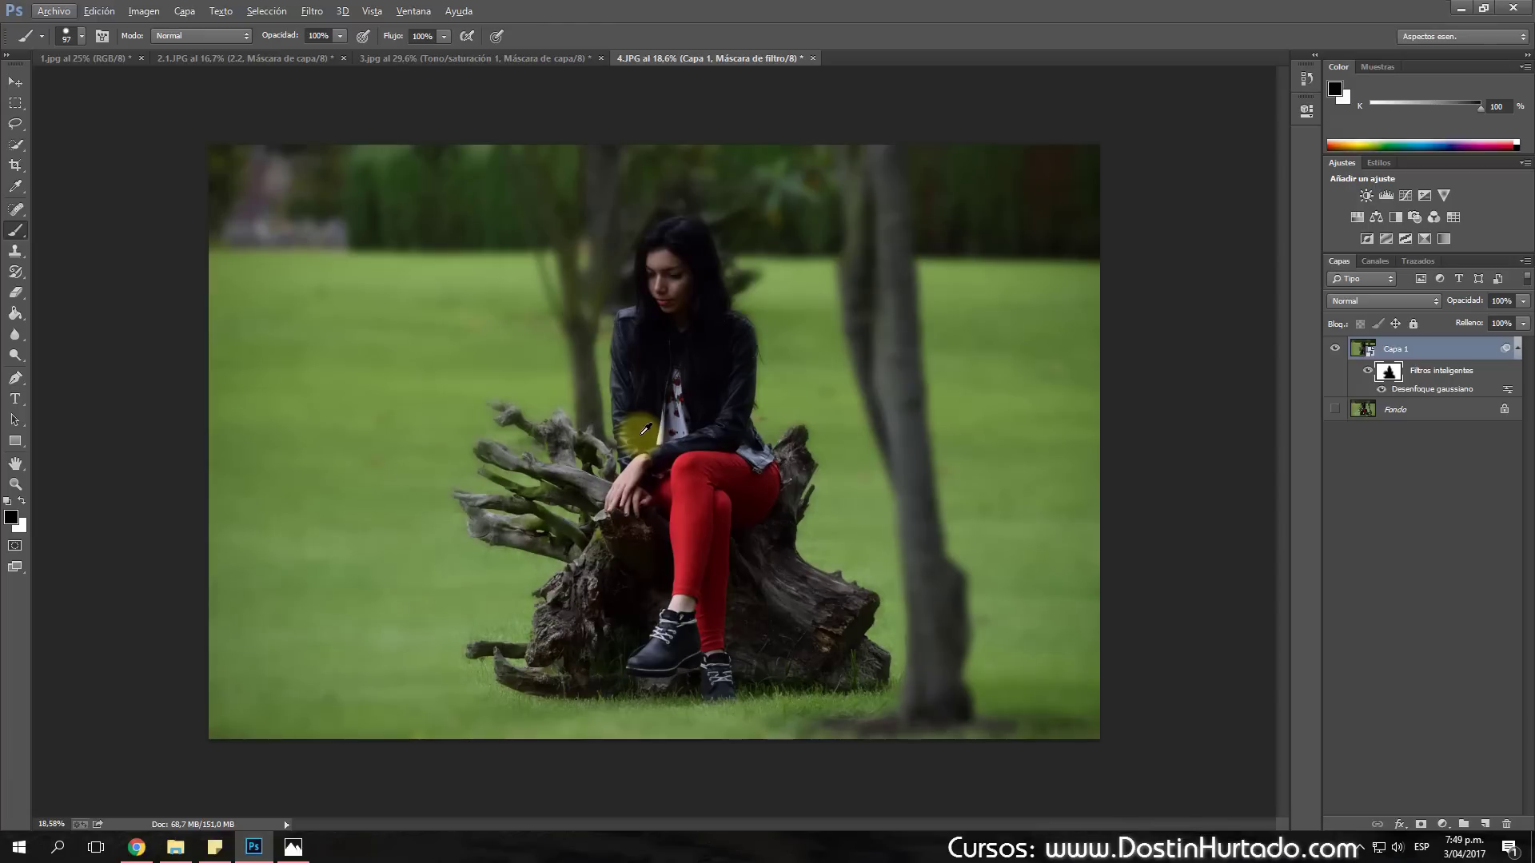
left_click(139, 12)
left_click(208, 126)
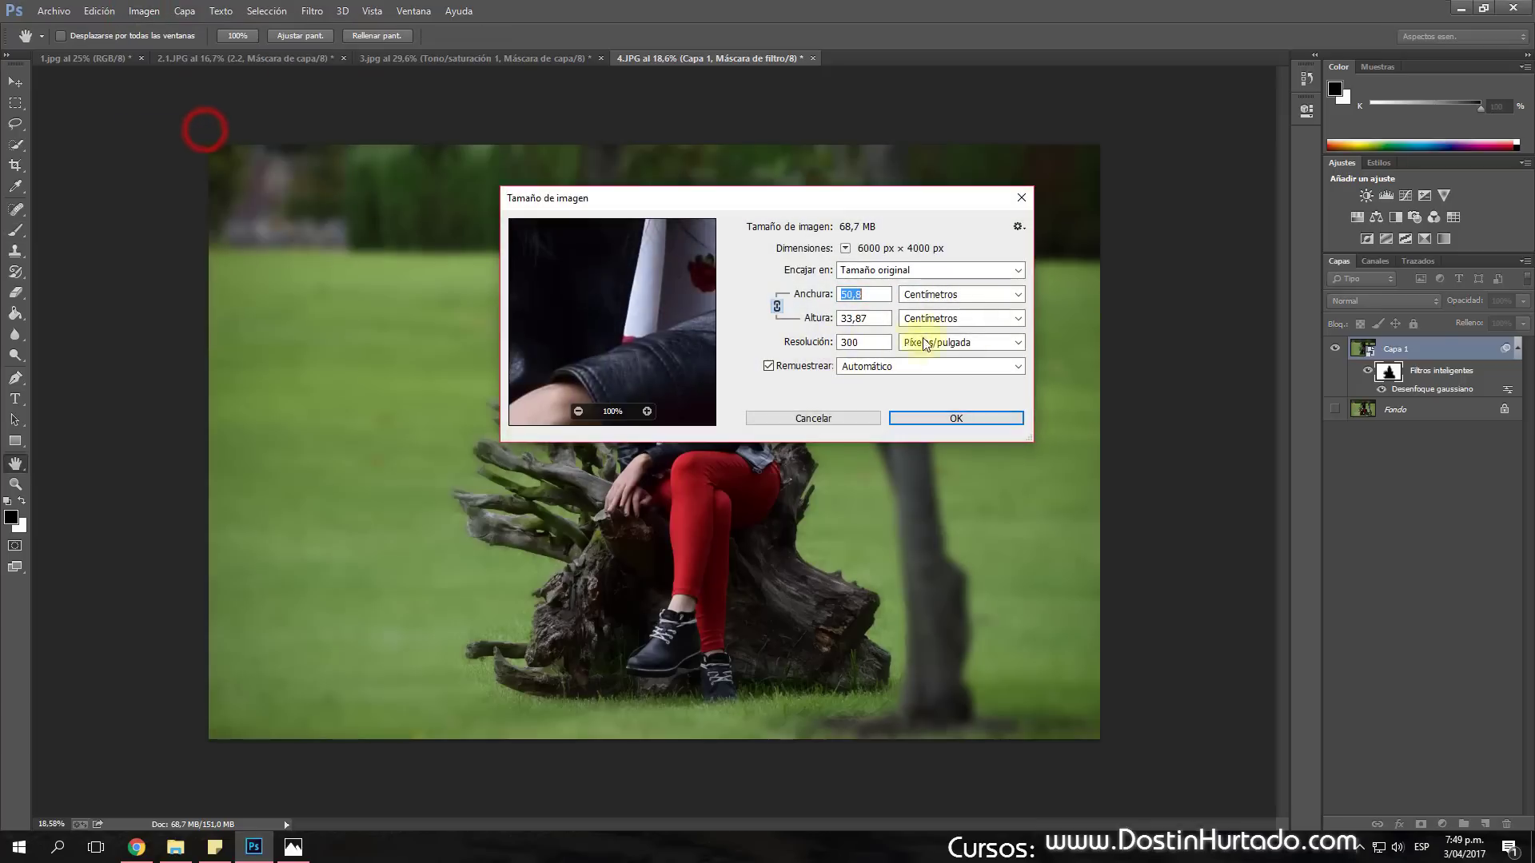
left_click(971, 300)
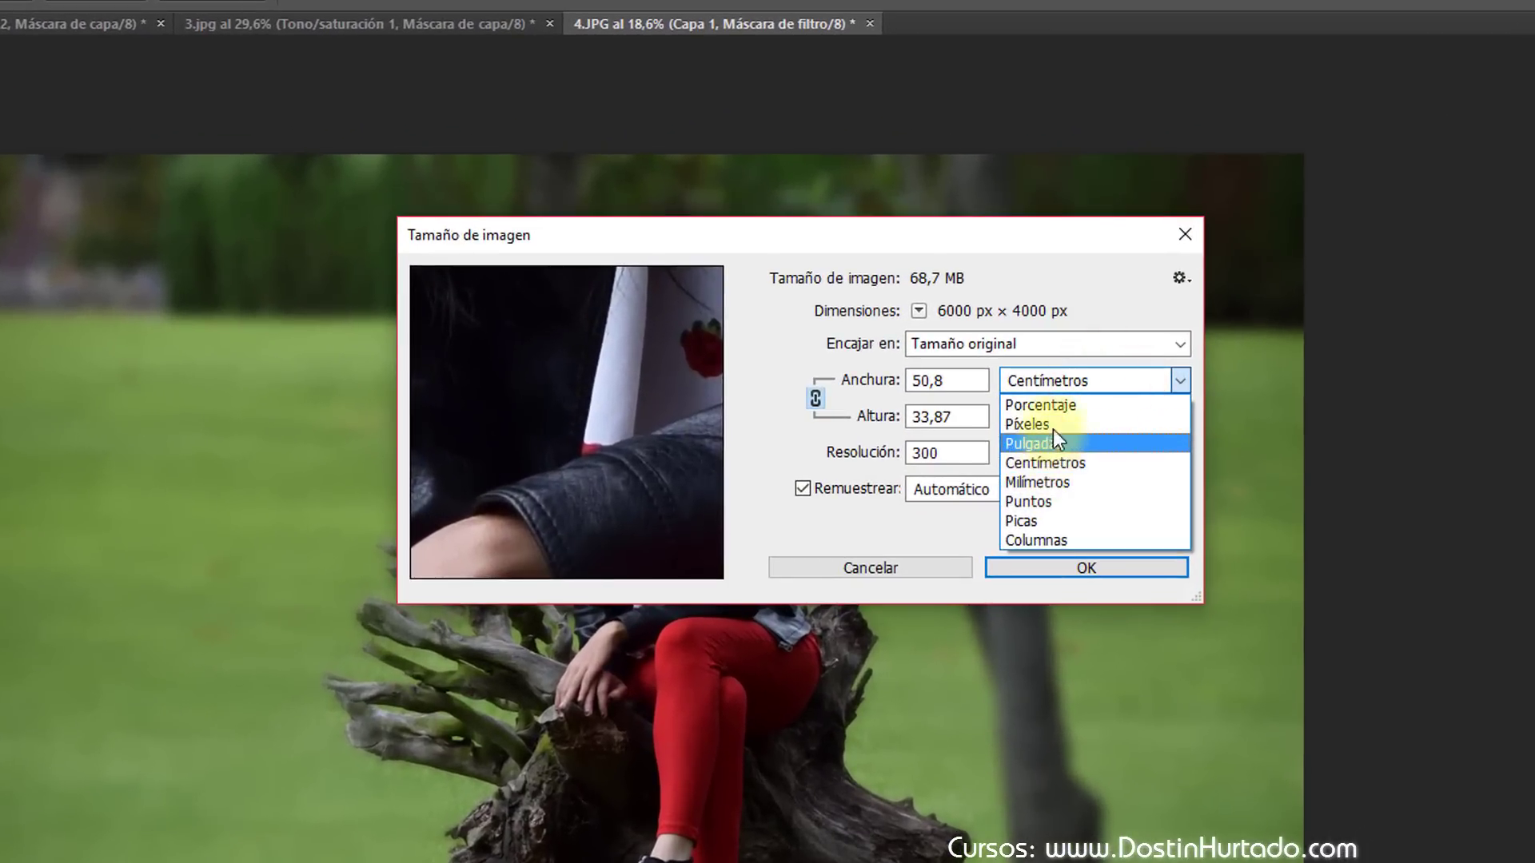
left_click(934, 320)
left_click(1184, 235)
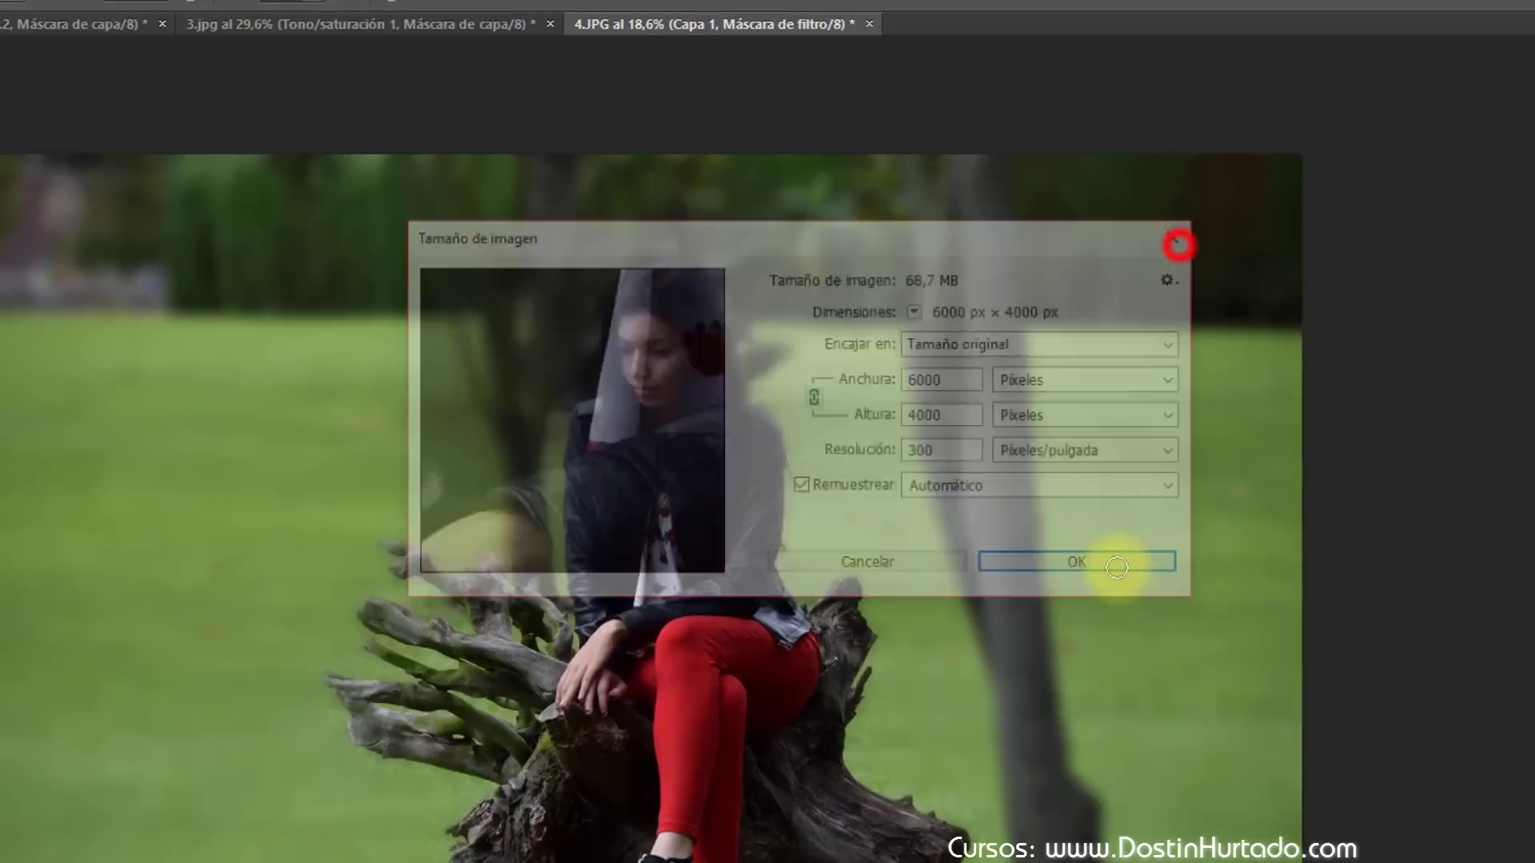